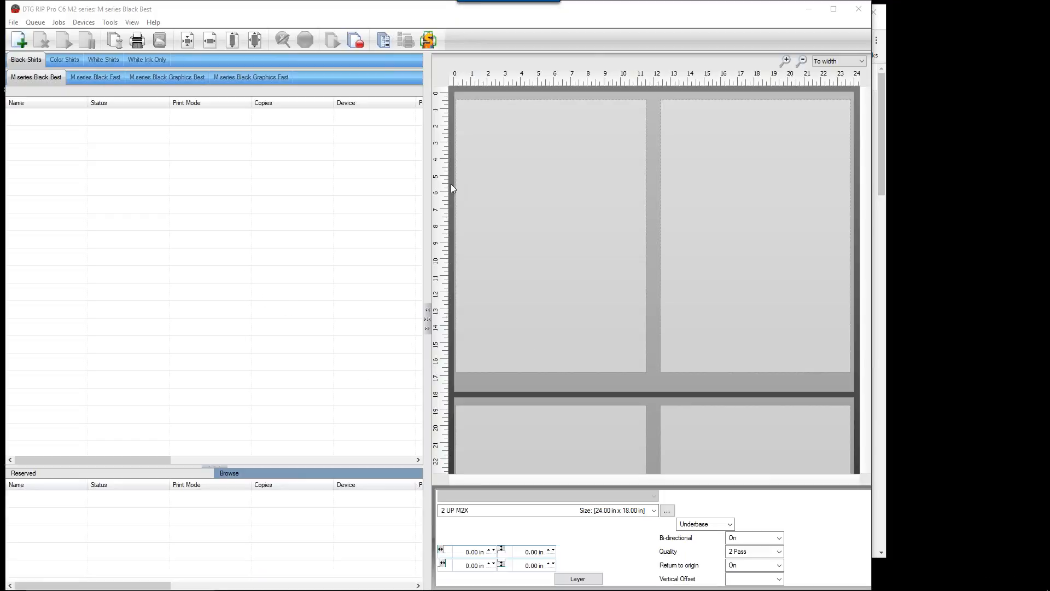
mouse_move(309, 579)
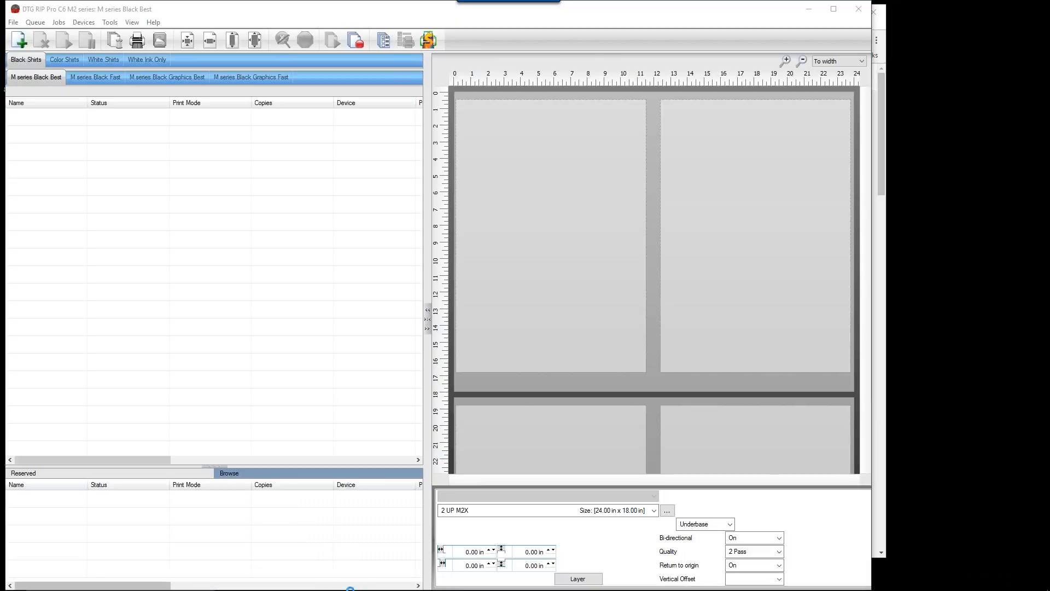
mouse_move(349, 588)
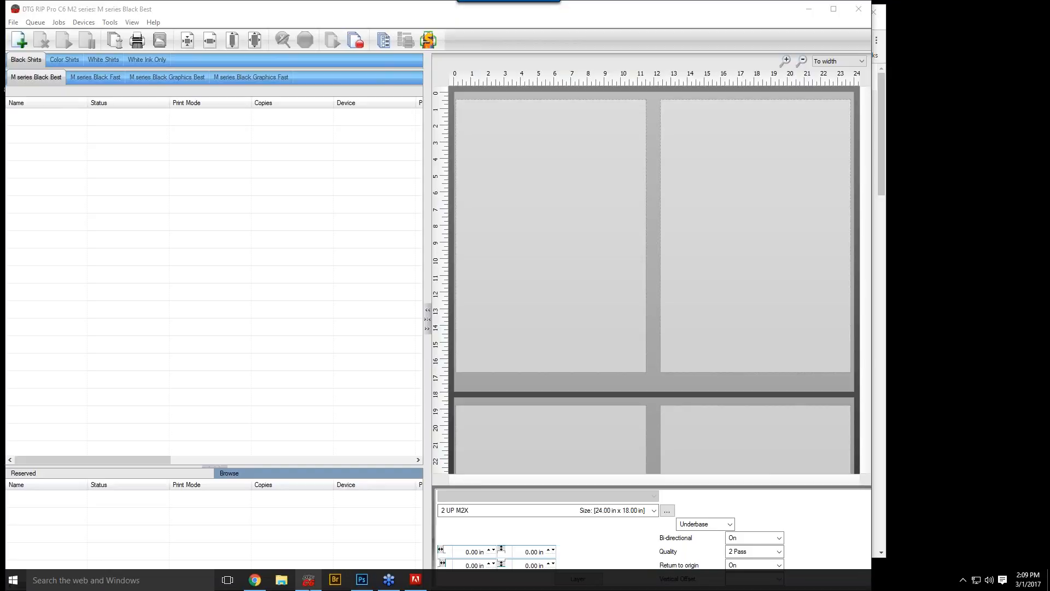
click(308, 588)
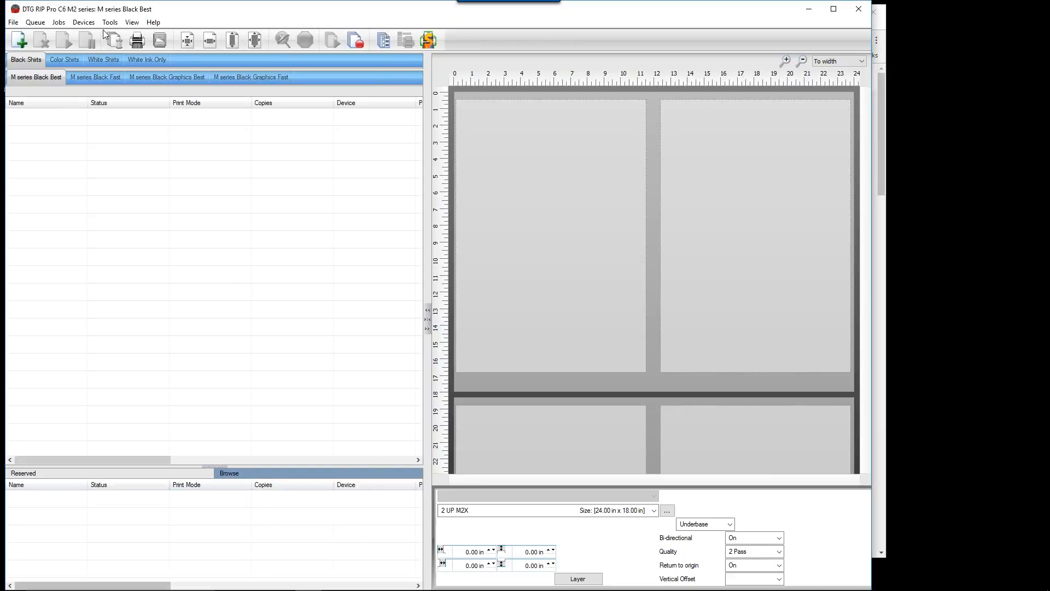
click(19, 40)
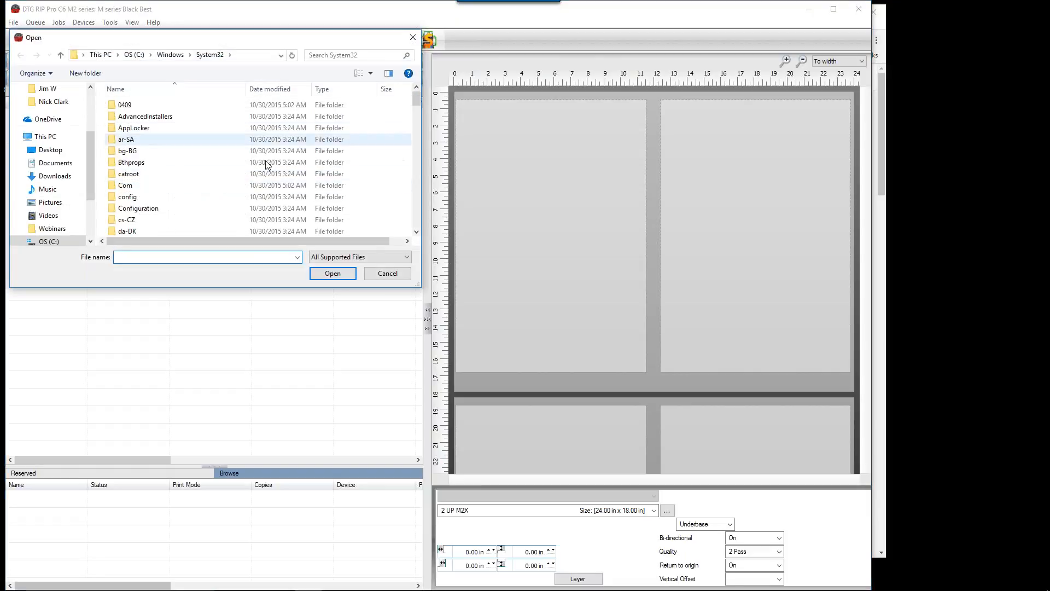
click(406, 276)
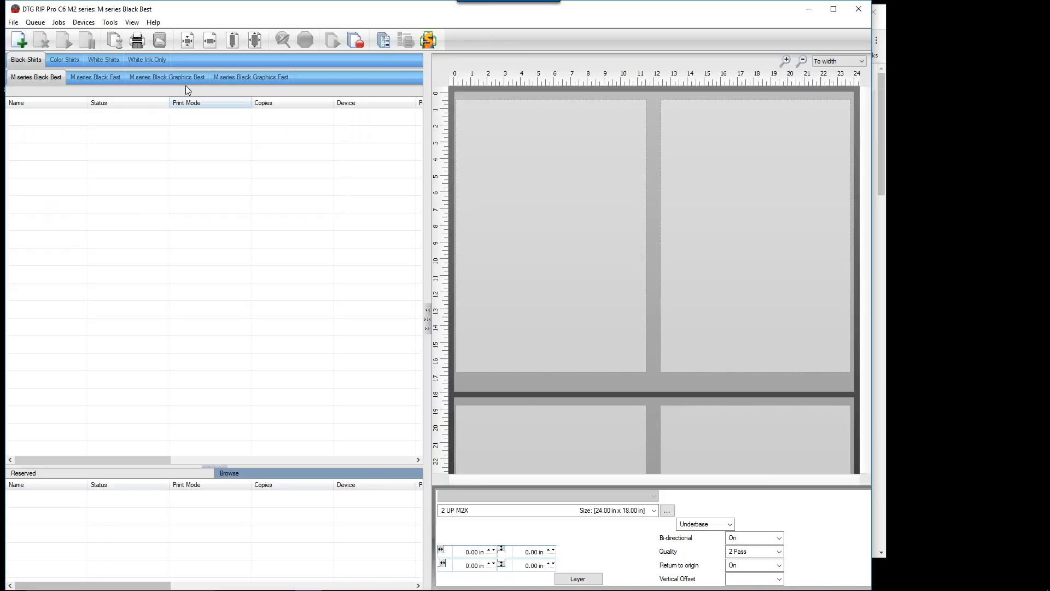
Step: Examine the image-editing plugins and the CADlink Easy Adjustments commands available for jobs
click(62, 23)
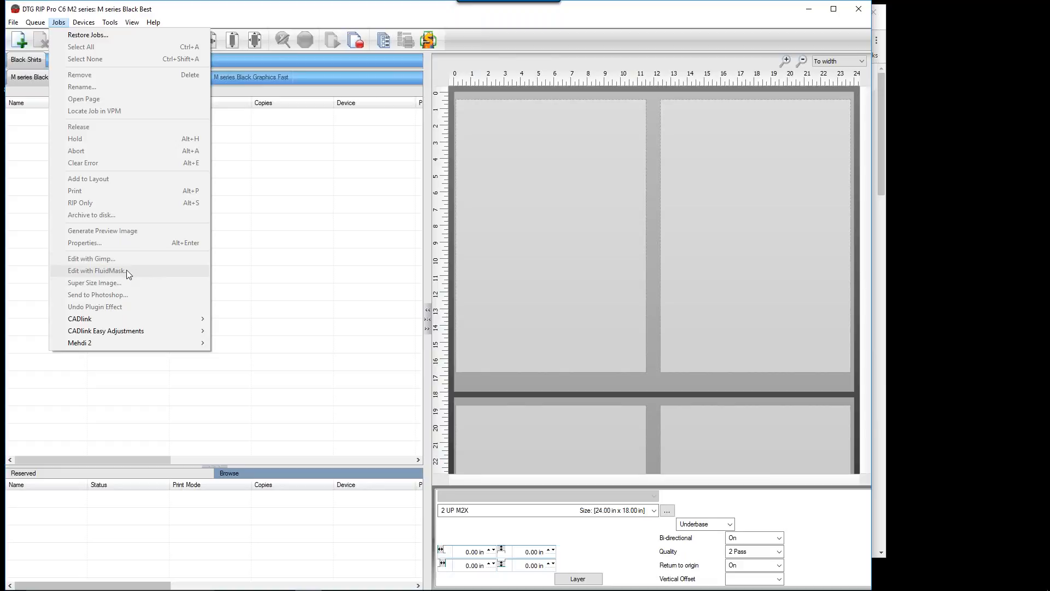
mouse_move(154, 319)
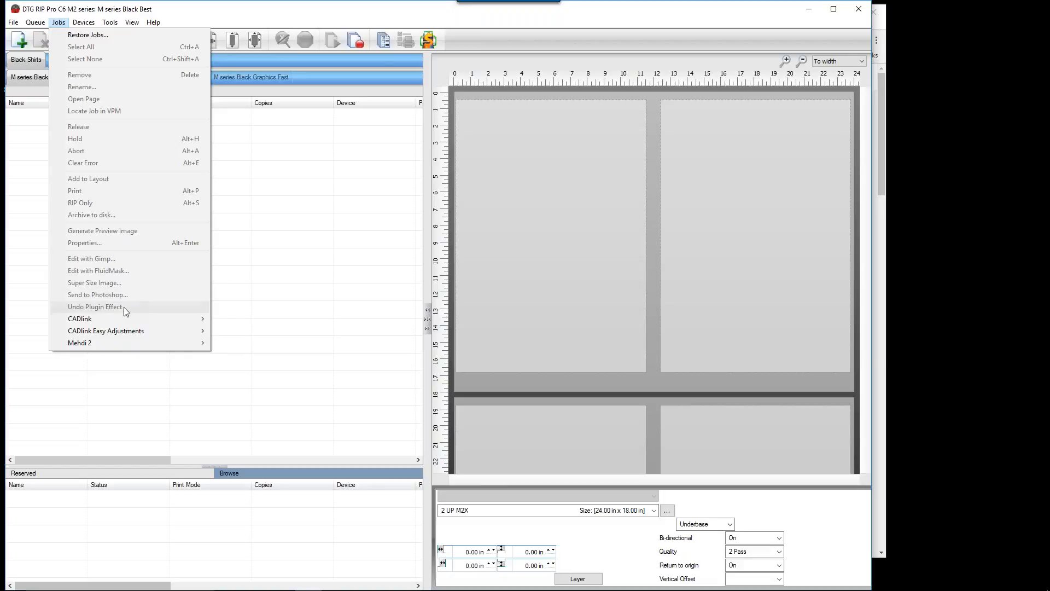
mouse_move(169, 342)
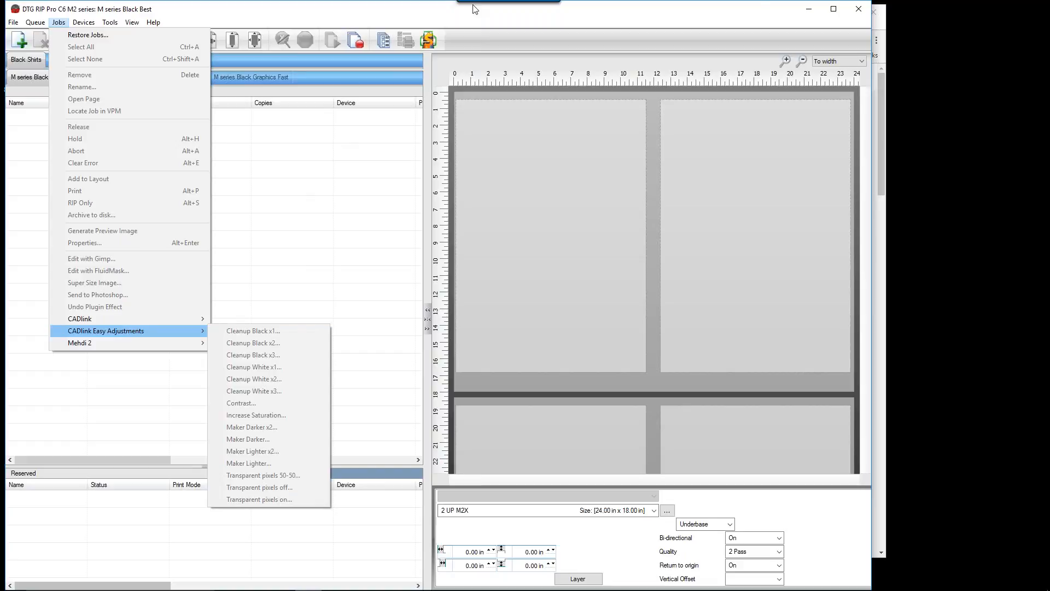
Step: Minimize the RIP software, switch to Chrome and open support.coldesi.com in a new tab
click(812, 10)
click(812, 10)
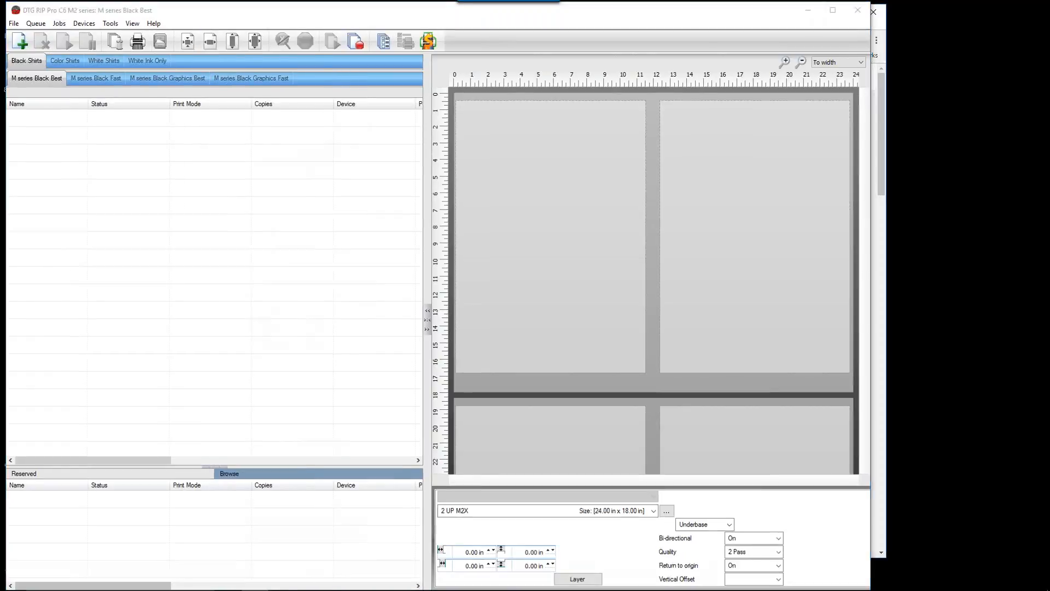
click(445, 23)
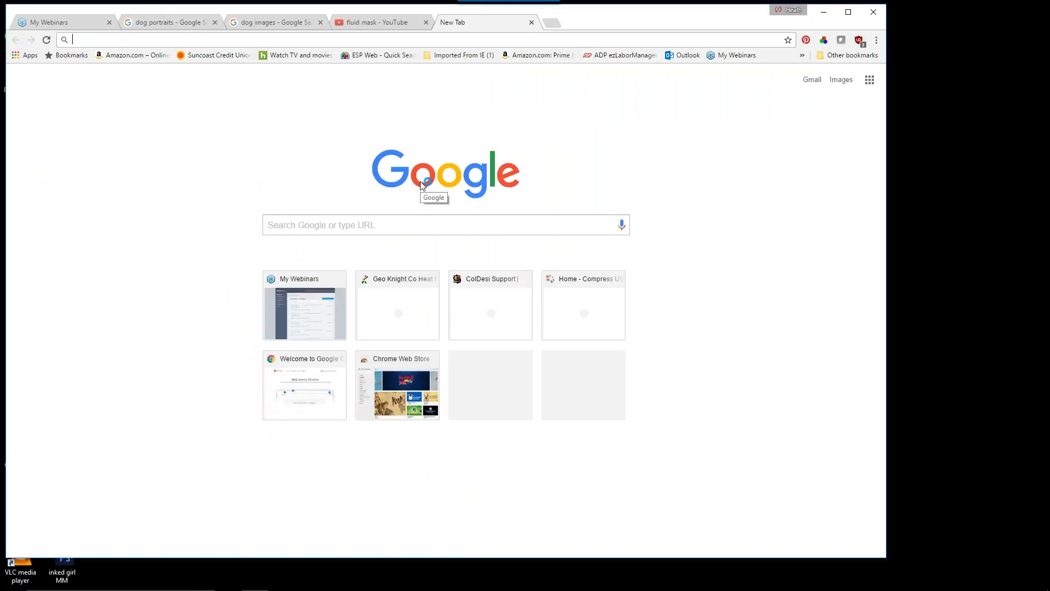
text(support.coldesi.com)
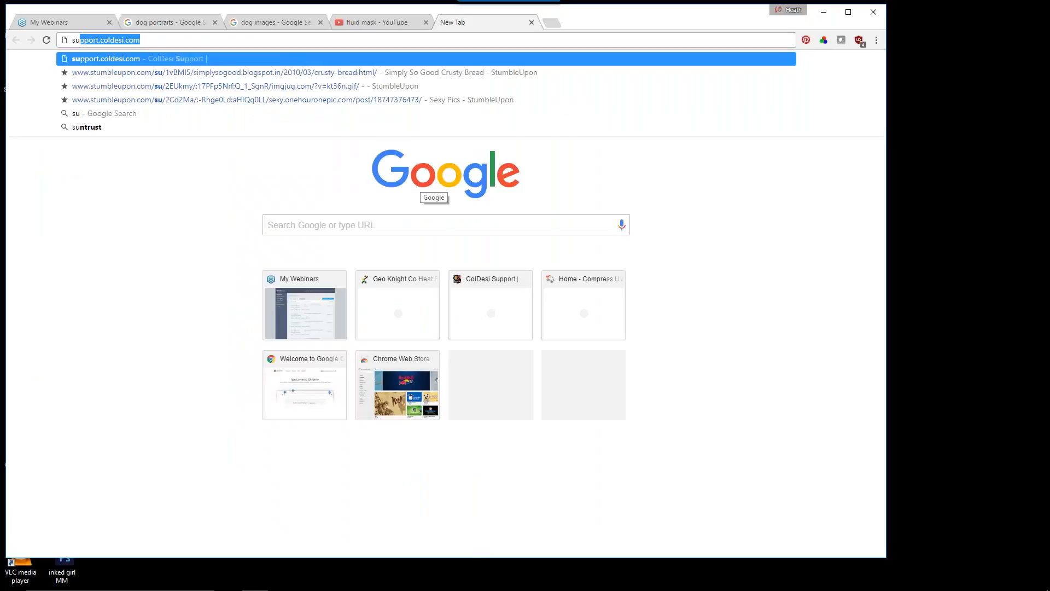
key(Return)
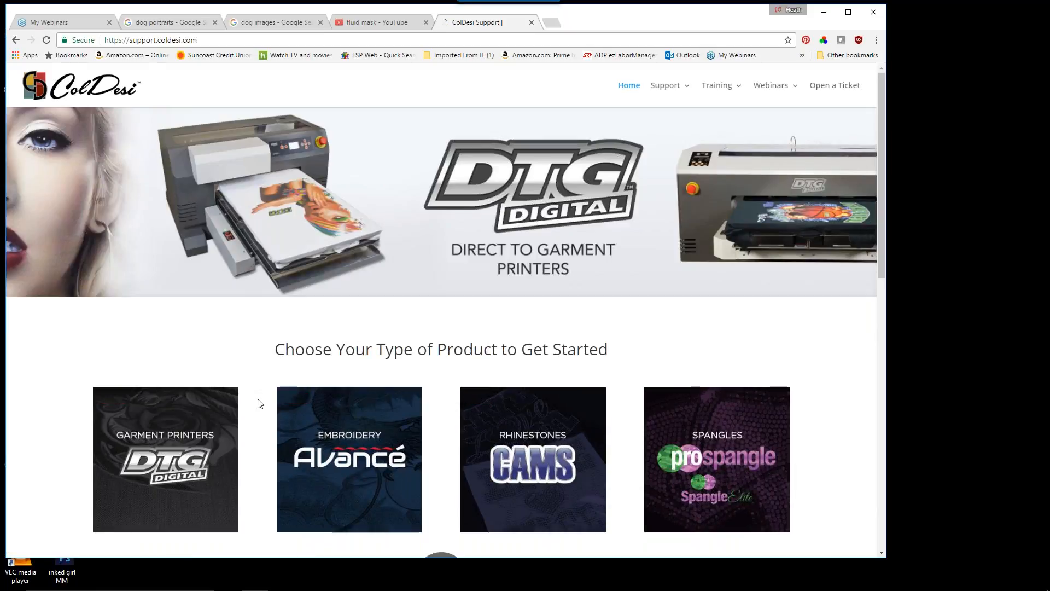
Step: Open the RIP Pro support page under DTG Digital garment printers and expand the RipPro C6 Plugins section
click(162, 438)
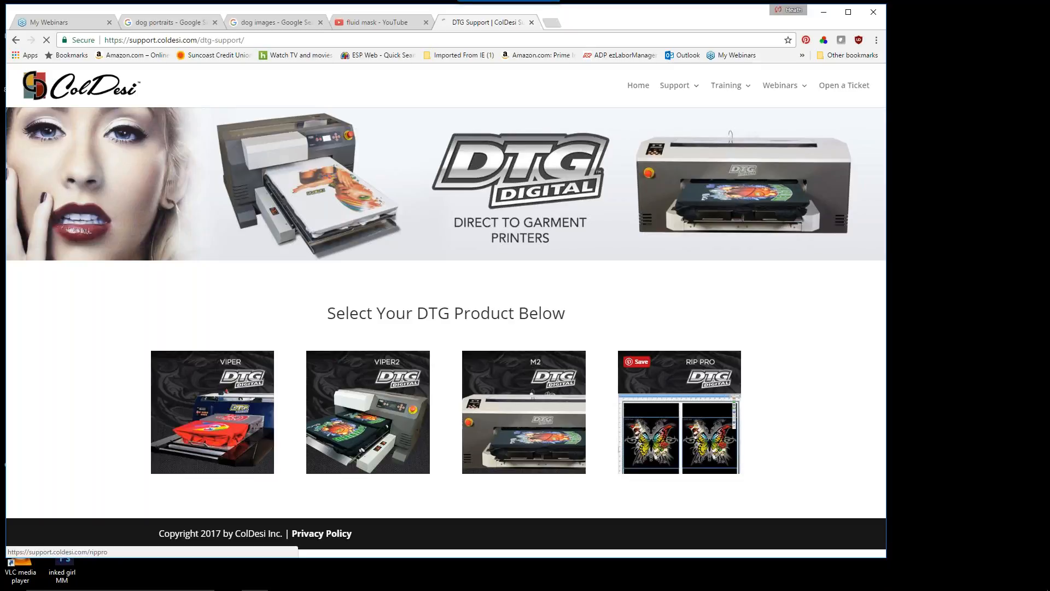
click(671, 383)
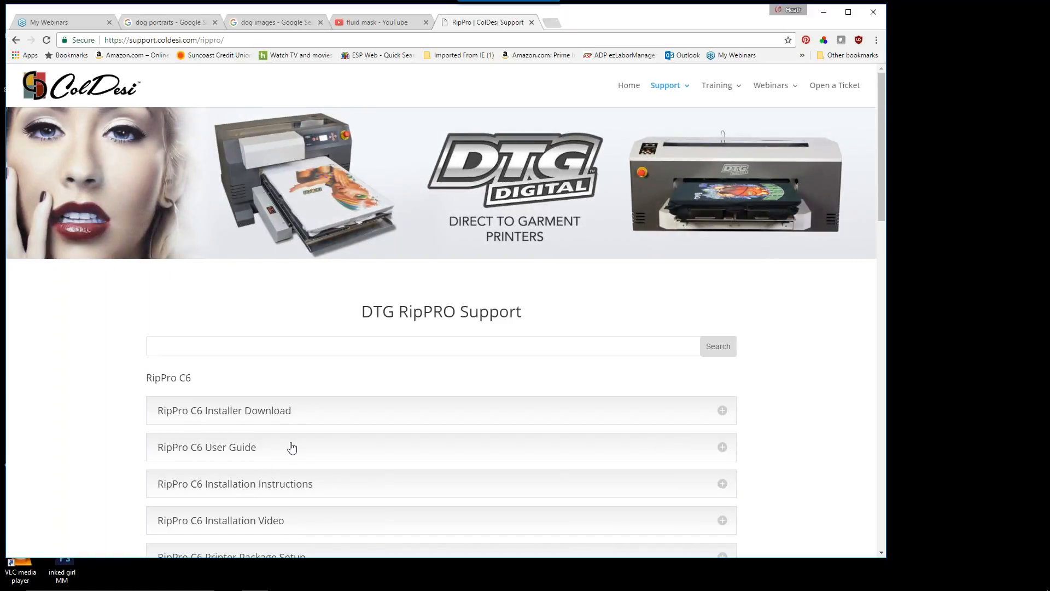
scroll(294, 445, down, 2)
scroll(295, 444, down, 1)
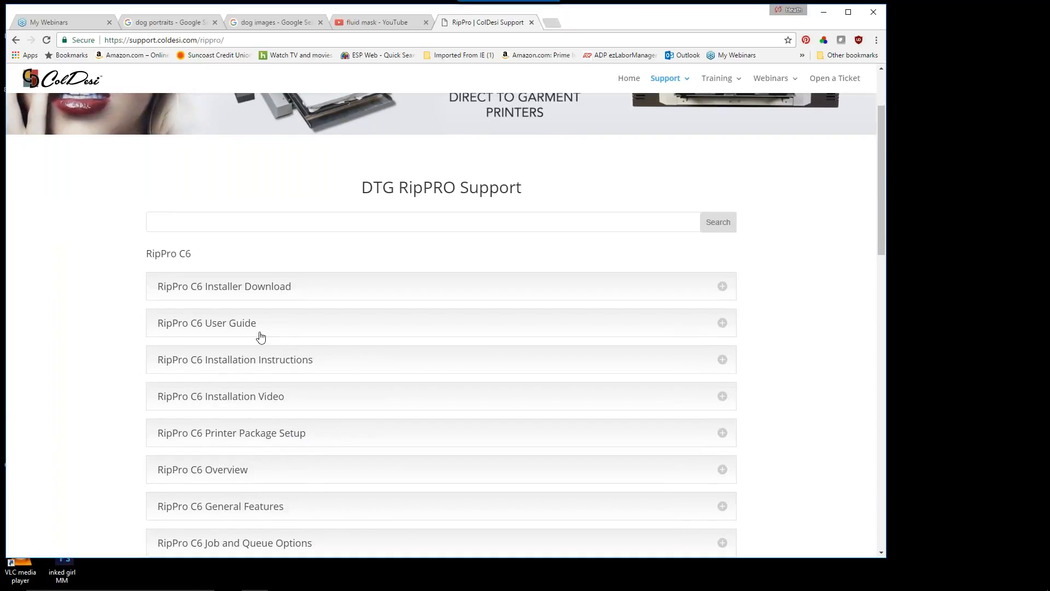
scroll(328, 438, down, 2)
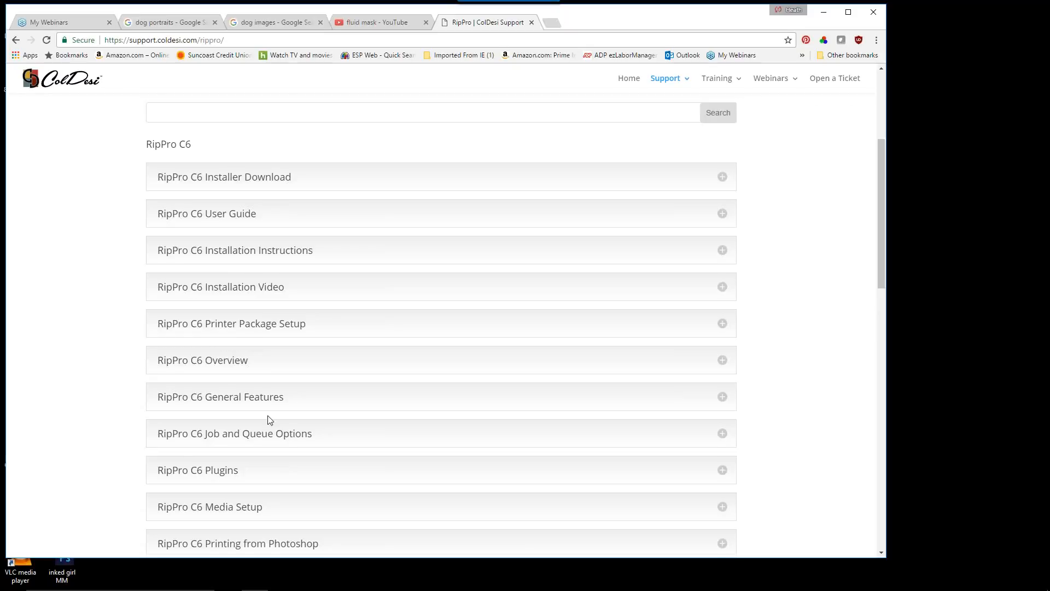
scroll(268, 421, down, 1)
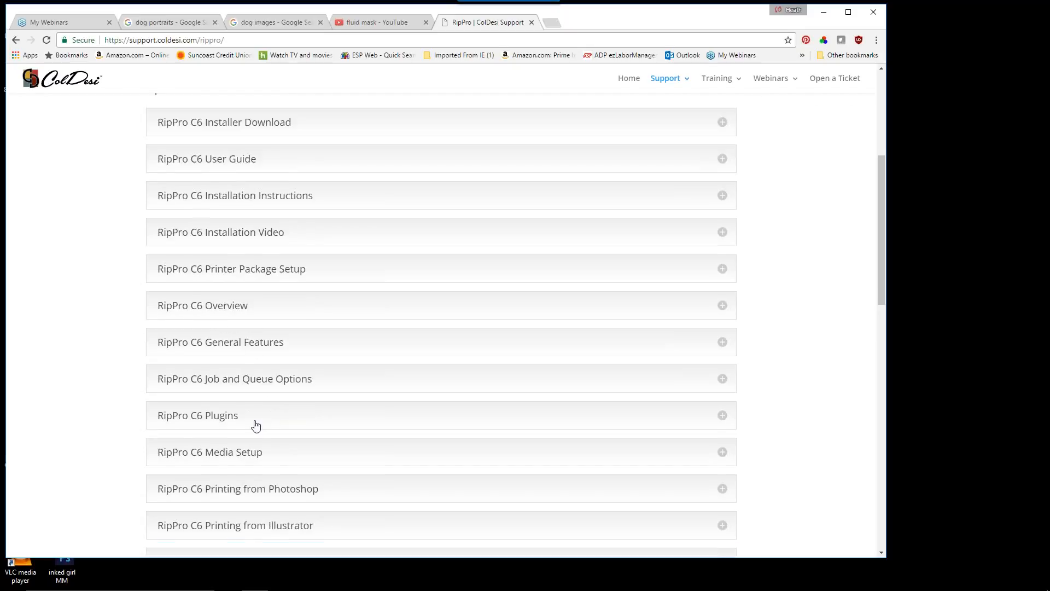
click(221, 420)
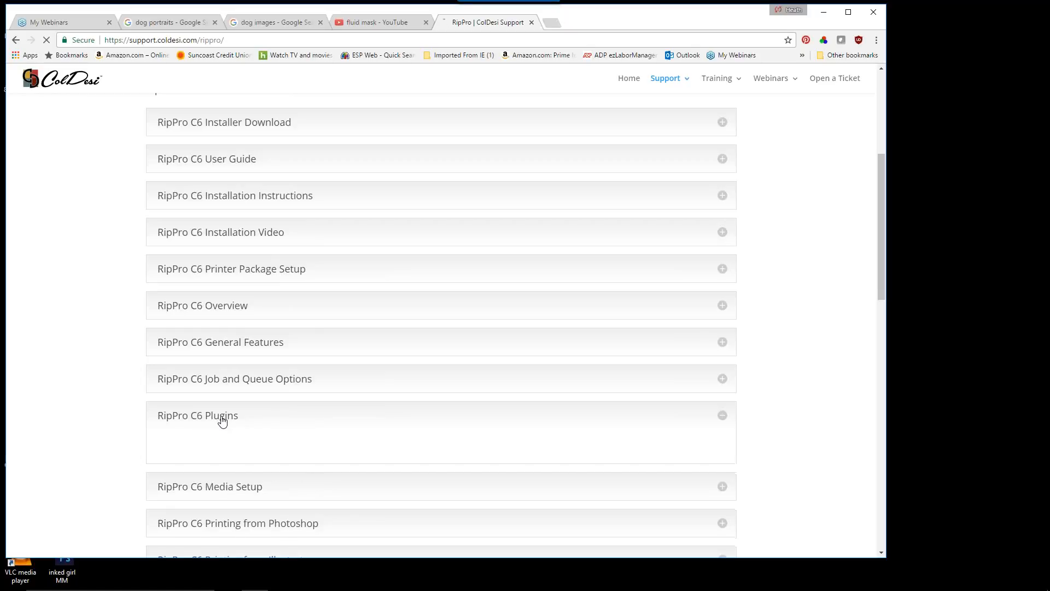
Step: Look over the RipPro C6 Plugins video and the other RipPro C6 and C5 support topics
scroll(431, 360, down, 5)
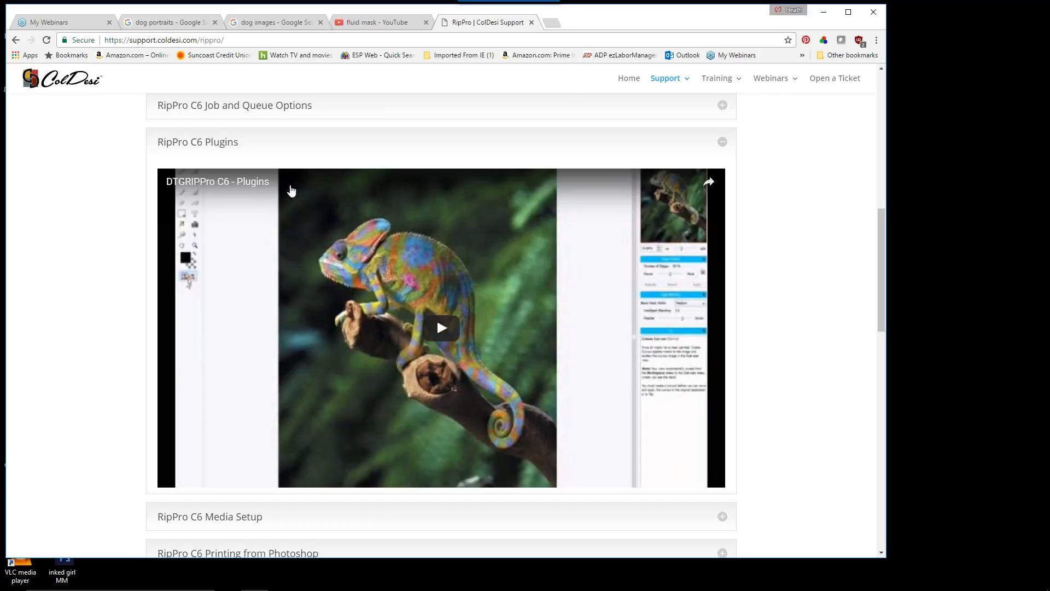
scroll(257, 403, up, 2)
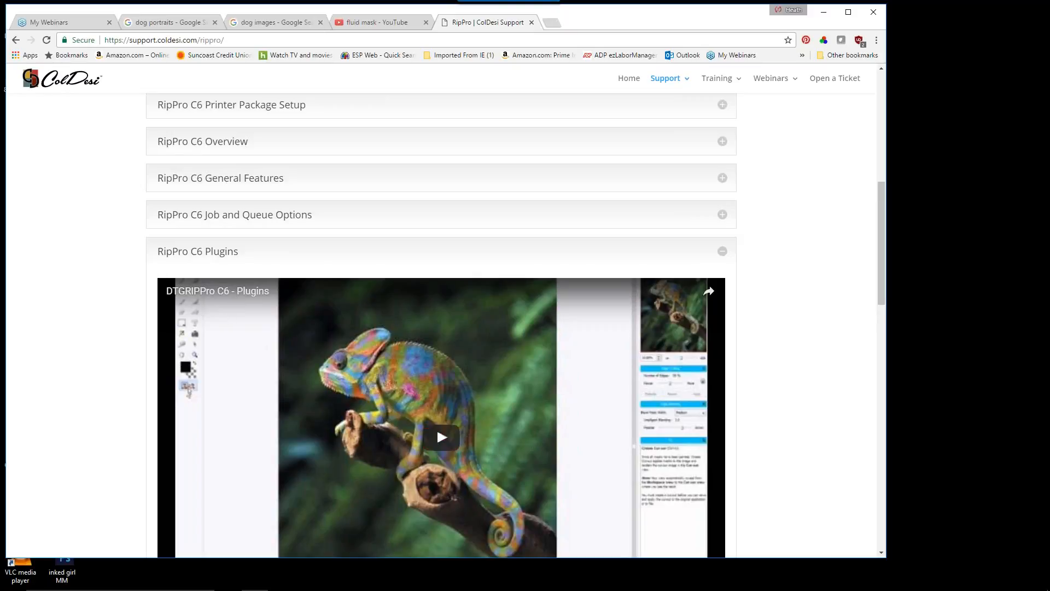
scroll(491, 386, down, 4)
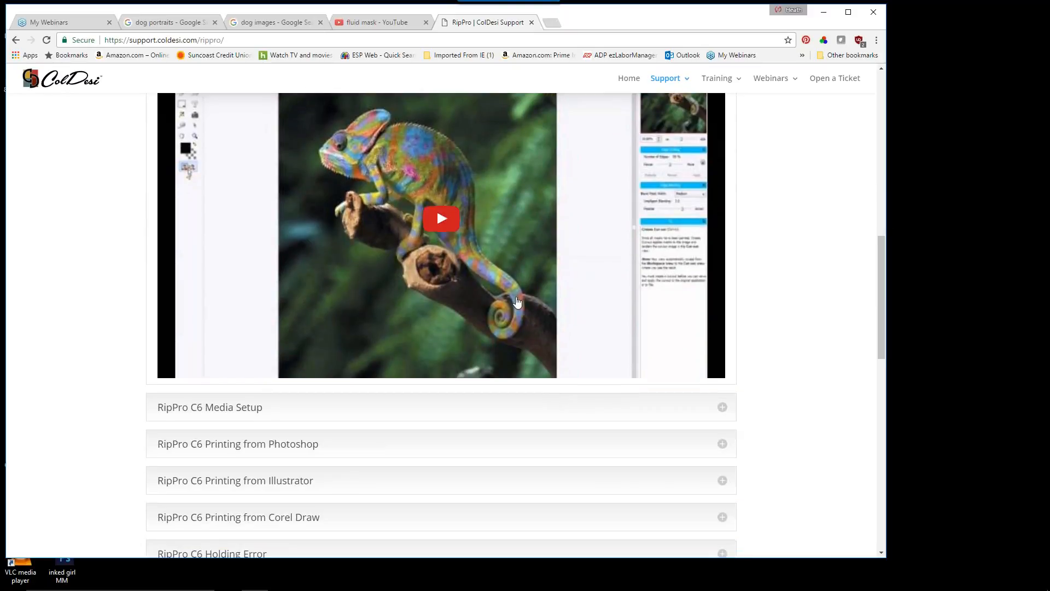
scroll(580, 295, up, 2)
scroll(580, 295, up, 1)
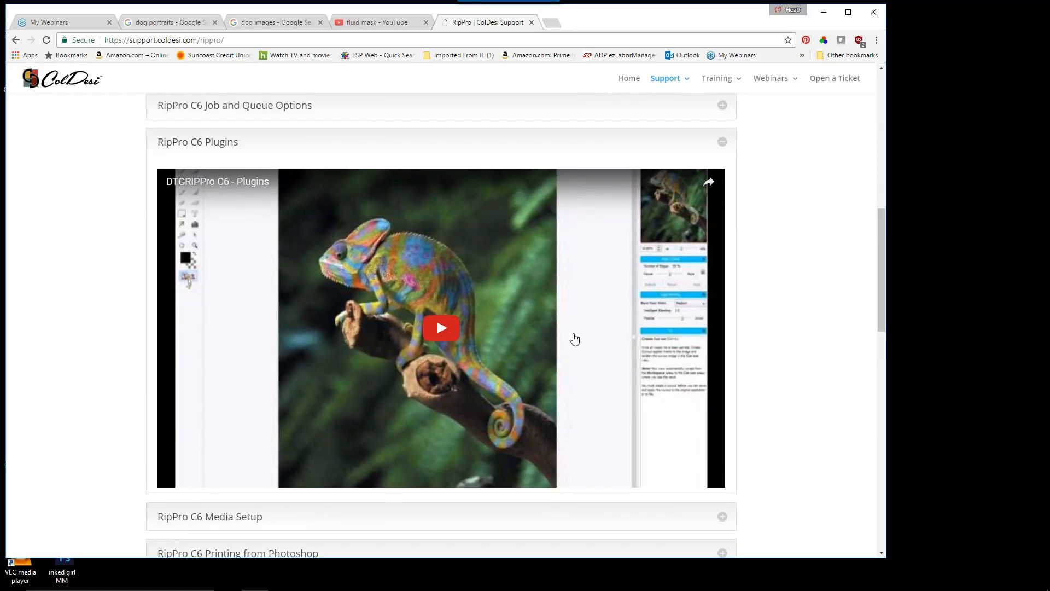
scroll(76, 309, down, 7)
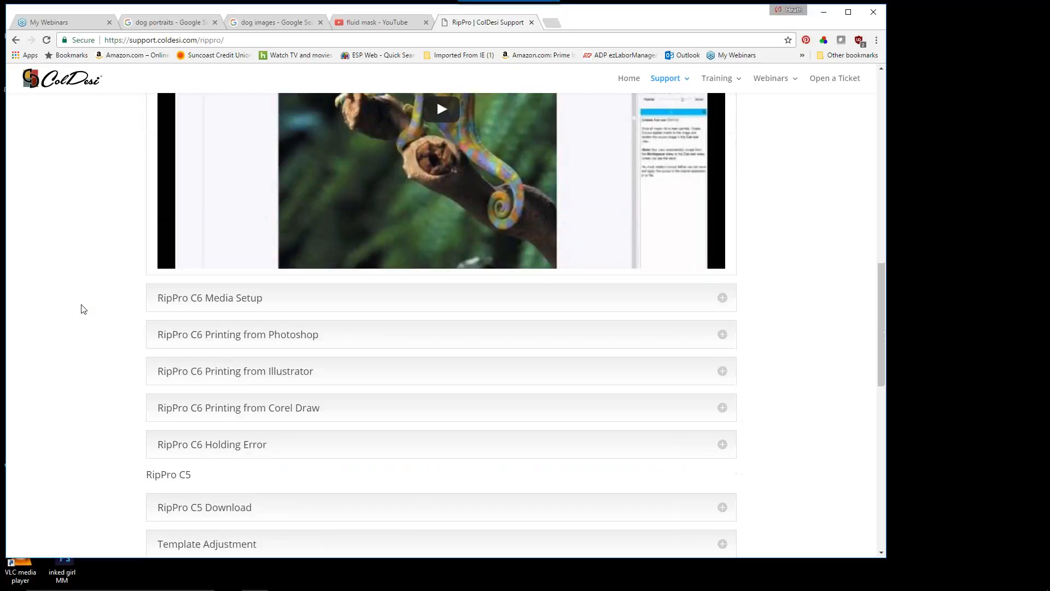
scroll(182, 336, up, 1)
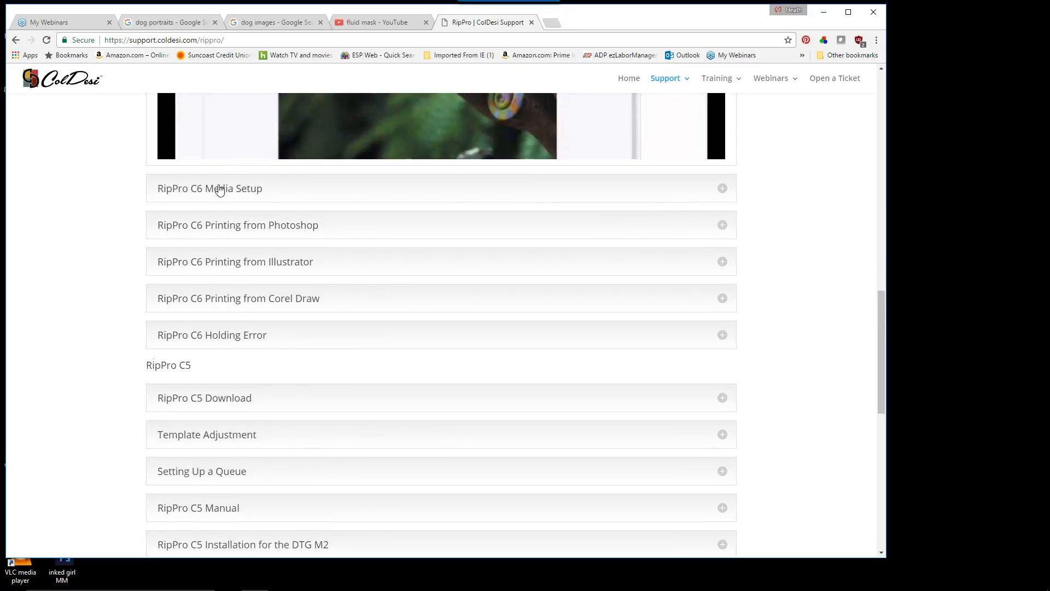
scroll(359, 383, up, 13)
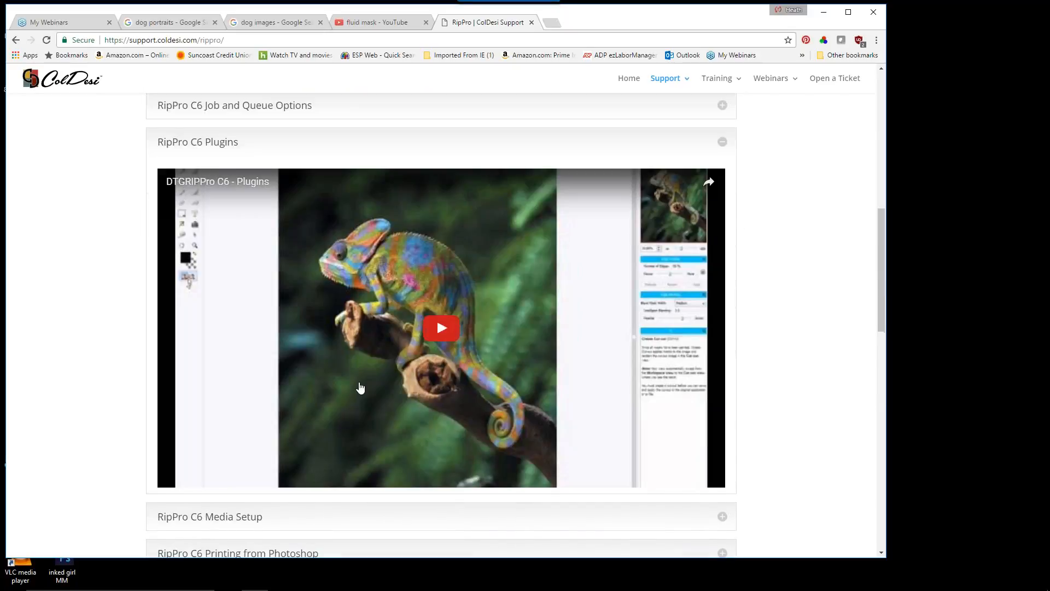
scroll(368, 374, up, 3)
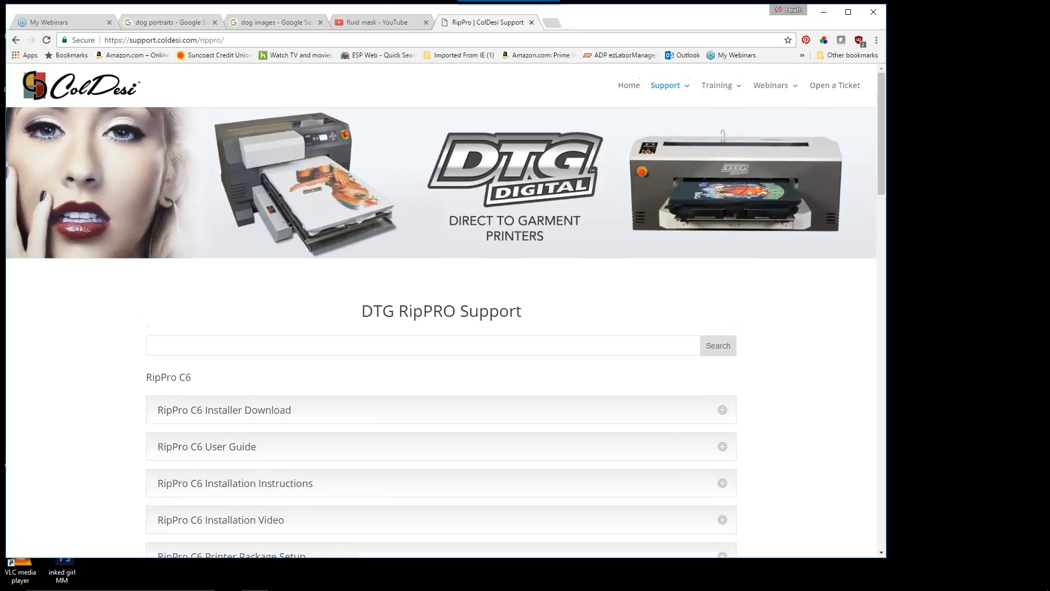
Step: Browse the YouTube search results for "fluid mask" to review the available tutorial videos
click(403, 23)
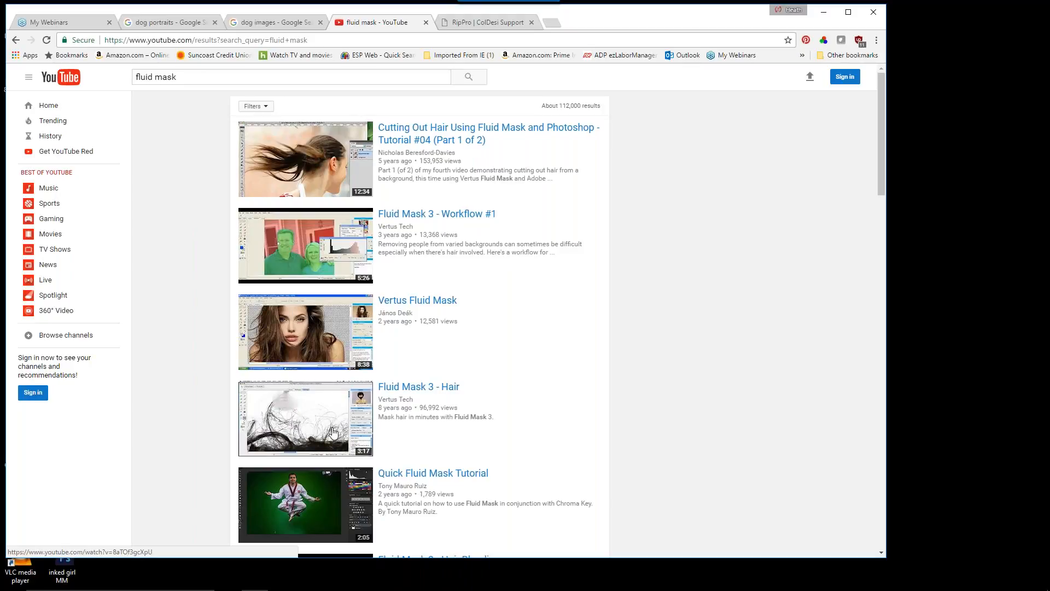
scroll(272, 442, down, 5)
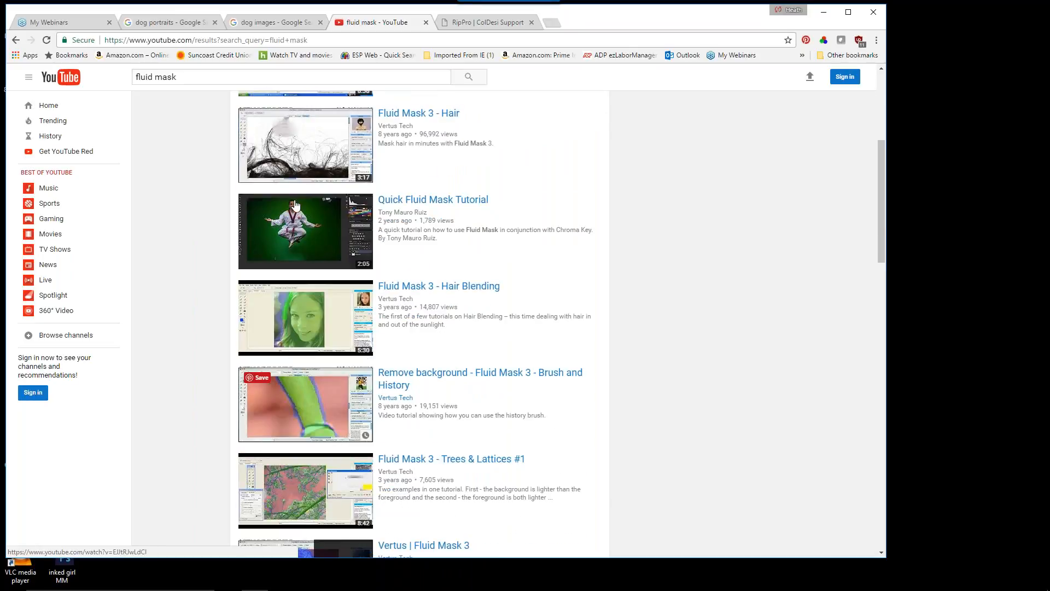
scroll(350, 389, down, 5)
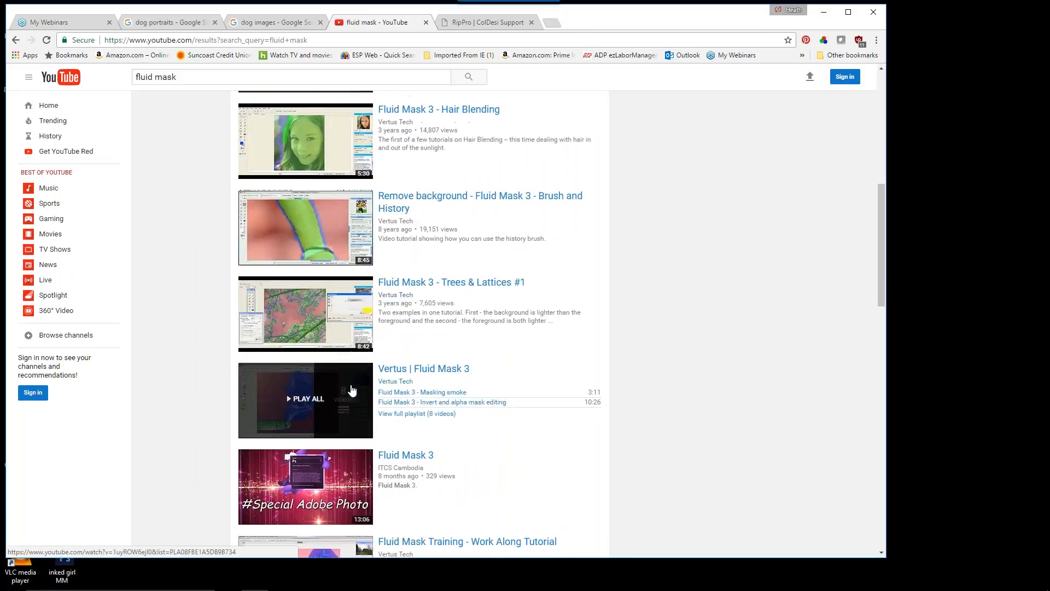
scroll(353, 388, down, 6)
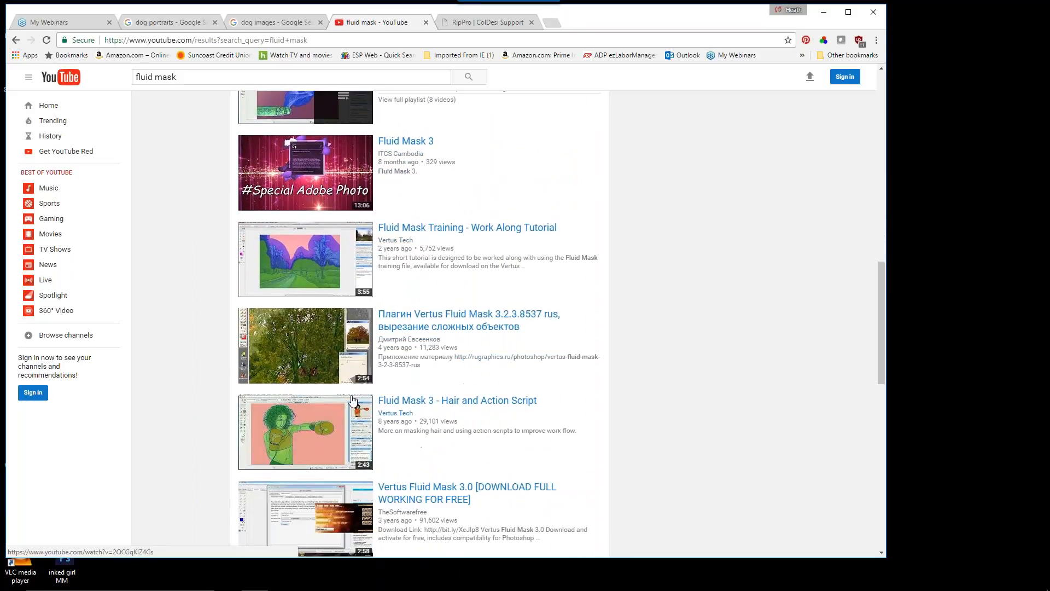
scroll(350, 427, down, 6)
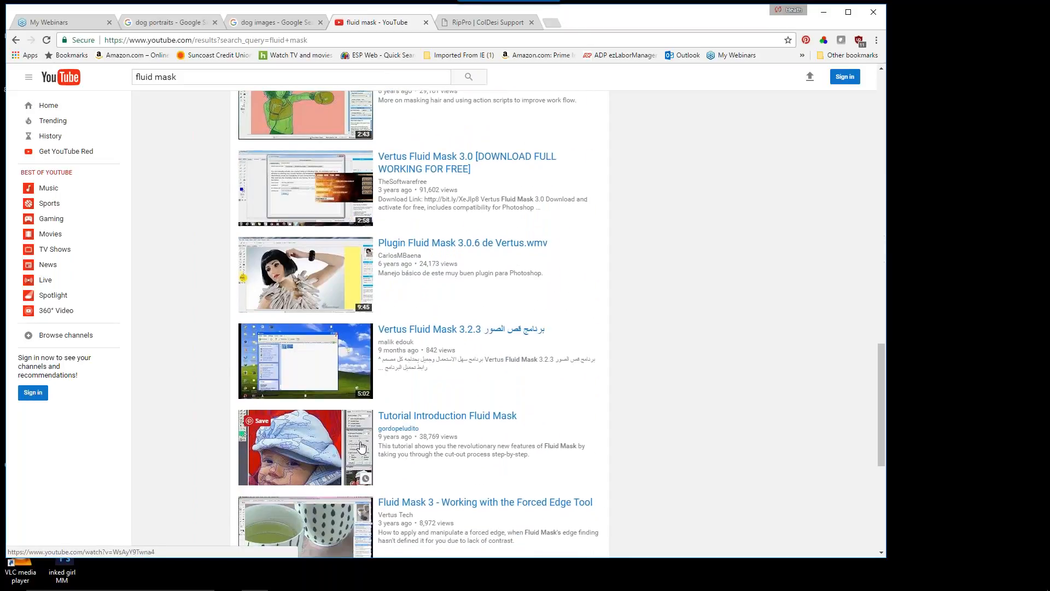
scroll(299, 454, up, 8)
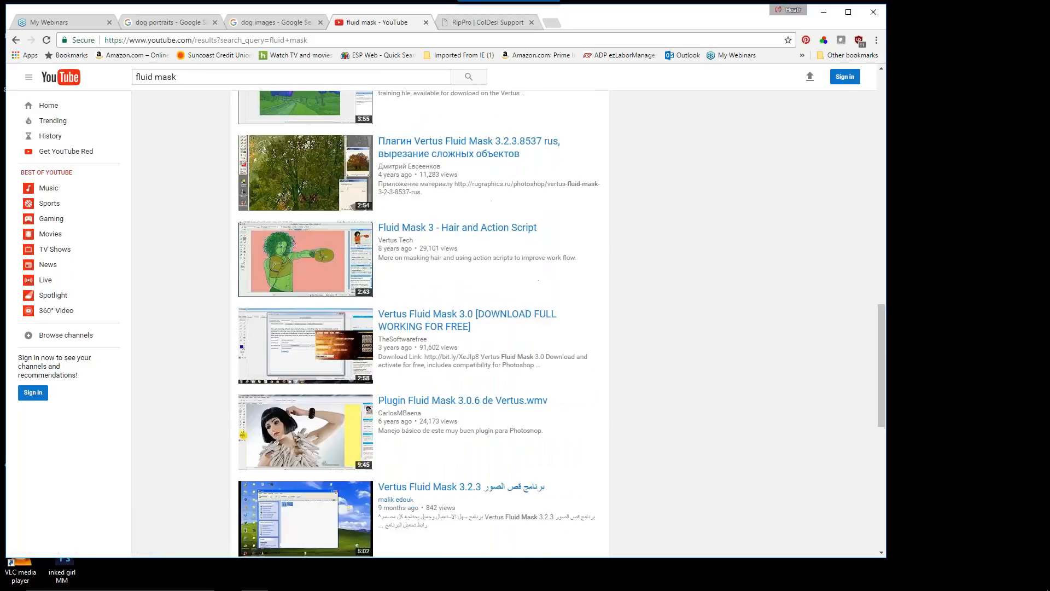
scroll(299, 454, up, 14)
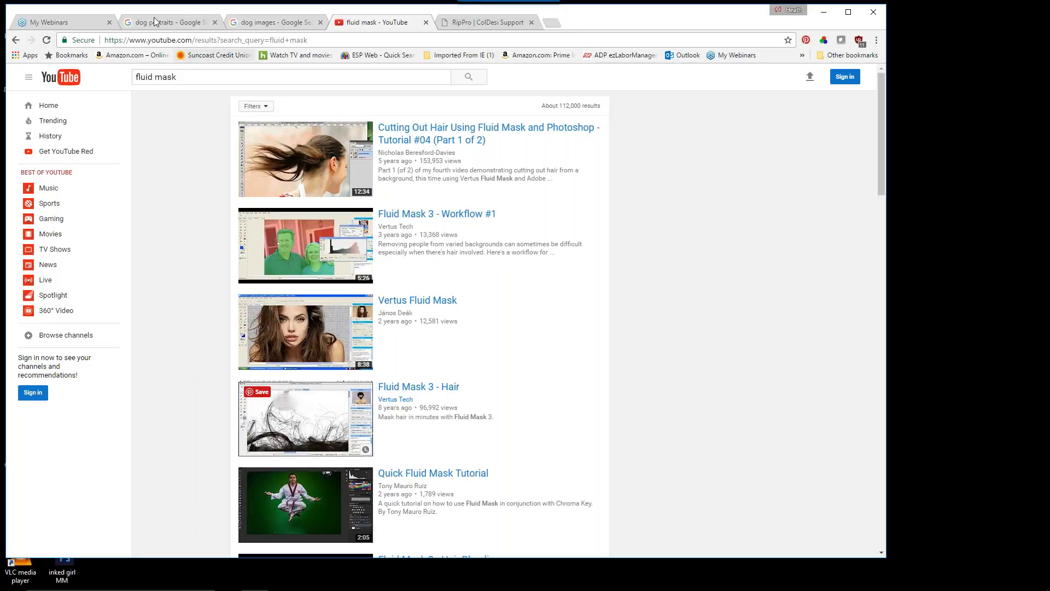
Step: View the Google image results for "dog portraits" and "dog images"
click(179, 27)
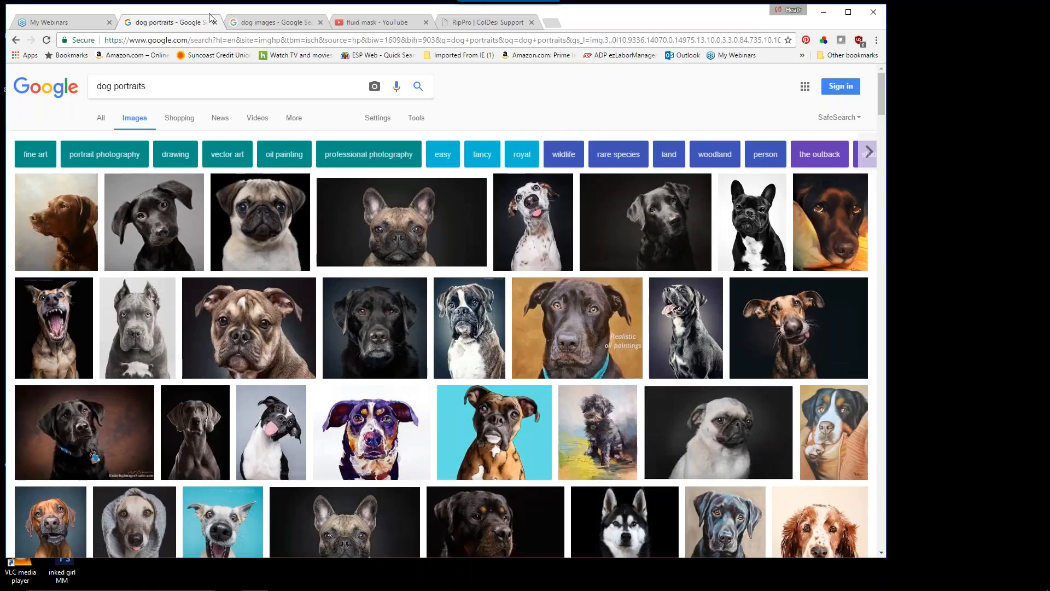
click(275, 25)
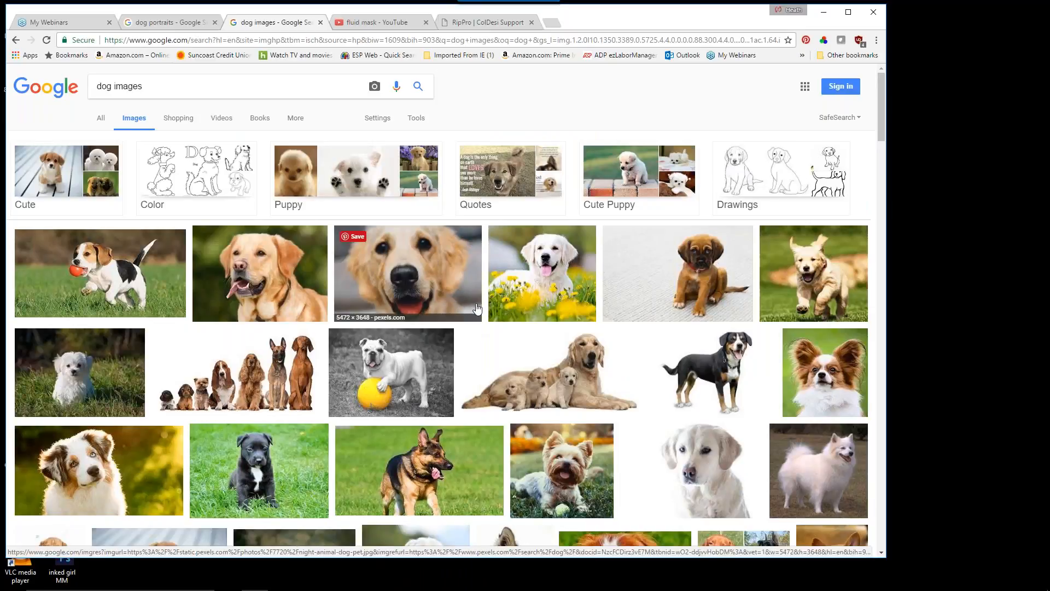
Step: Look through the upper rows of the "dog images" results, comparing the dogs' poses and backgrounds
scroll(477, 309, down, 4)
scroll(477, 309, up, 2)
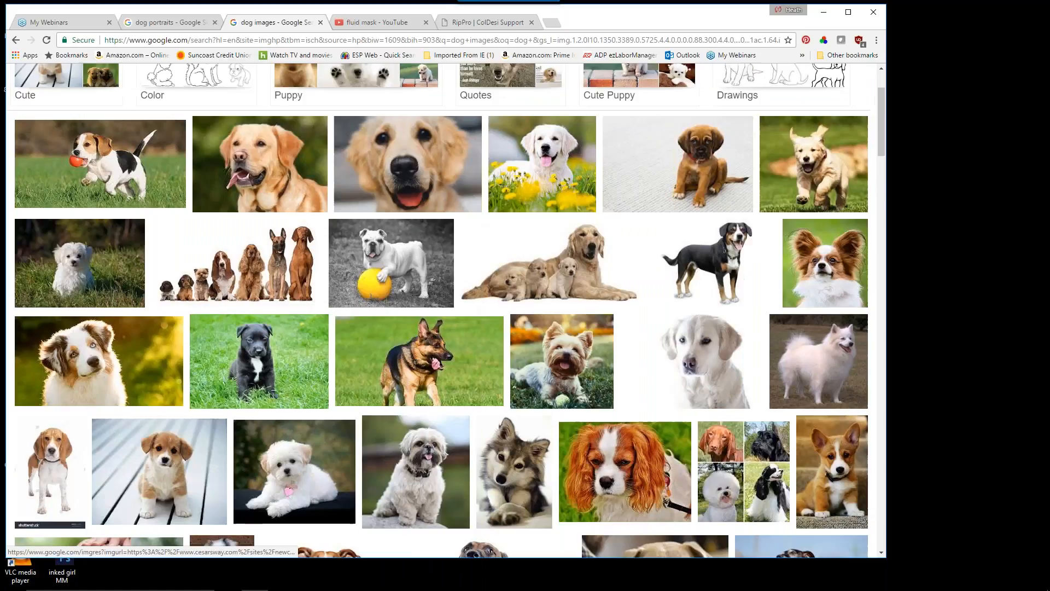
scroll(418, 286, up, 2)
scroll(419, 285, down, 4)
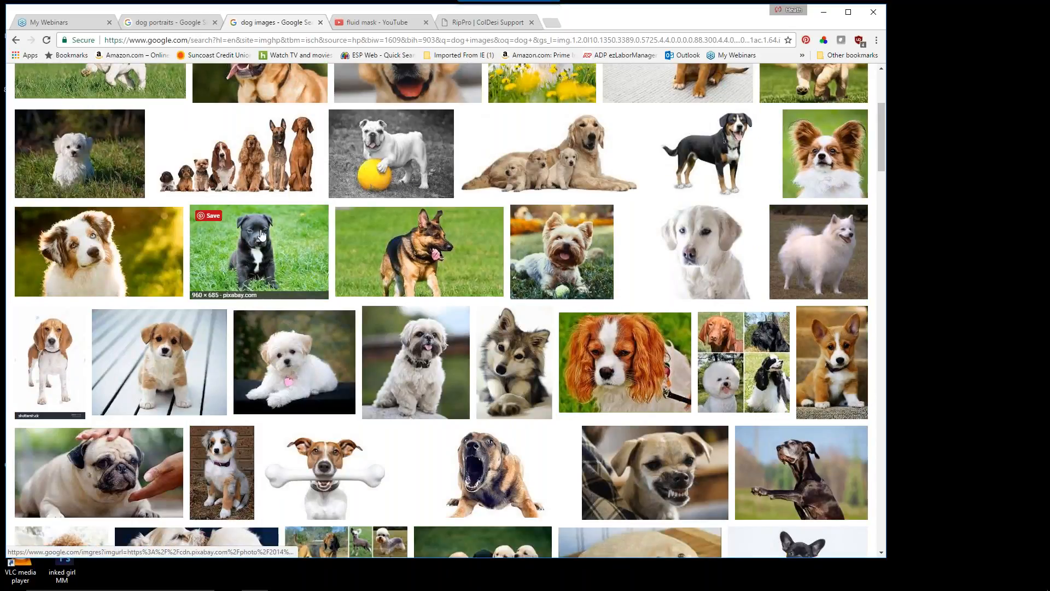
scroll(255, 251, down, 1)
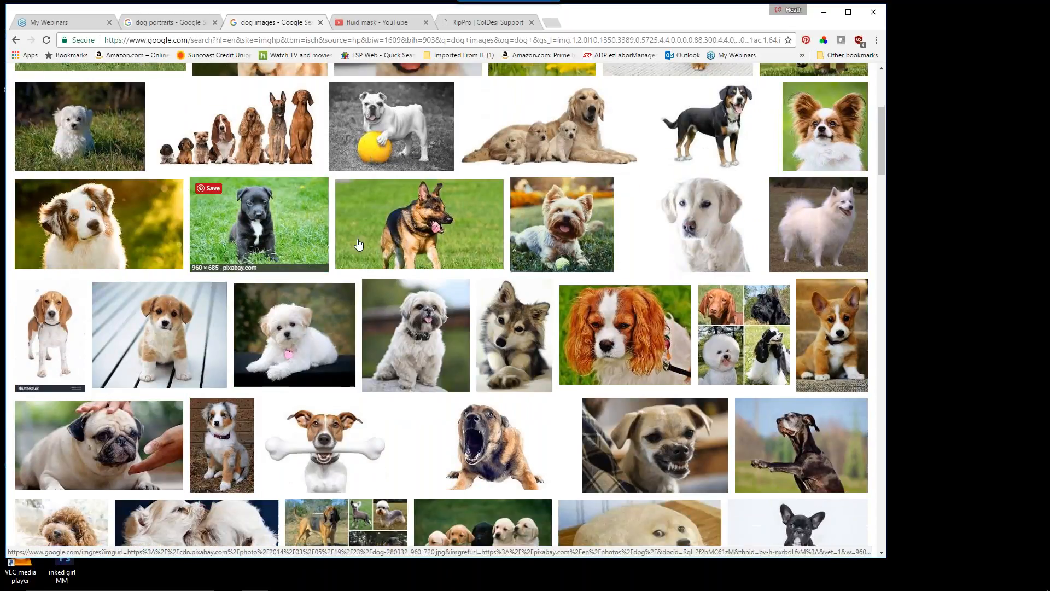
scroll(362, 254, down, 4)
scroll(362, 255, down, 10)
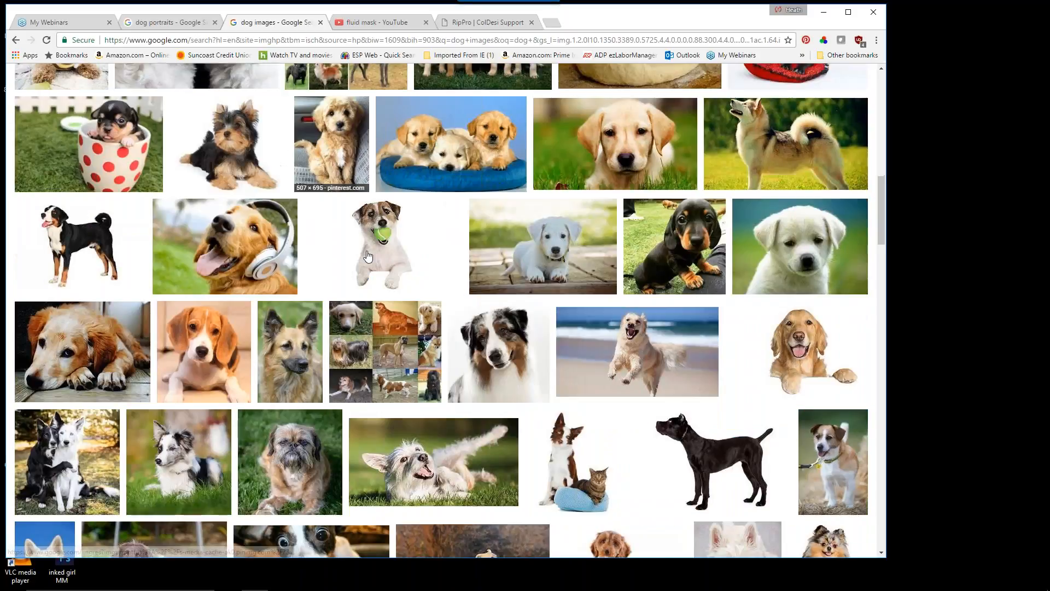
scroll(363, 262, up, 4)
scroll(363, 262, up, 8)
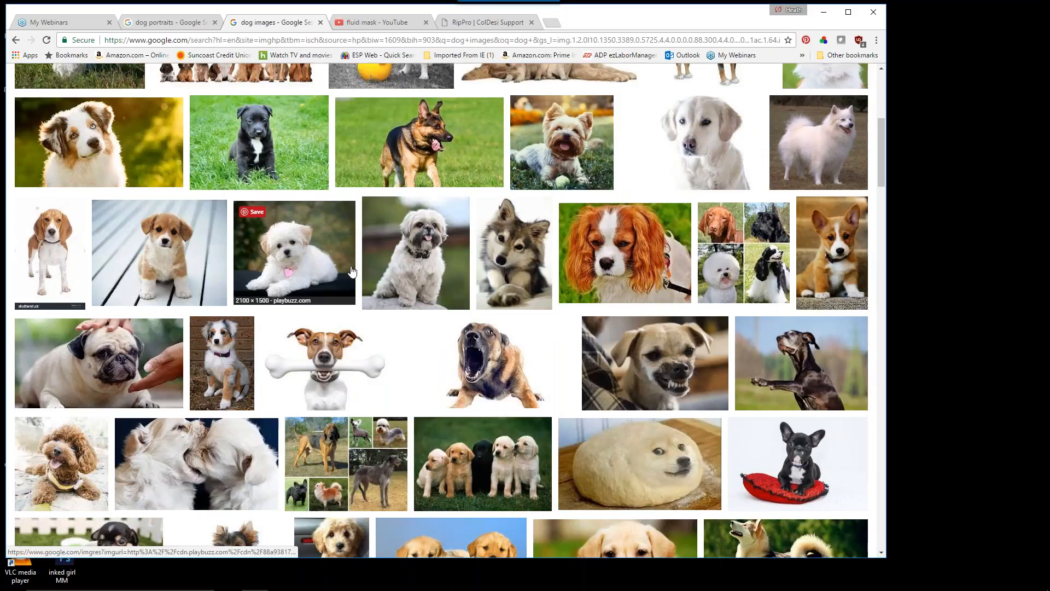
scroll(352, 272, up, 6)
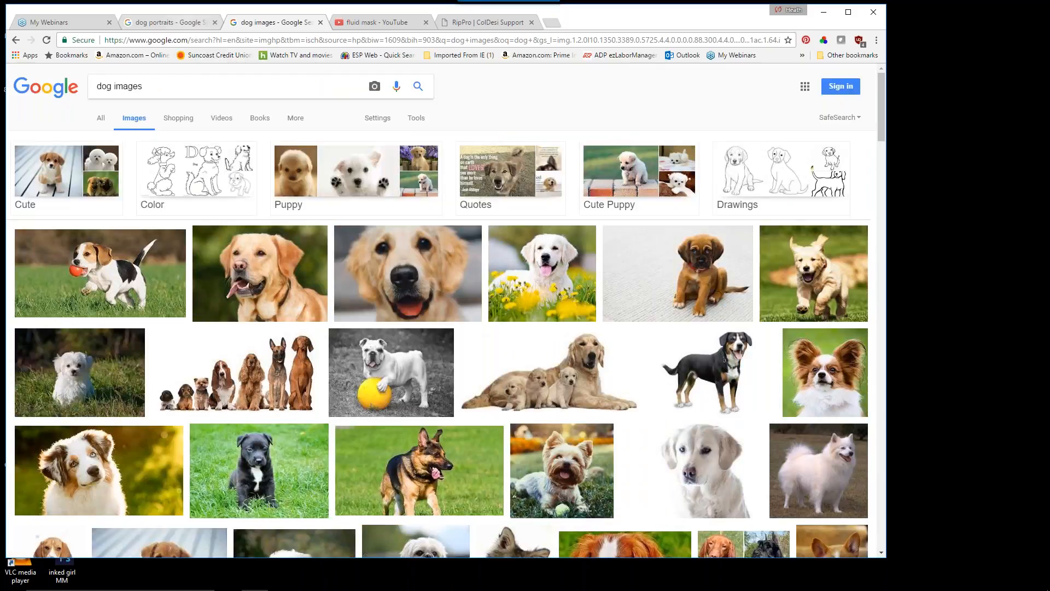
Step: Switch to the "dog portraits" image results and examine the style and backgrounds of the portraits
key(ctrl+shift+Tab)
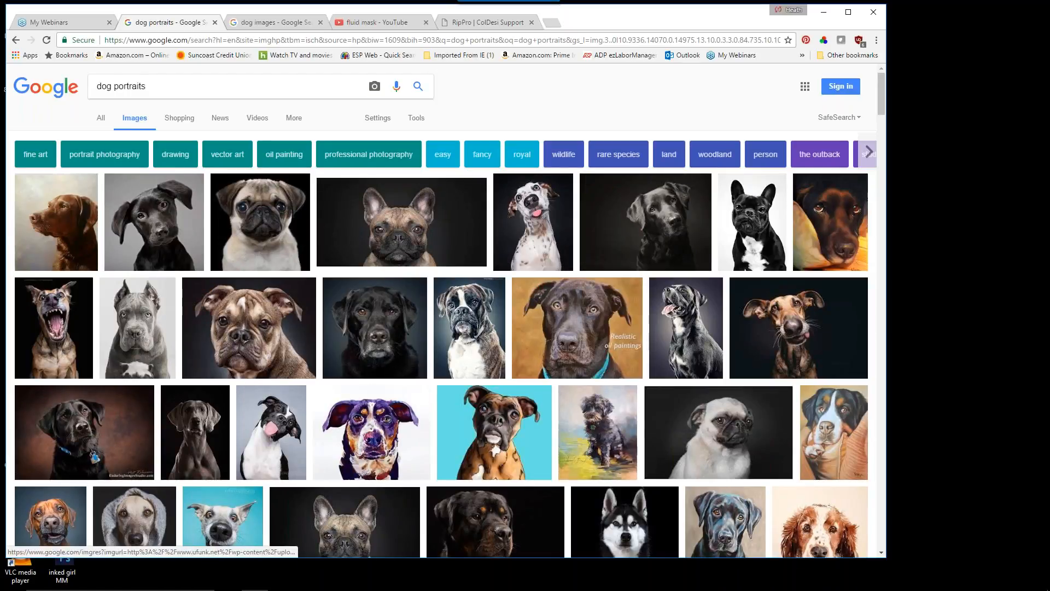
scroll(508, 329, down, 5)
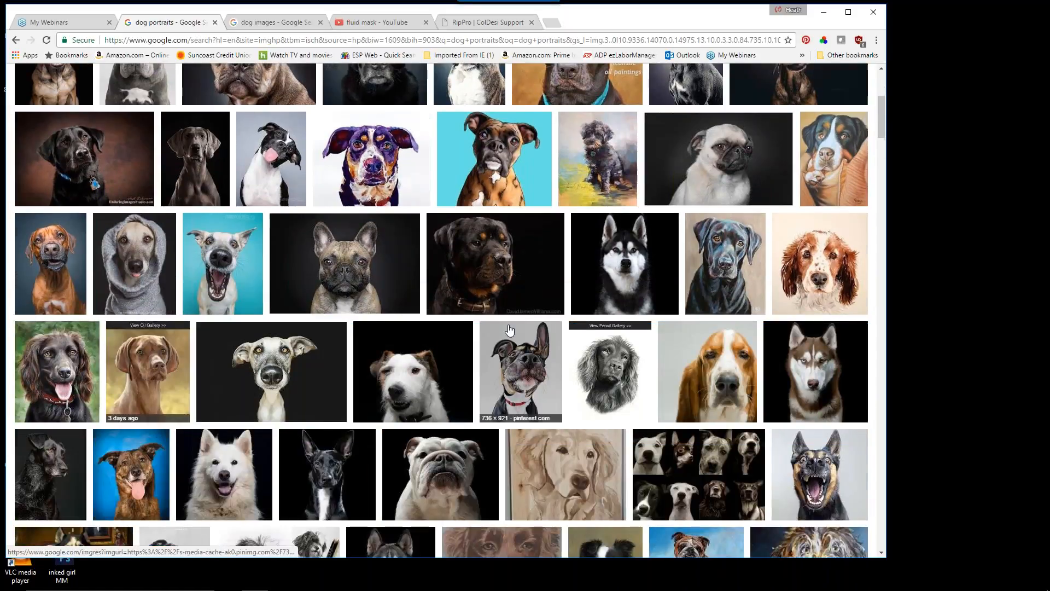
scroll(509, 329, down, 7)
scroll(511, 336, down, 2)
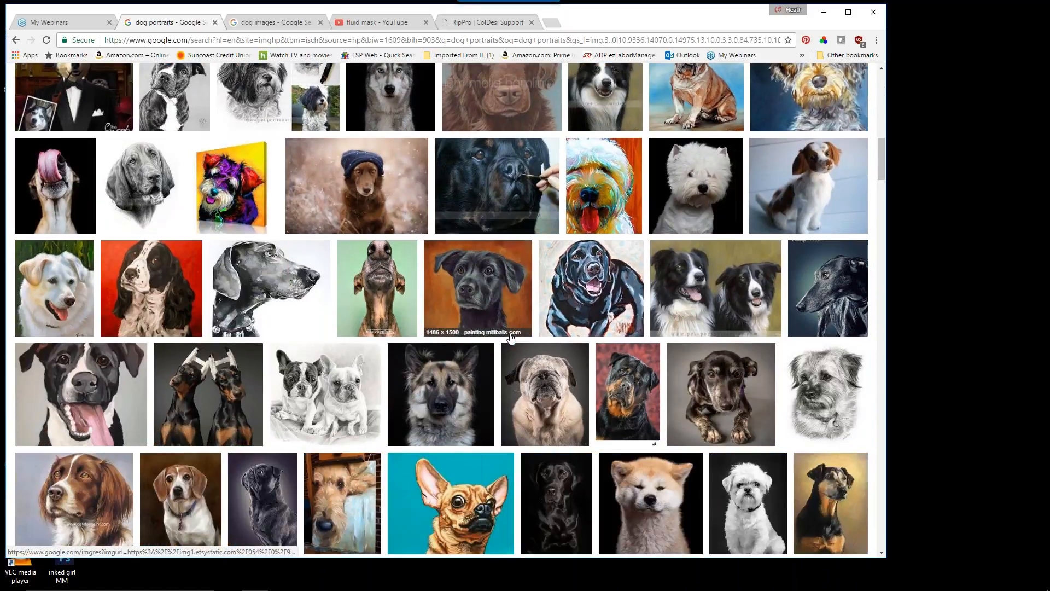
scroll(511, 338, down, 3)
scroll(425, 208, down, 2)
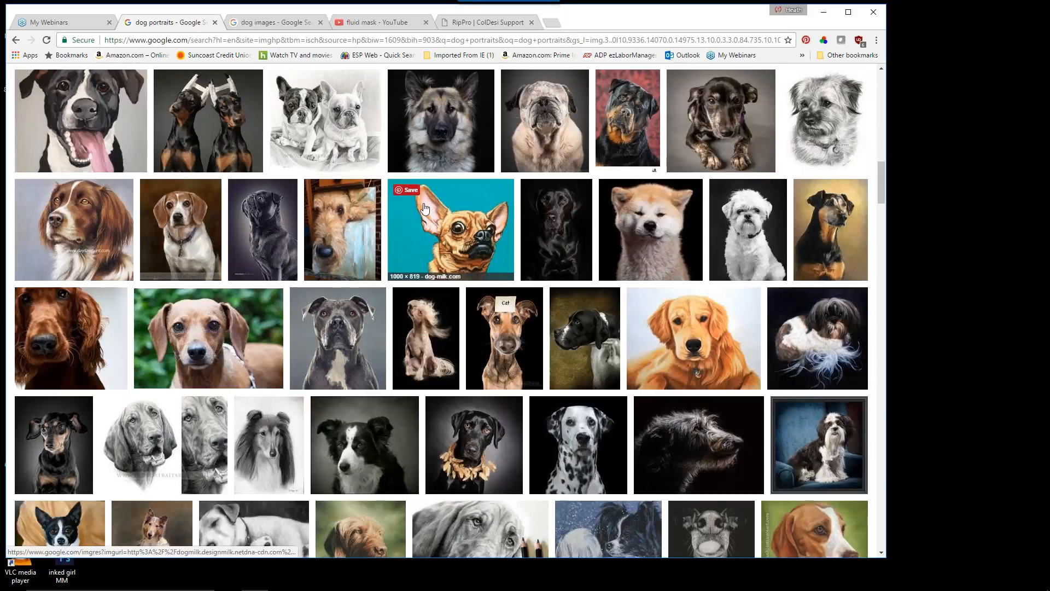
scroll(416, 246, down, 2)
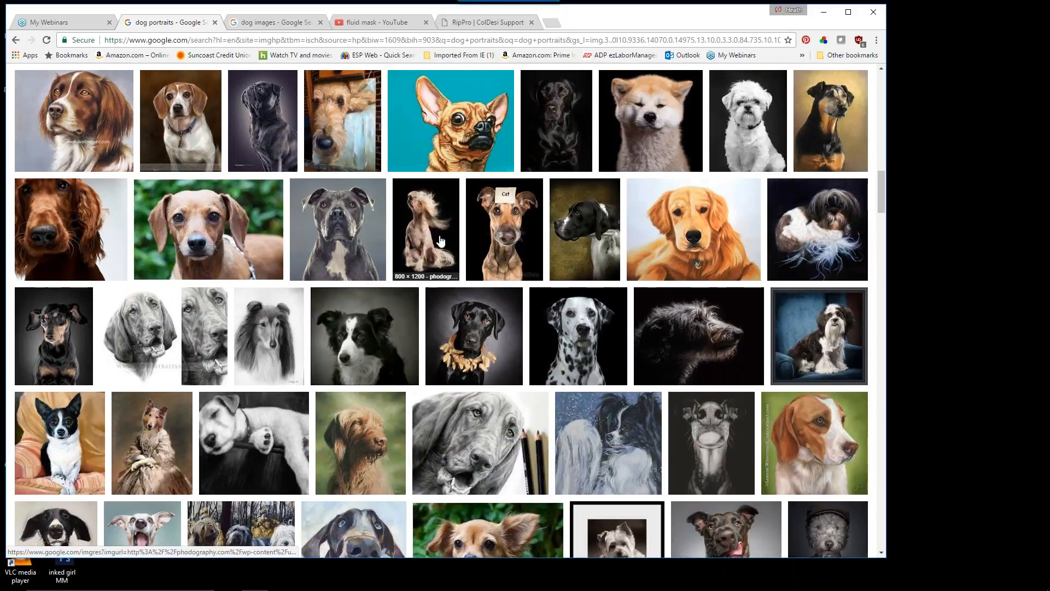
scroll(497, 321, down, 5)
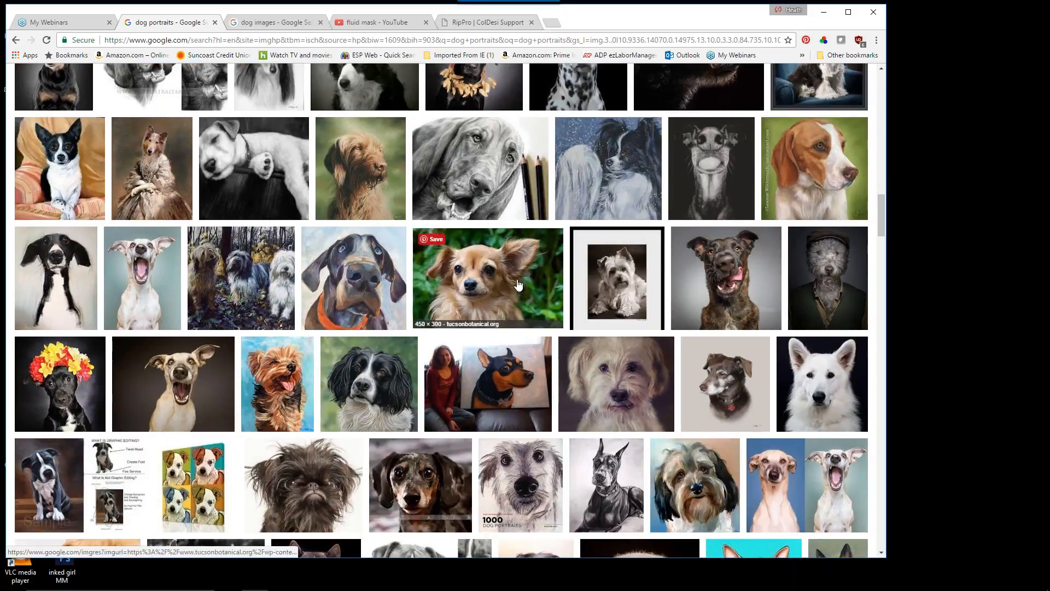
scroll(450, 339, down, 7)
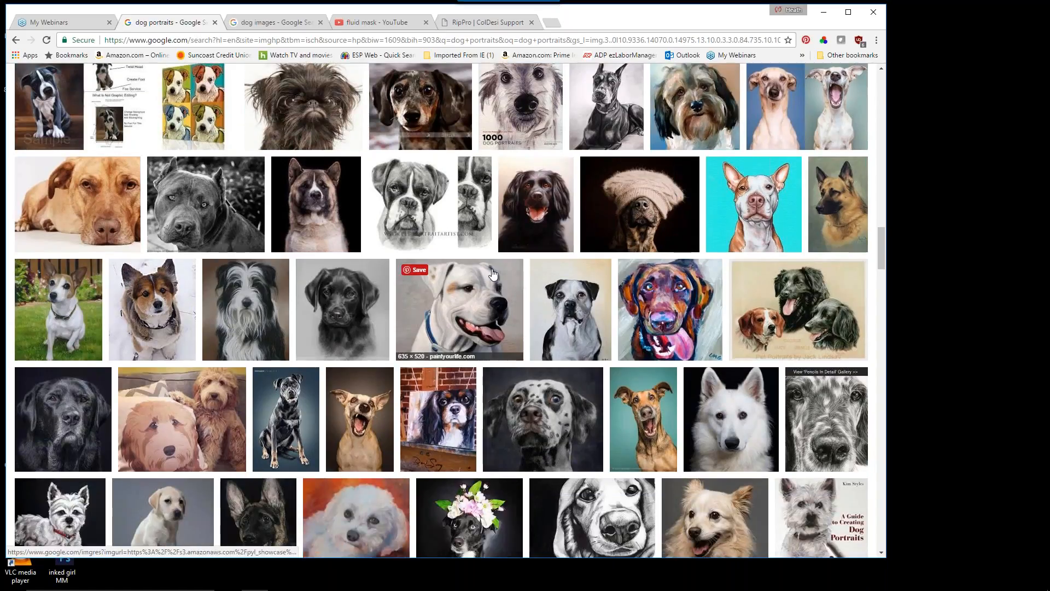
scroll(440, 332, down, 1)
scroll(440, 331, down, 6)
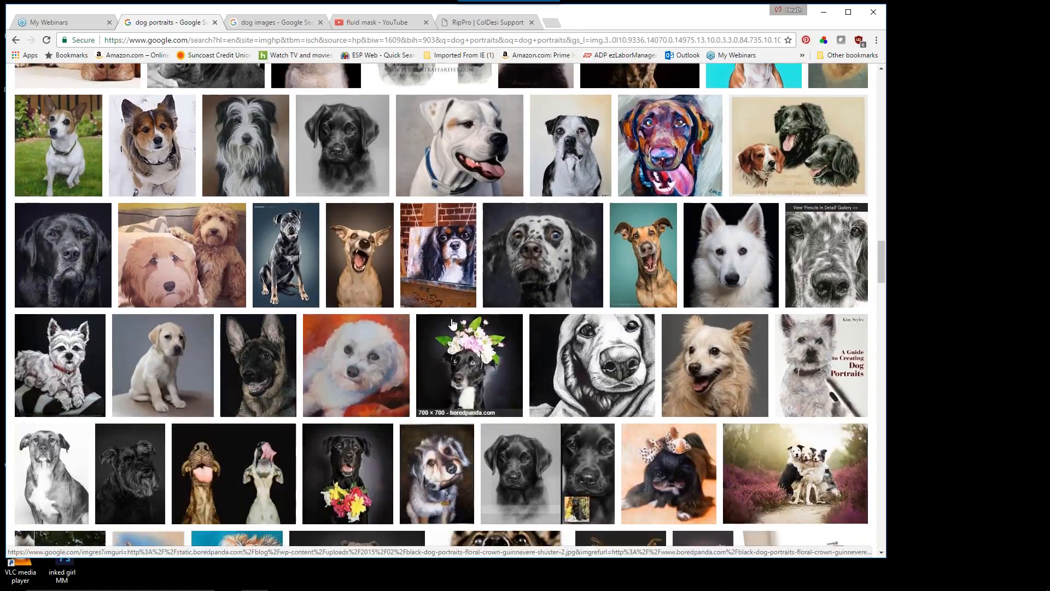
scroll(451, 332, down, 3)
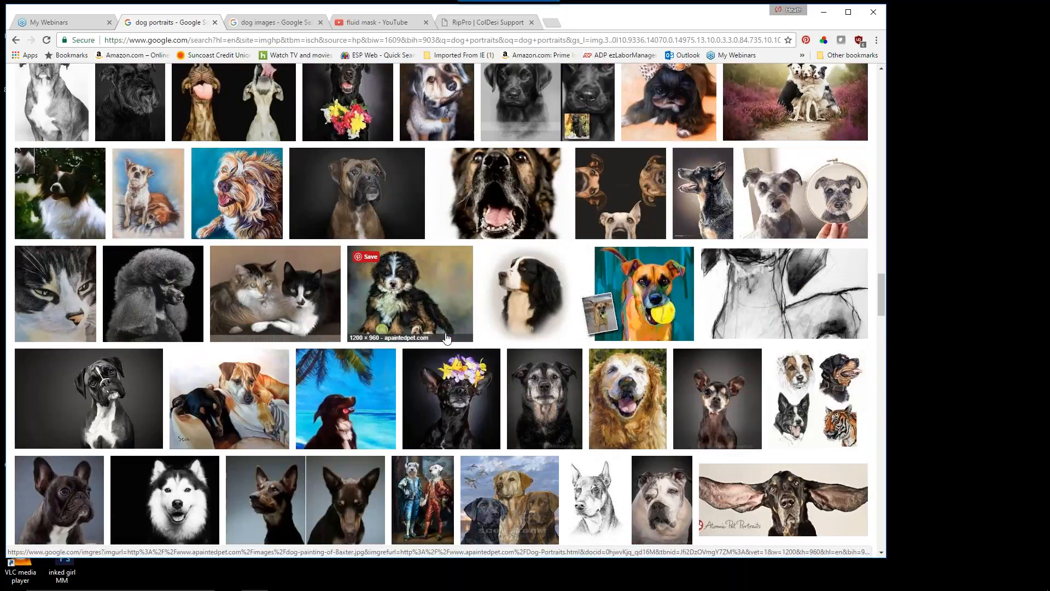
scroll(335, 247, up, 15)
scroll(334, 247, up, 20)
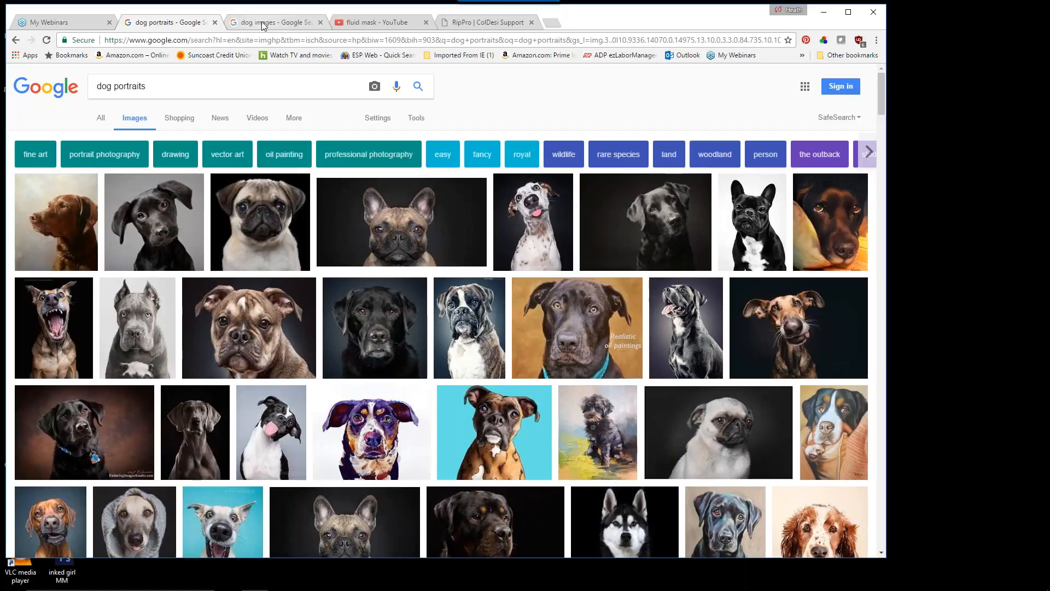
Step: Return to the "dog images" results and examine photos far down the list for dogs against busy or outdoor backgrounds
click(254, 21)
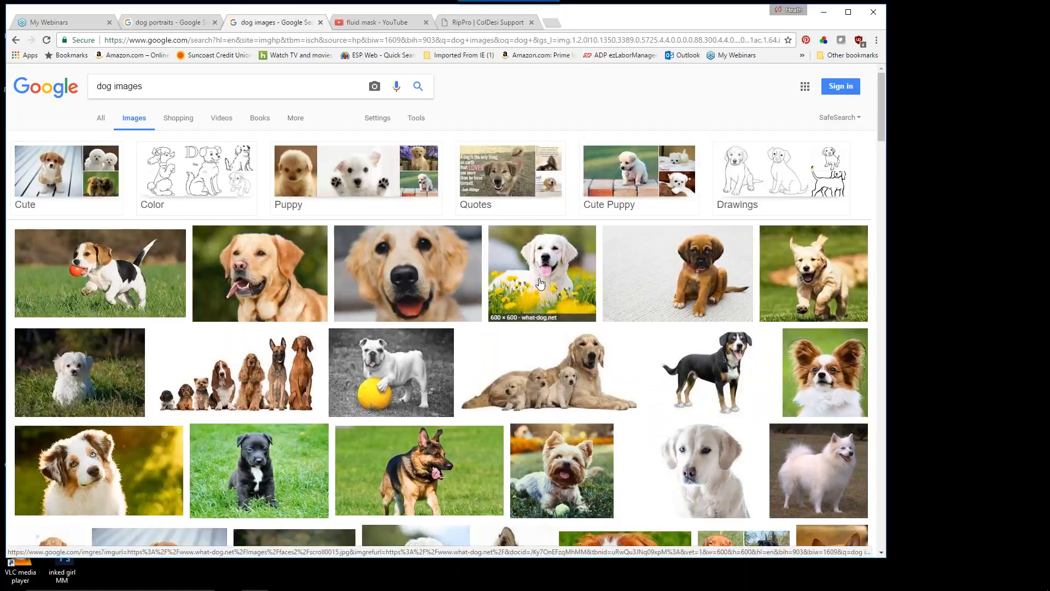
scroll(477, 406, down, 1)
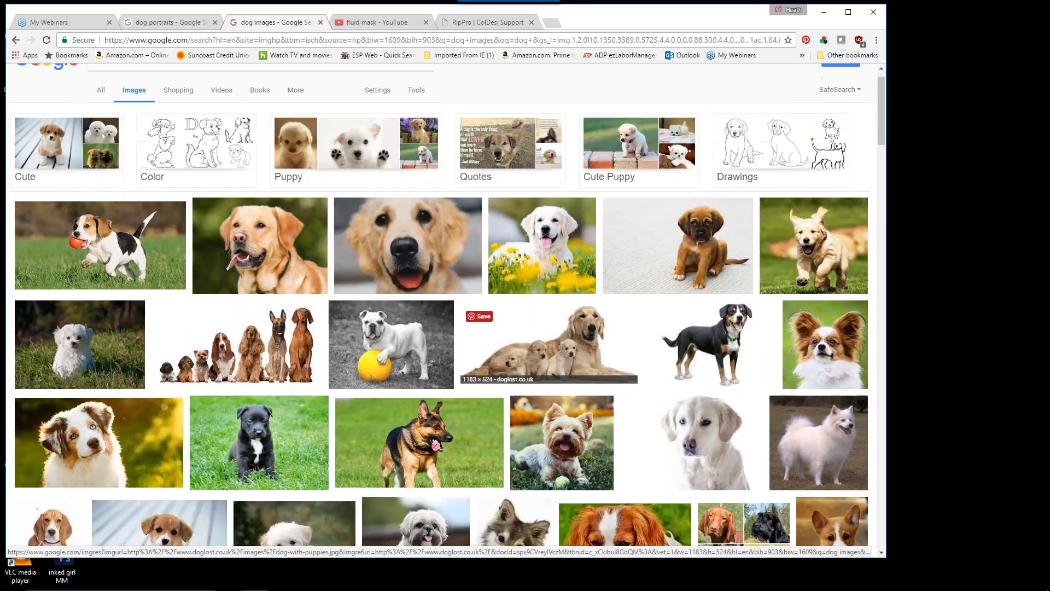
scroll(413, 385, down, 7)
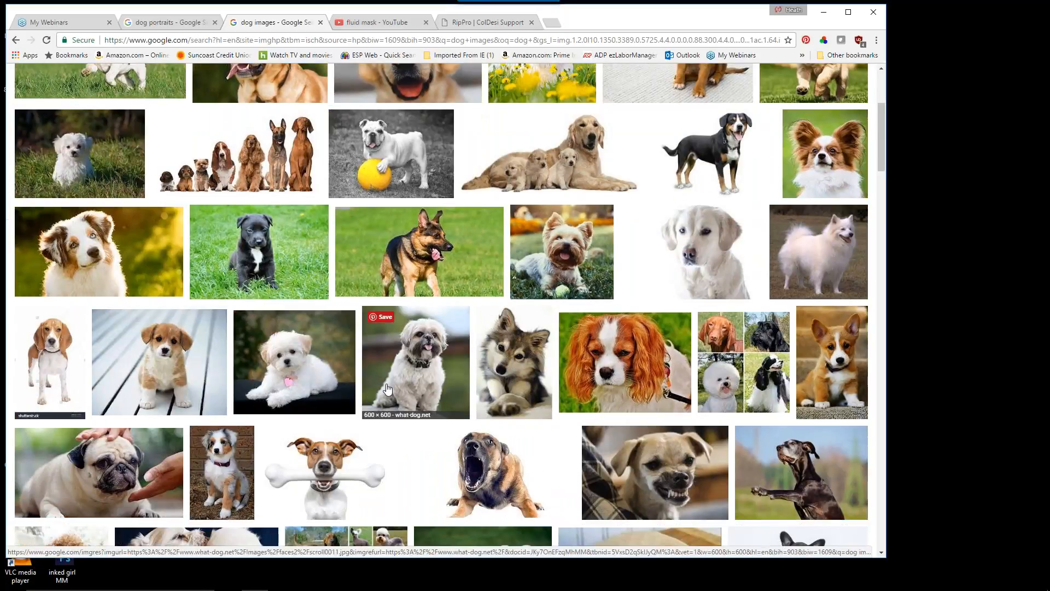
scroll(429, 368, down, 2)
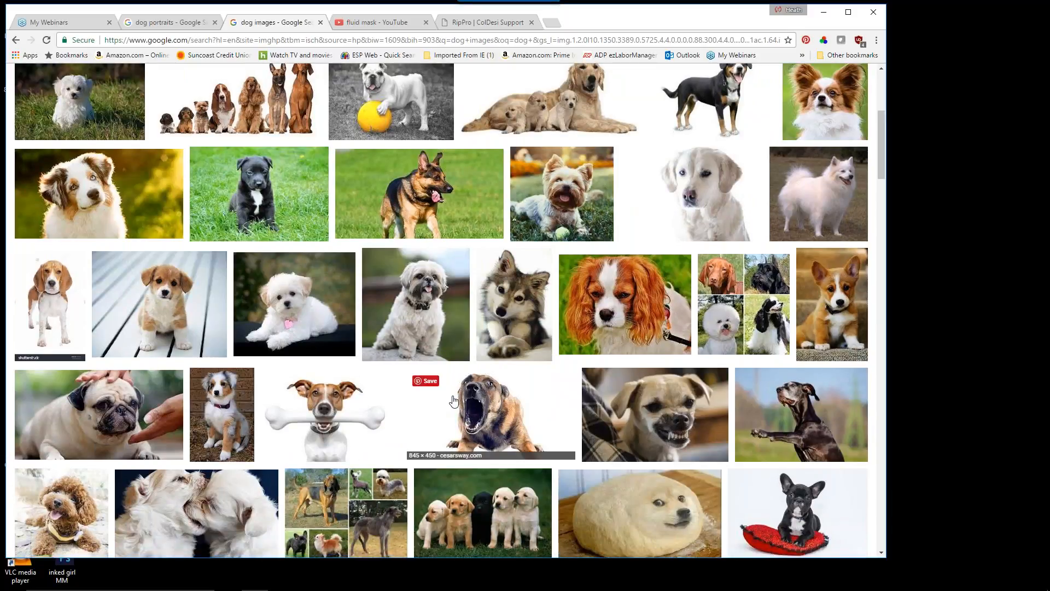
scroll(449, 403, down, 2)
scroll(449, 398, down, 4)
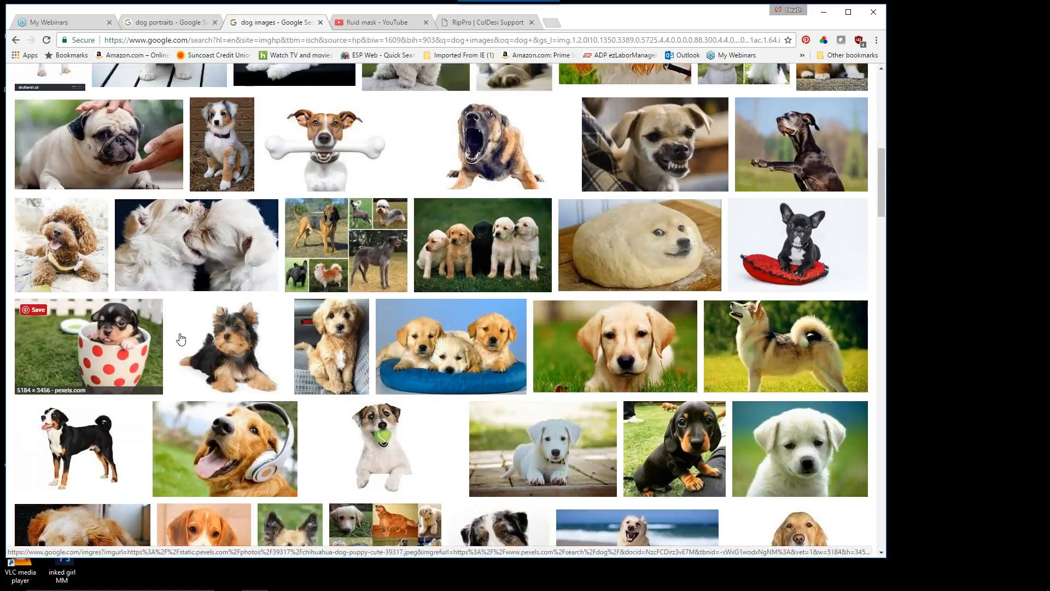
scroll(455, 352, down, 4)
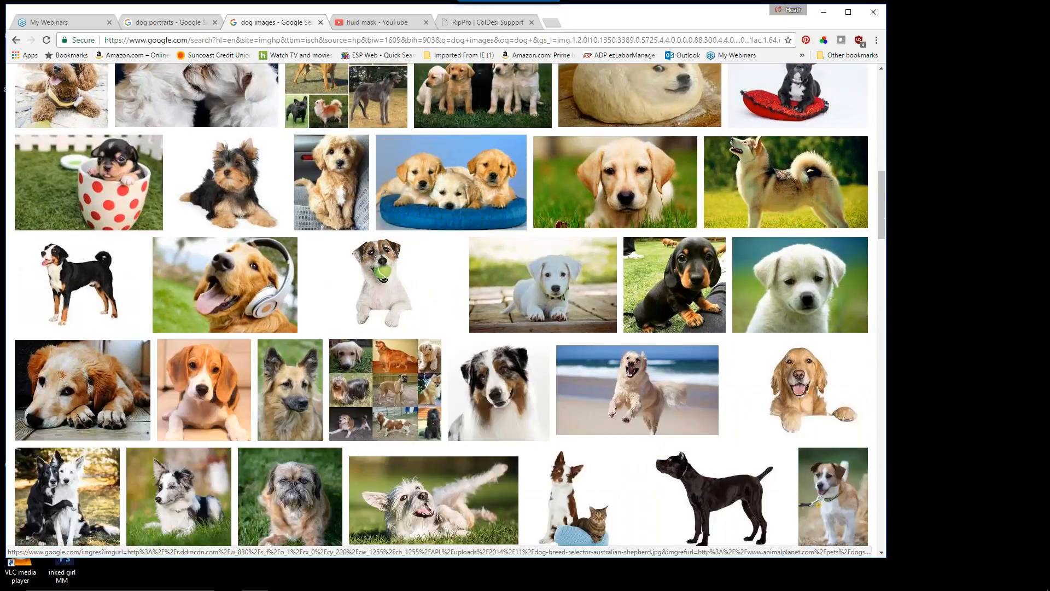
scroll(459, 372, down, 2)
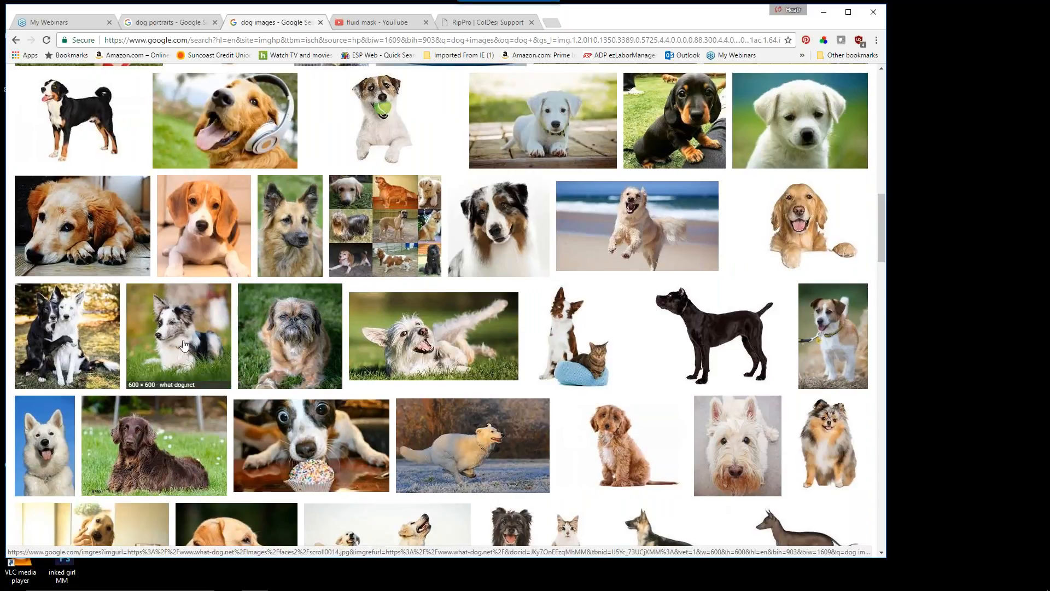
scroll(489, 428, down, 6)
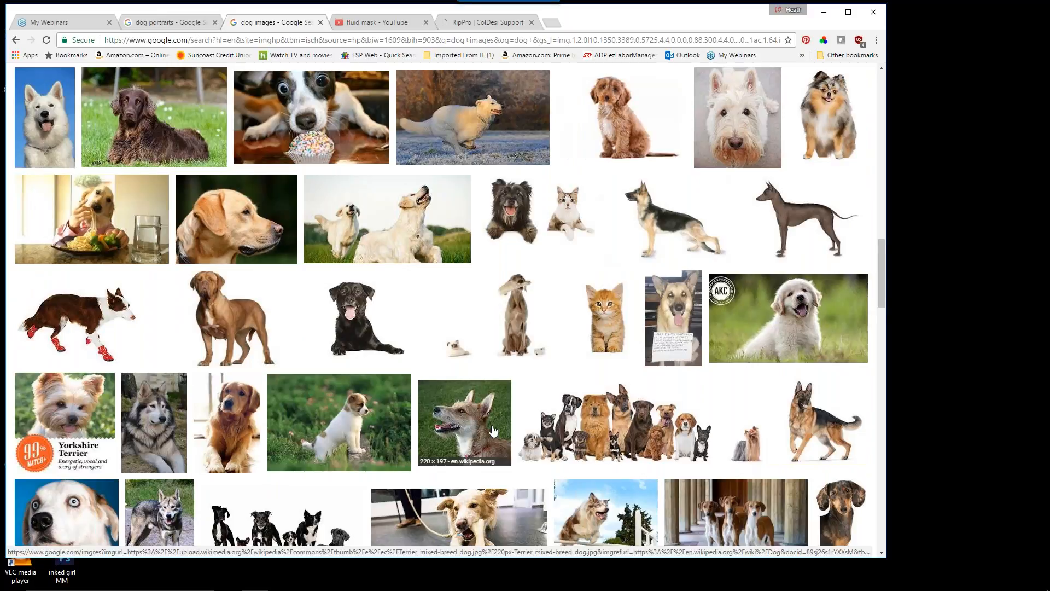
scroll(493, 431, down, 6)
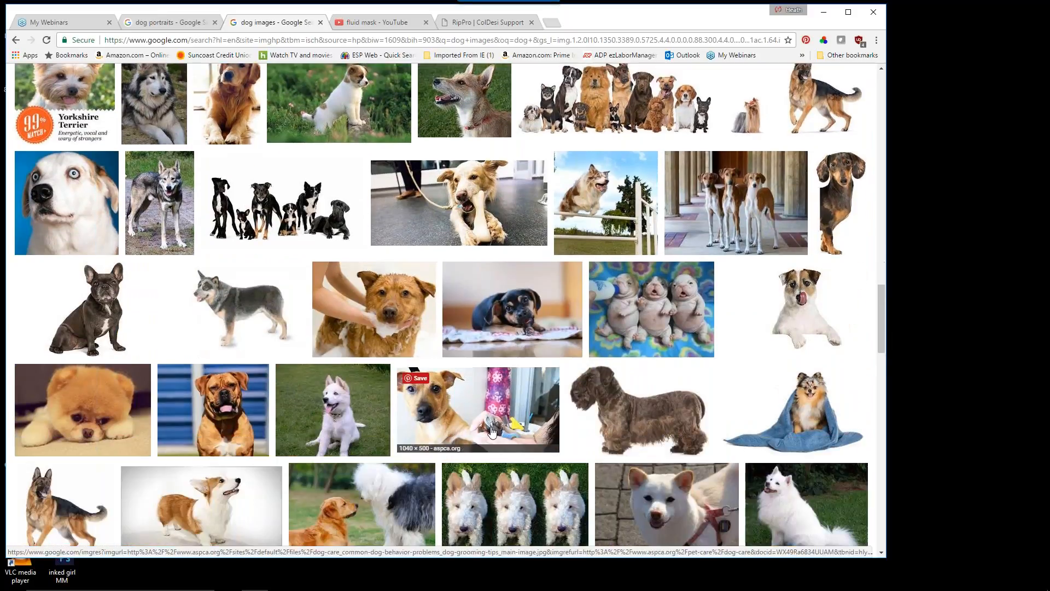
scroll(491, 432, down, 2)
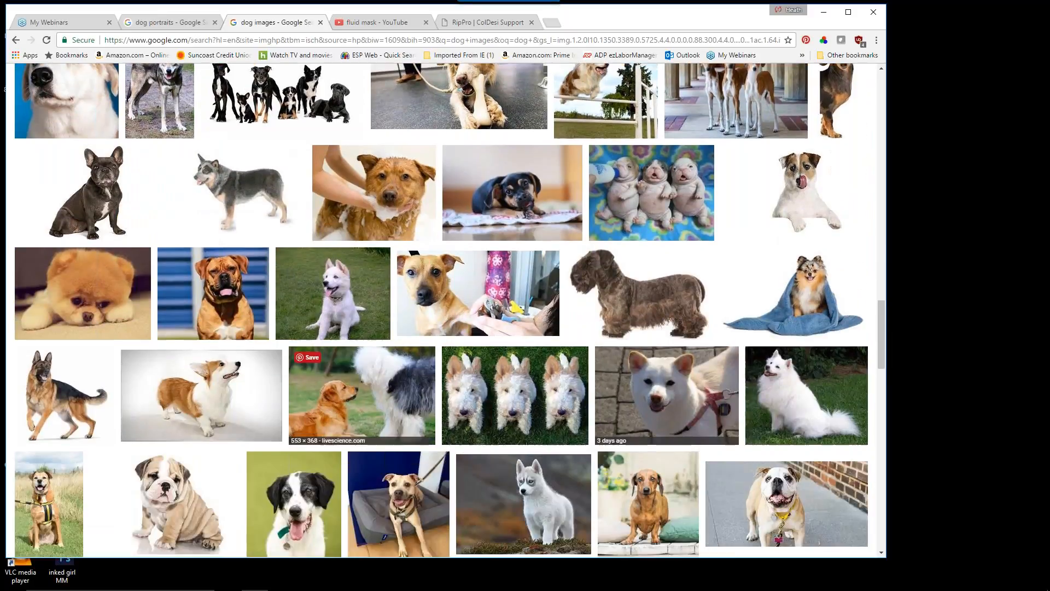
scroll(415, 389, down, 1)
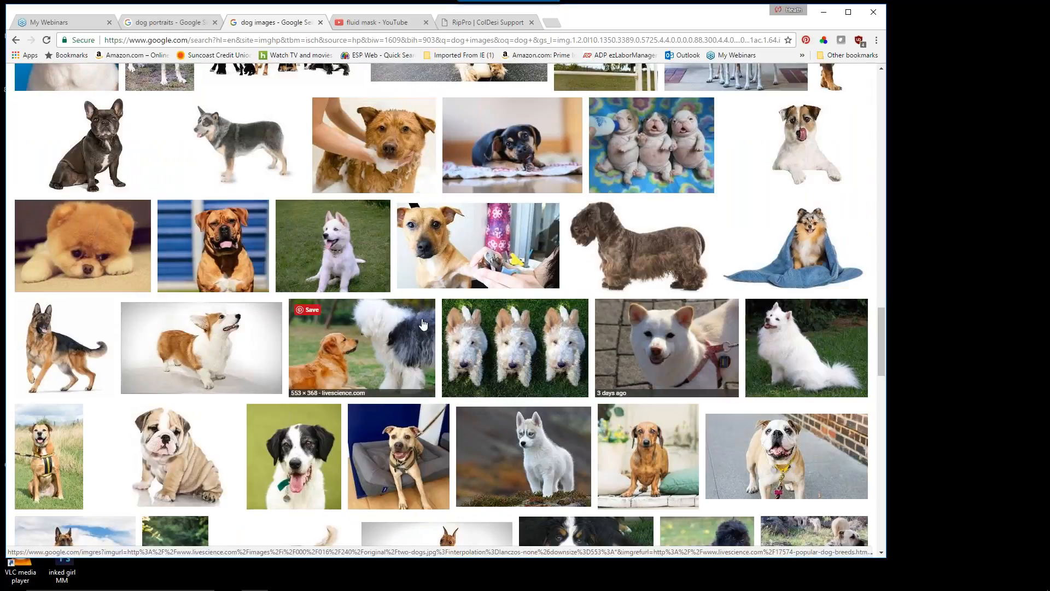
scroll(442, 309, down, 5)
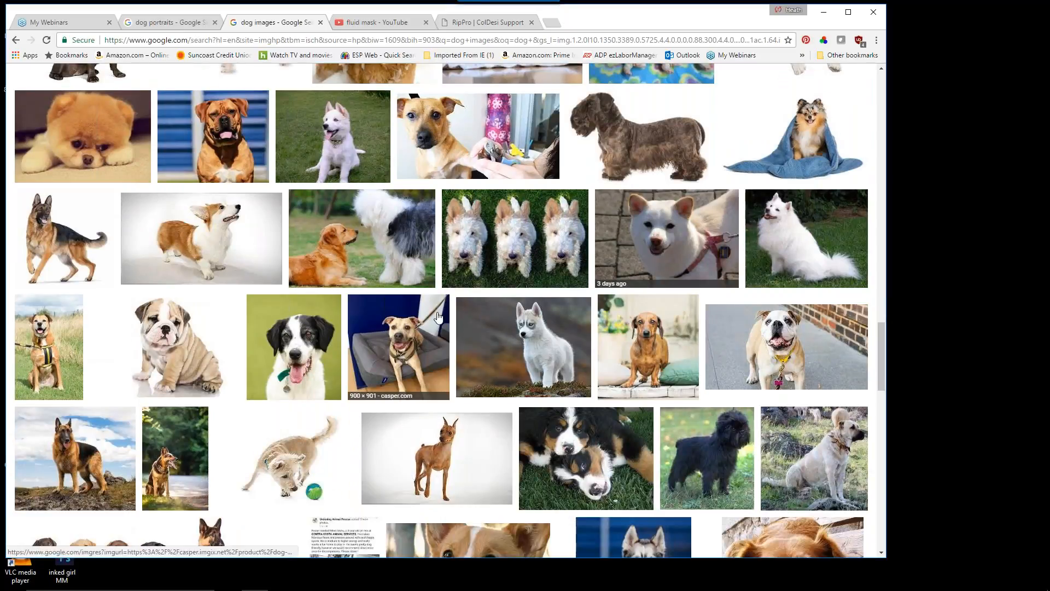
scroll(435, 323, down, 2)
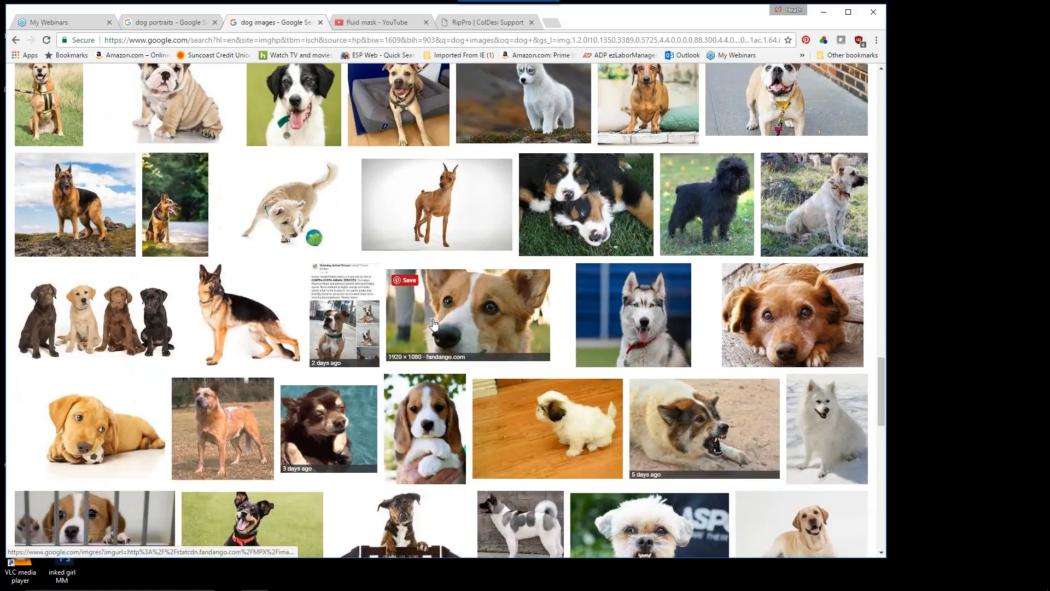
scroll(435, 325, down, 3)
scroll(441, 326, down, 5)
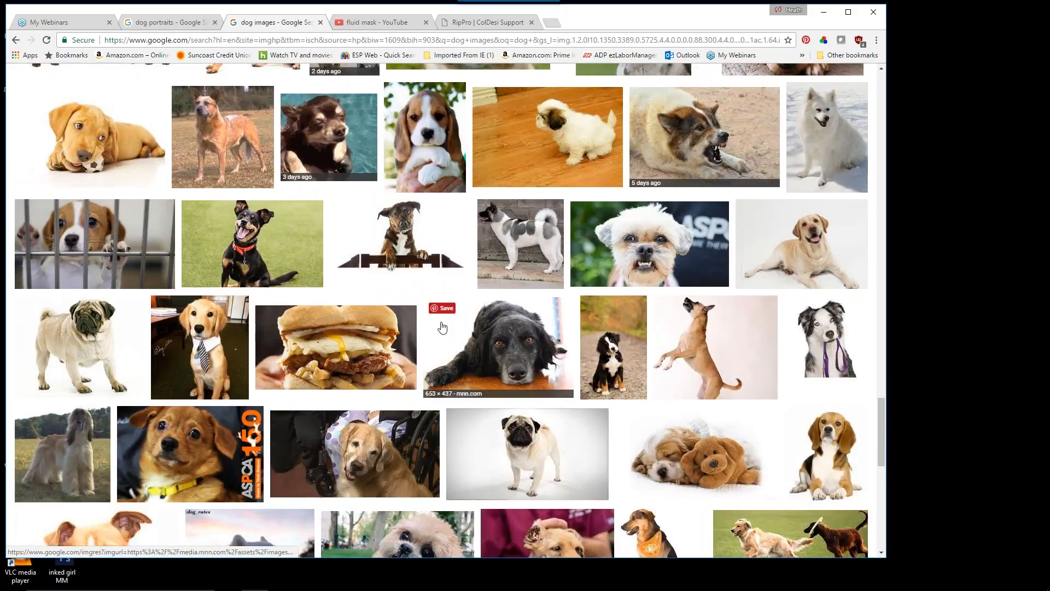
scroll(438, 327, down, 6)
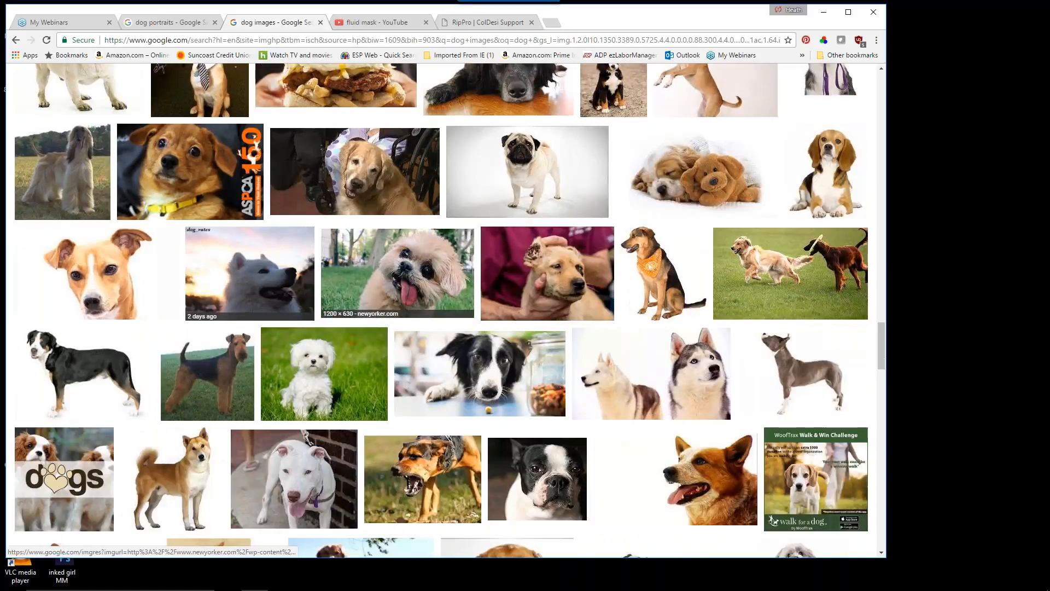
scroll(438, 327, down, 4)
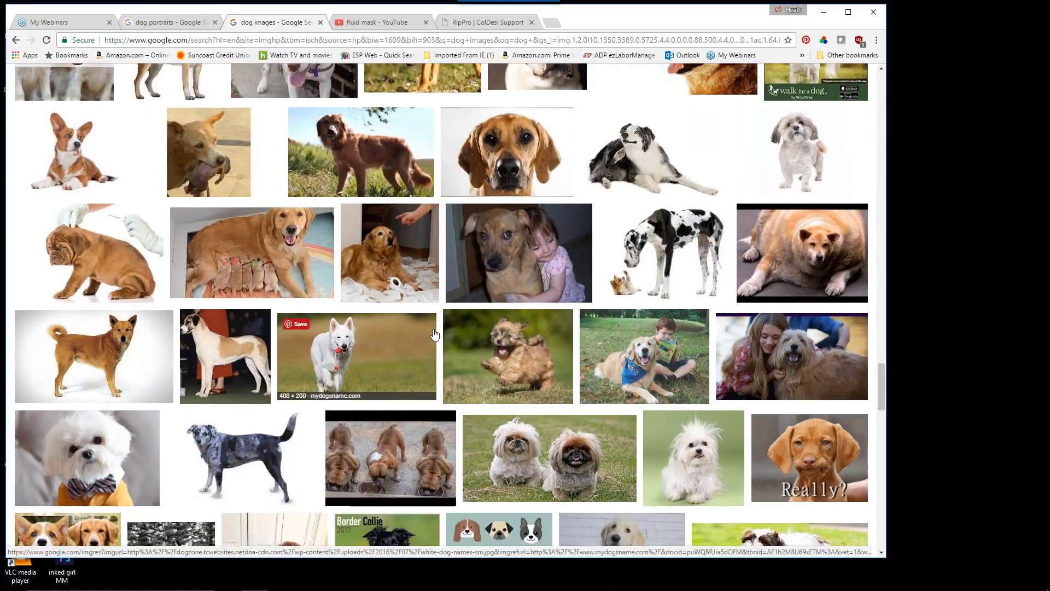
scroll(436, 334, down, 1)
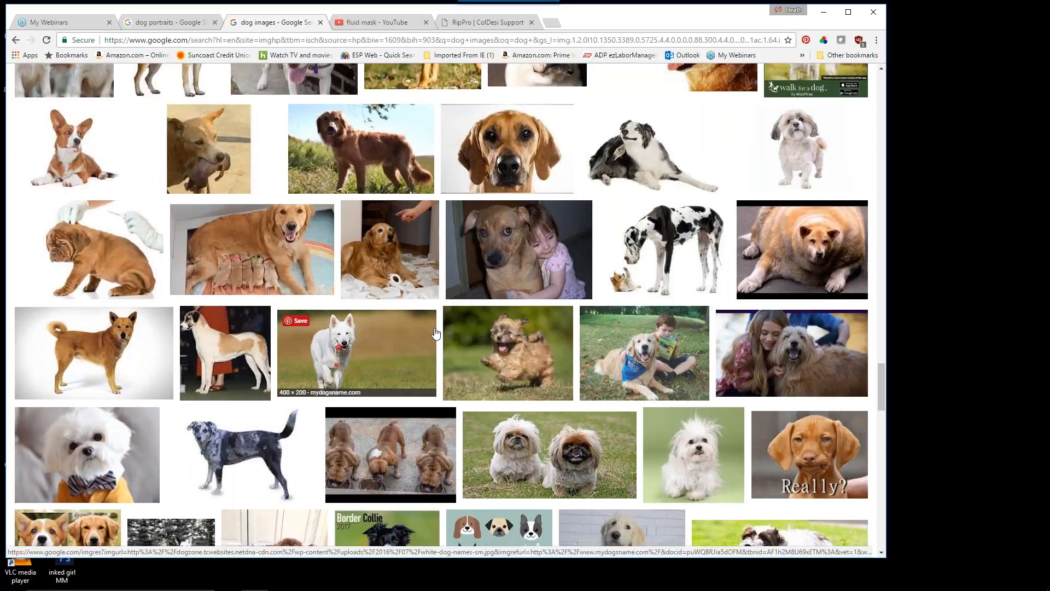
scroll(436, 333, down, 6)
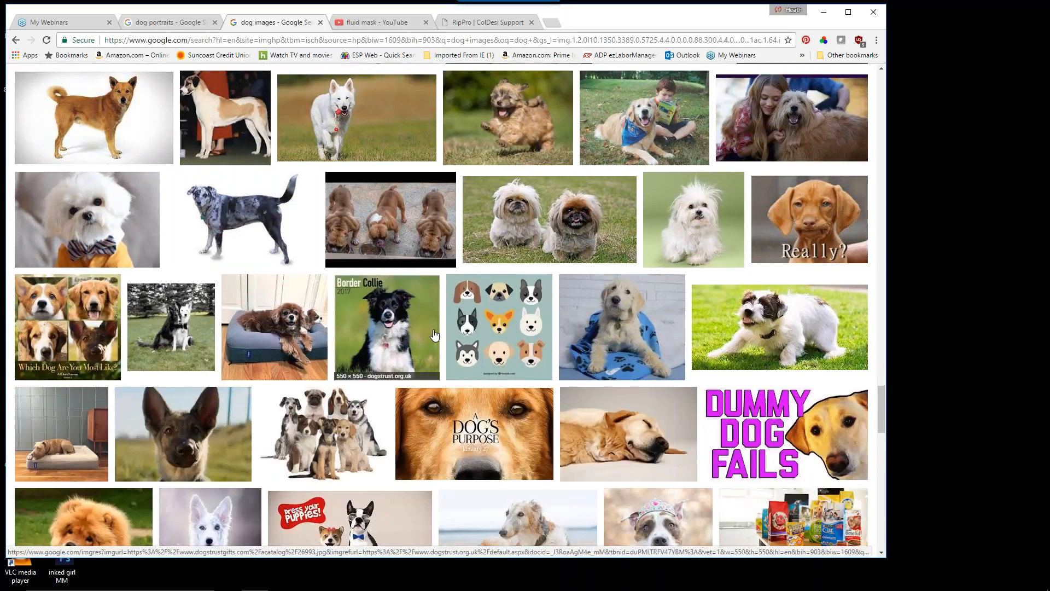
scroll(435, 337, down, 5)
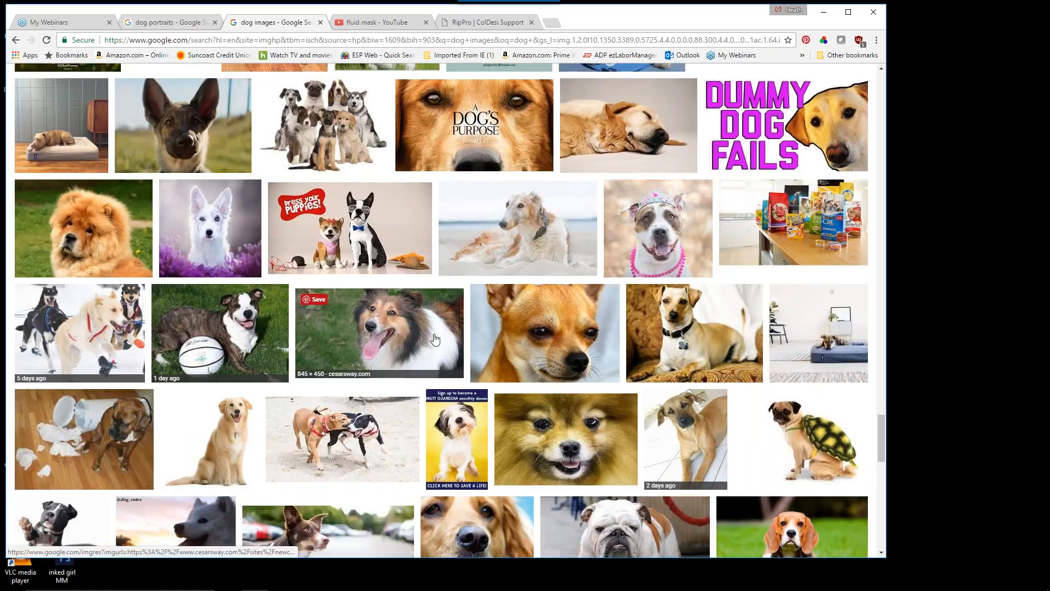
Step: Examine further rows of the "dog images" results, comparing dogs on plain backgrounds with those against grass, rooms and other busy scenes
scroll(439, 340, down, 3)
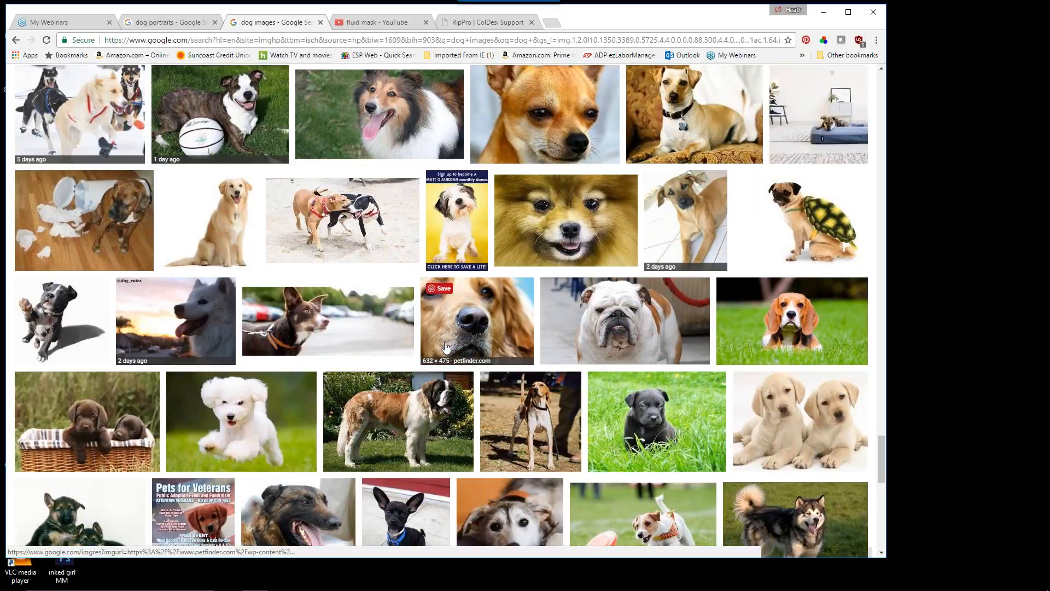
scroll(447, 348, down, 2)
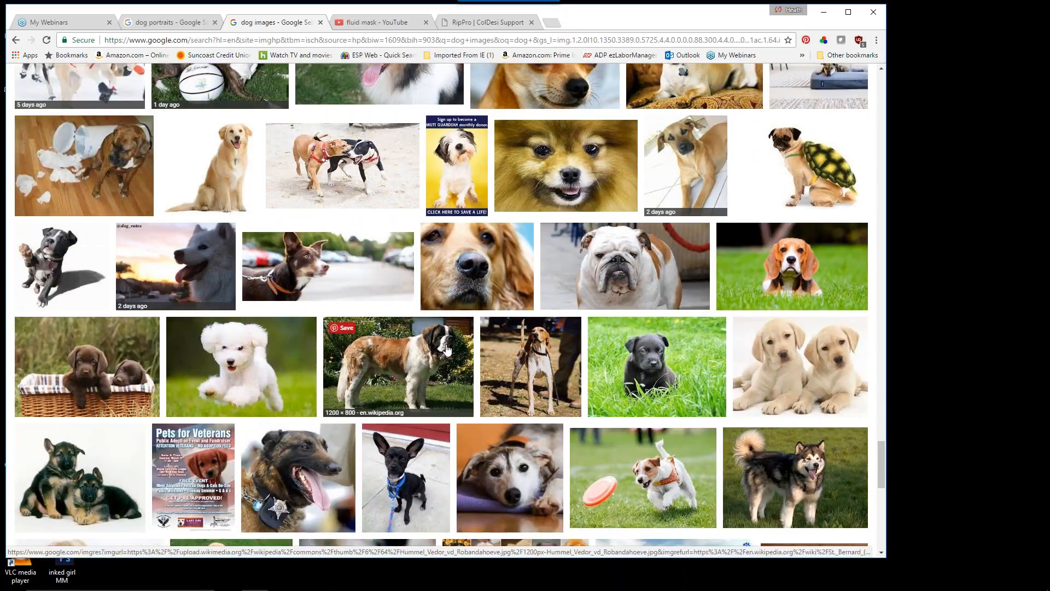
scroll(447, 350, down, 2)
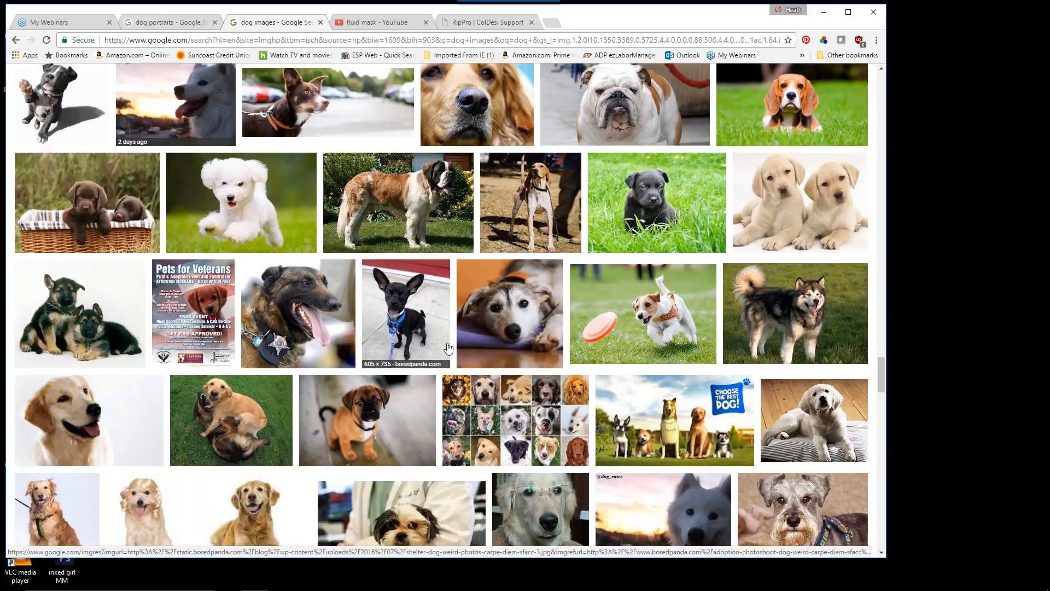
scroll(455, 349, down, 3)
scroll(455, 349, down, 1)
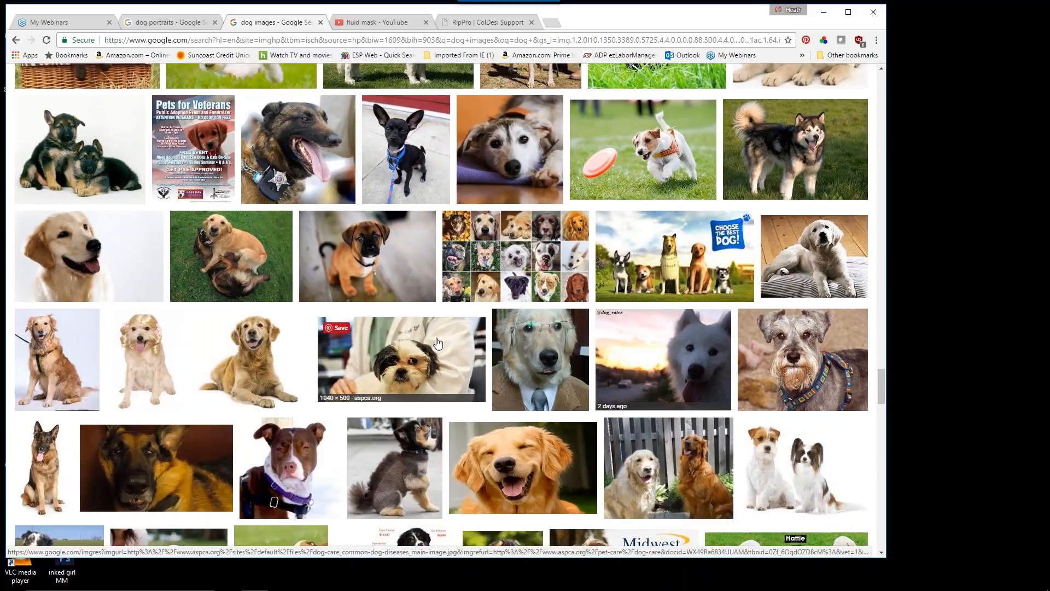
scroll(443, 343, down, 5)
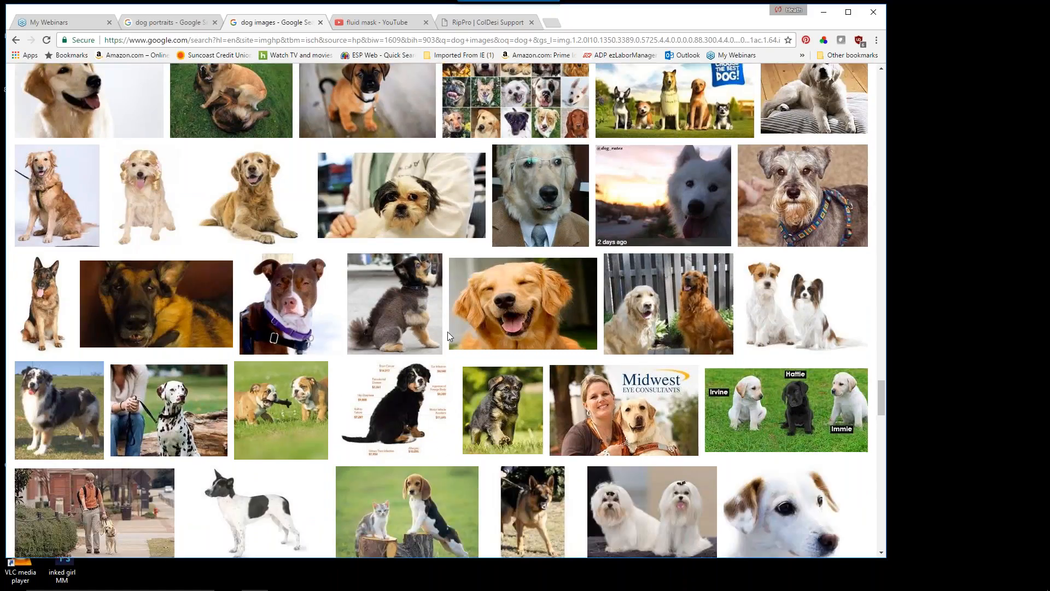
scroll(436, 355, down, 3)
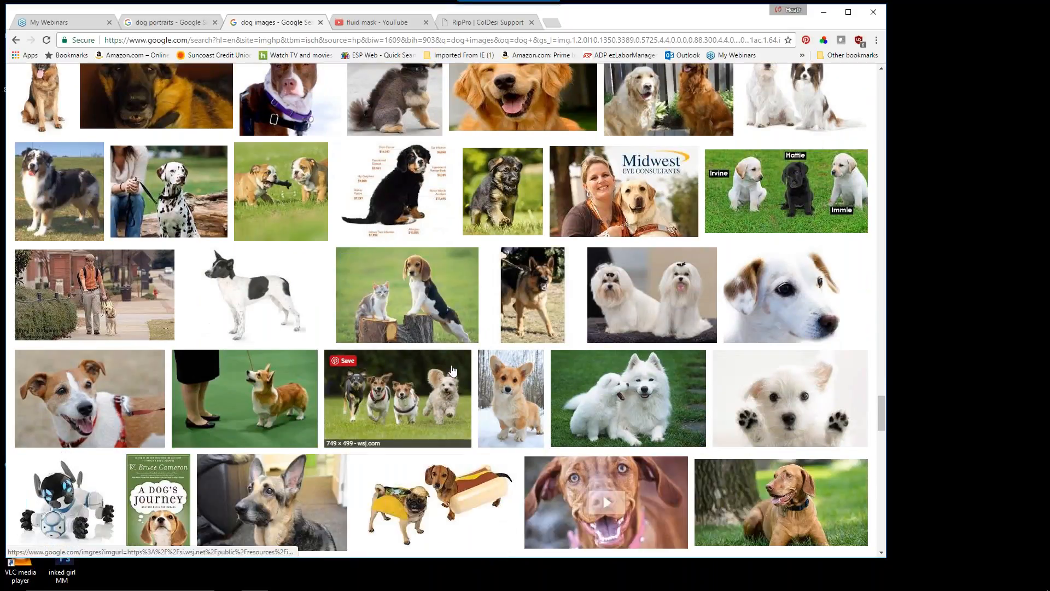
scroll(436, 354, down, 5)
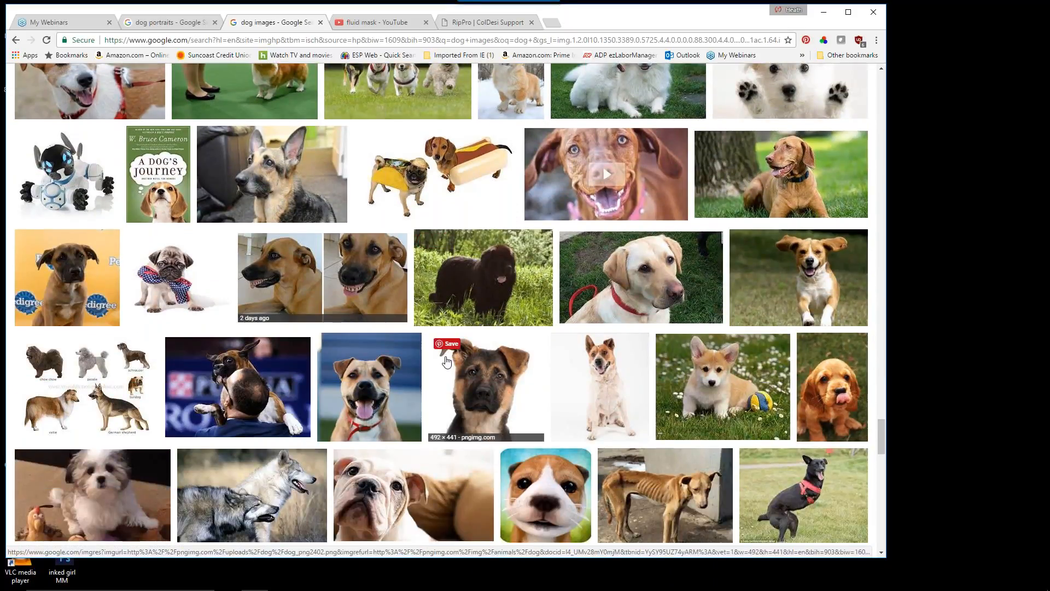
scroll(447, 361, down, 2)
scroll(444, 367, down, 1)
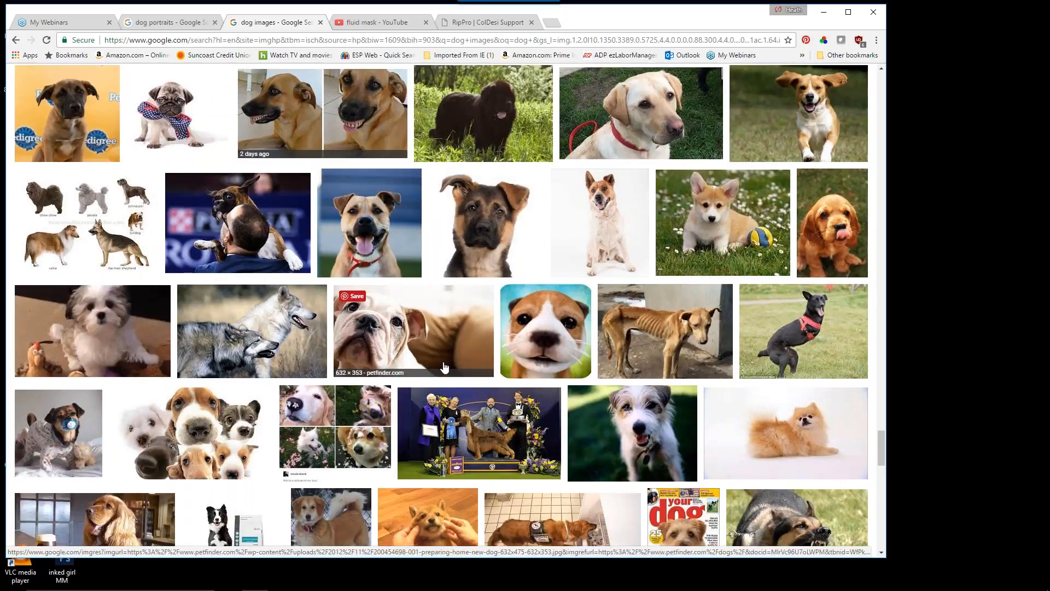
scroll(445, 368, down, 4)
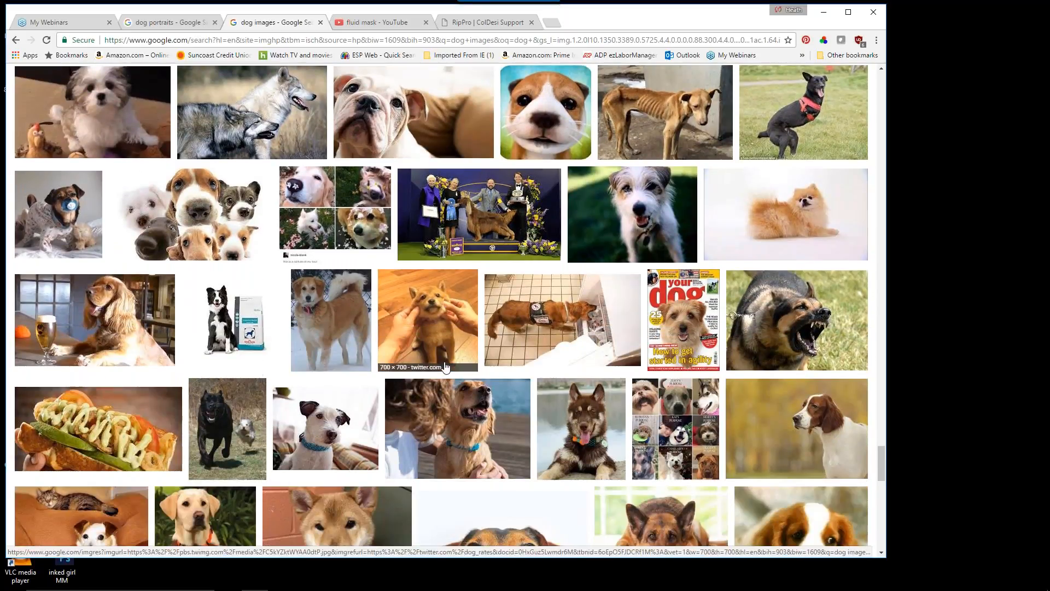
Step: Go back to the upper rows of the "dog images" results and open the Cardigan Welsh Corgi puppy photo as a full image
scroll(446, 368, up, 3)
scroll(446, 368, up, 11)
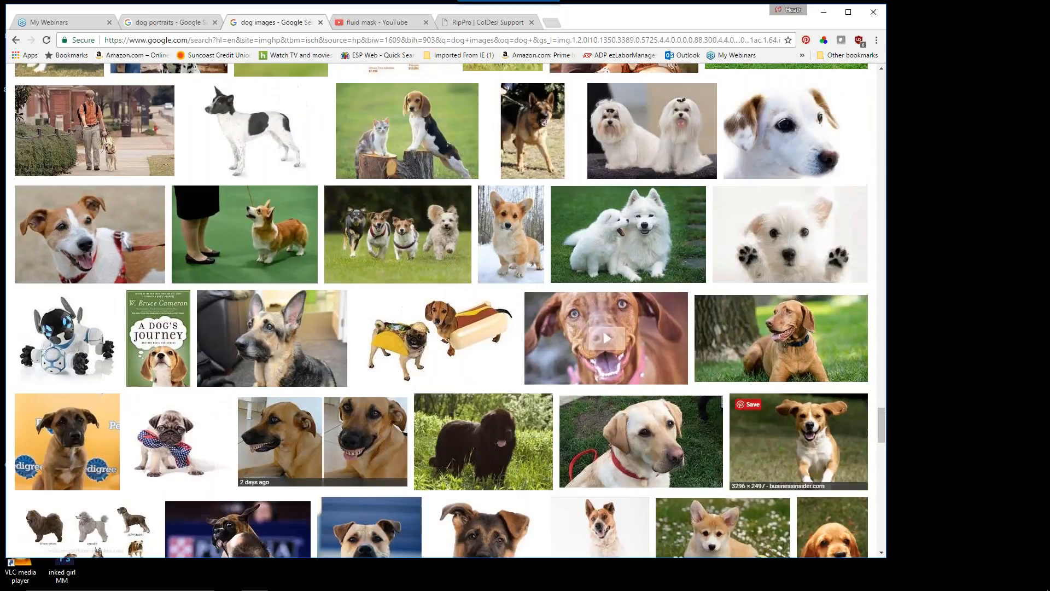
scroll(639, 430, up, 20)
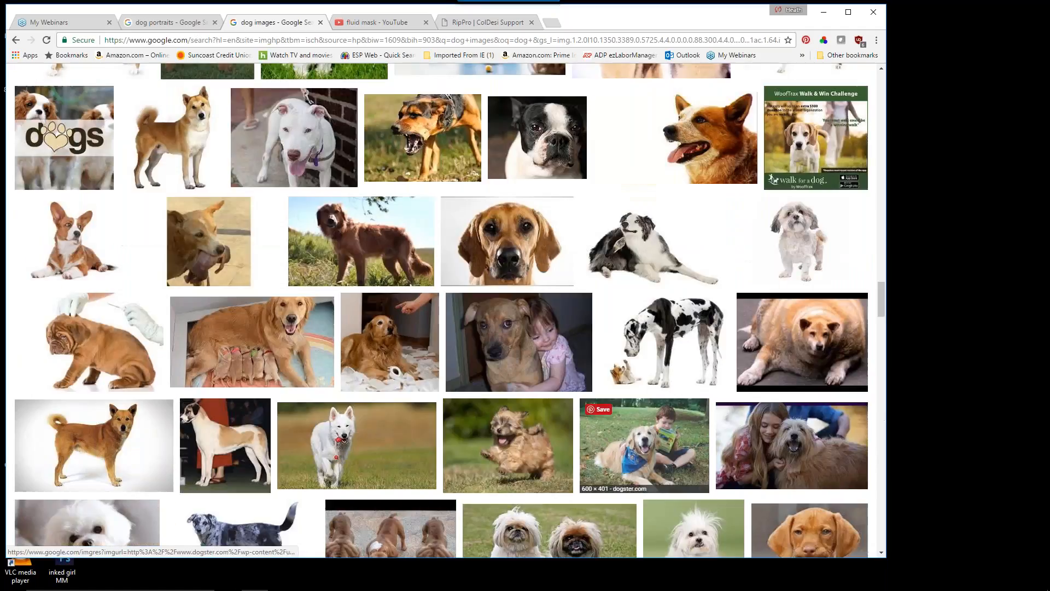
scroll(630, 428, up, 20)
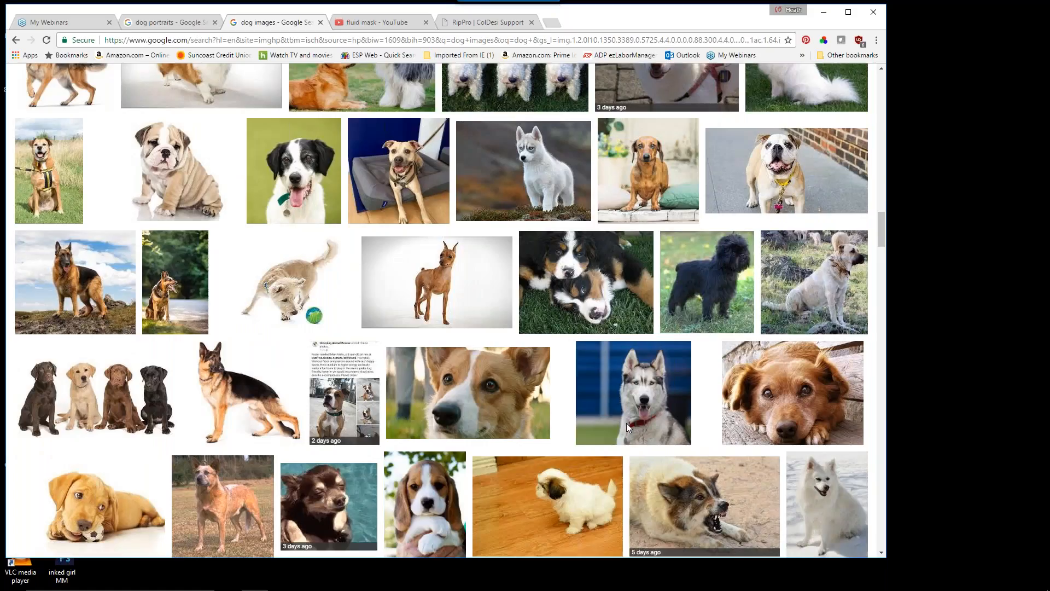
scroll(784, 383, up, 6)
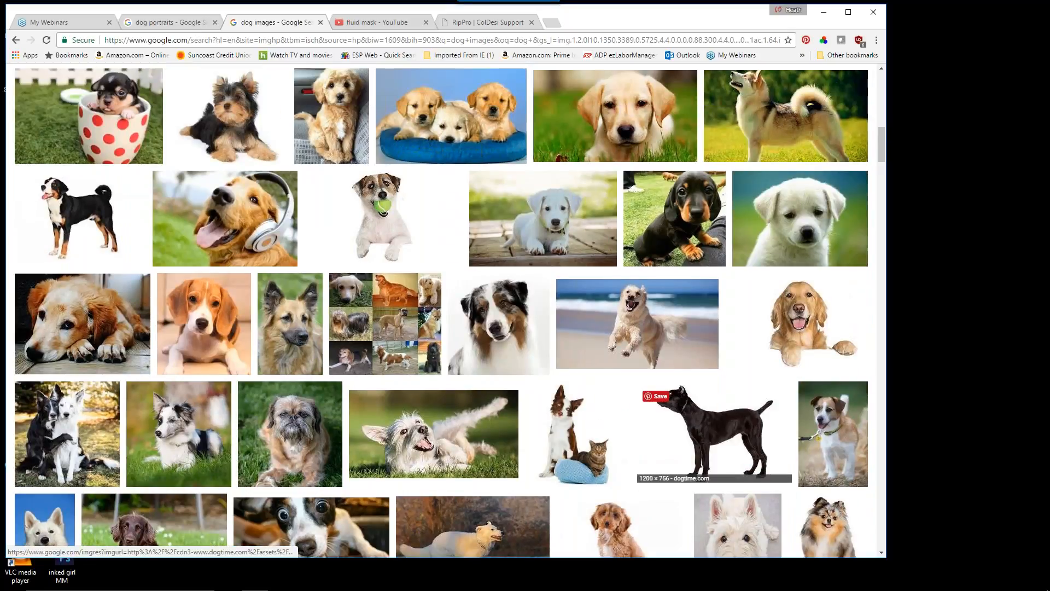
scroll(772, 394, up, 8)
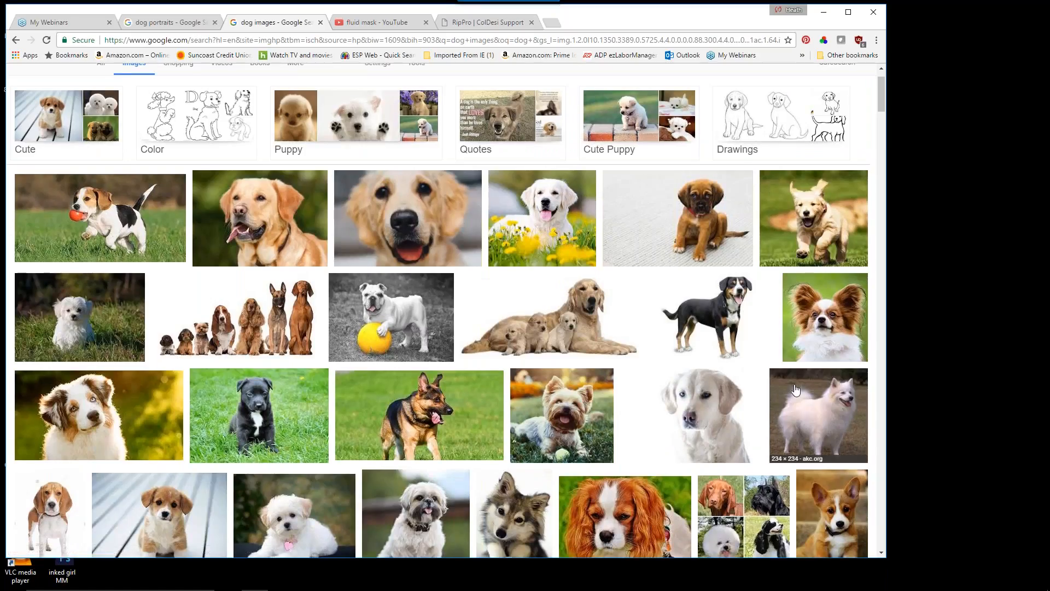
scroll(799, 287, down, 4)
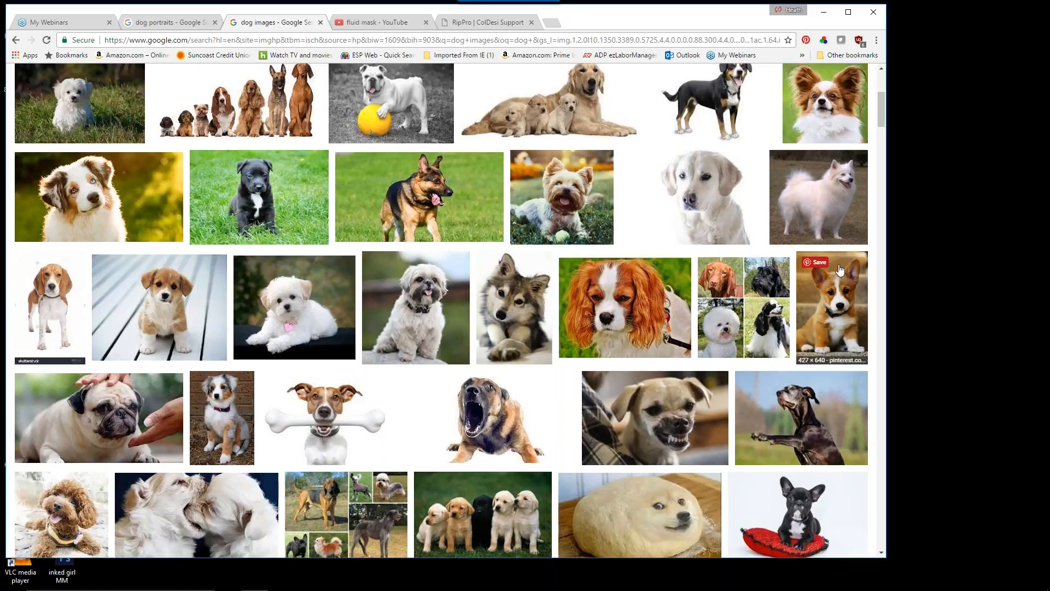
click(827, 309)
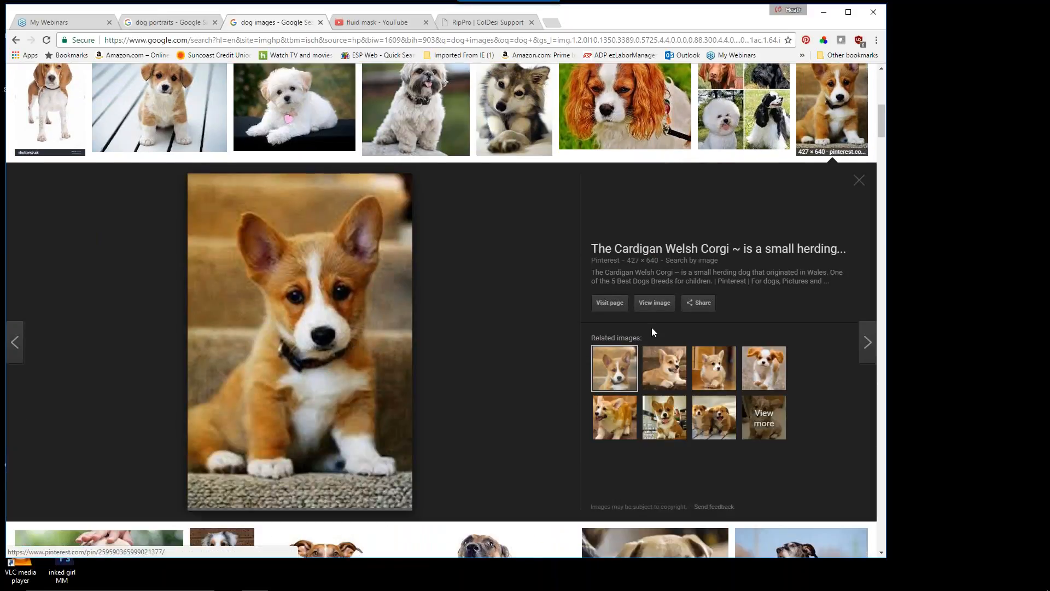
click(655, 302)
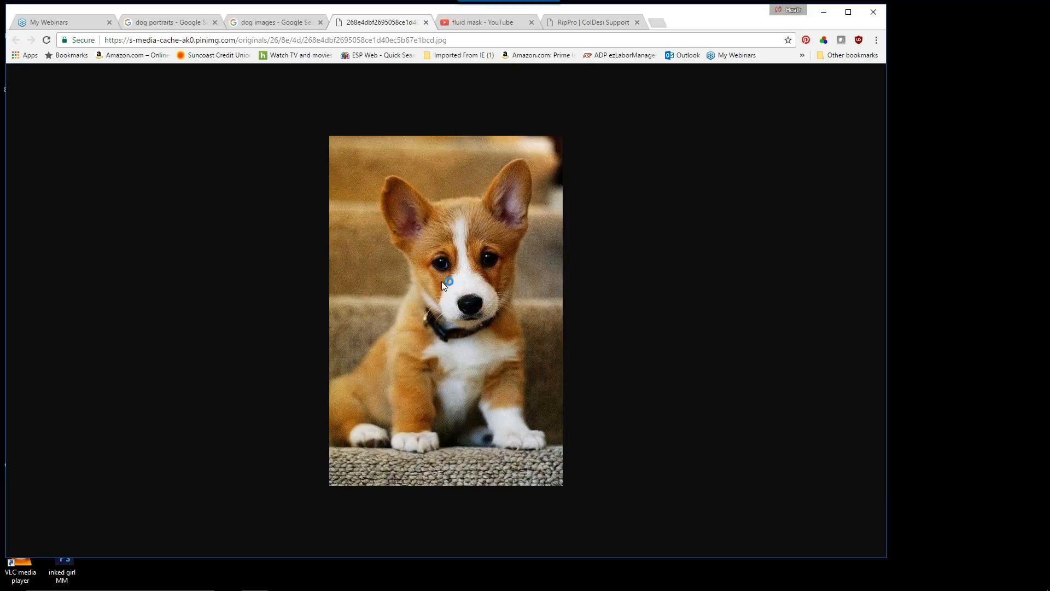
Step: Save the corgi image to the Pictures folder as a JPEG named "Corgy Pup"
right_click(459, 348)
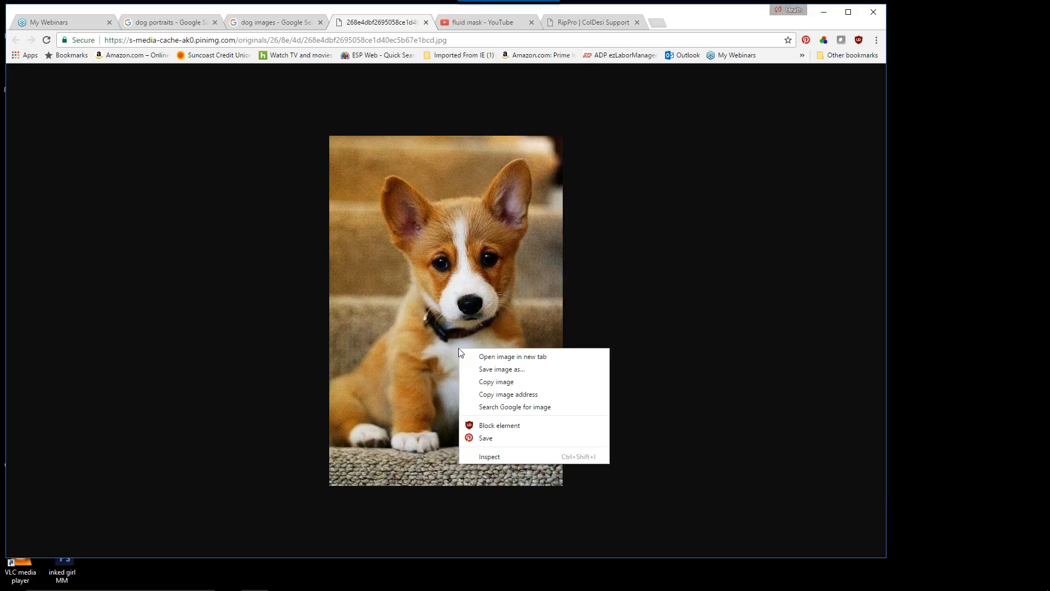
click(511, 370)
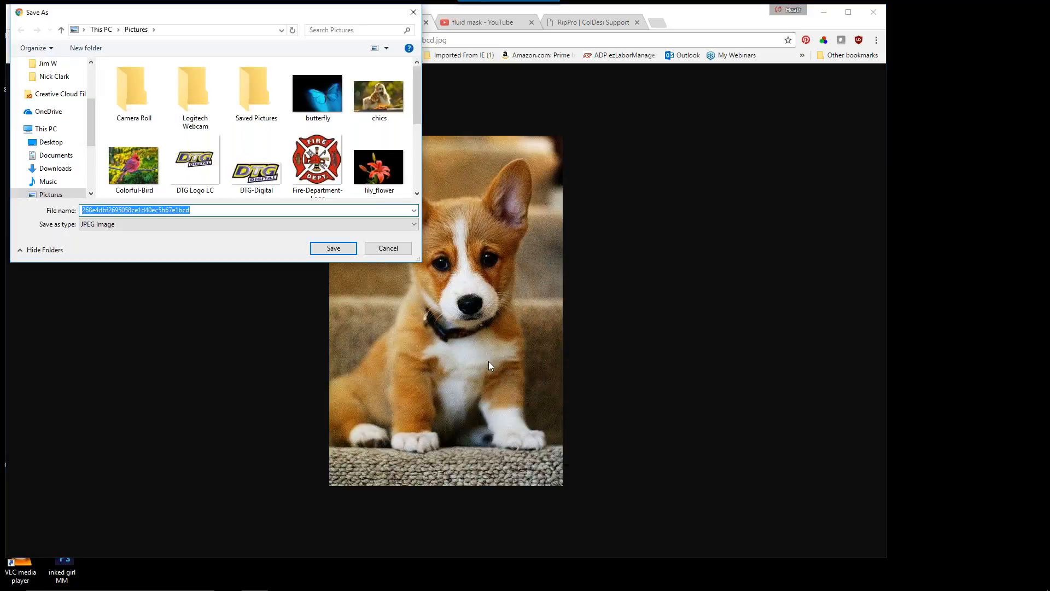
text(C)
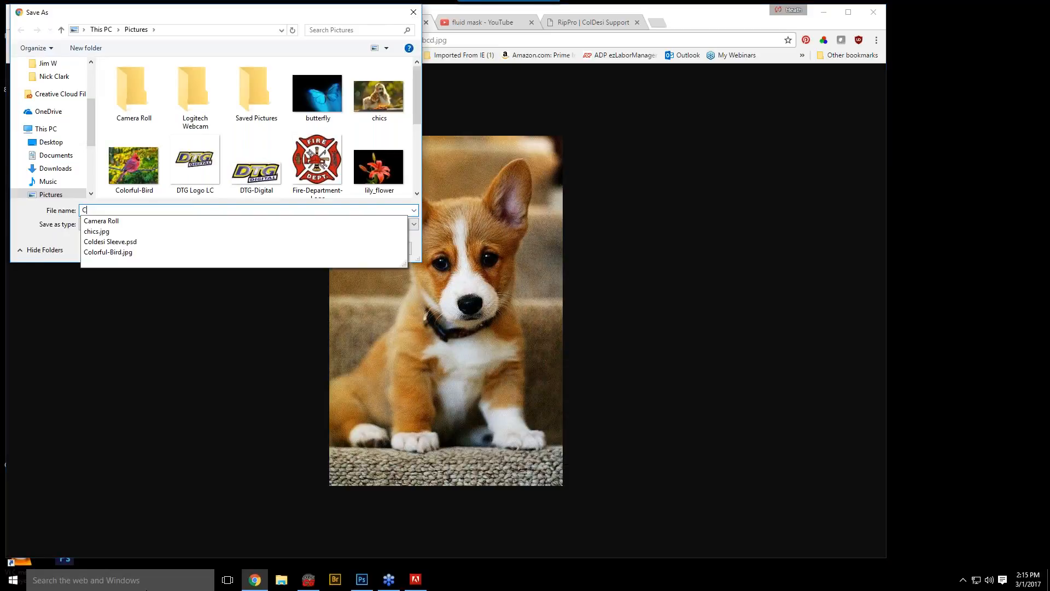
text(orgy Pup)
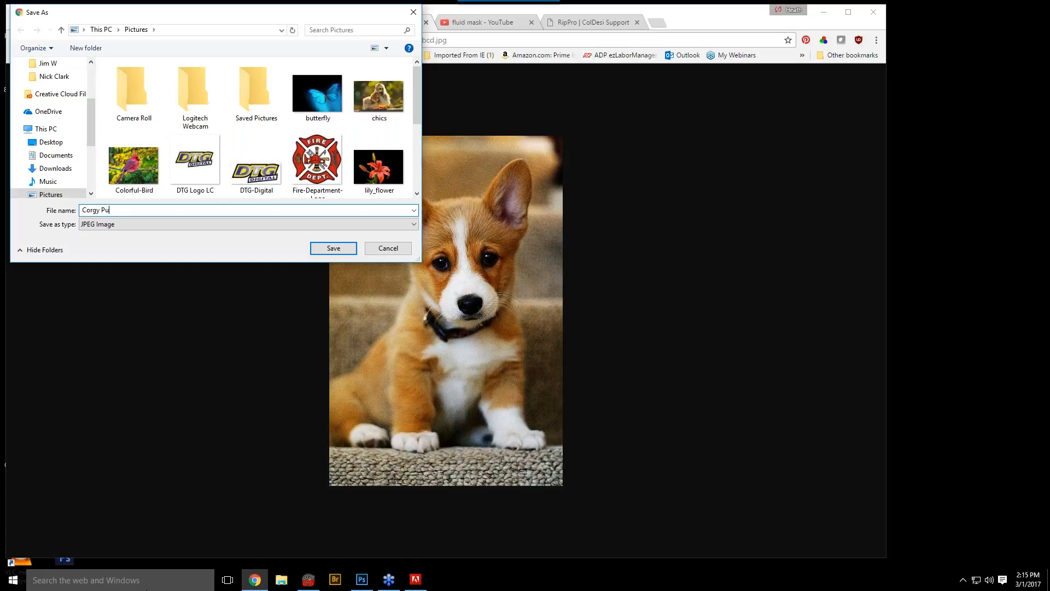
click(343, 248)
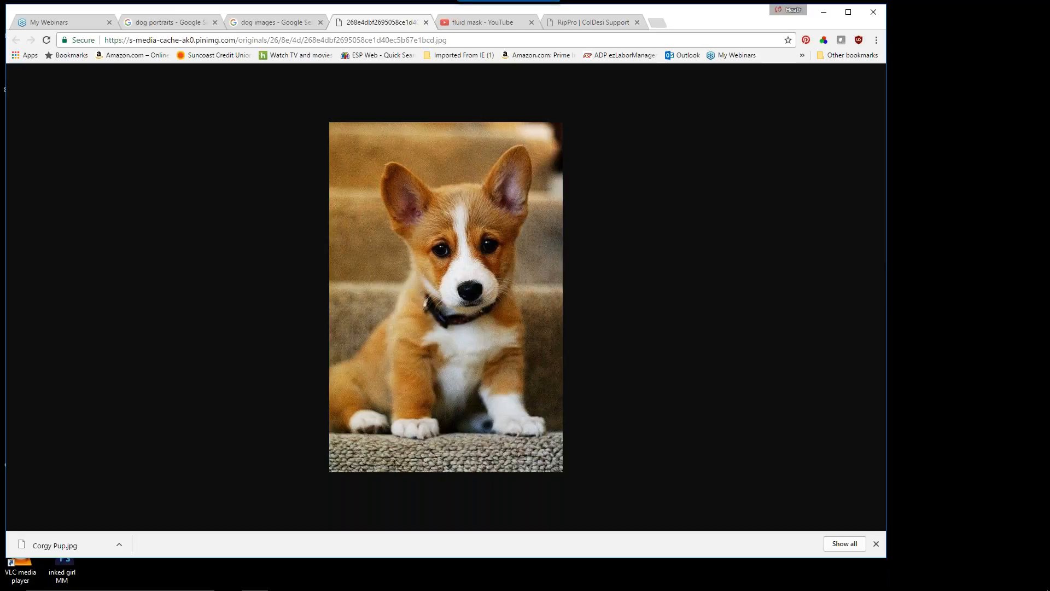
Step: Switch to Photoshop and open the "Corgy Pup" image from the Pictures folder
click(829, 13)
mouse_move(229, 582)
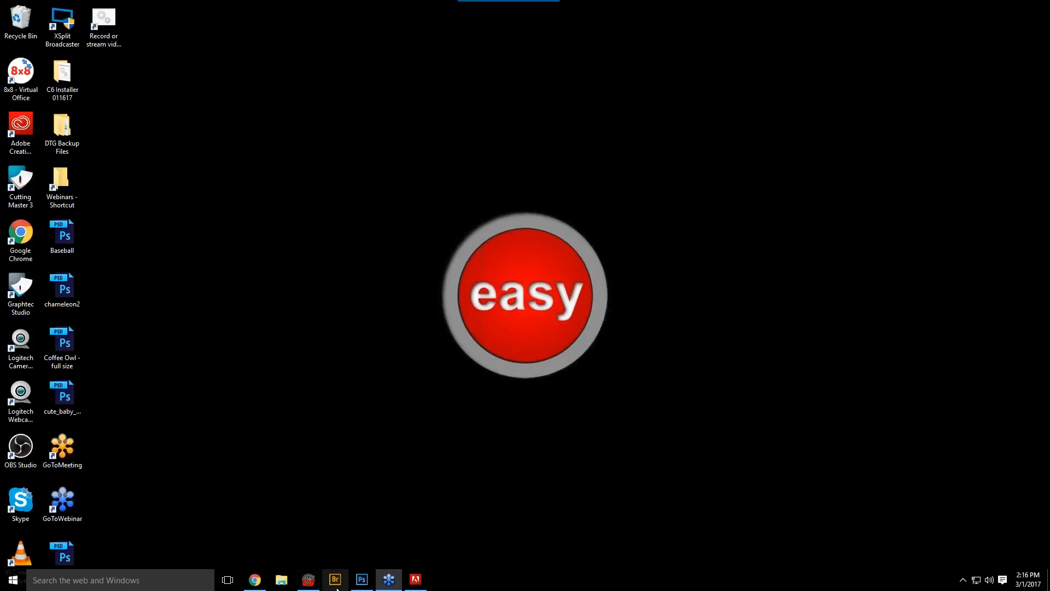
click(361, 578)
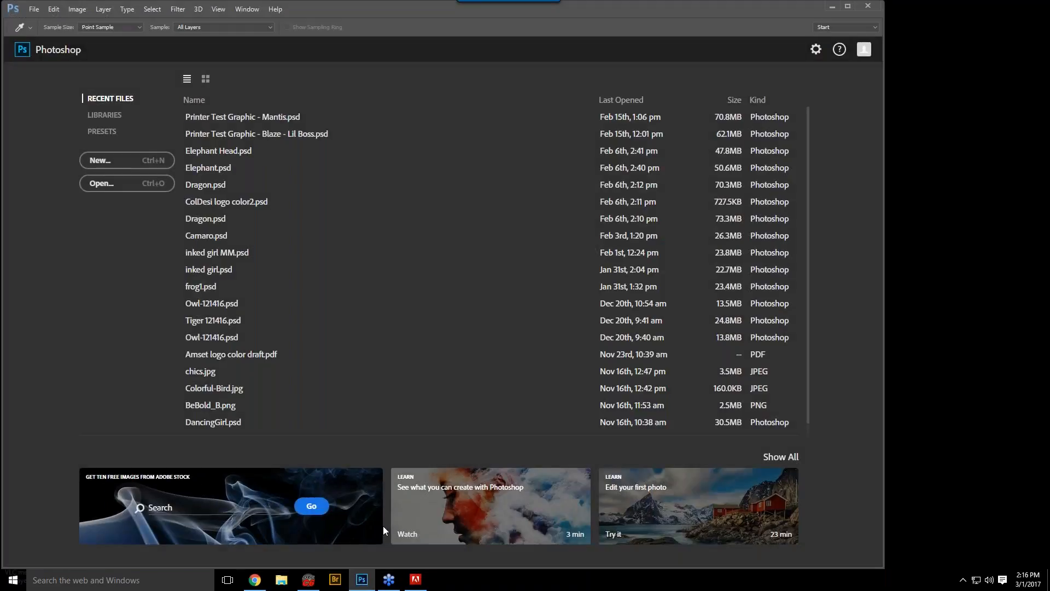
click(33, 10)
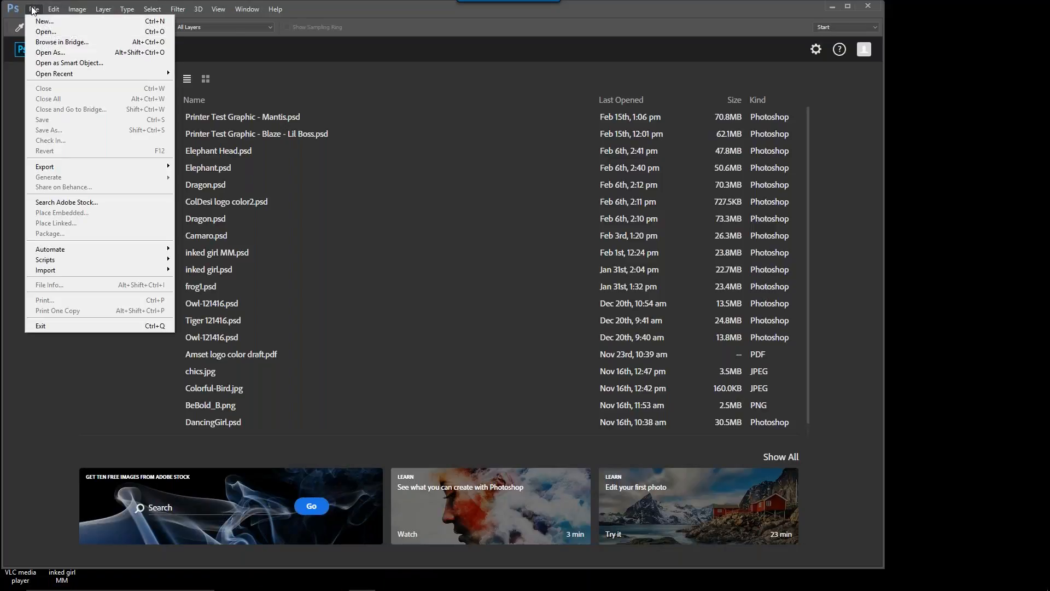
click(44, 30)
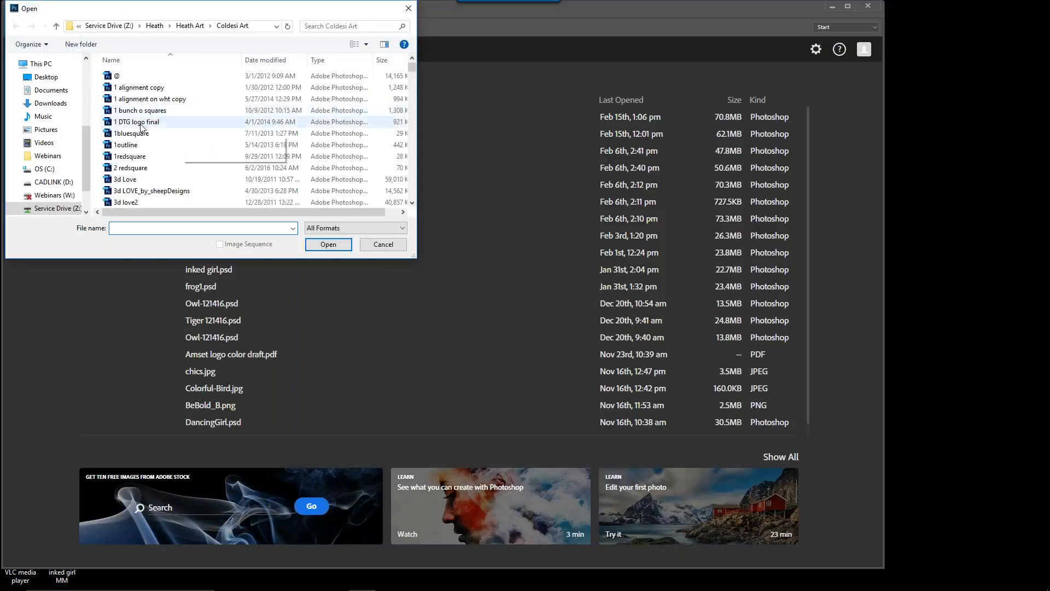
click(46, 130)
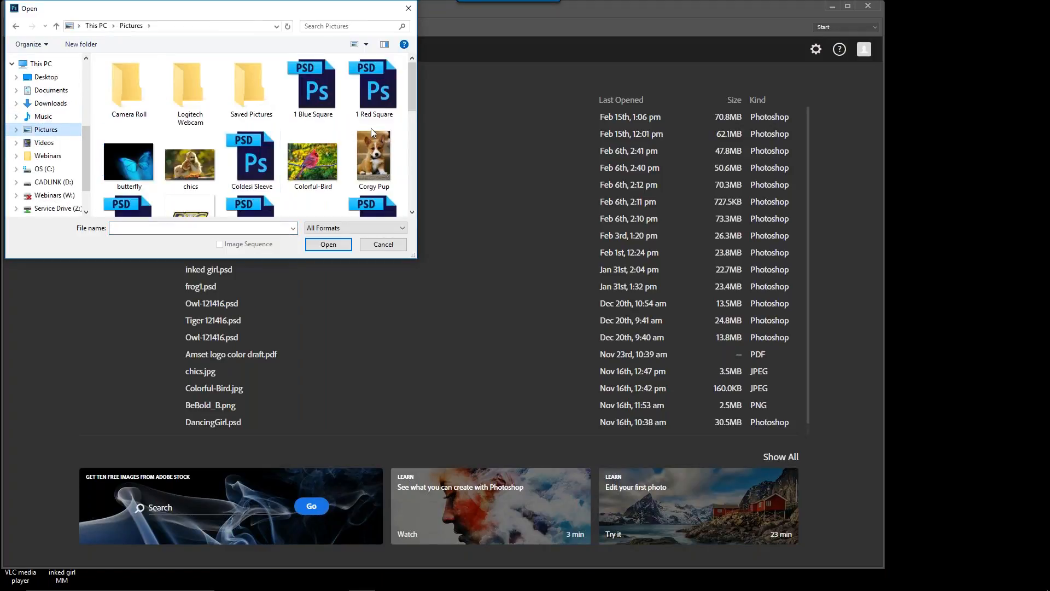
click(377, 153)
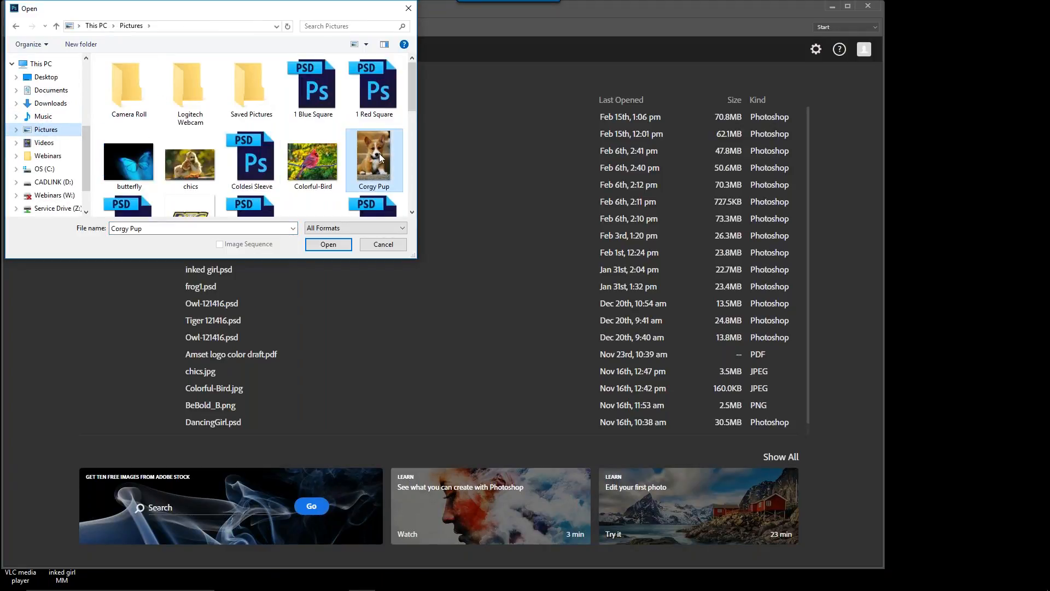
click(328, 245)
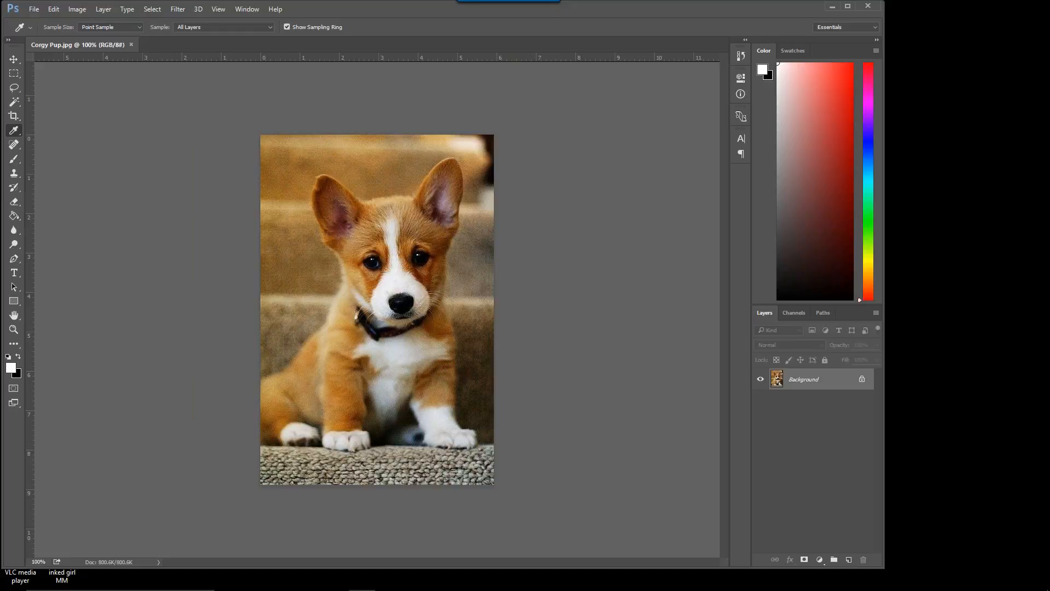
click(256, 11)
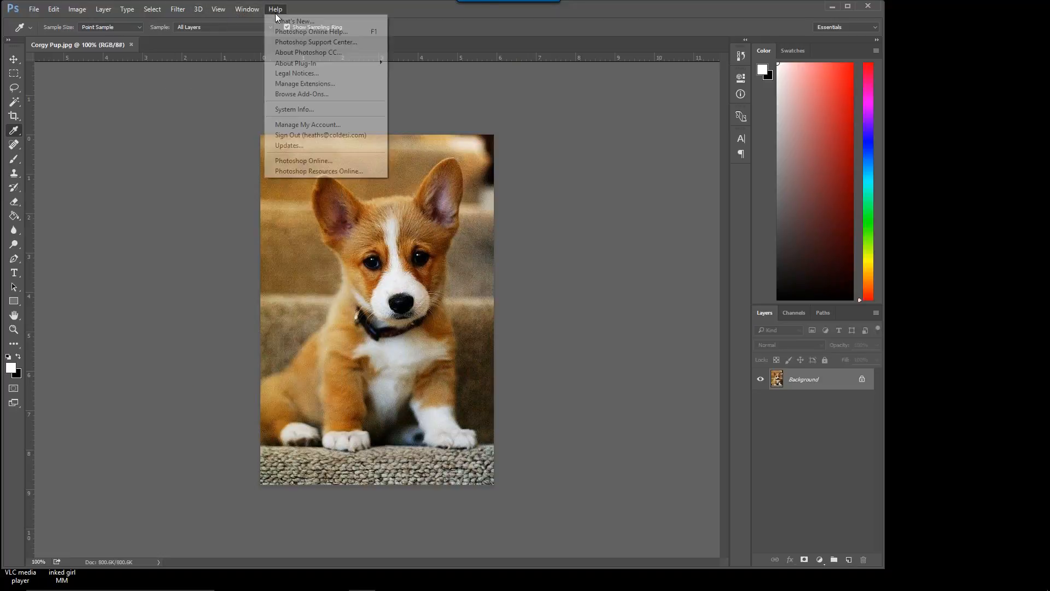
mouse_move(218, 10)
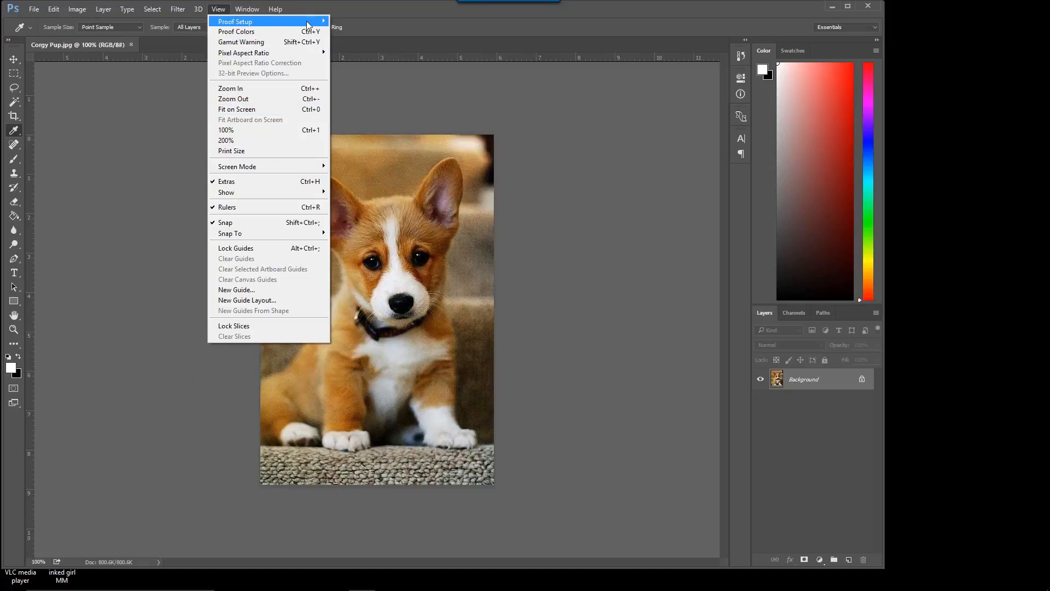
click(99, 187)
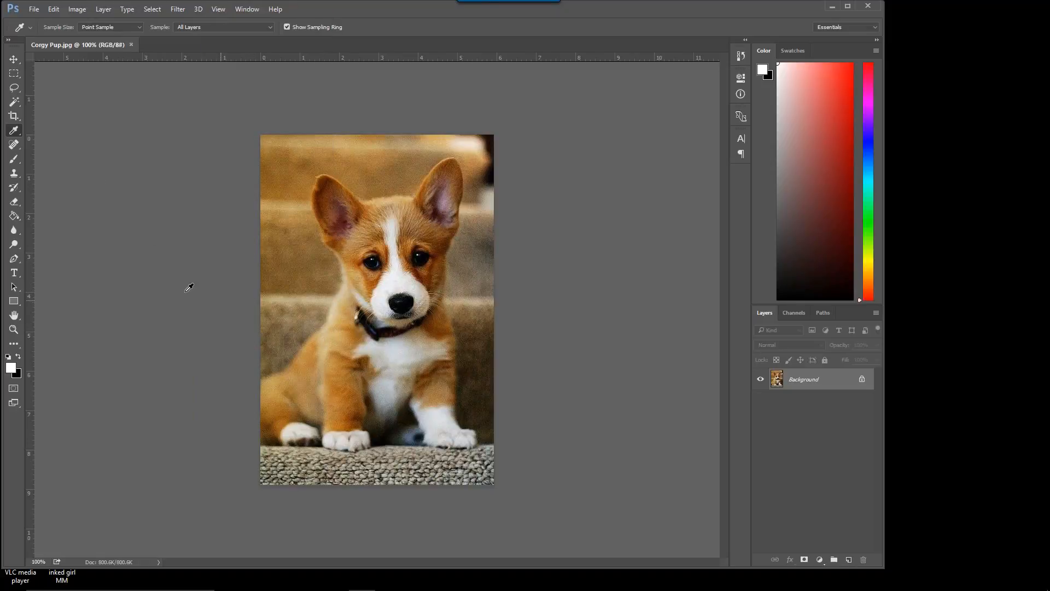
Step: Set the "Corgy Pup" image's resolution to 300 pixels/inch with resampling on
click(81, 11)
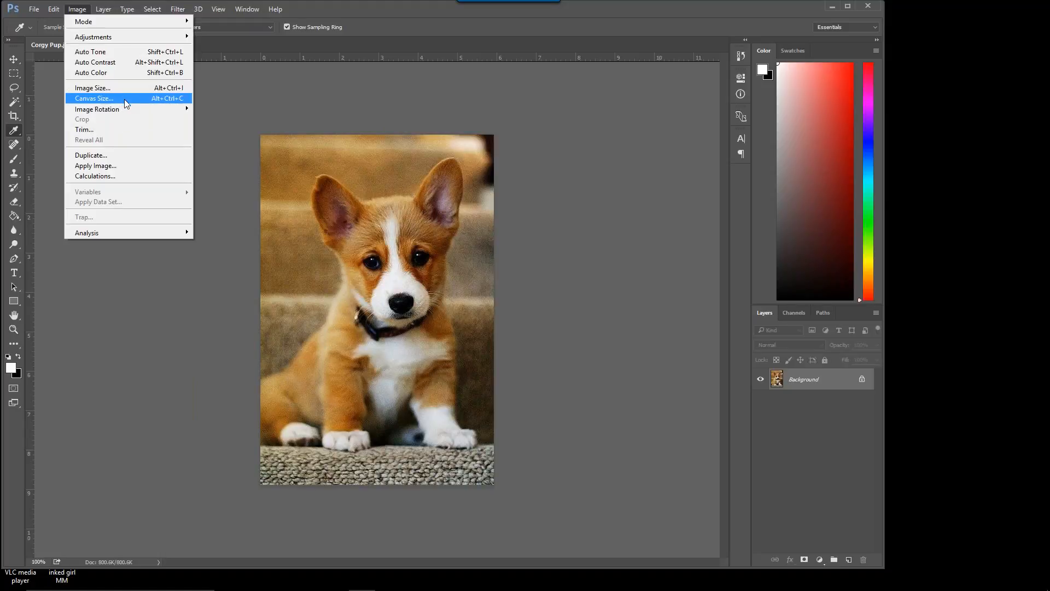
click(91, 89)
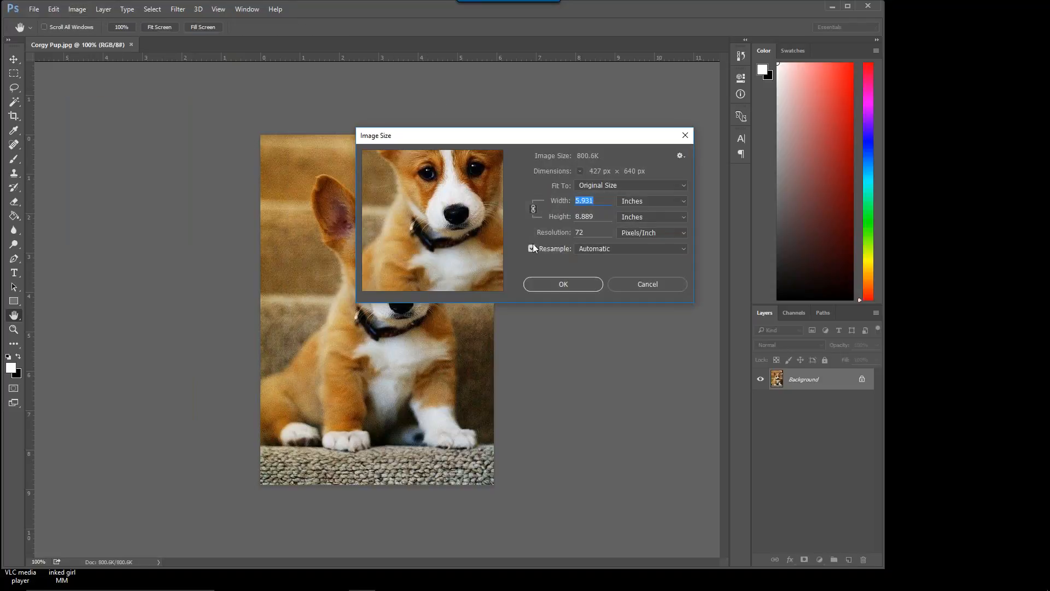
double_click(589, 233)
text(300)
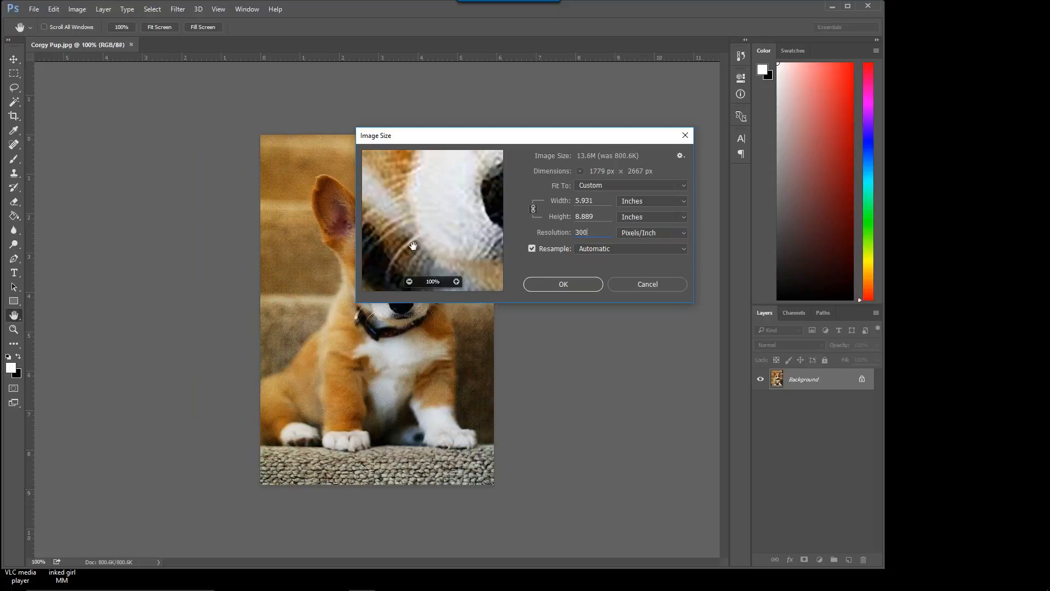
Step: Inspect the corgi's eye and face in the resize preview at several magnifications and apply the new image size
drag(434, 195, 438, 291)
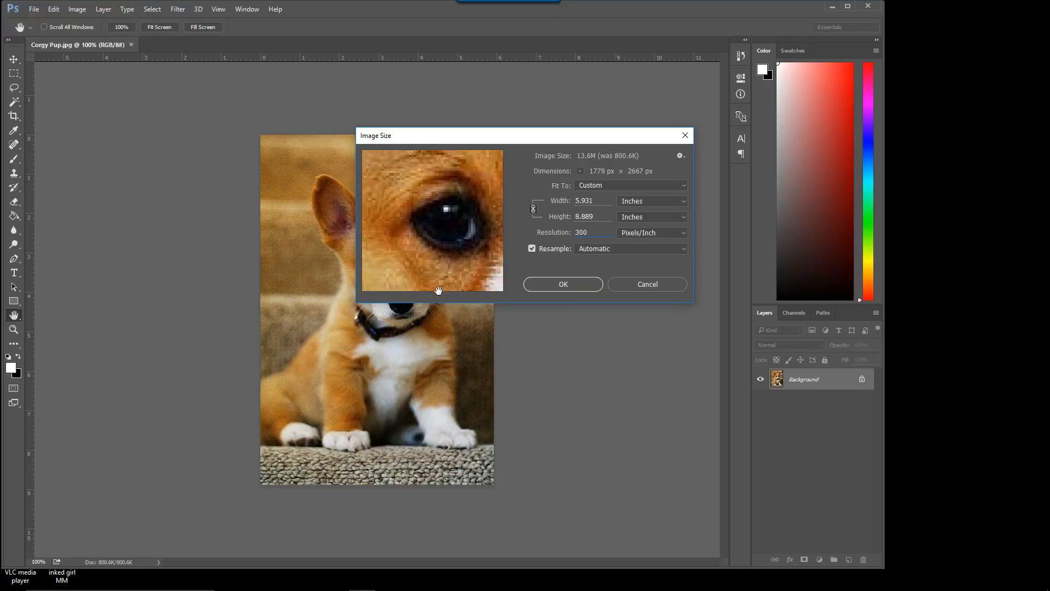
drag(481, 197, 451, 216)
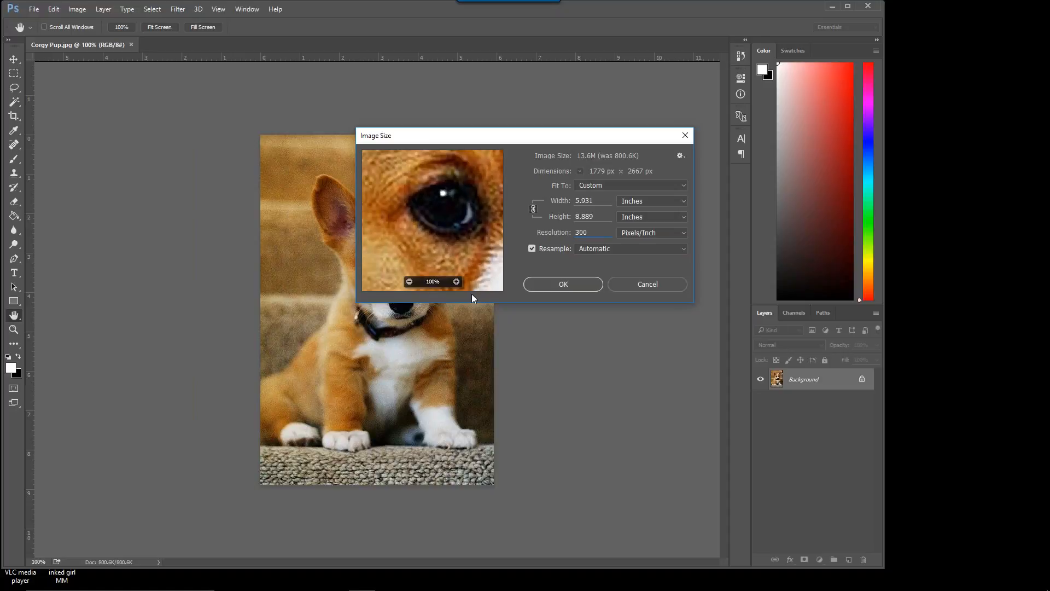
click(410, 282)
click(411, 283)
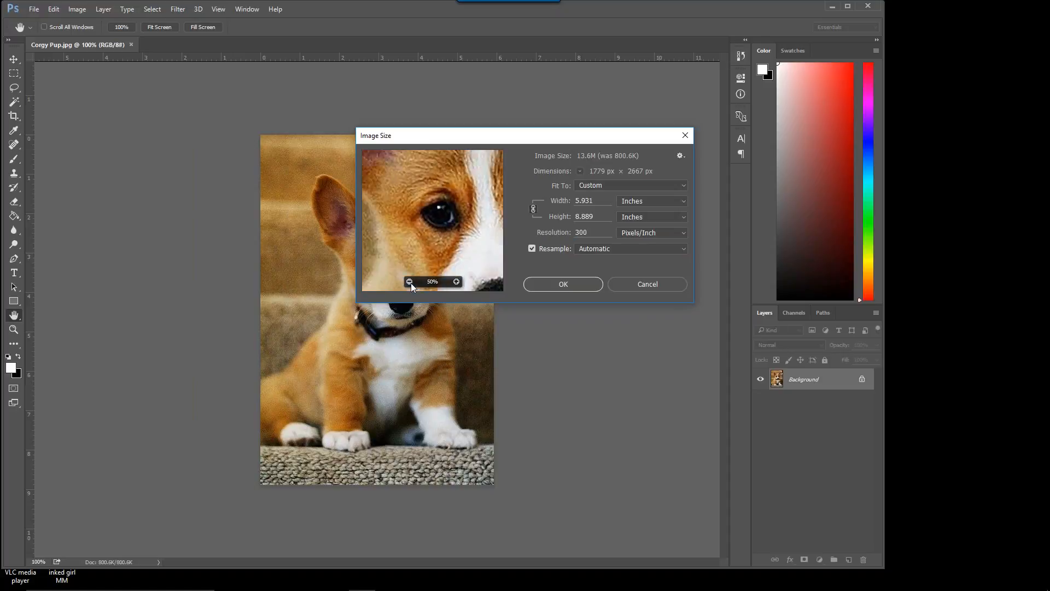
click(411, 283)
click(412, 283)
click(412, 284)
drag(469, 220, 452, 221)
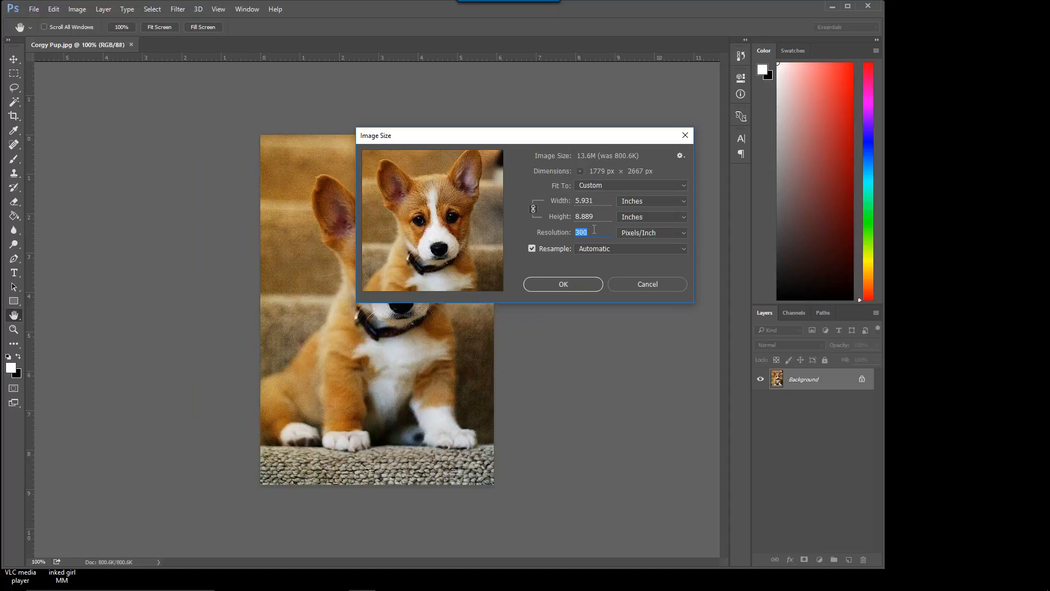
click(563, 285)
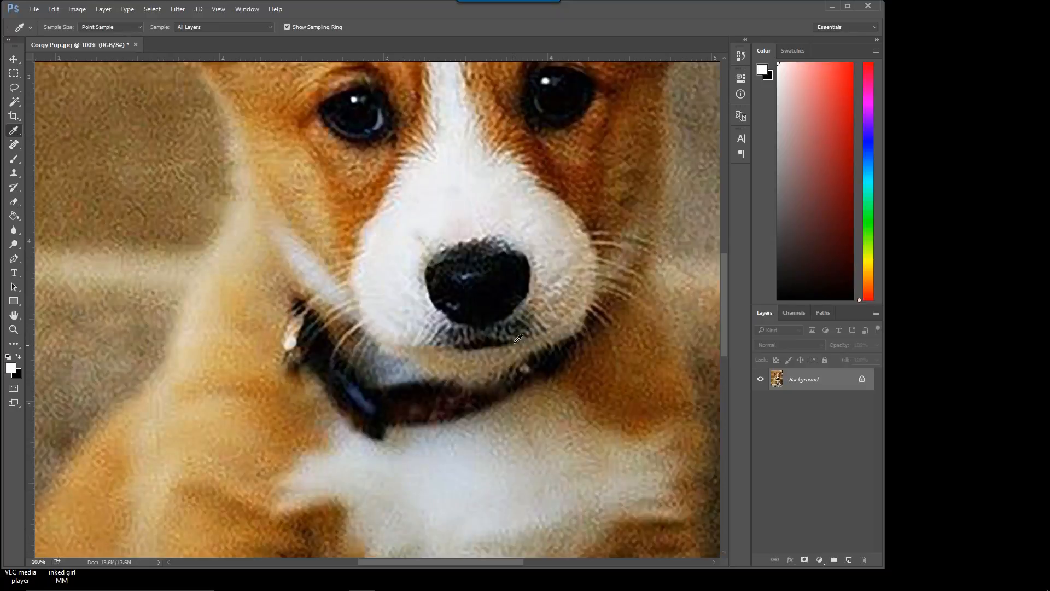
Step: Zoom out and in on the resampled corgi photo to check its quality around the face and chest
key(z)
drag(506, 333, 457, 334)
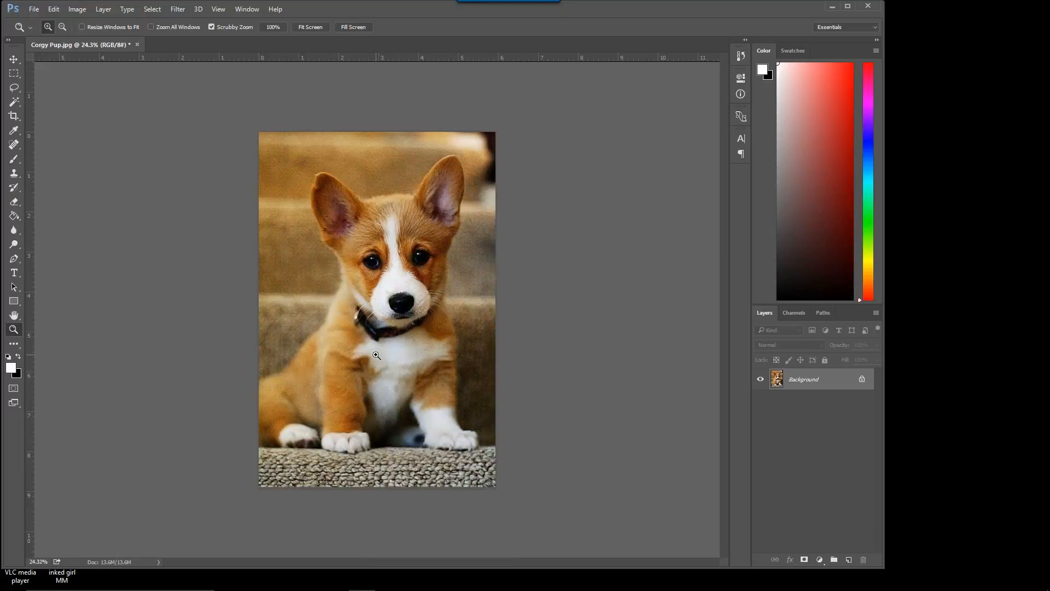
drag(376, 356, 422, 351)
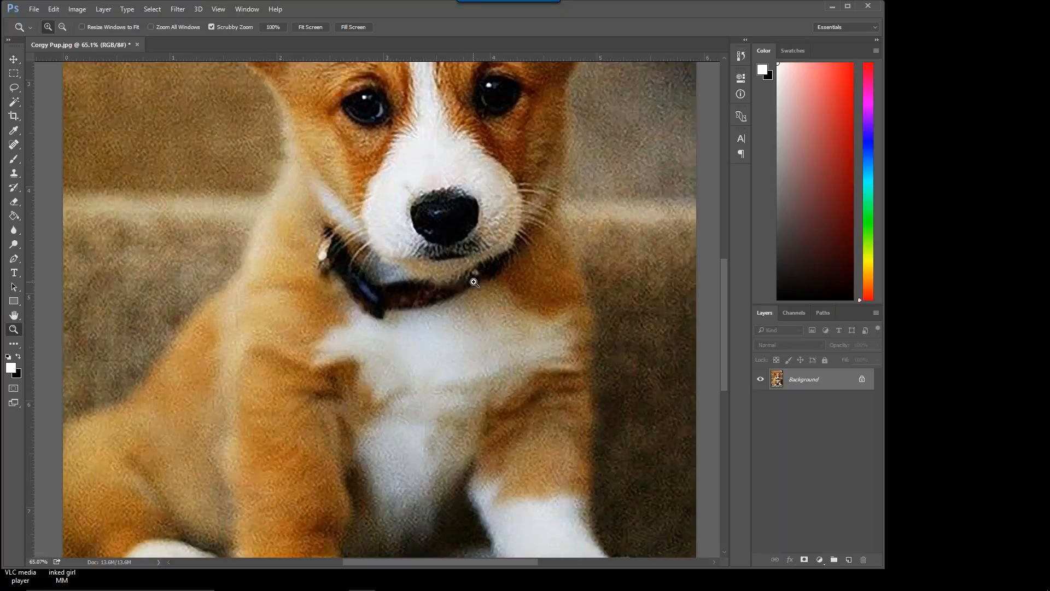
drag(482, 324, 449, 316)
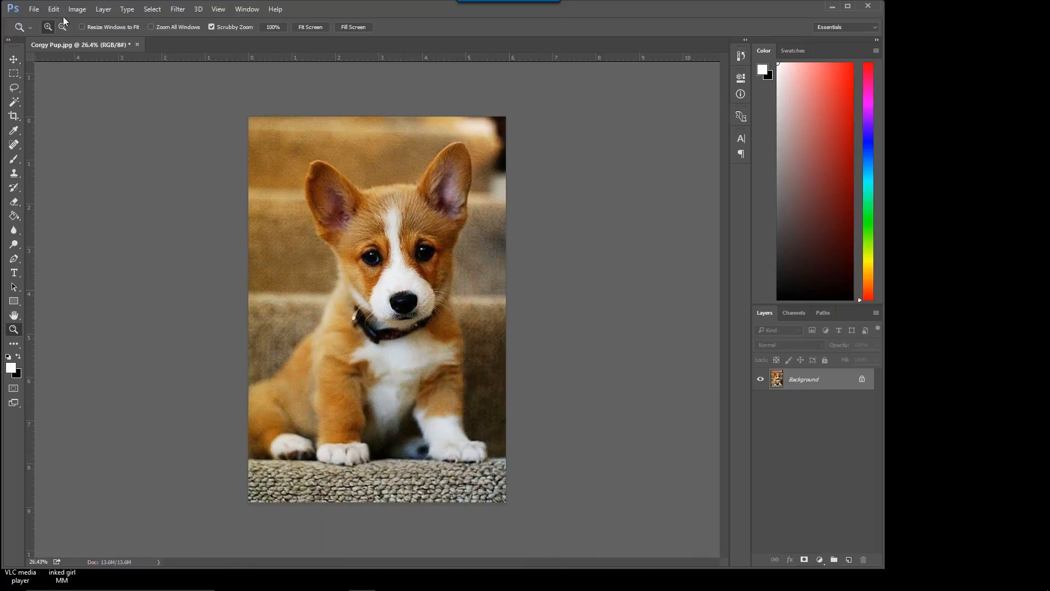
Step: Open the "chics" image from the Pictures folder
click(33, 11)
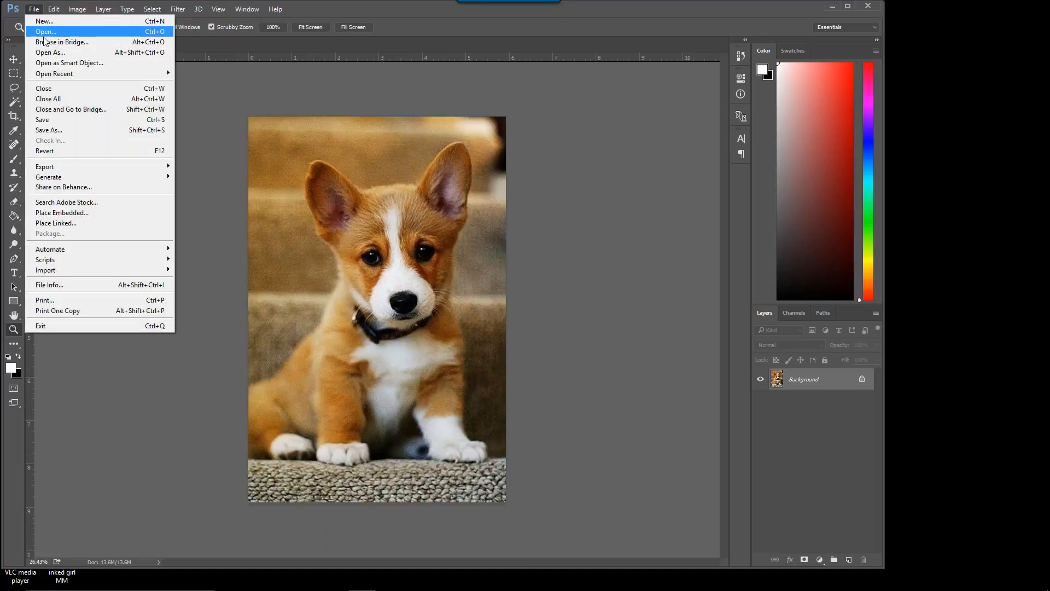
click(45, 32)
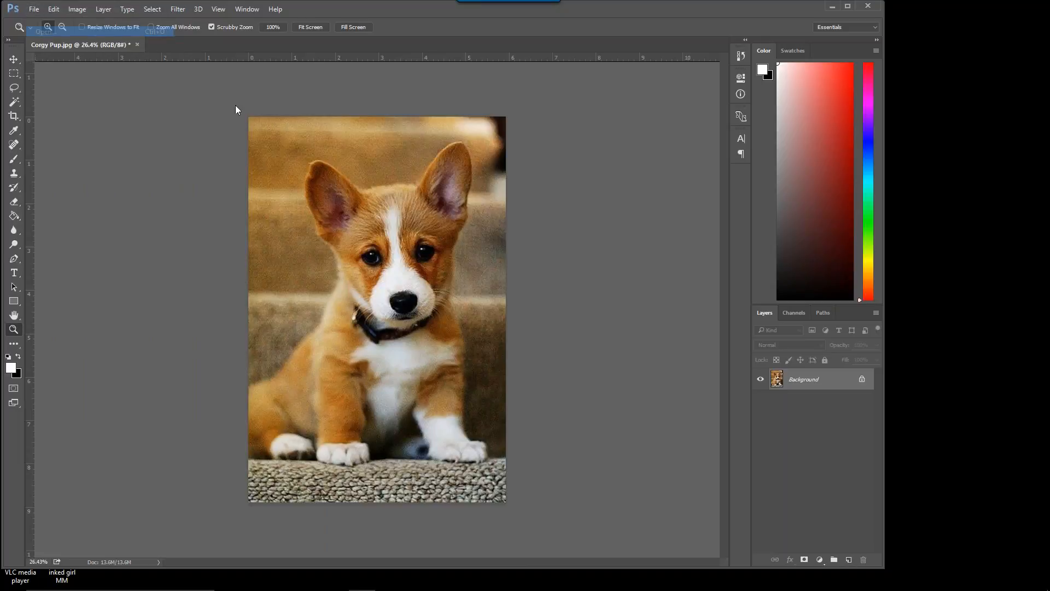
click(178, 162)
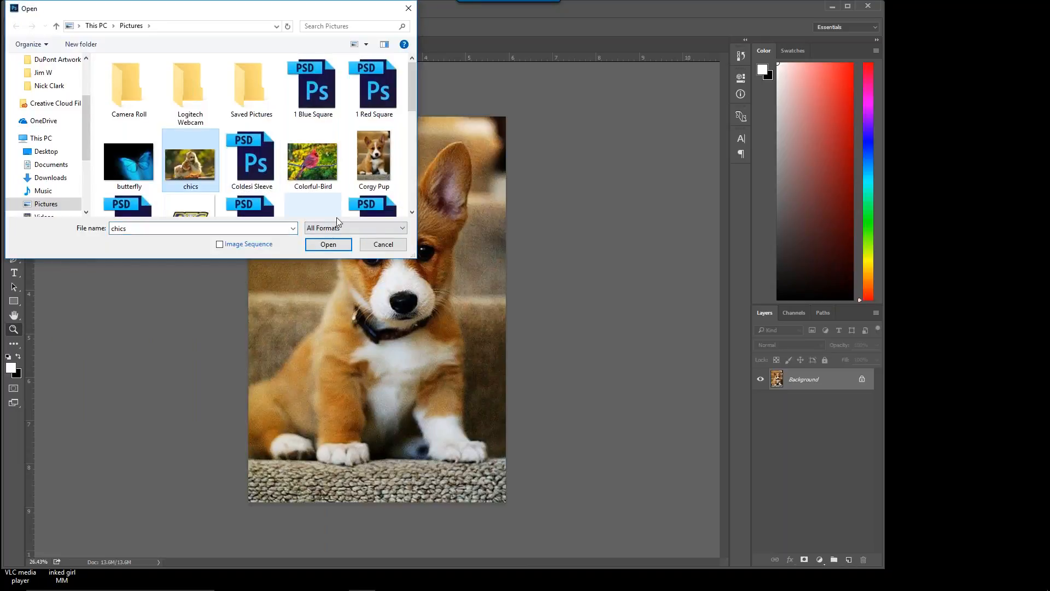
click(328, 245)
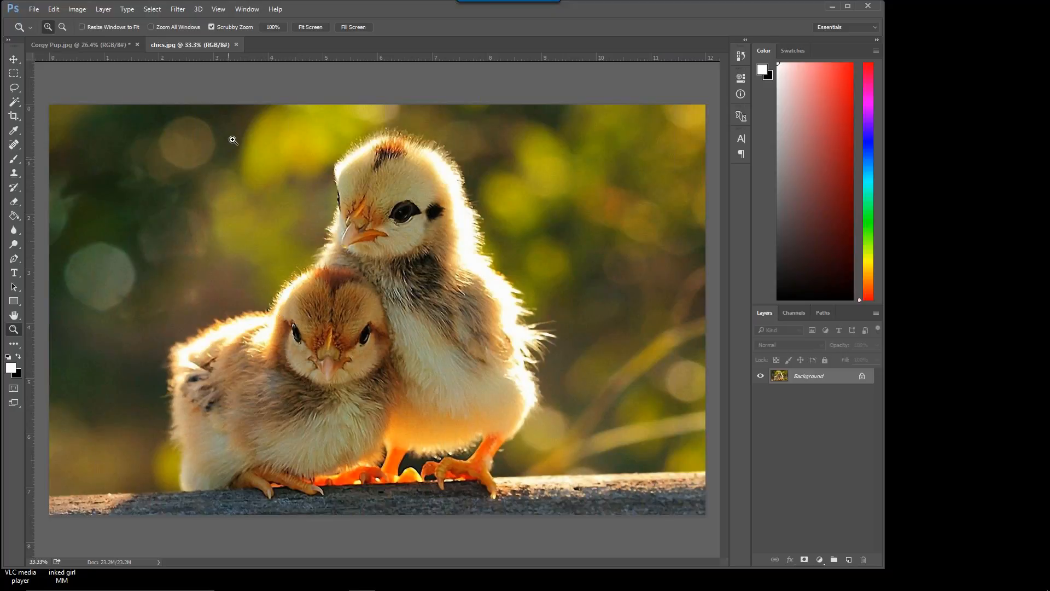
Step: Check the dimensions and resolution of the "chics" image without altering them
click(78, 8)
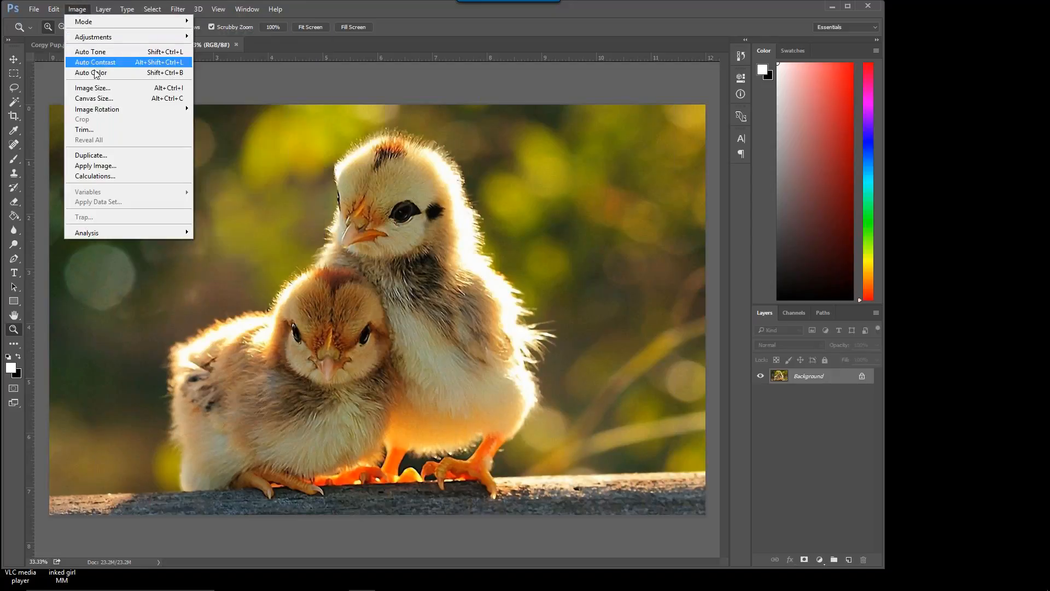
click(93, 89)
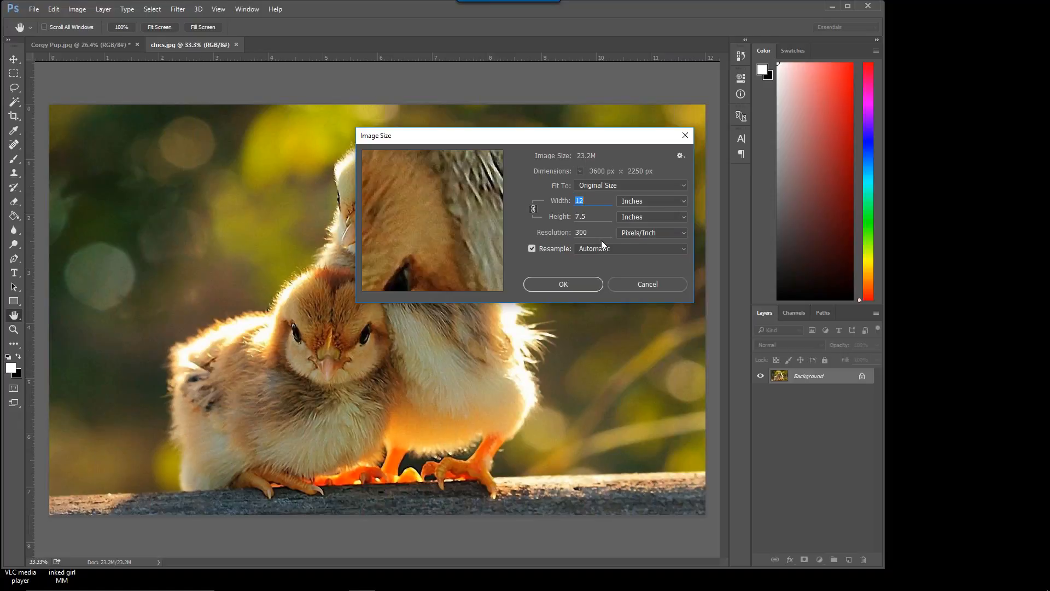
click(563, 284)
Step: Close the "Corgy Pup" image without saving its changes
key(z)
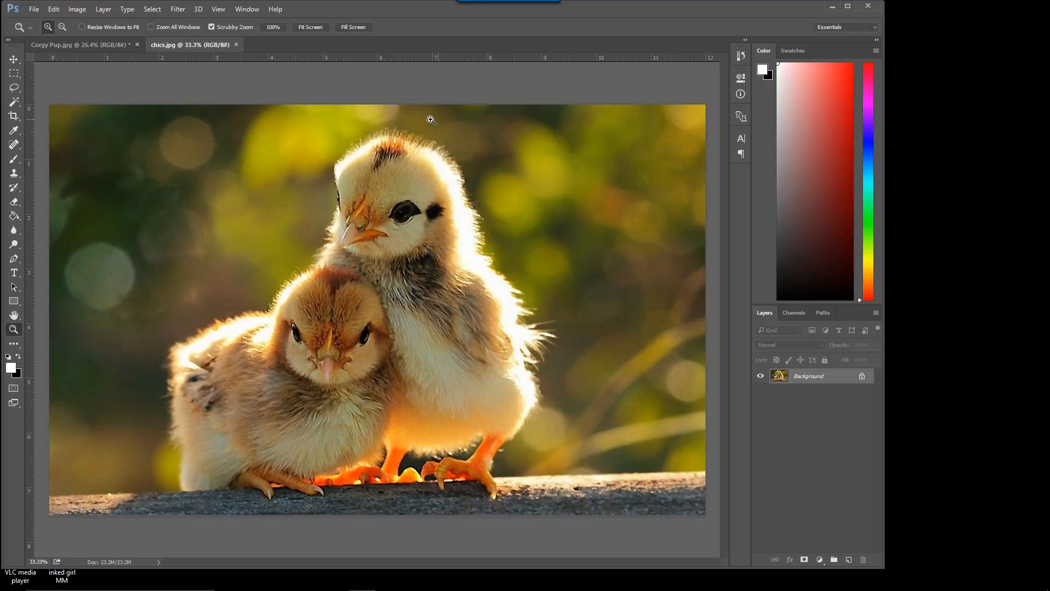
click(138, 44)
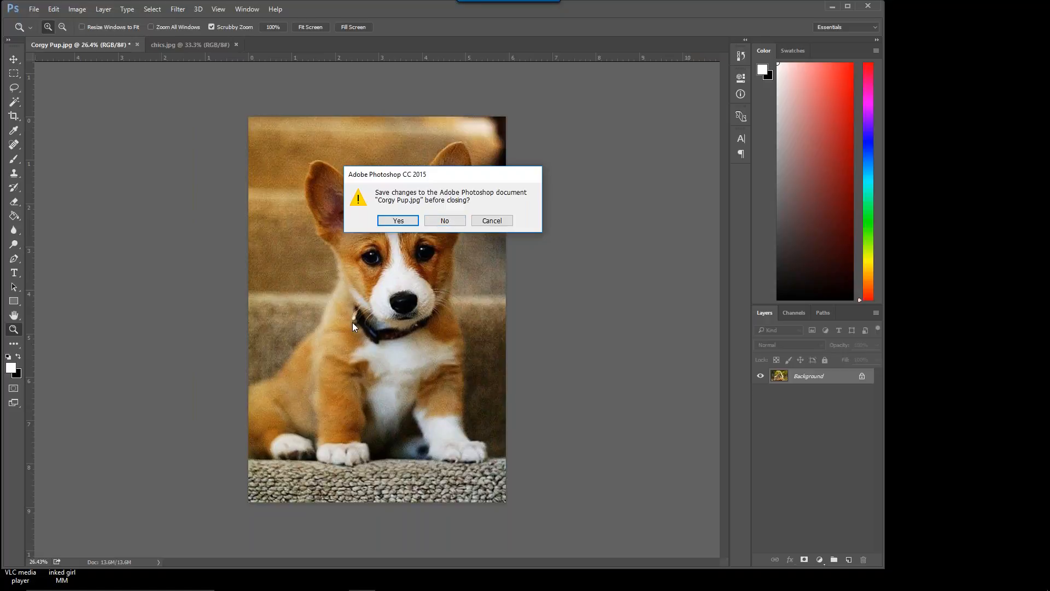
click(445, 221)
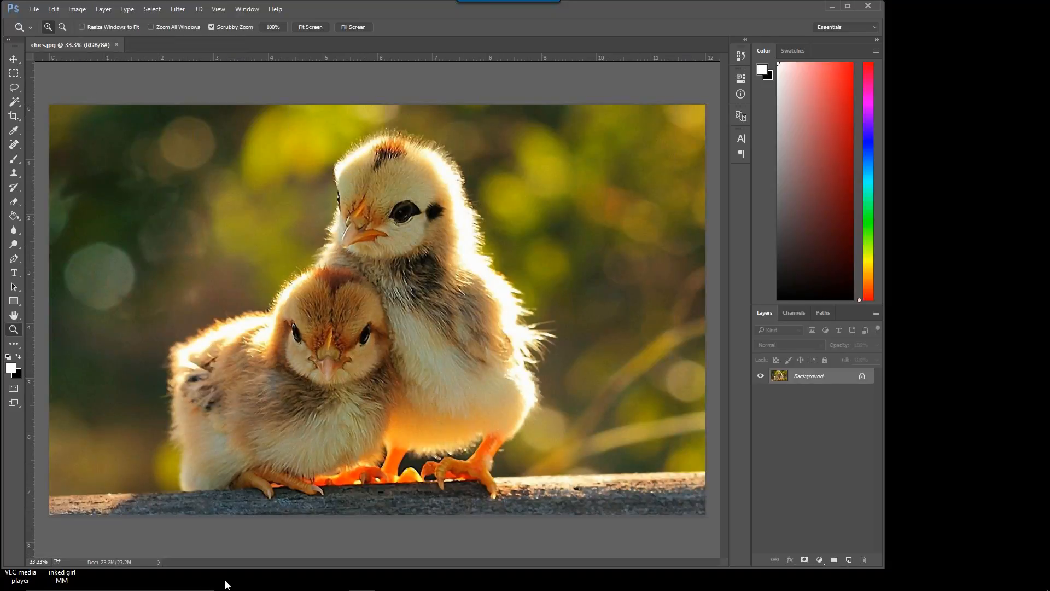
Step: Switch to DTG RIP Pro C6 and show the White Shirts queues
mouse_move(226, 584)
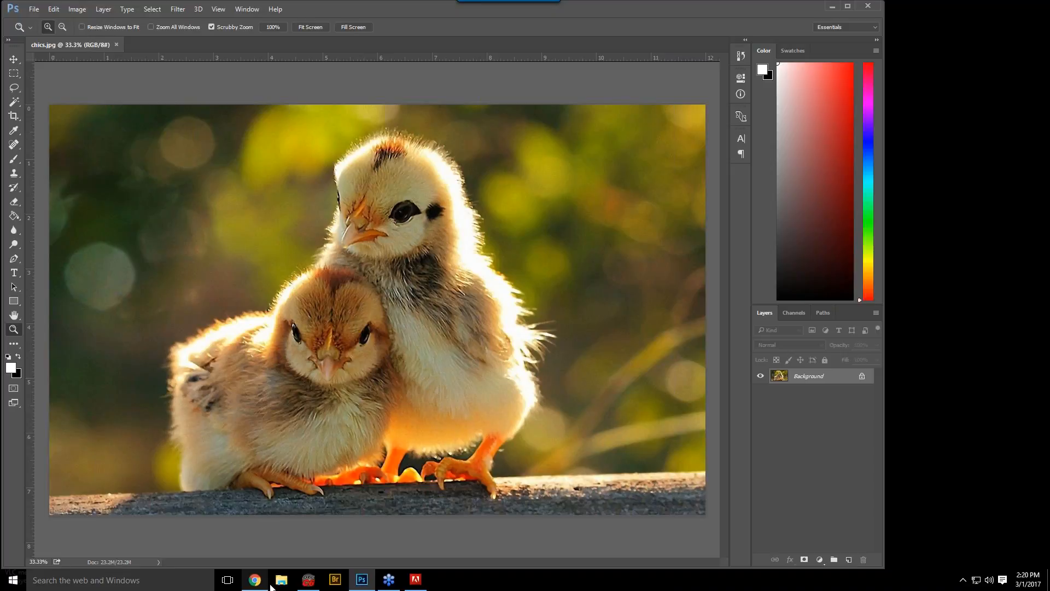
click(308, 581)
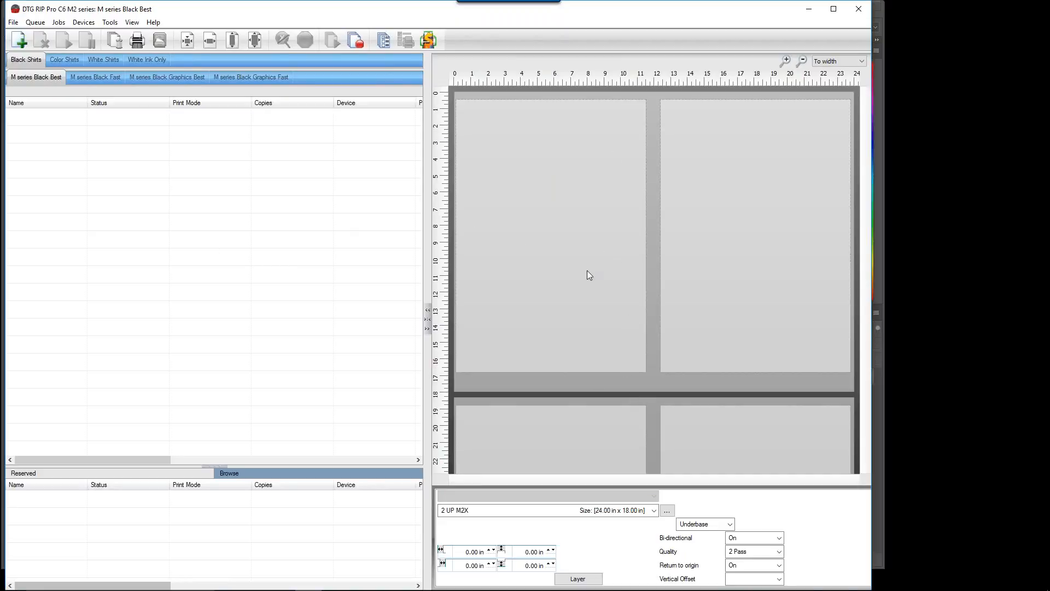
click(99, 61)
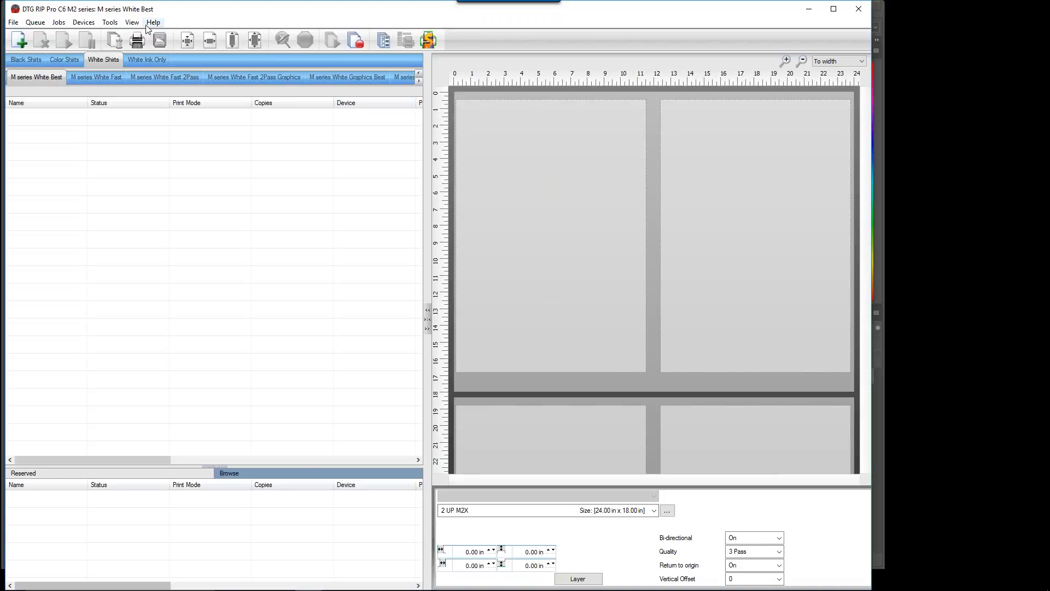
Step: Add the "chics" image from the Pictures folder as a job in the M series White Best queue
click(19, 40)
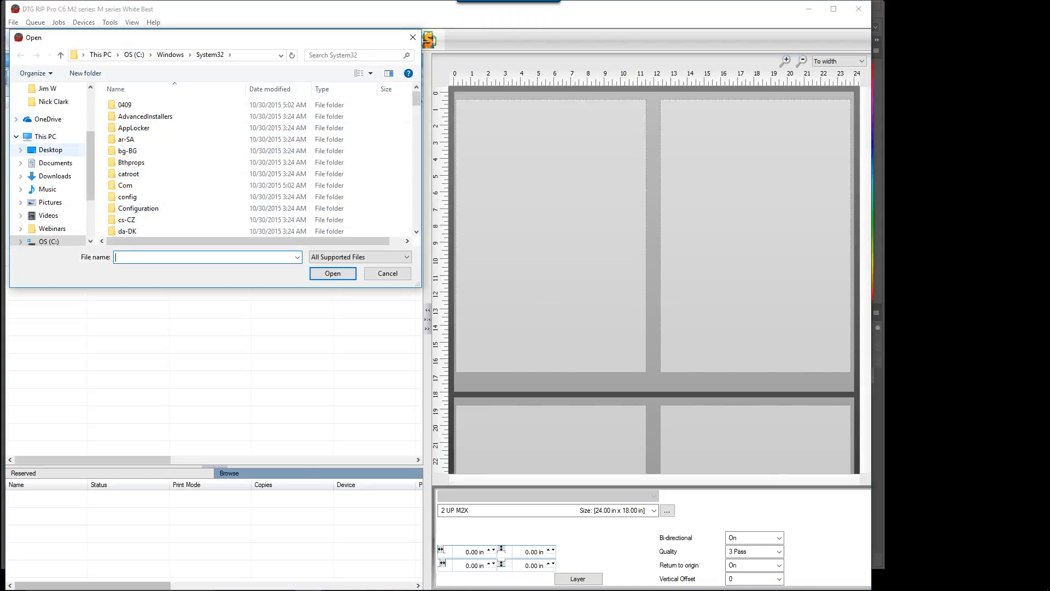
click(50, 202)
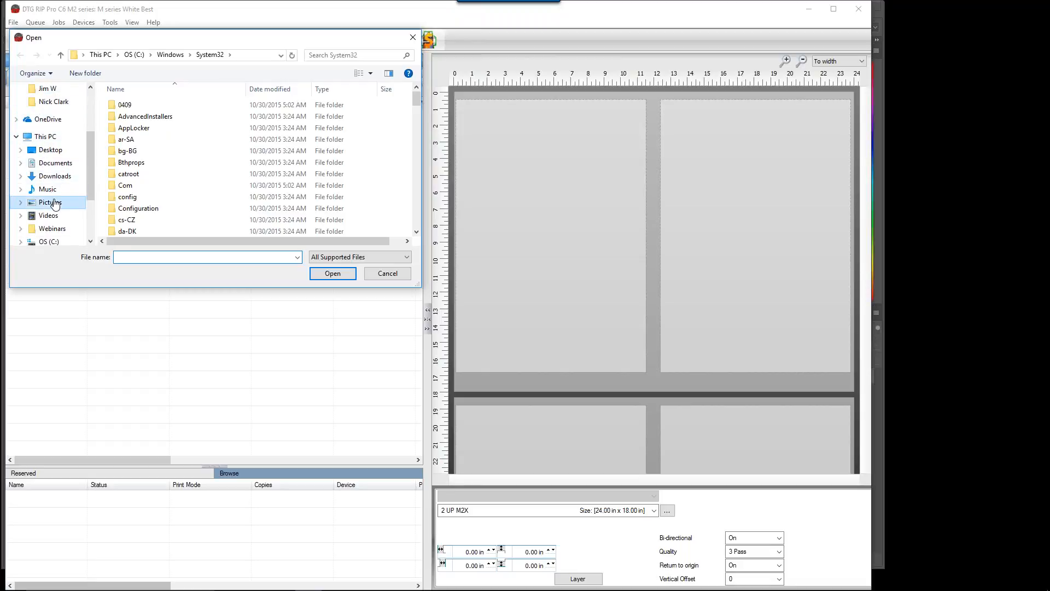
click(200, 181)
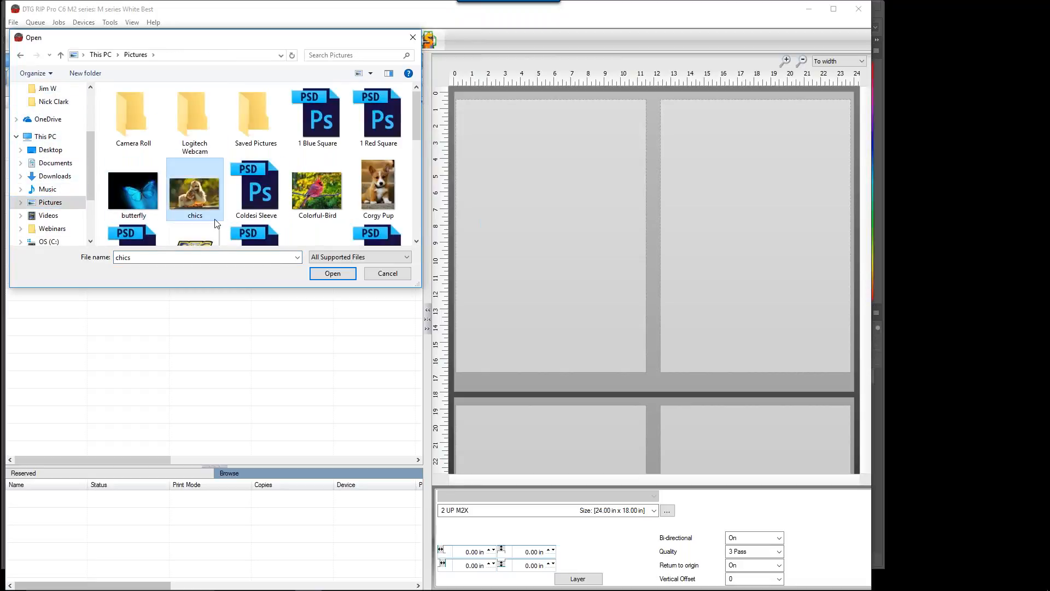
click(328, 278)
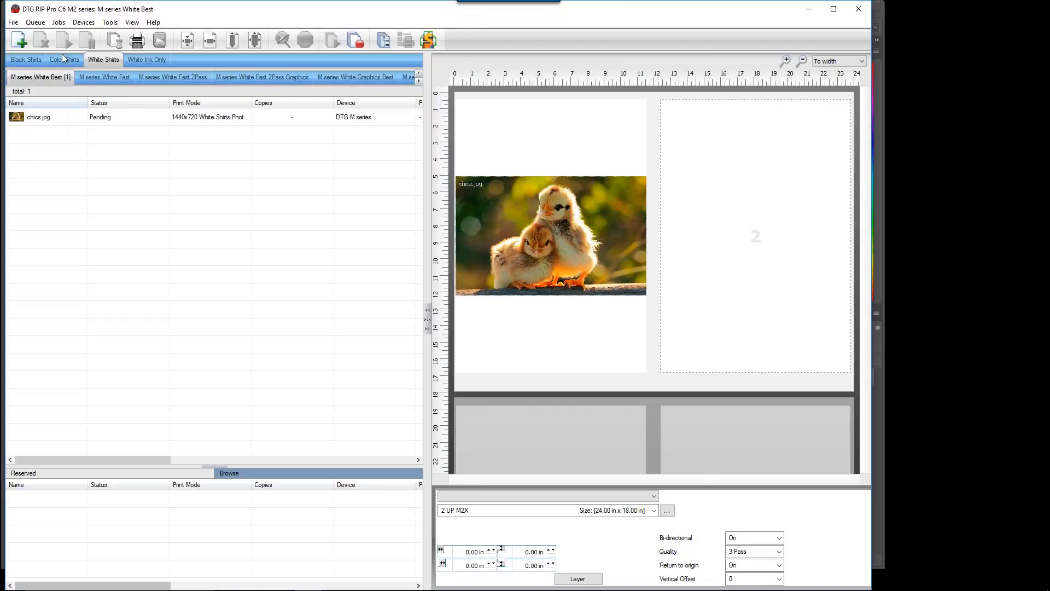
Step: Send the chics.jpg job to Fluid Mask for editing and enlarge the Fluid Mask window
click(53, 120)
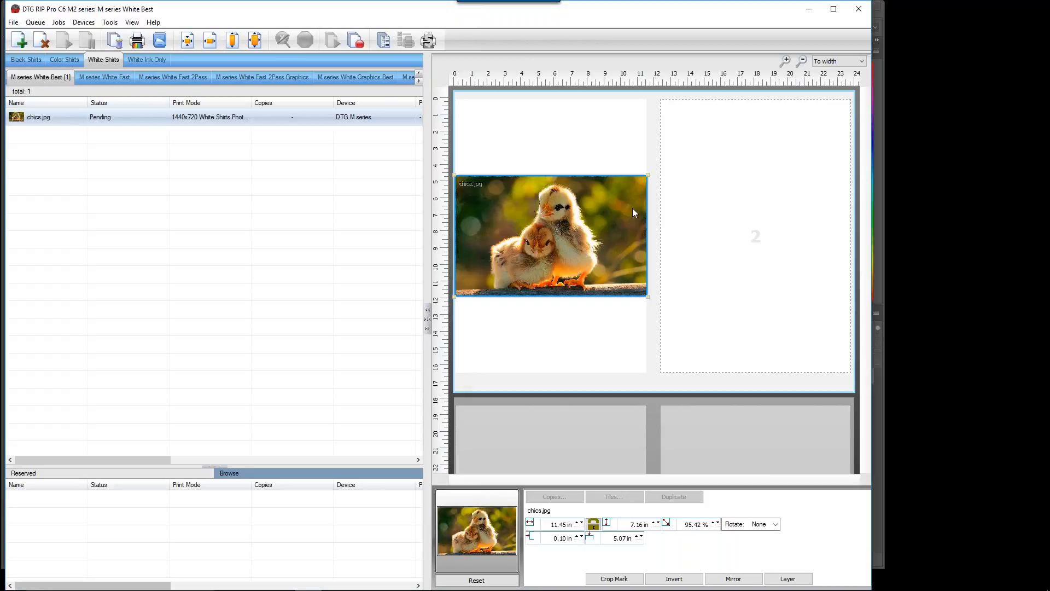
click(60, 23)
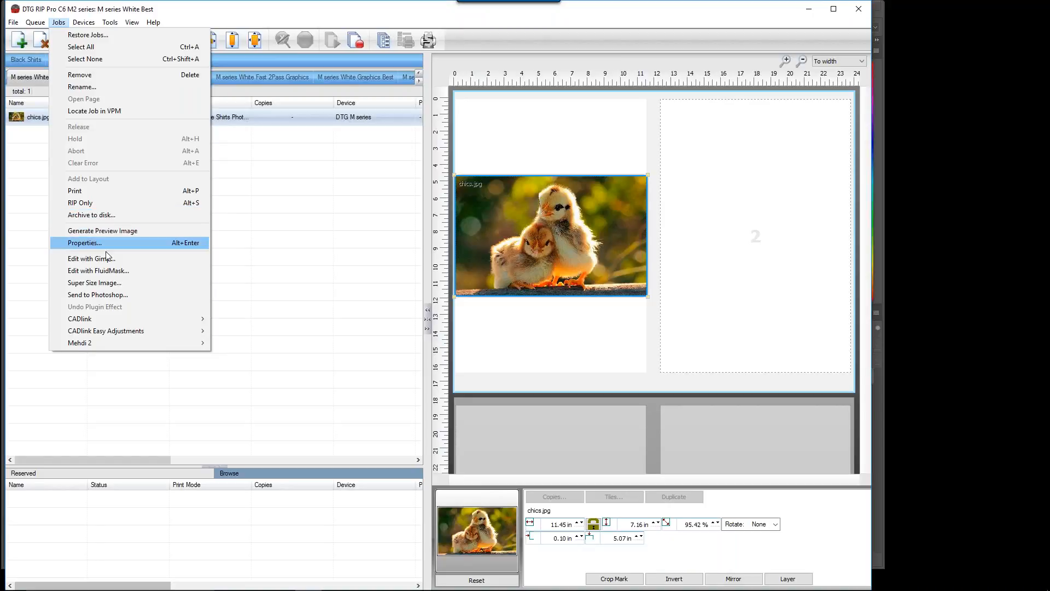
click(125, 272)
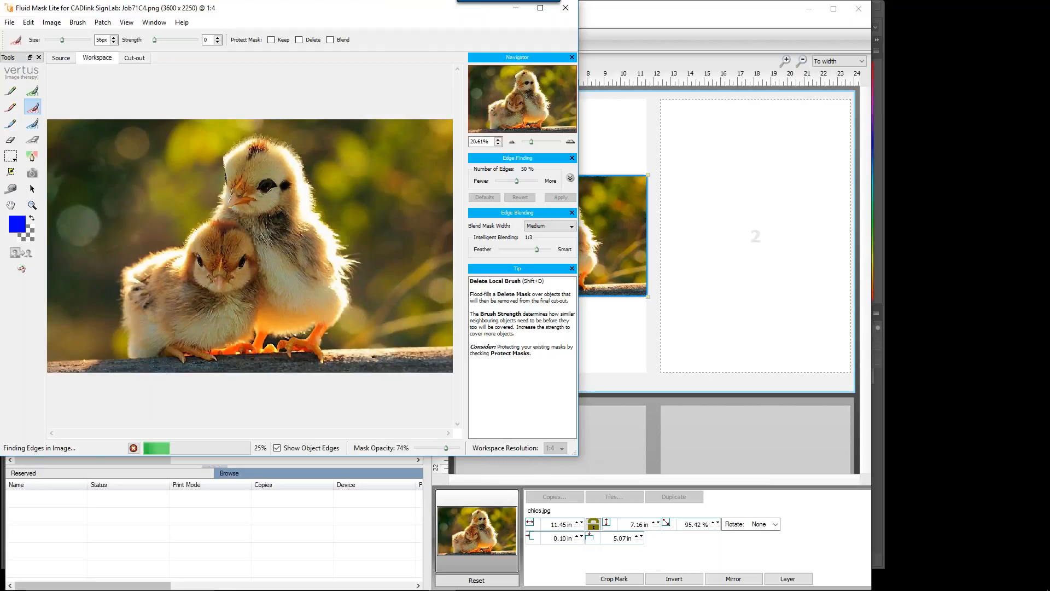
mouse_move(577, 455)
mouse_down()
mouse_move(635, 487)
mouse_move(695, 567)
mouse_move(862, 577)
mouse_up()
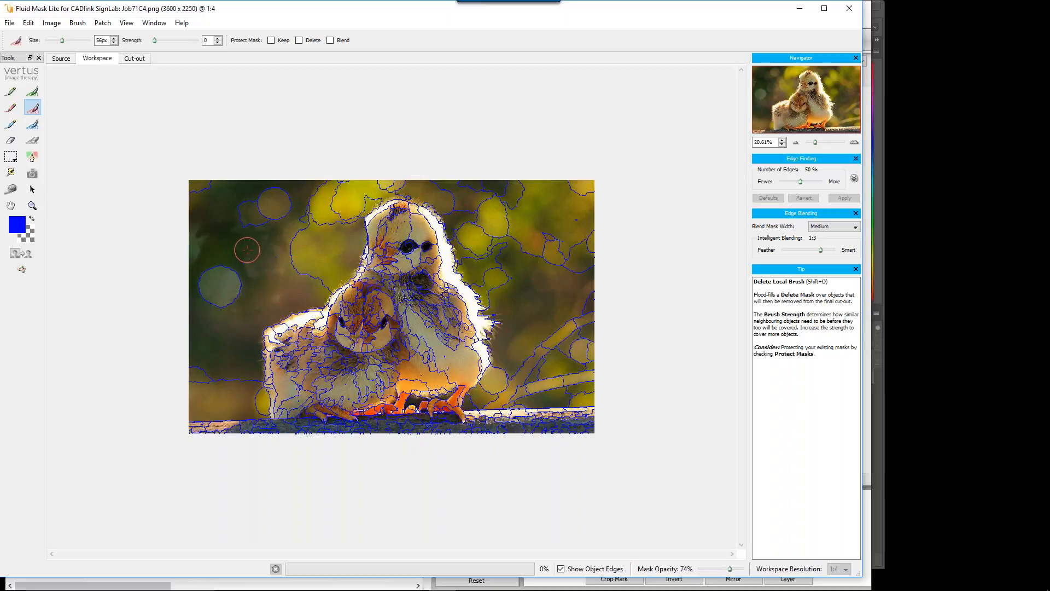
Step: Try the Delete Local Brush on the dark background beside the smaller chick, and undo the strokes
drag(234, 167, 153, 228)
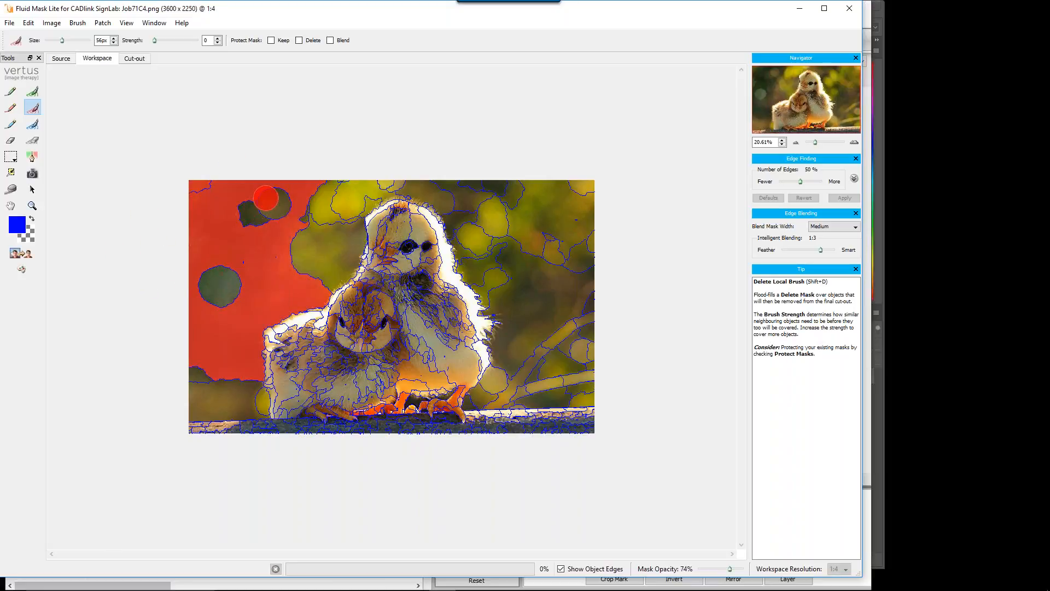
drag(265, 205, 151, 295)
key(ctrl+z)
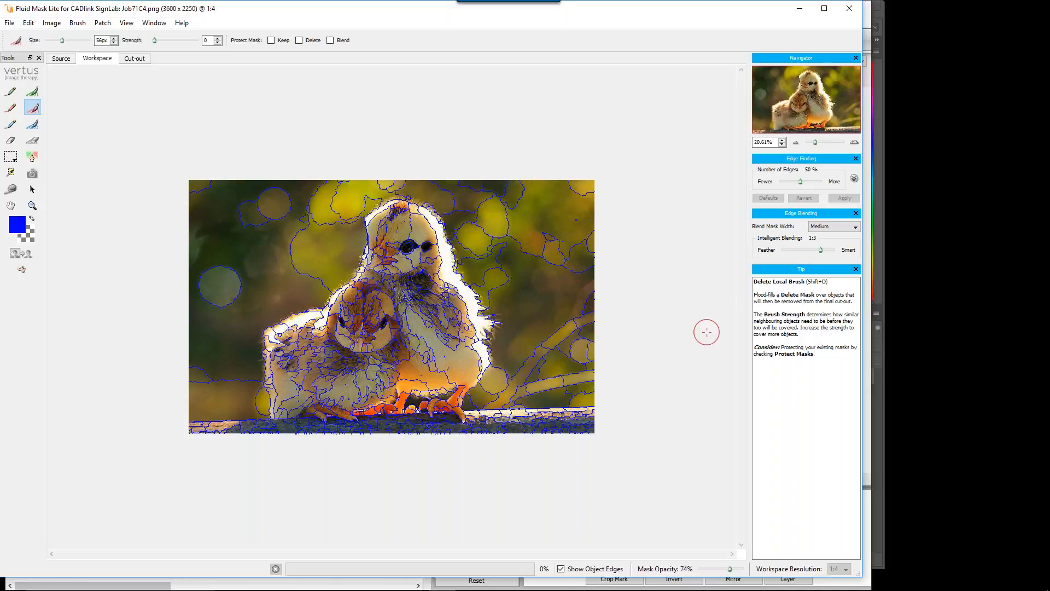
Step: Review the Blend Mask Width choices for edge blending and keep Medium
click(835, 229)
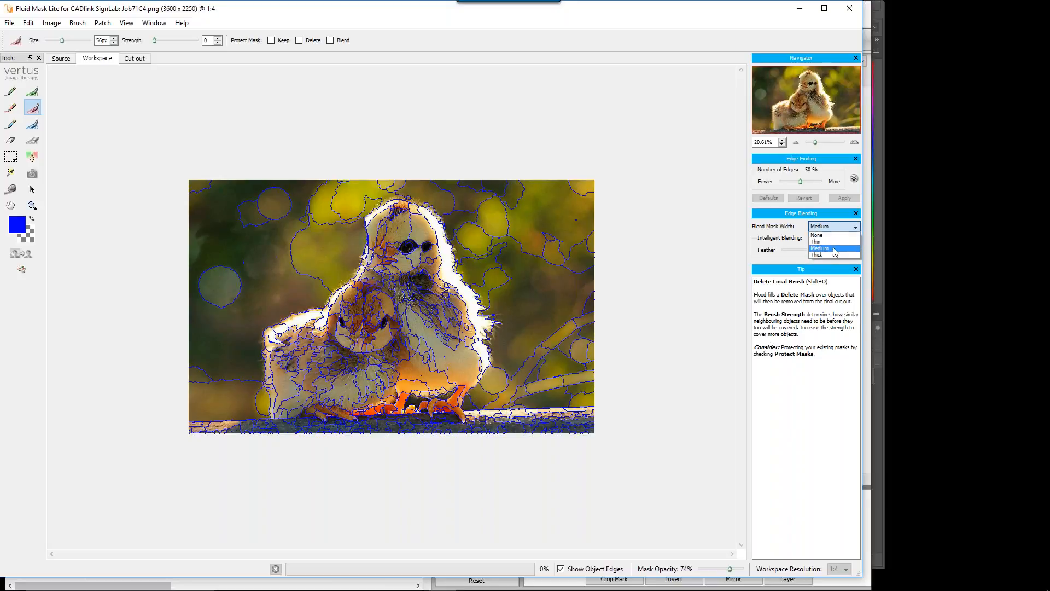
click(835, 248)
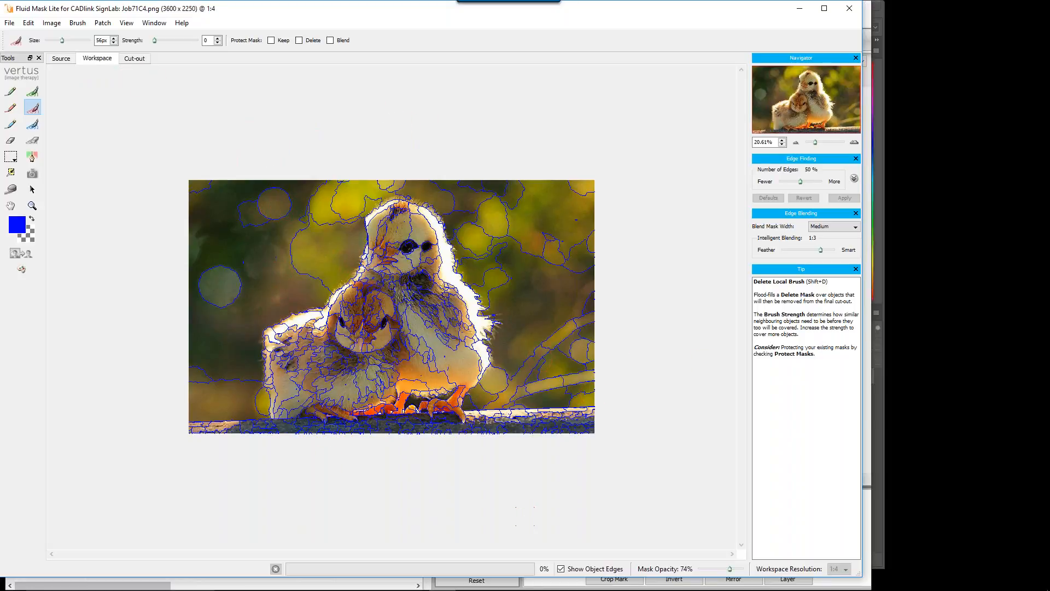
Step: Hide the object edges over the chick photo and examine the uncovered fur detail up close
click(561, 570)
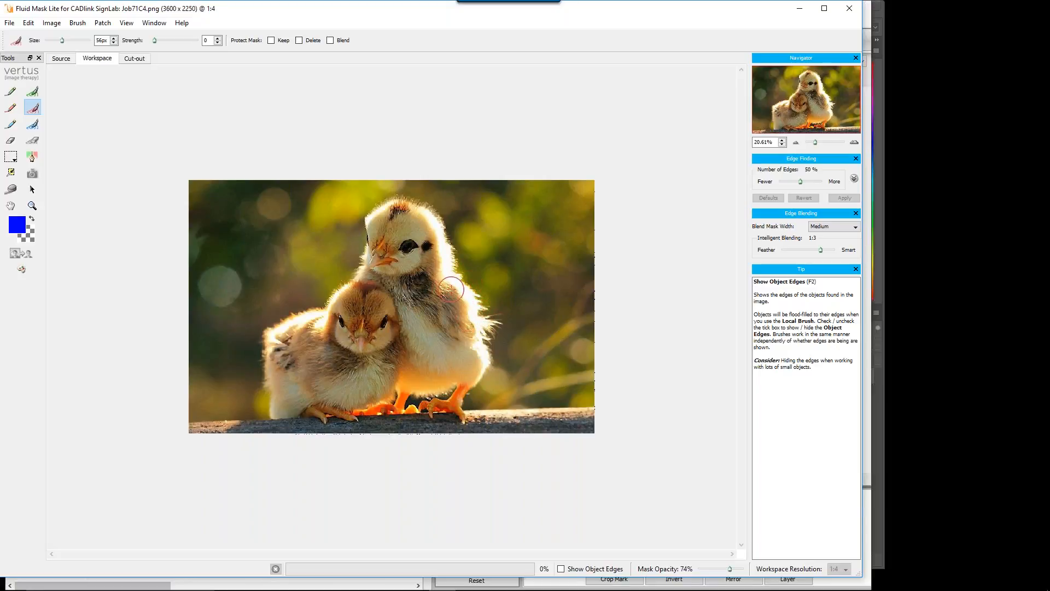
scroll(451, 289, up, 2)
scroll(454, 293, down, 1)
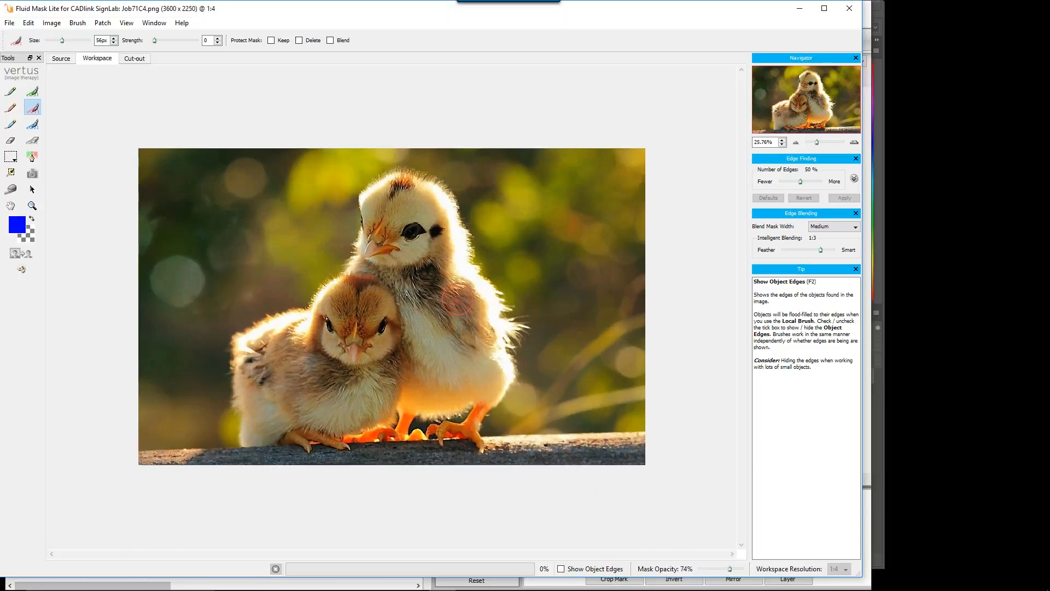
scroll(458, 298, up, 1)
scroll(458, 301, up, 1)
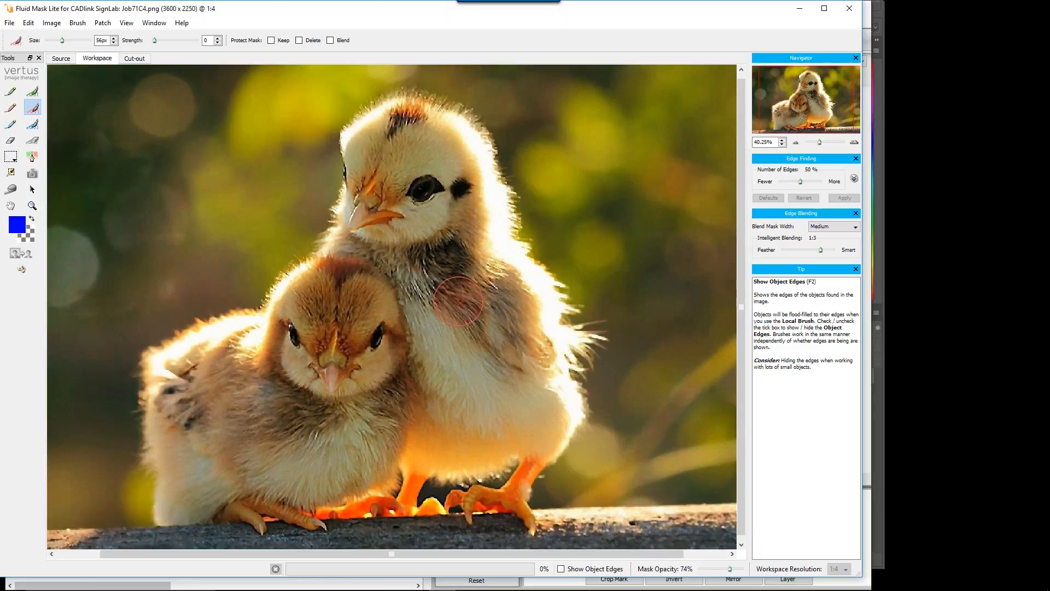
scroll(459, 304, down, 2)
scroll(458, 305, up, 2)
scroll(458, 306, up, 2)
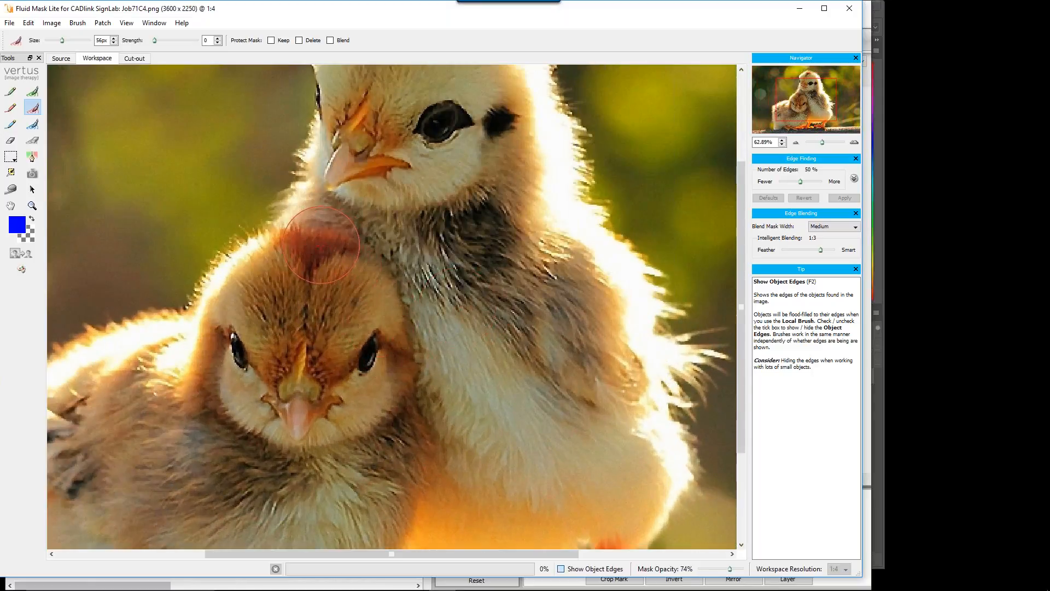
Step: Compare the enlarged chicks with the object edges shown and hidden
key(F2)
key(F2)
key(F2)
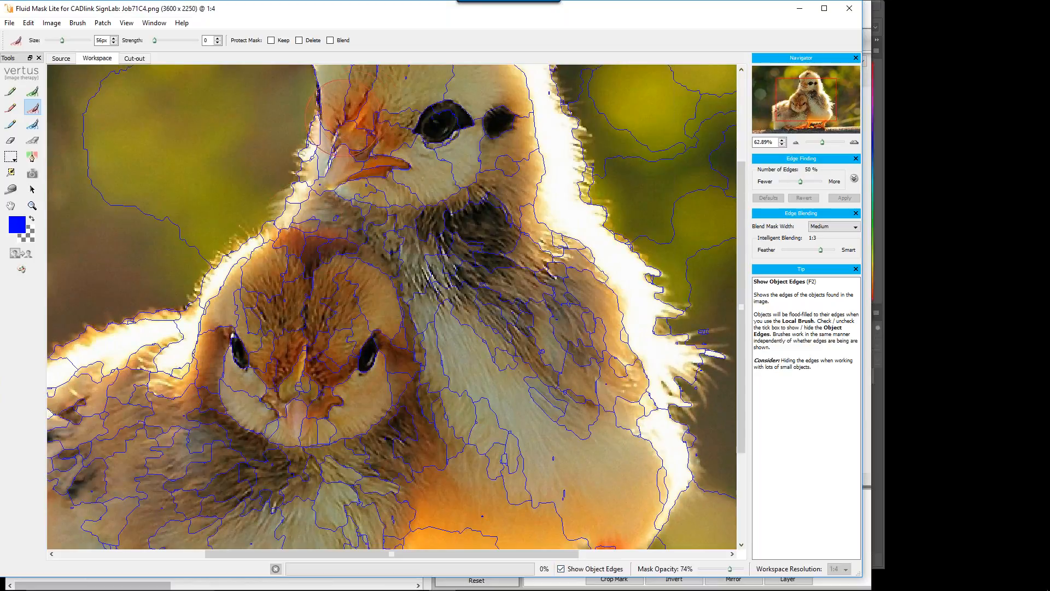
key(F2)
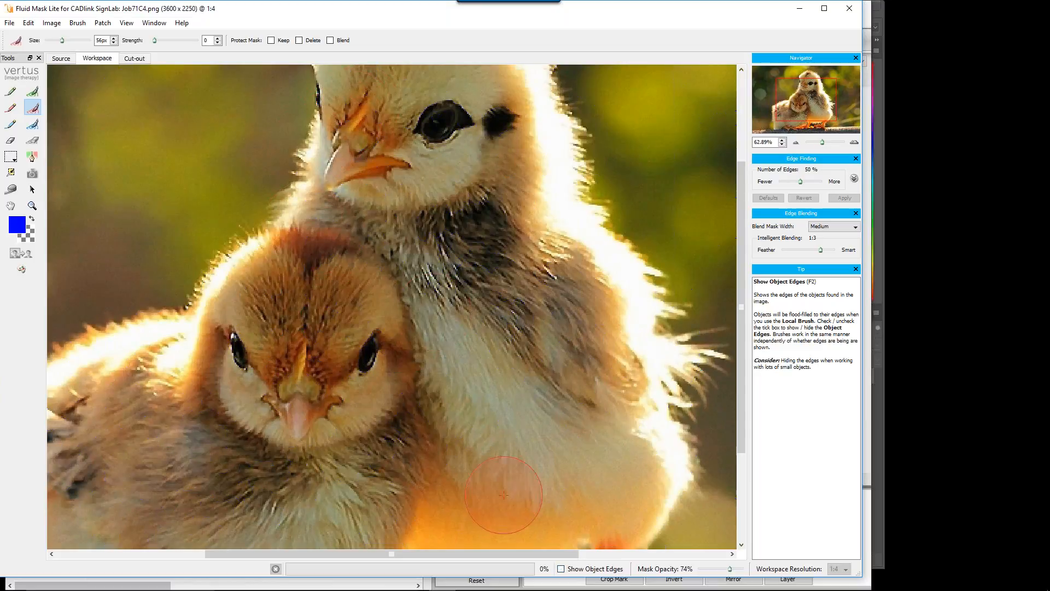
click(561, 571)
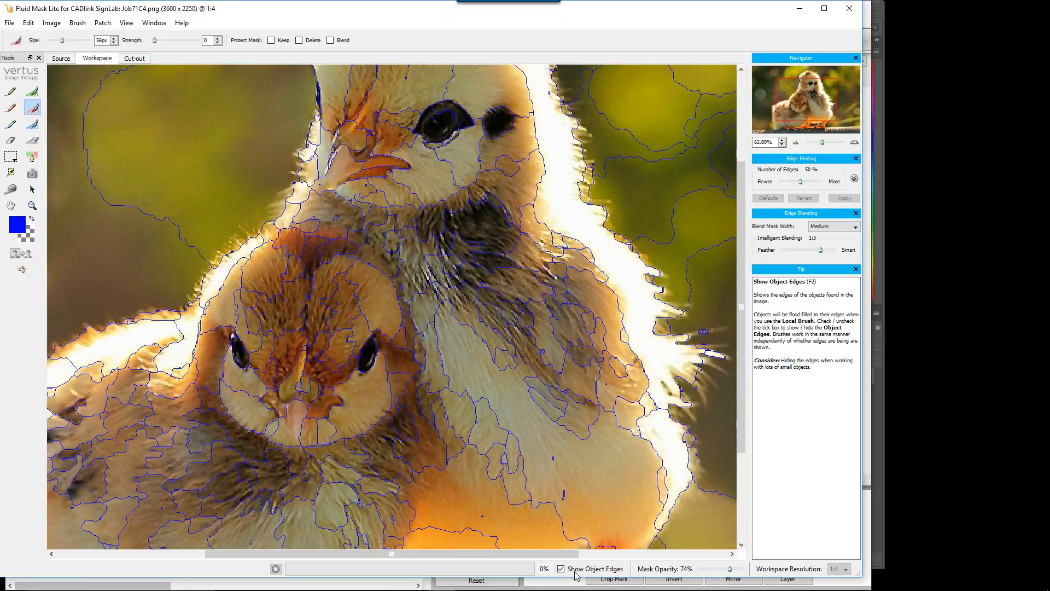
click(562, 570)
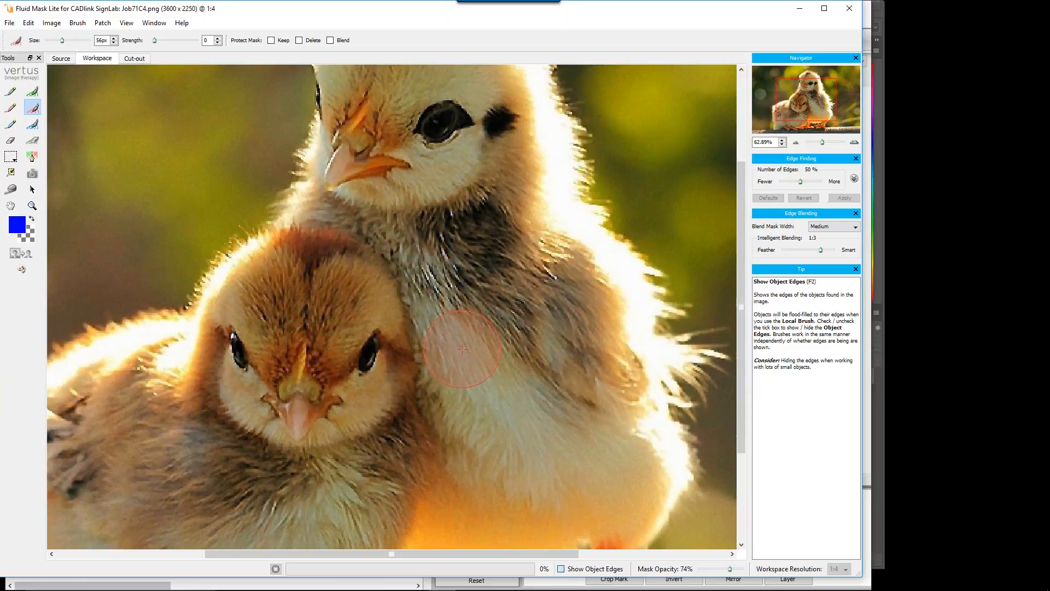
key(F2)
key(F2)
key(F2)
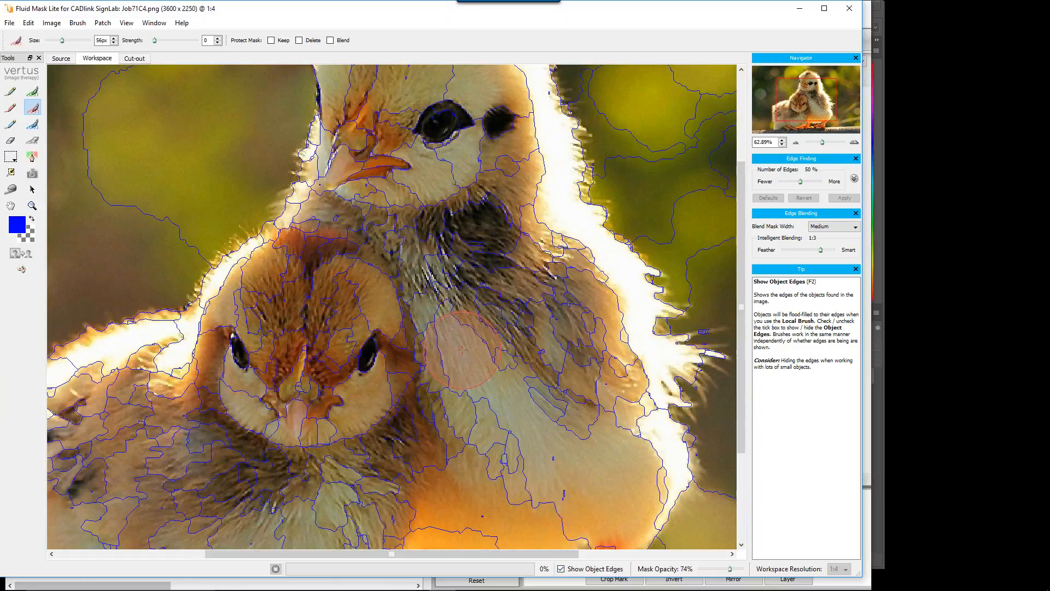
Step: Choose the Keep Exact Brush and leave the object edges hidden on the enlarged chick image
click(10, 92)
key(F2)
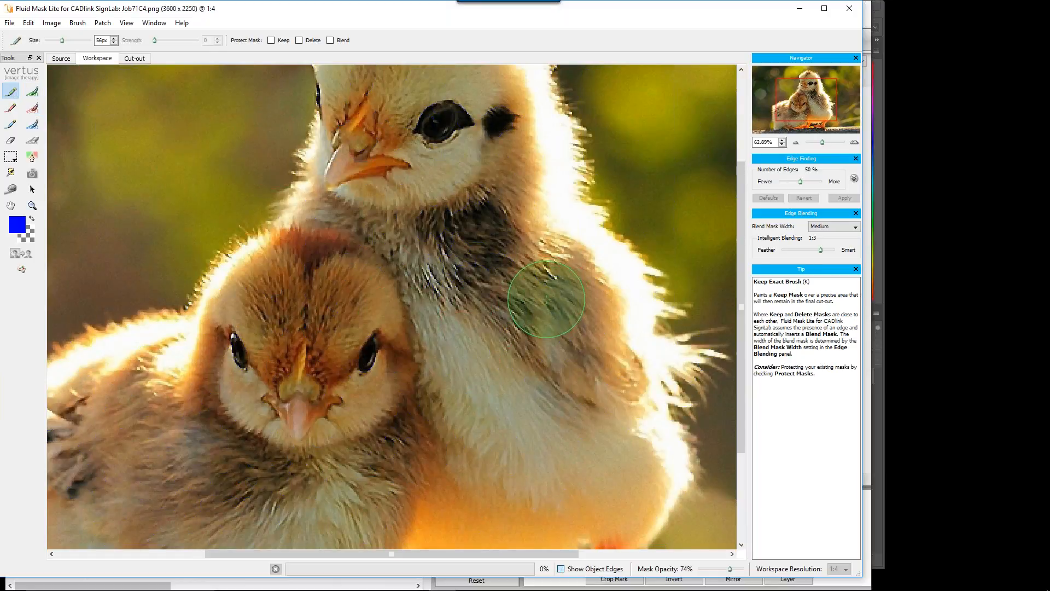
key(F2)
scroll(541, 298, up, 4)
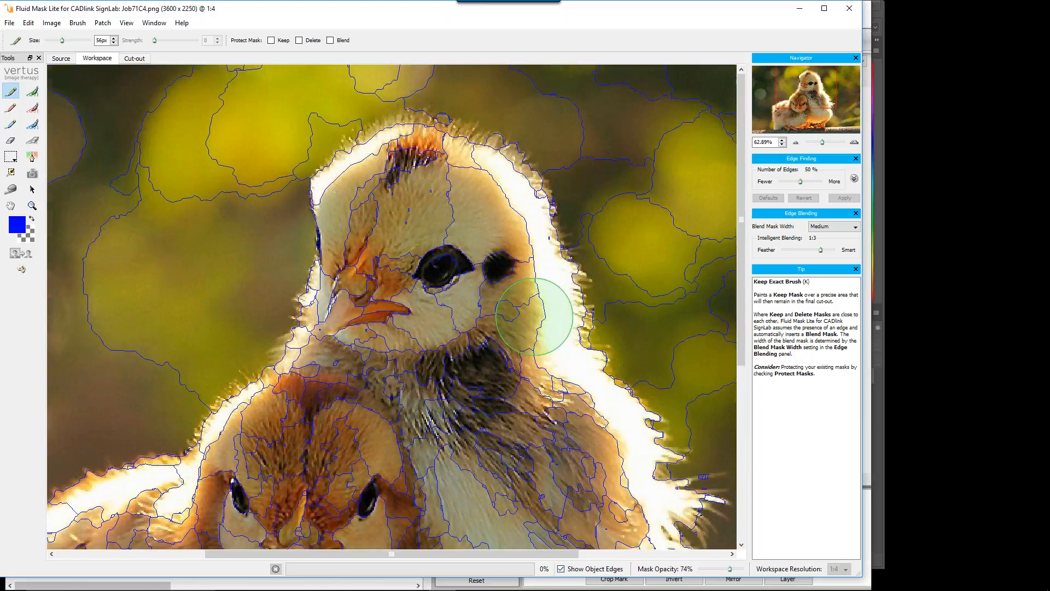
scroll(533, 316, down, 5)
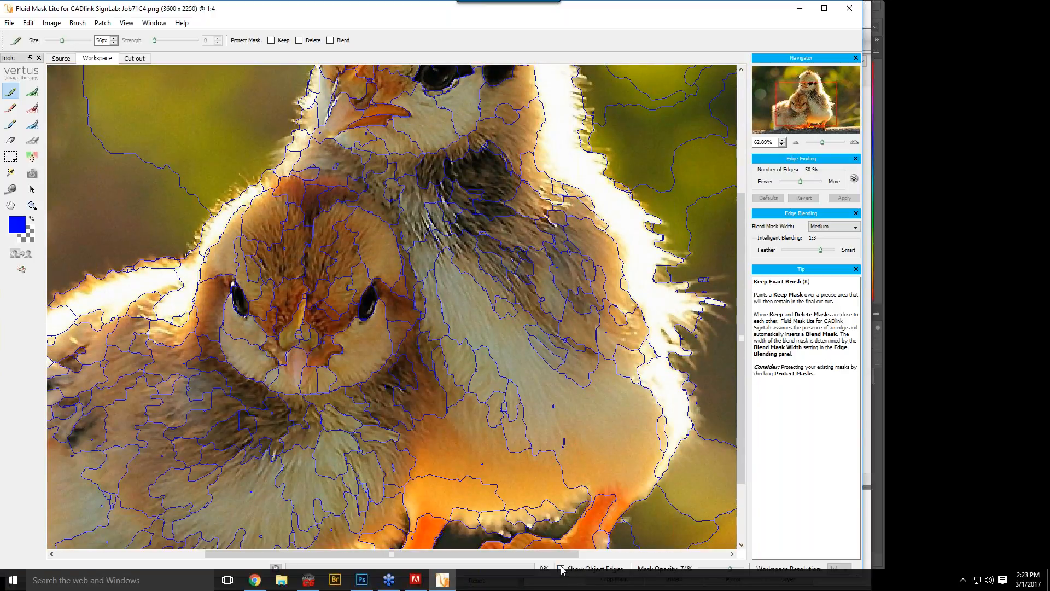
click(561, 569)
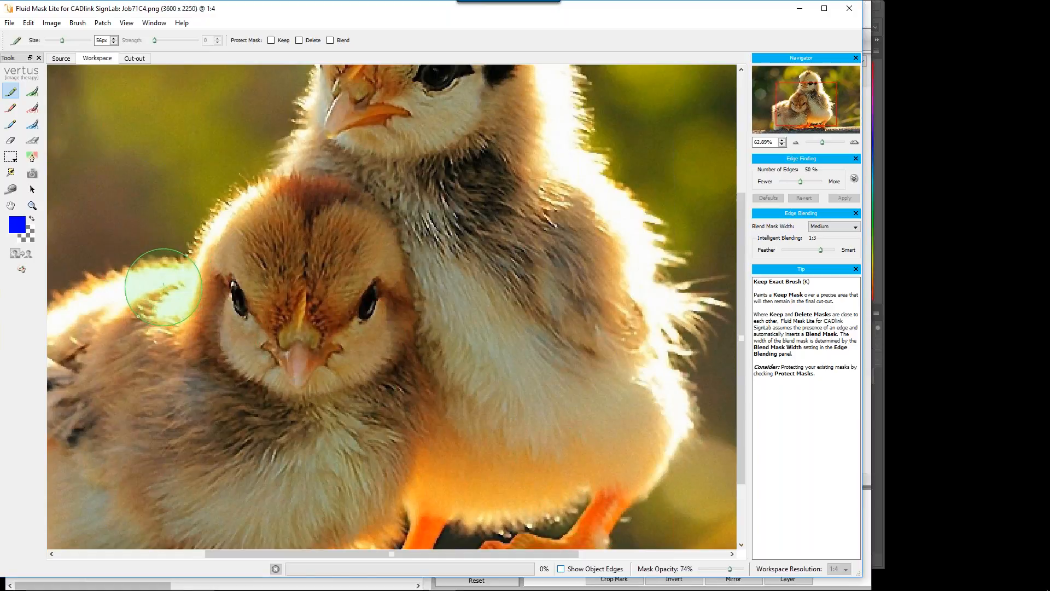
Step: Inspect the fur outlines of both chicks with the Hand Tool, ending at the smaller chick's body and feet
scroll(164, 280, down, 2)
scroll(203, 272, down, 1)
key(ctrl+h)
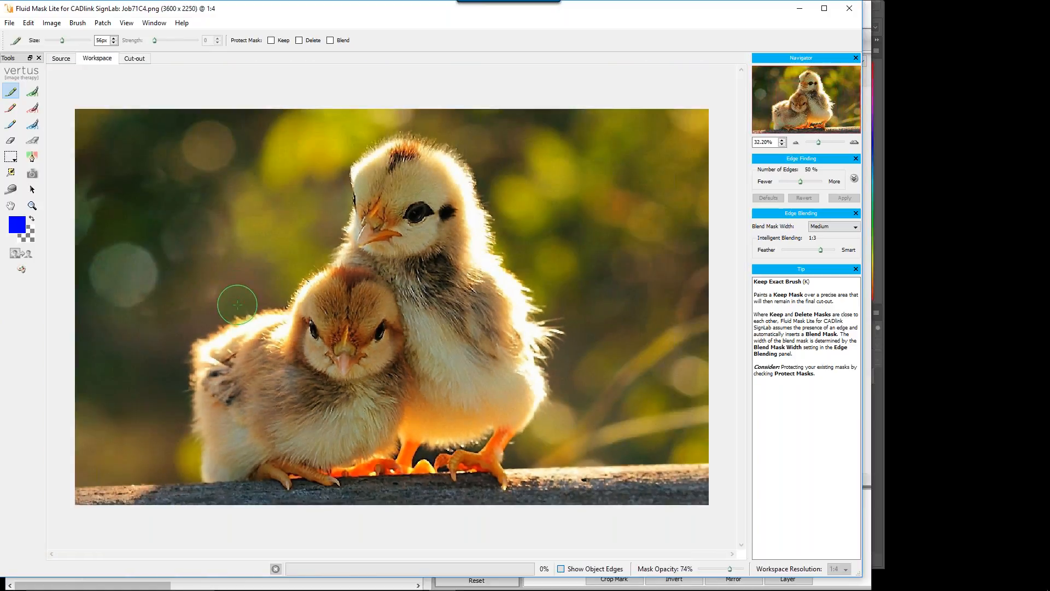
key(ctrl+h)
click(11, 206)
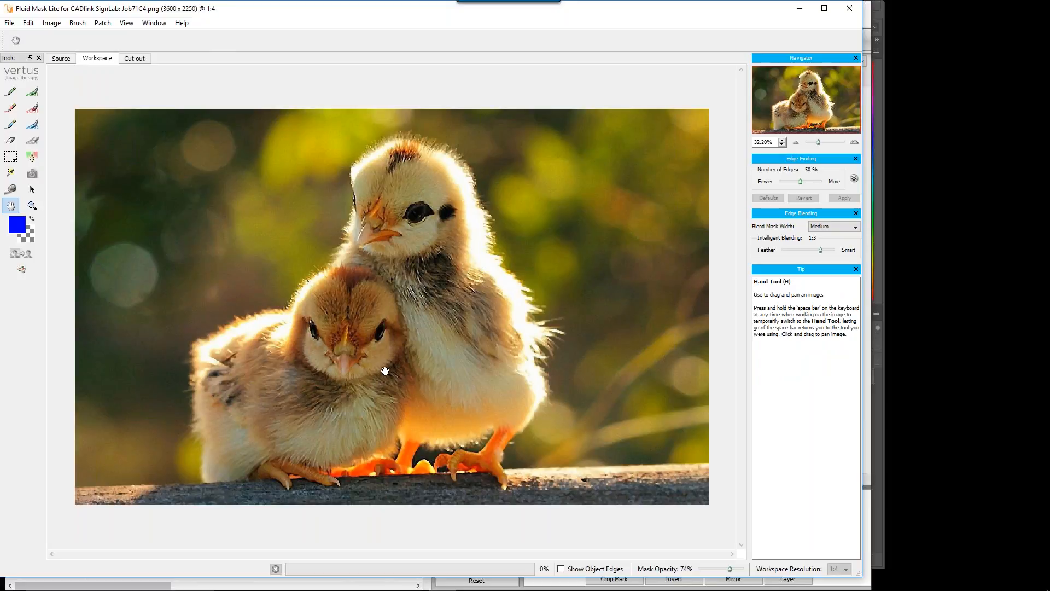
scroll(376, 372, up, 3)
drag(433, 356, 428, 360)
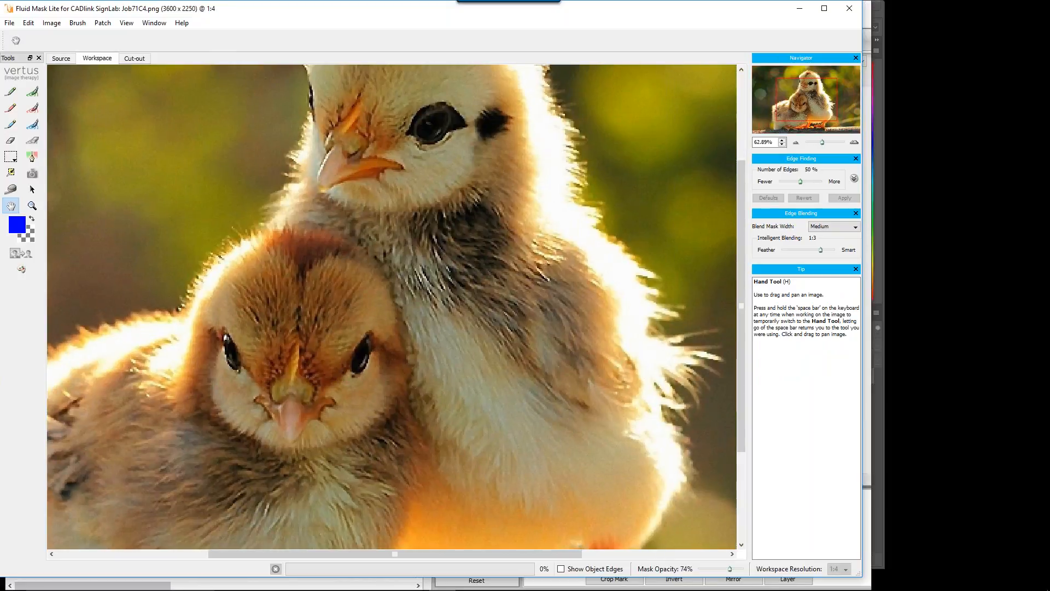
drag(513, 217, 593, 434)
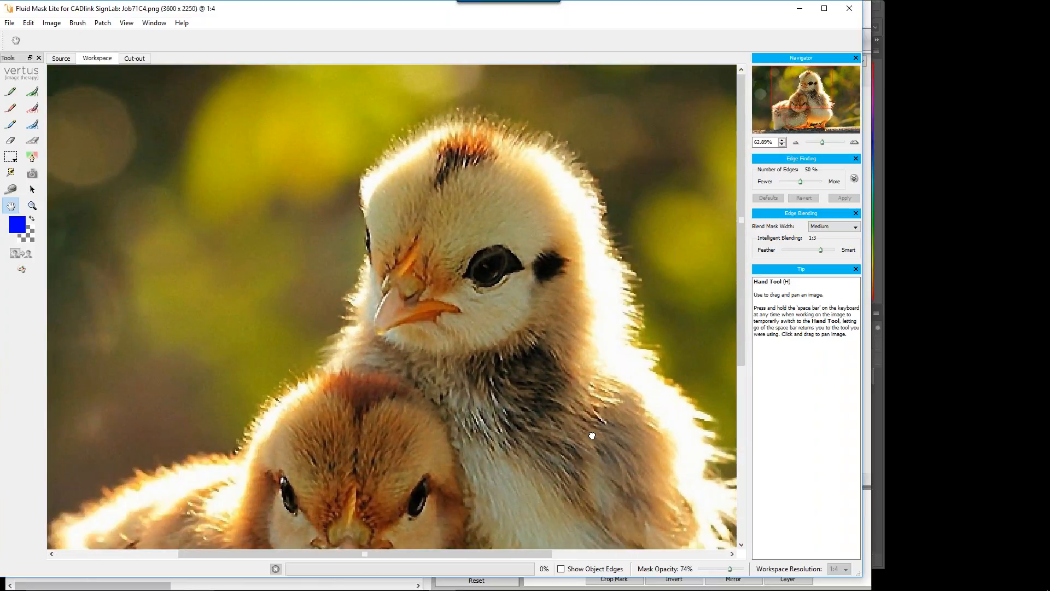
drag(415, 306, 414, 299)
drag(246, 253, 531, 175)
drag(304, 389, 159, 422)
drag(412, 221, 382, 416)
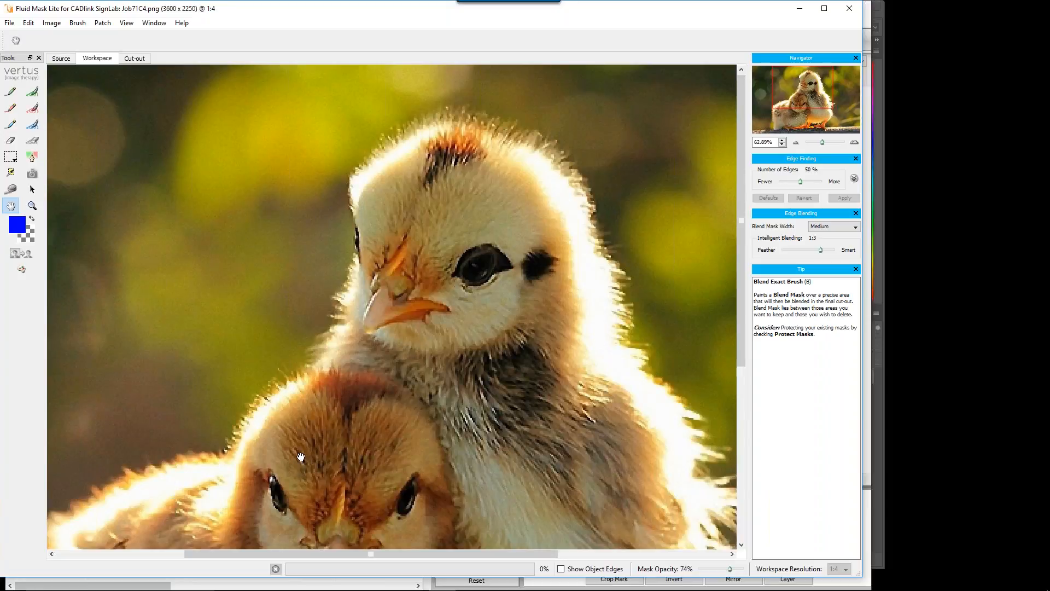
drag(301, 457, 575, 375)
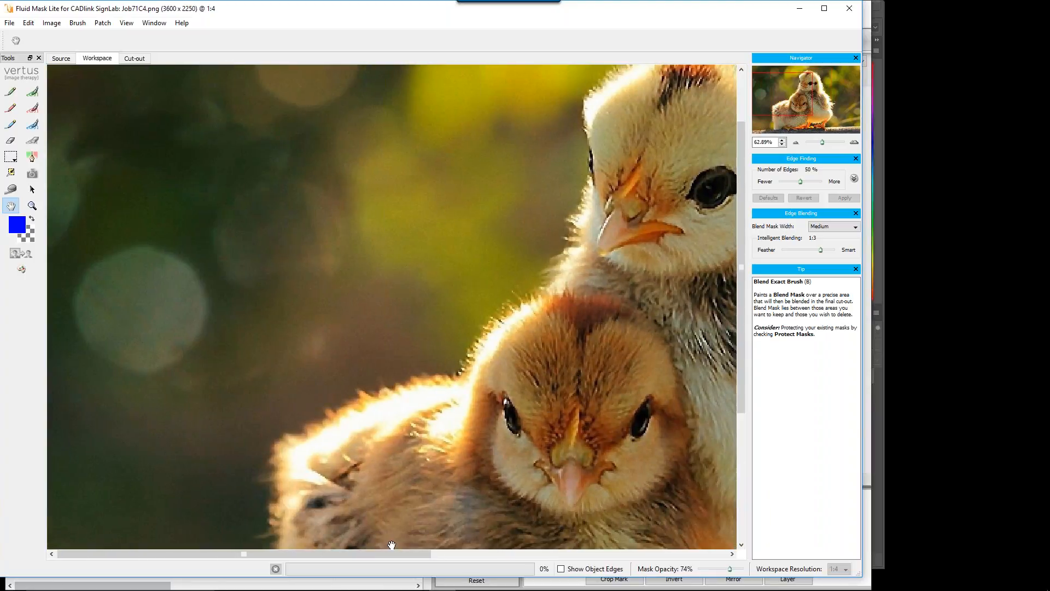
drag(391, 545, 470, 303)
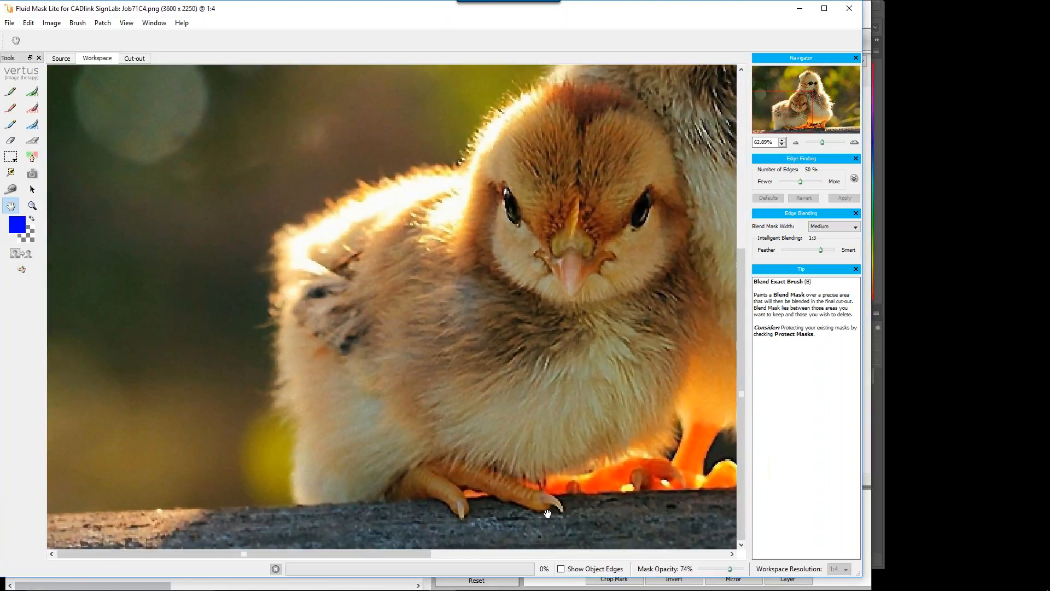
Step: Choose the Blend Exact Brush and reduce its size to 10 px
click(12, 123)
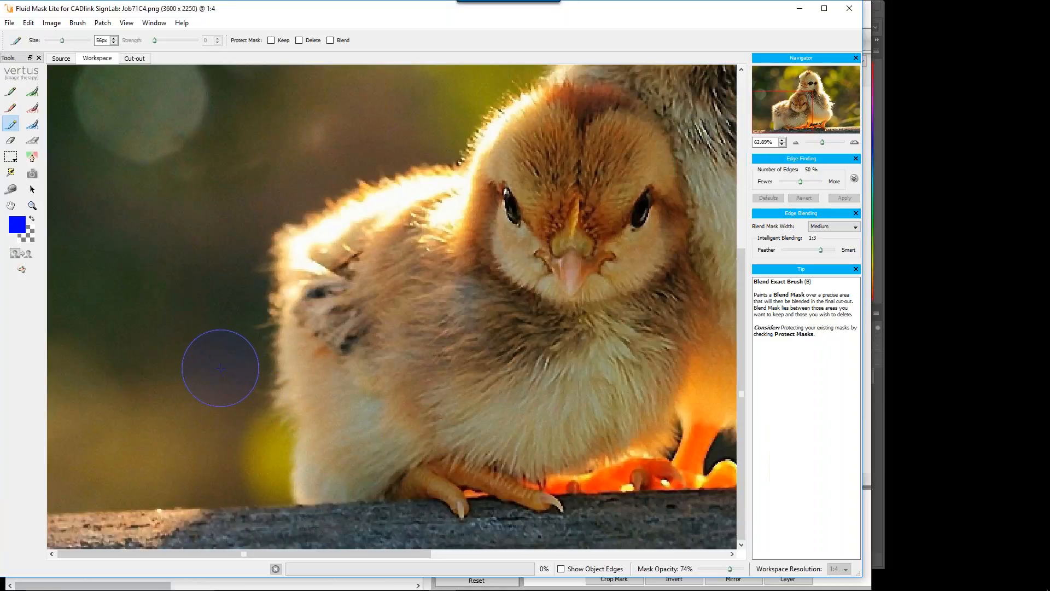
key(bracketleft)
key(bracketleft)
key(bracketleft)
key(bracketleft)
key(bracketleft)
key(bracketleft)
key(bracketleft)
key(bracketleft)
key(bracketleft)
key(bracketleft)
key(bracketleft)
key(bracketleft)
key(bracketleft)
key(bracketleft)
key(bracketleft)
key(bracketleft)
key(bracketleft)
key(bracketleft)
key(bracketleft)
key(bracketleft)
key(bracketleft)
key(bracketleft)
key(bracketleft)
key(bracketleft)
key(bracketleft)
key(bracketleft)
key(bracketleft)
key(bracketleft)
key(bracketleft)
key(bracketleft)
key(bracketleft)
key(bracketleft)
key(bracketleft)
key(bracketleft)
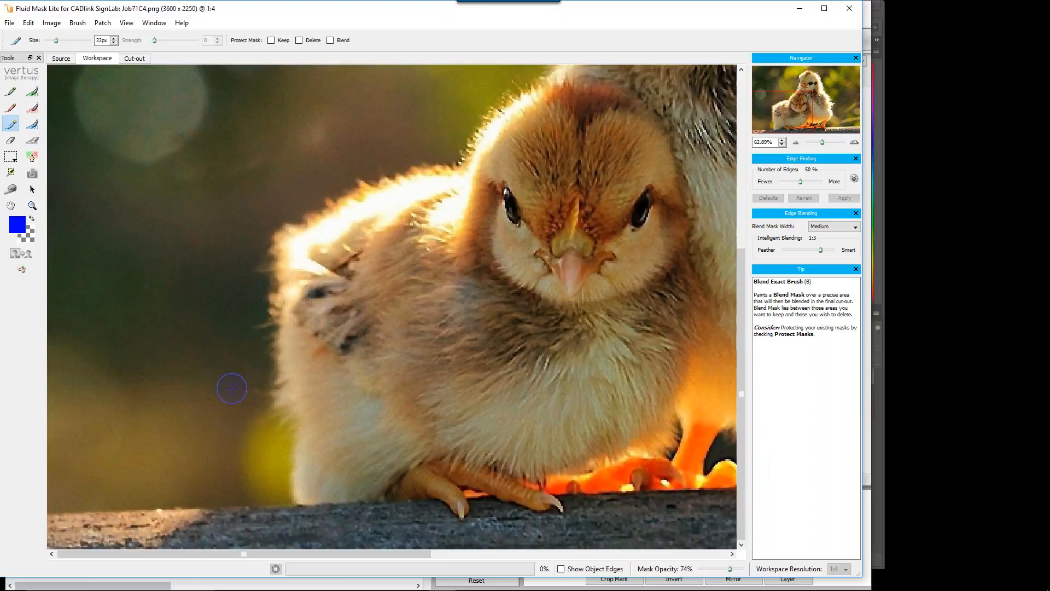
key(bracketleft)
key(bracketleft)
key(bracketleft)
key(bracketleft)
key(bracketleft)
key(bracketleft)
key(bracketleft)
key(bracketleft)
Step: Paint a blend mask along the smaller chick's outer fur edge, from the log up around its rear and onto its back
mouse_move(297, 497)
mouse_down()
mouse_move(301, 449)
mouse_move(277, 413)
mouse_move(277, 336)
mouse_move(268, 342)
mouse_move(259, 321)
mouse_up()
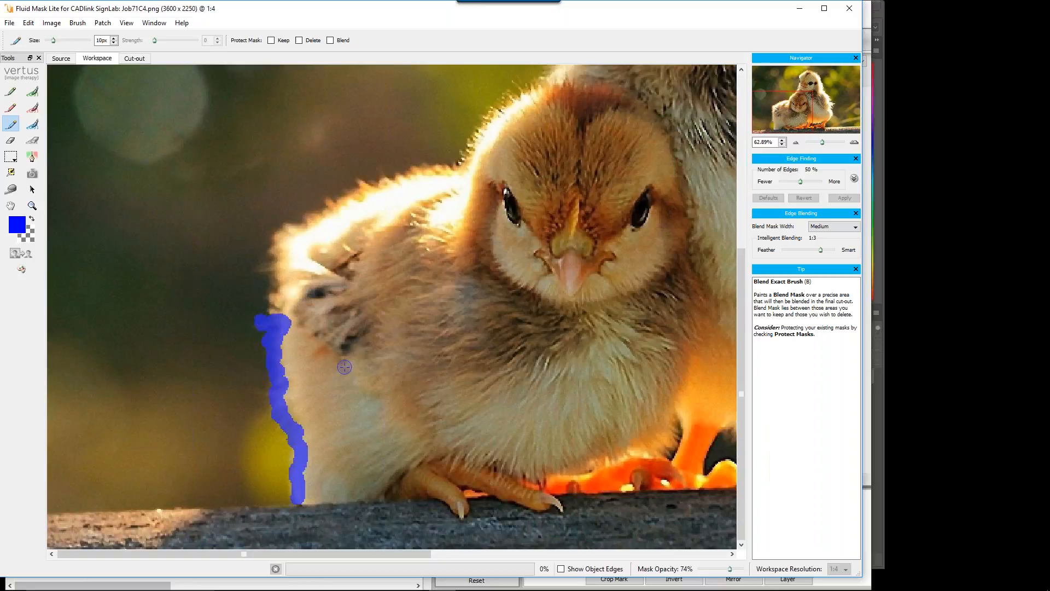
scroll(345, 367, up, 3)
drag(277, 415, 280, 332)
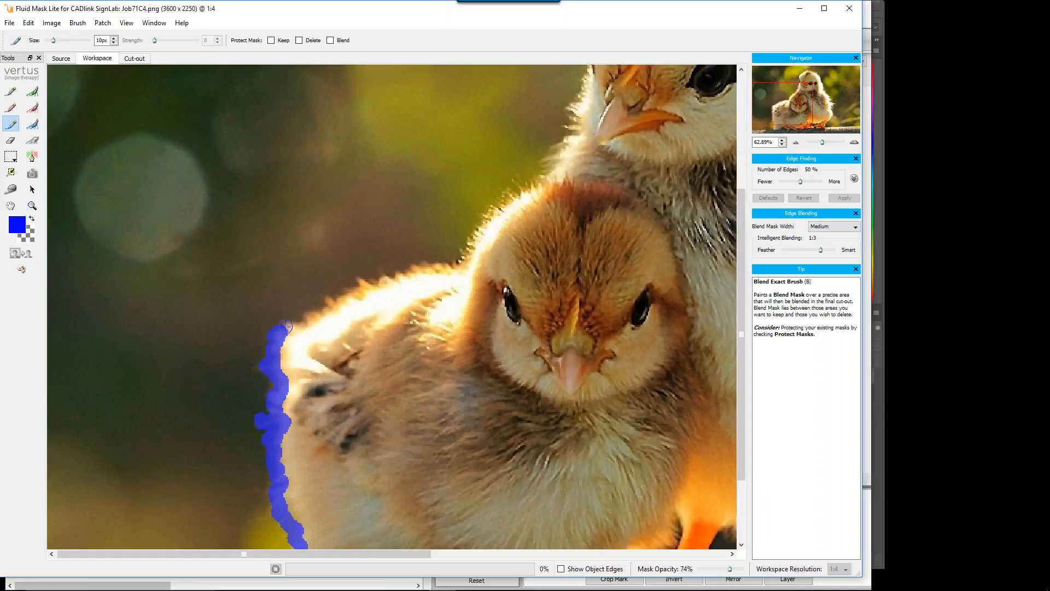
drag(287, 327, 375, 281)
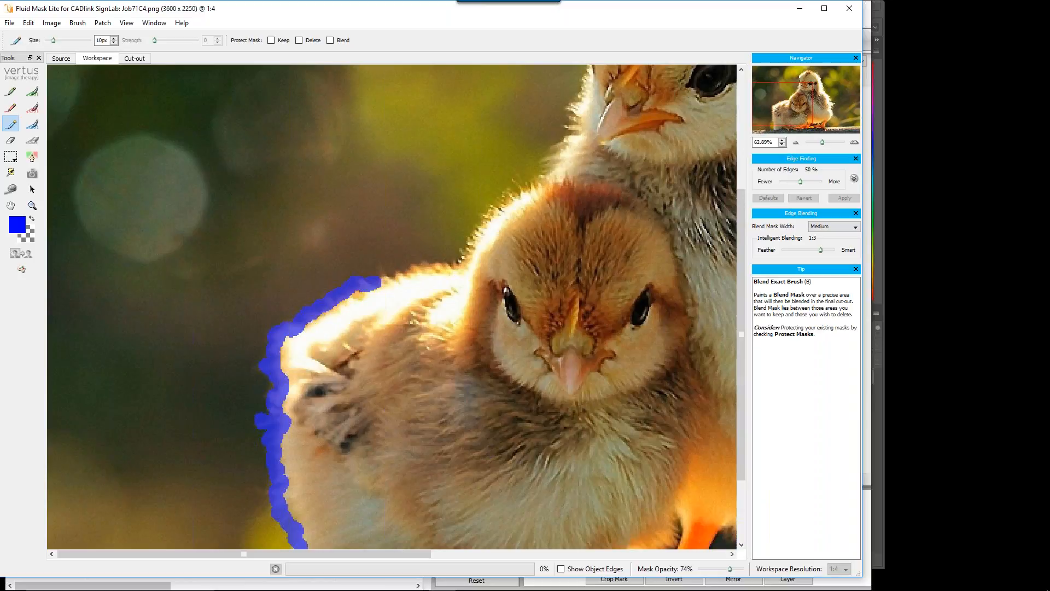
Step: Lower the mask opacity to 54% and extend the blend mask along the smaller chick's back to the base of its head
drag(731, 572, 722, 570)
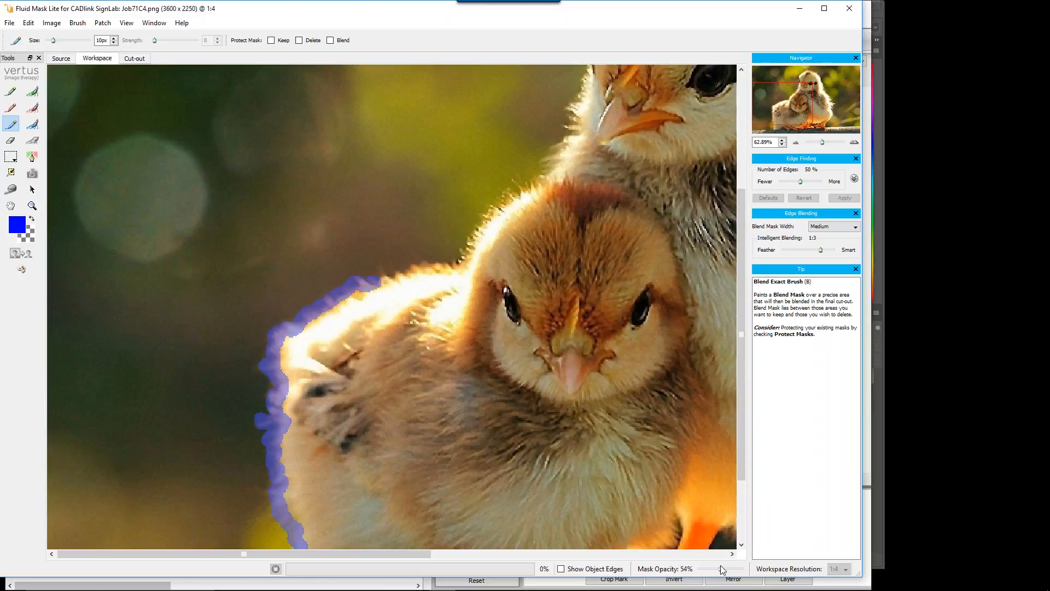
click(381, 277)
mouse_move(381, 270)
mouse_down()
mouse_move(457, 265)
mouse_move(469, 248)
mouse_up()
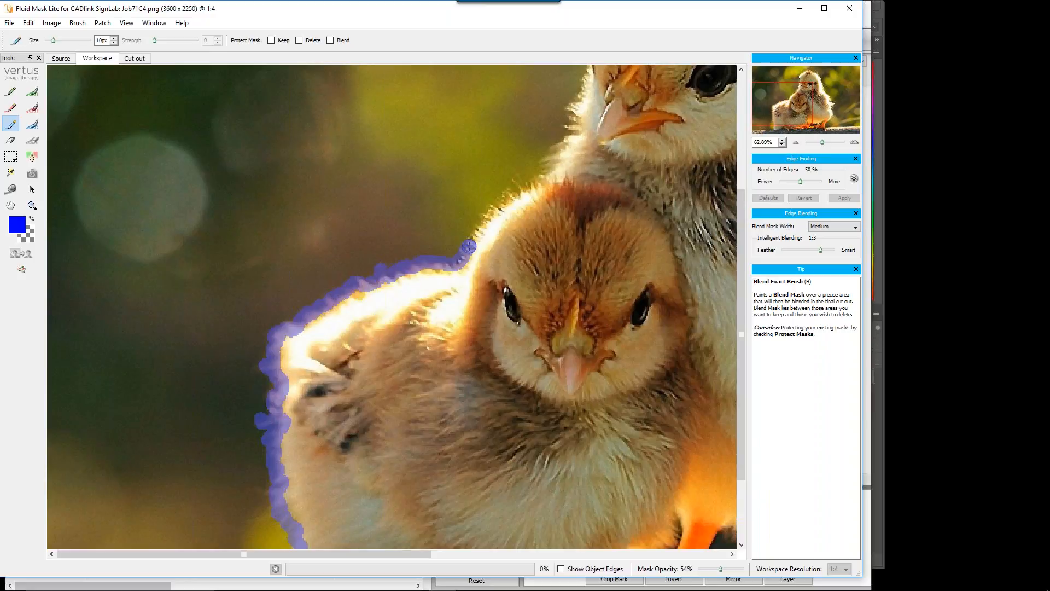
Step: Continue the blend mask over the smaller chick's head and up past the larger chick's beak
key(h)
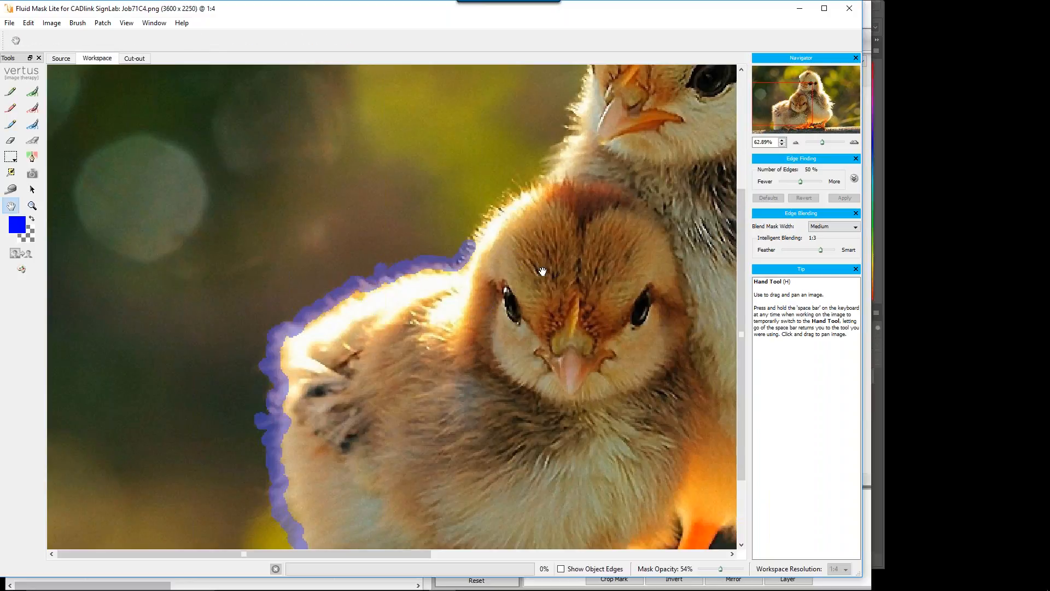
mouse_move(472, 243)
mouse_down()
mouse_move(230, 429)
mouse_move(280, 368)
mouse_move(296, 373)
mouse_move(332, 321)
mouse_move(329, 301)
mouse_move(351, 259)
mouse_up()
key(b)
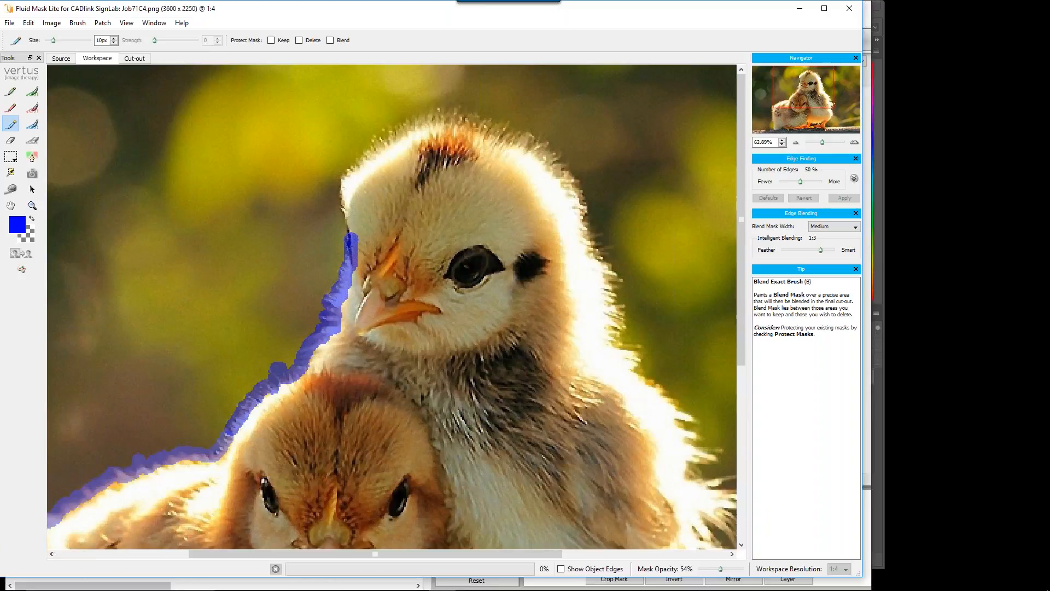
Step: Try extending the blend mask up the larger chick's forehead, and undo the stroke
key(h)
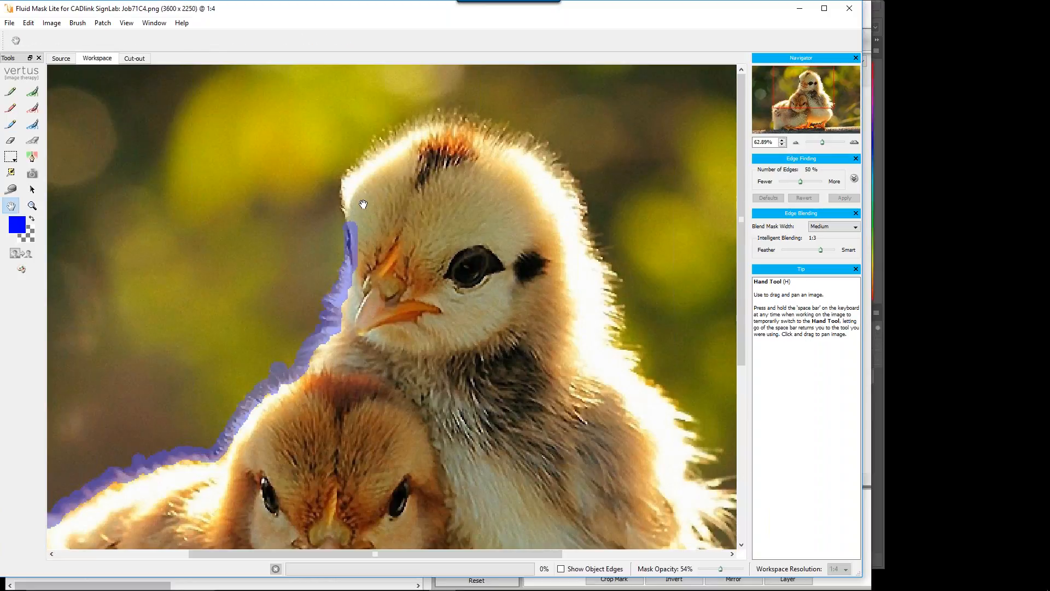
mouse_move(363, 204)
mouse_down()
mouse_move(309, 219)
mouse_move(307, 173)
mouse_move(349, 127)
mouse_move(334, 150)
mouse_move(368, 137)
mouse_up()
key(b)
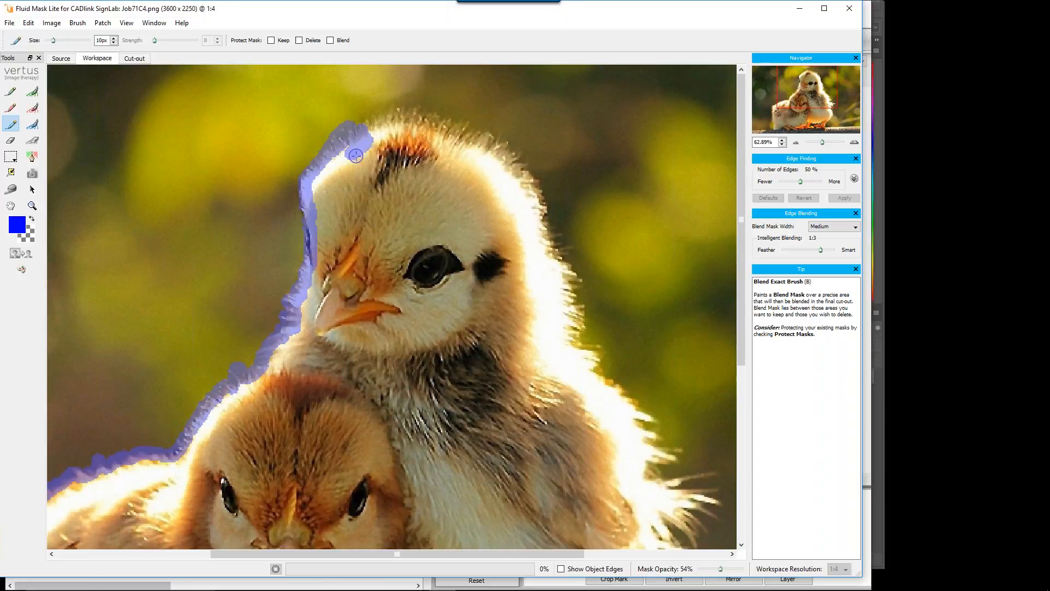
click(350, 154)
key(ctrl+z)
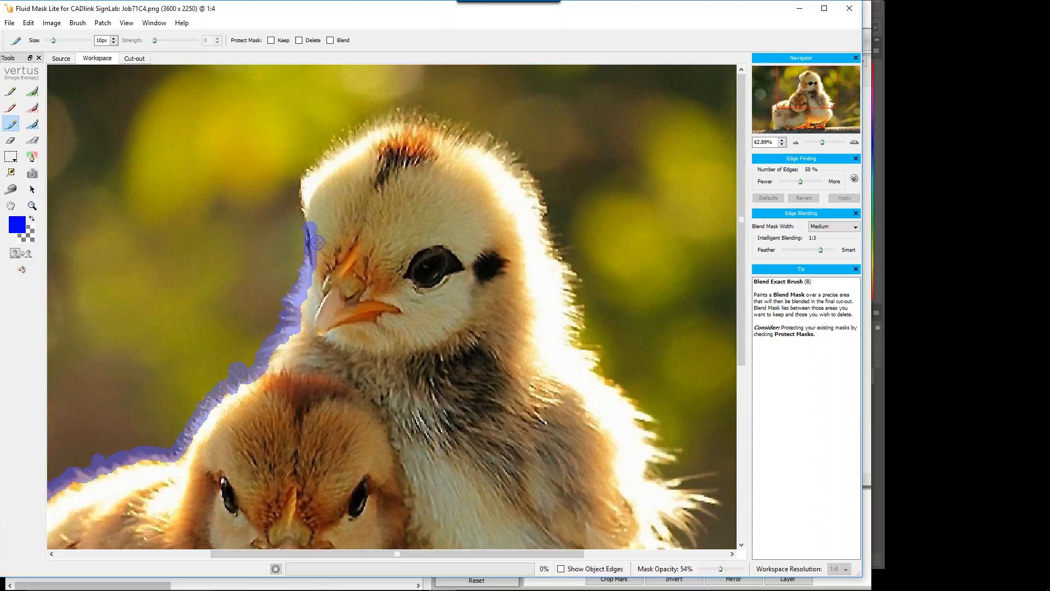
Step: Paint the blend mask up the larger chick's forehead, enlarge the brush to 16 px, and continue over the head and down the neck
mouse_move(313, 253)
mouse_down()
mouse_move(302, 230)
mouse_move(305, 170)
mouse_up()
key(bracketright)
key(bracketright)
key(bracketright)
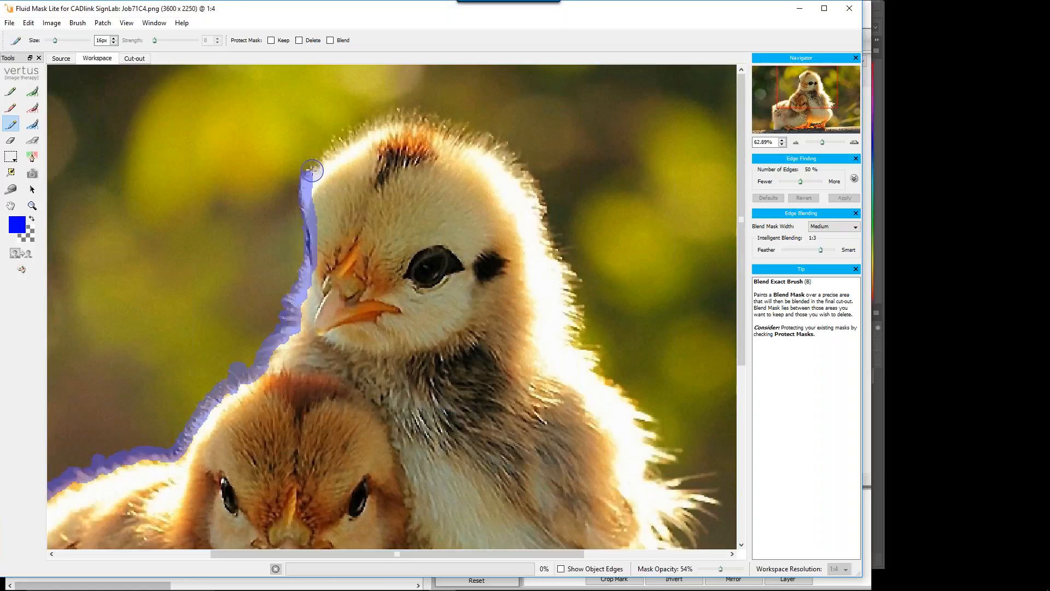
mouse_move(312, 171)
mouse_down()
mouse_move(355, 129)
mouse_move(402, 113)
mouse_move(501, 146)
mouse_move(570, 277)
mouse_move(591, 356)
mouse_up()
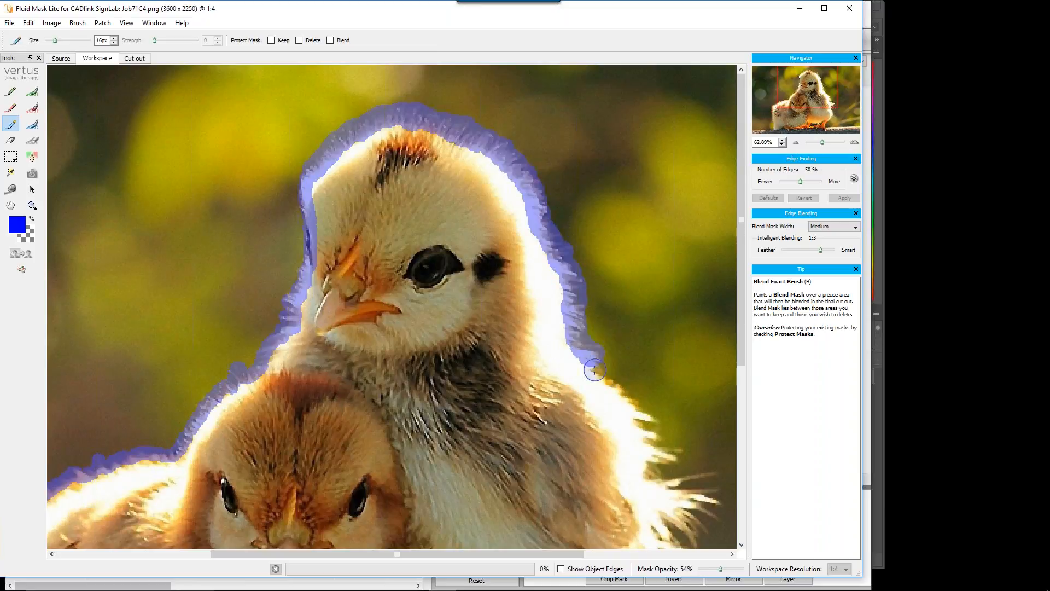
Step: Extend the blend mask down the larger chick's back to the feathers sticking out at its side
key(h)
drag(578, 437, 393, 320)
key(b)
mouse_move(404, 250)
mouse_down()
mouse_move(465, 323)
mouse_move(449, 335)
mouse_move(478, 339)
mouse_move(449, 345)
mouse_move(470, 375)
mouse_up()
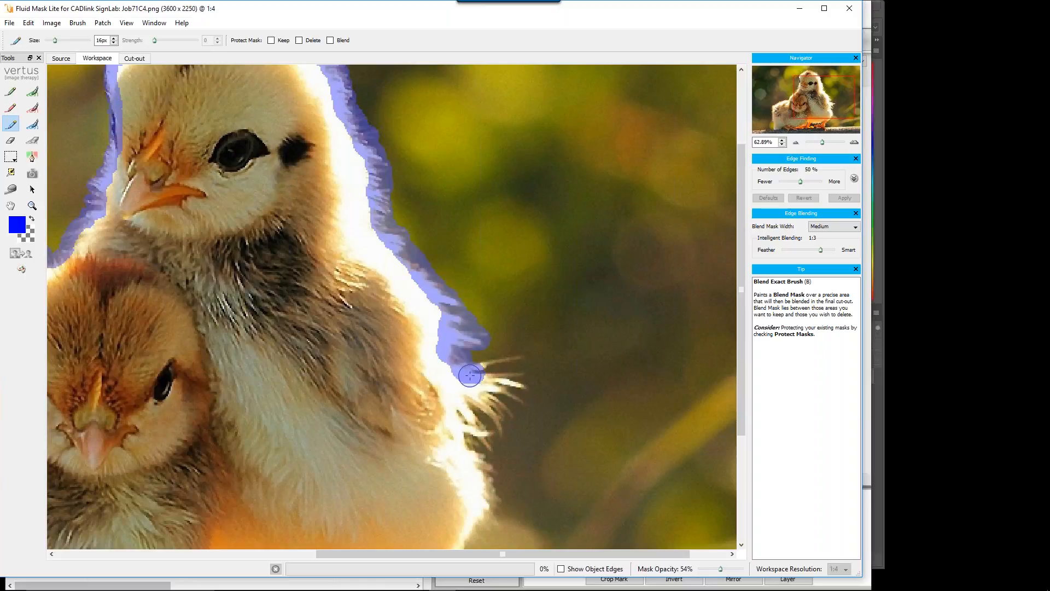
Step: Reduce the brush to 9 px and paint the blend mask over the protruding side feathers and down the larger chick's rear edge
key([)
key([)
mouse_move(480, 369)
mouse_down()
mouse_move(522, 358)
mouse_move(485, 376)
mouse_move(525, 379)
mouse_move(495, 378)
mouse_move(523, 389)
mouse_up()
mouse_move(491, 384)
mouse_down()
mouse_move(521, 404)
mouse_move(482, 391)
mouse_move(507, 420)
mouse_move(492, 405)
mouse_move(500, 437)
mouse_move(478, 402)
mouse_move(465, 399)
mouse_move(485, 435)
mouse_move(459, 412)
mouse_move(496, 506)
mouse_up()
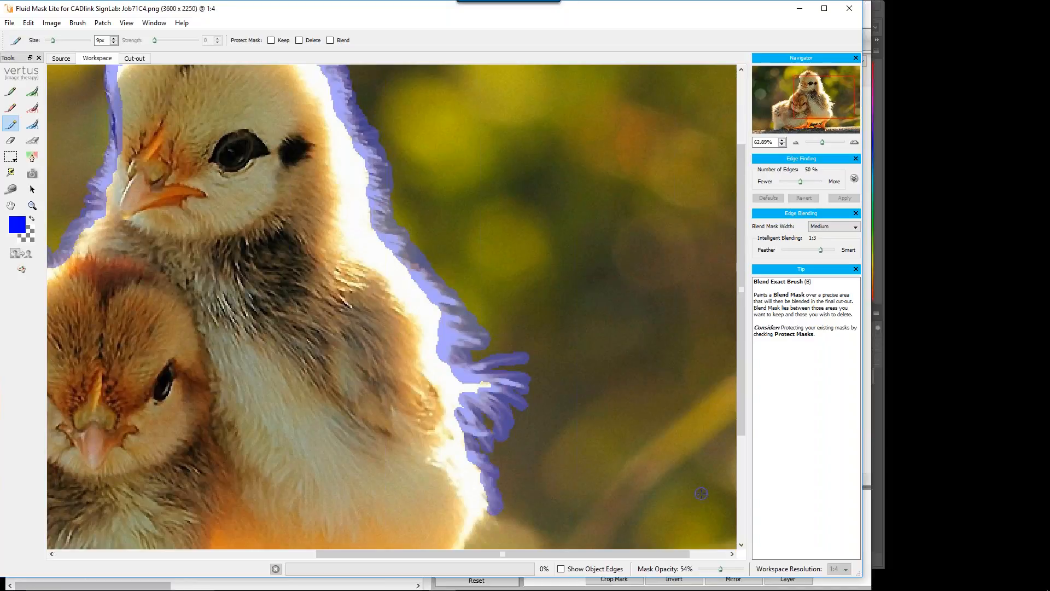
Step: Extend the blend mask along the larger chick's lower rear to the leg, and with a 12 px brush along the belly between the legs
key(h)
mouse_move(544, 474)
mouse_down()
mouse_move(465, 326)
mouse_move(475, 298)
mouse_up()
key(b)
drag(353, 421, 417, 328)
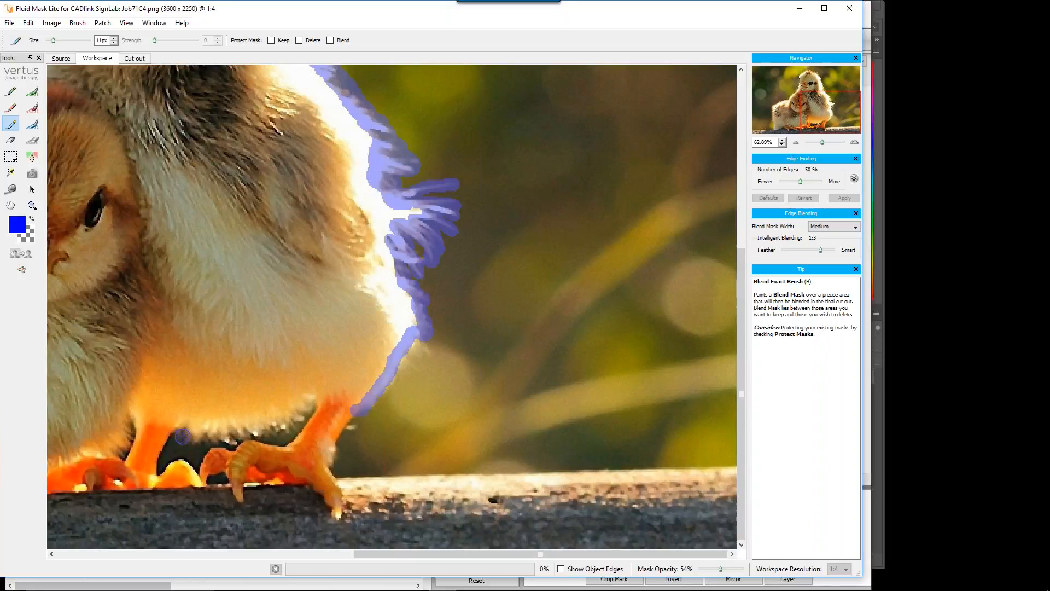
key(])
mouse_move(183, 436)
mouse_down()
mouse_move(280, 428)
mouse_move(316, 399)
mouse_up()
Step: Paint a short blend mask over the smaller chick's fluff in the dark gap beside the larger chick's other leg
key(space)
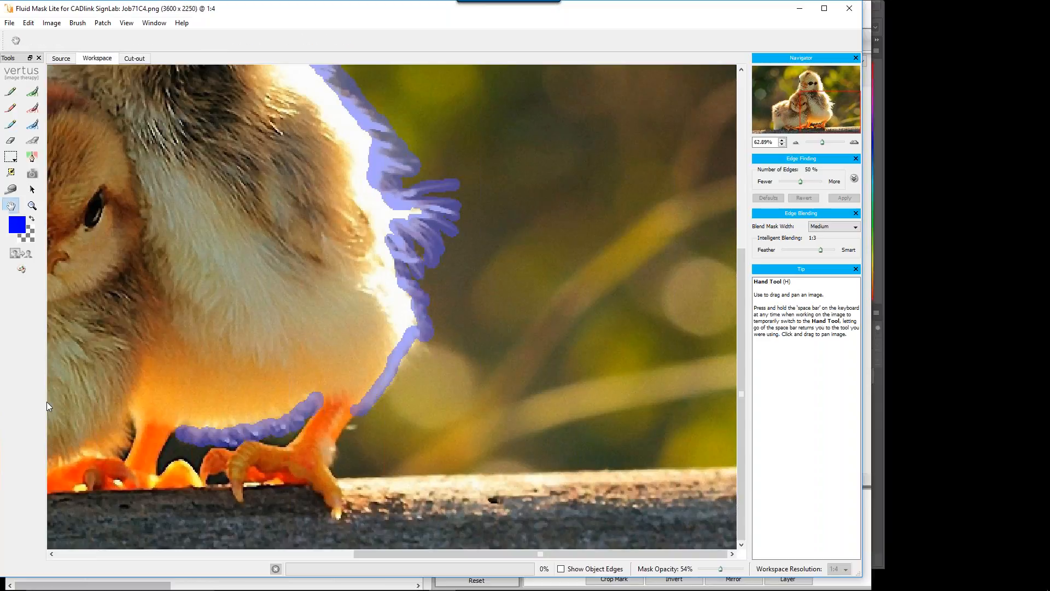
drag(47, 401, 280, 407)
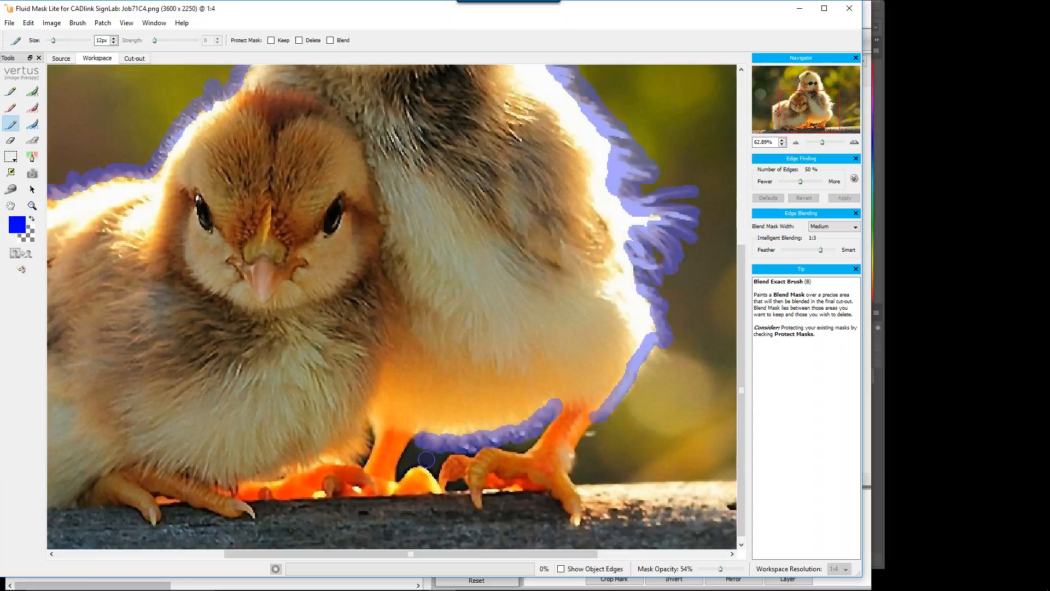
click(362, 430)
drag(363, 439, 351, 463)
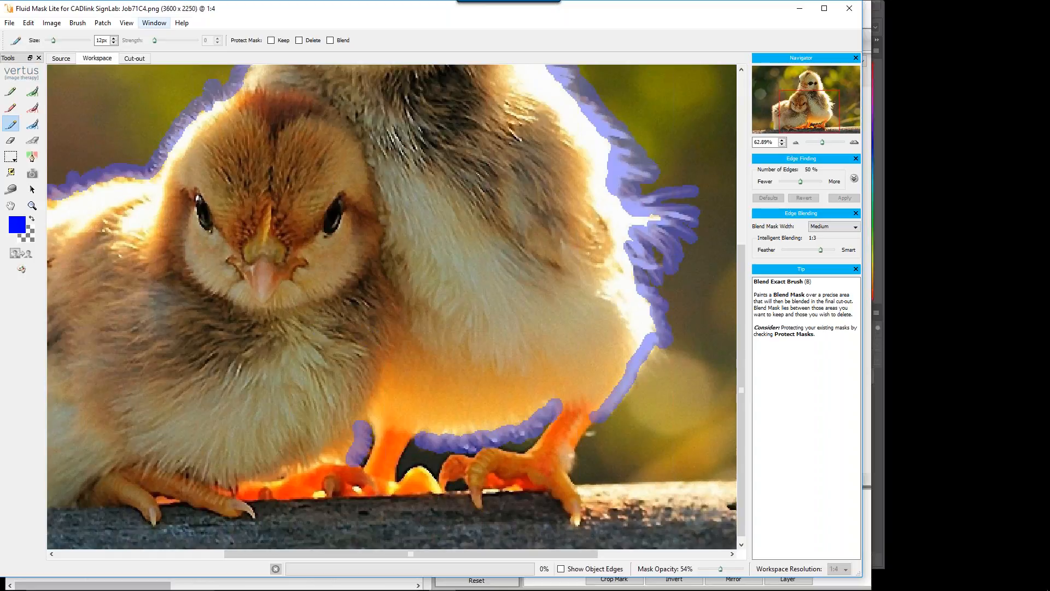
click(33, 96)
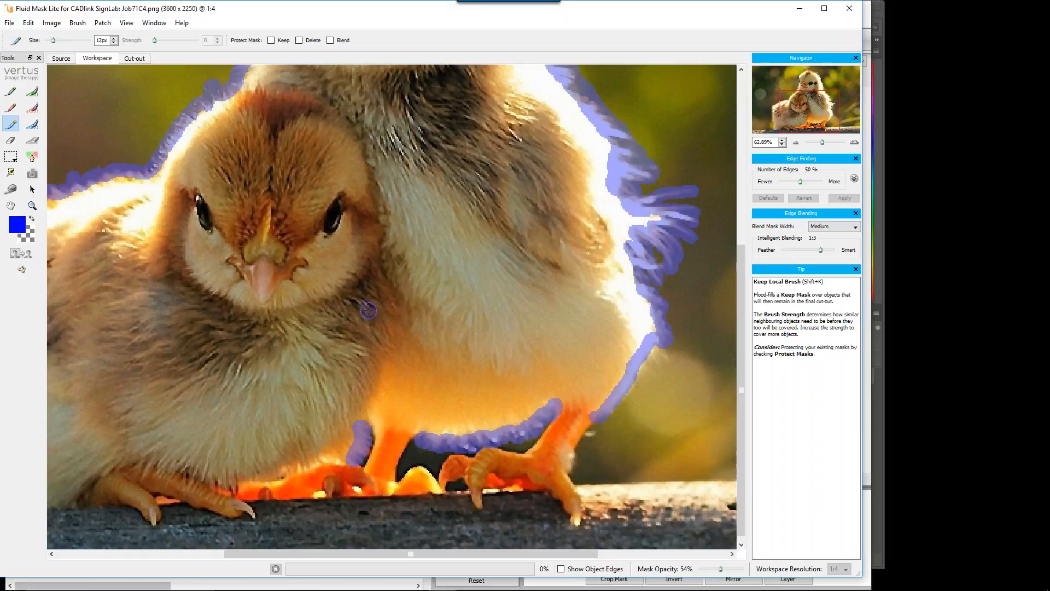
key(k)
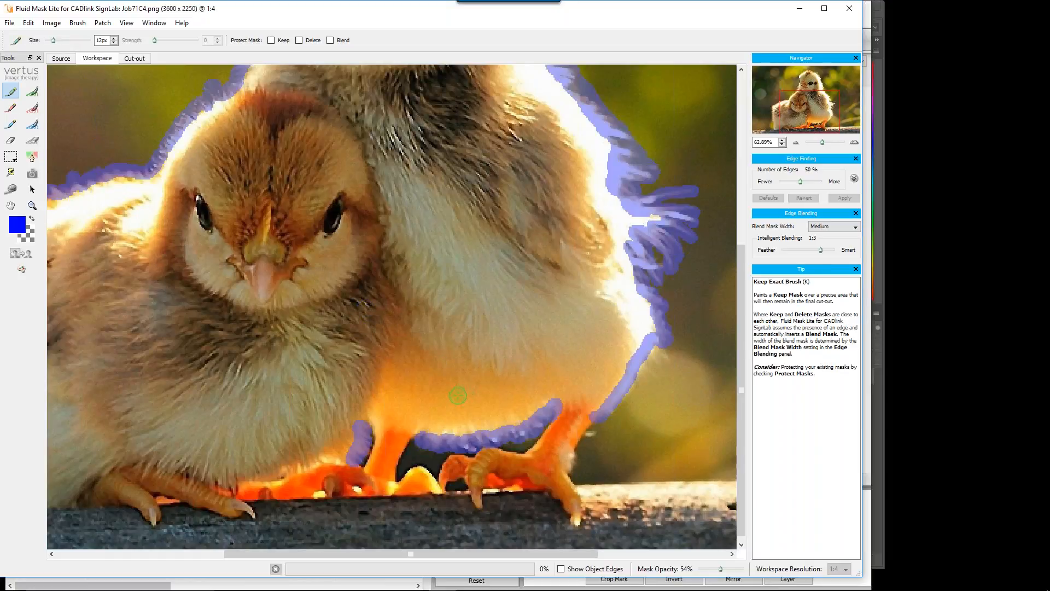
key(d)
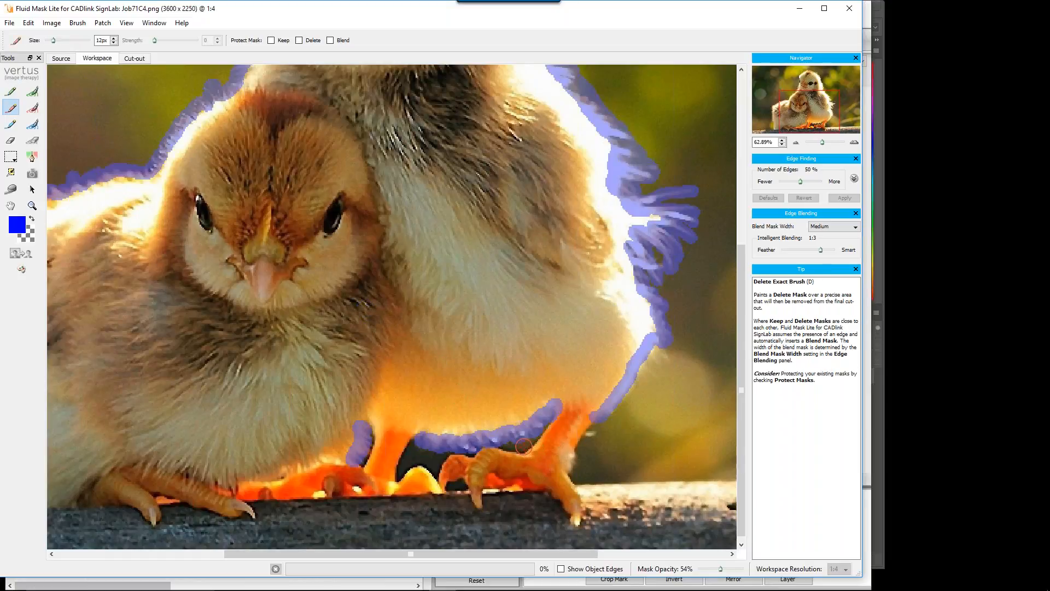
key(b)
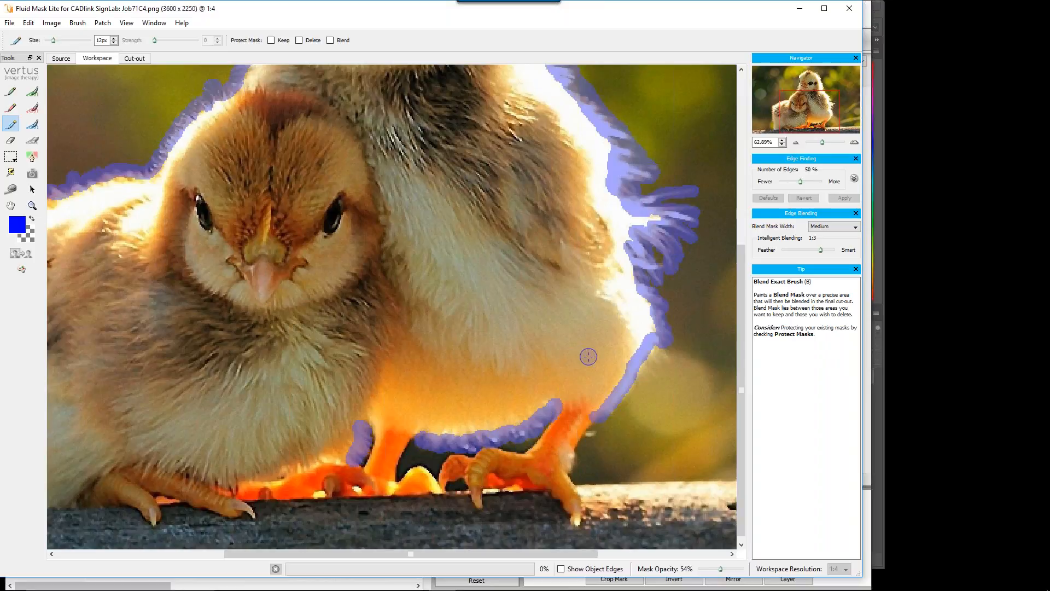
key(e)
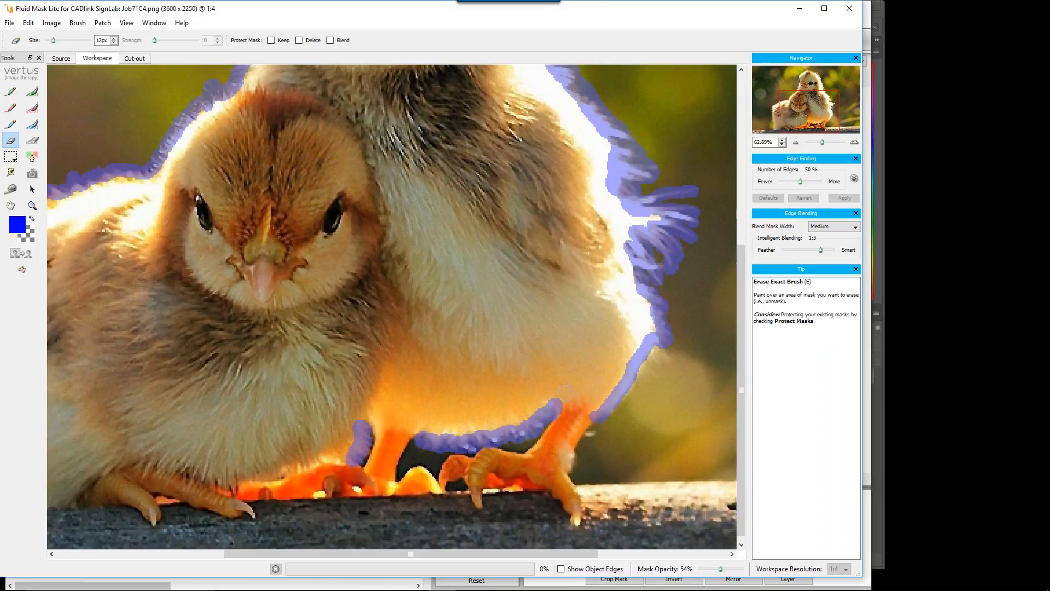
Step: Paint a keep mask with the 12 px Keep Exact Brush down the outer edge of the larger chick's leg, starting at the blend mask
key(k)
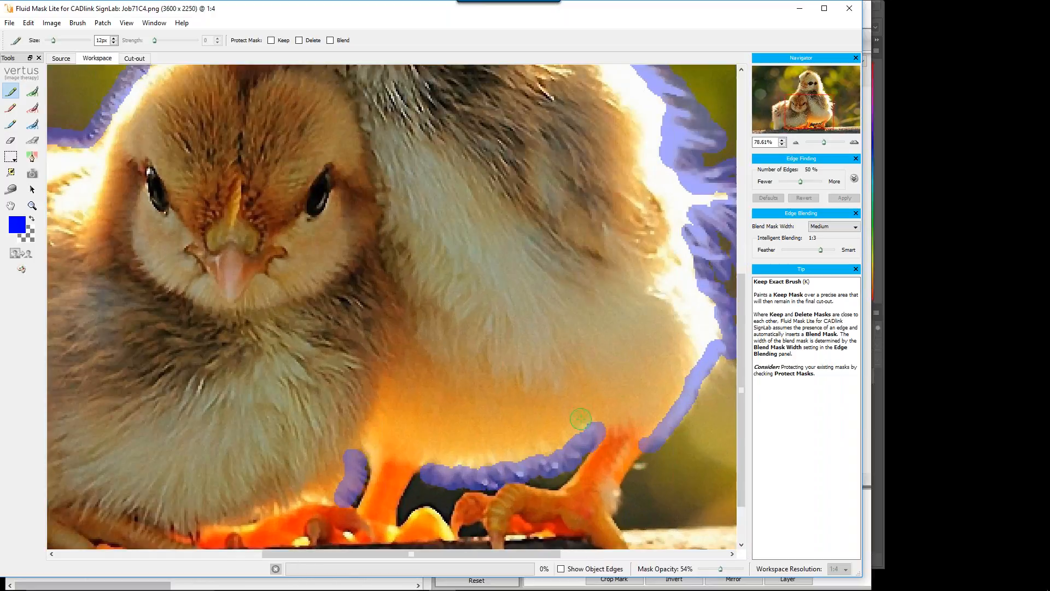
scroll(582, 419, up, 3)
key(h)
drag(584, 461, 332, 203)
key(k)
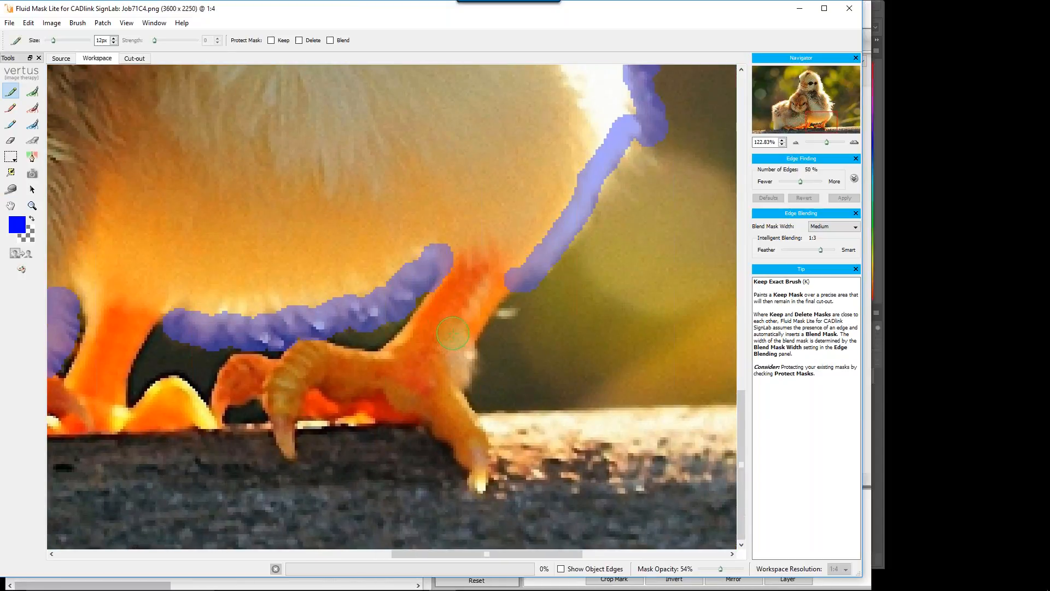
click(461, 333)
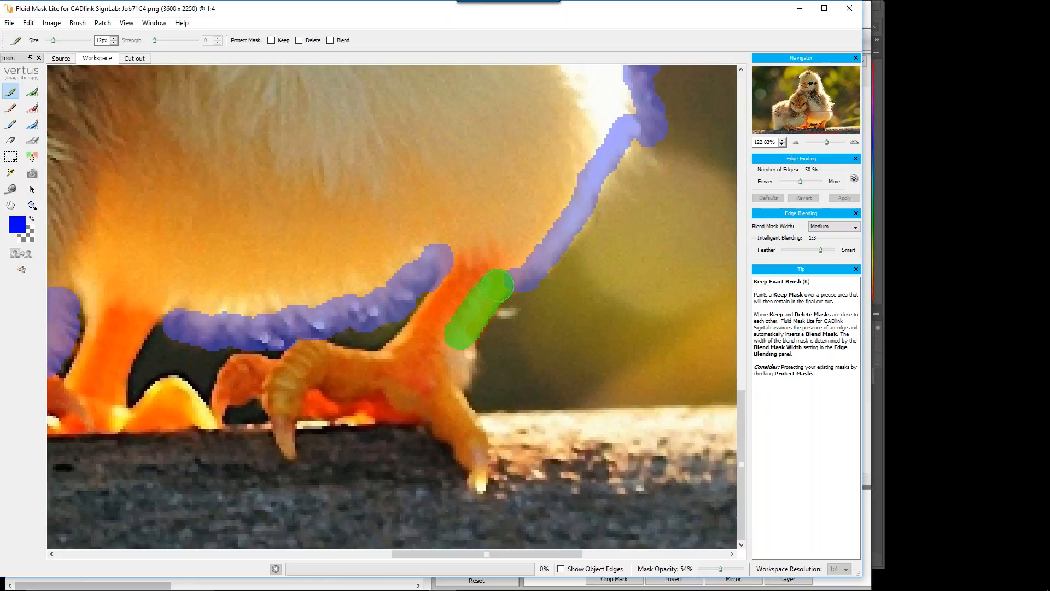
drag(500, 282, 500, 283)
click(459, 345)
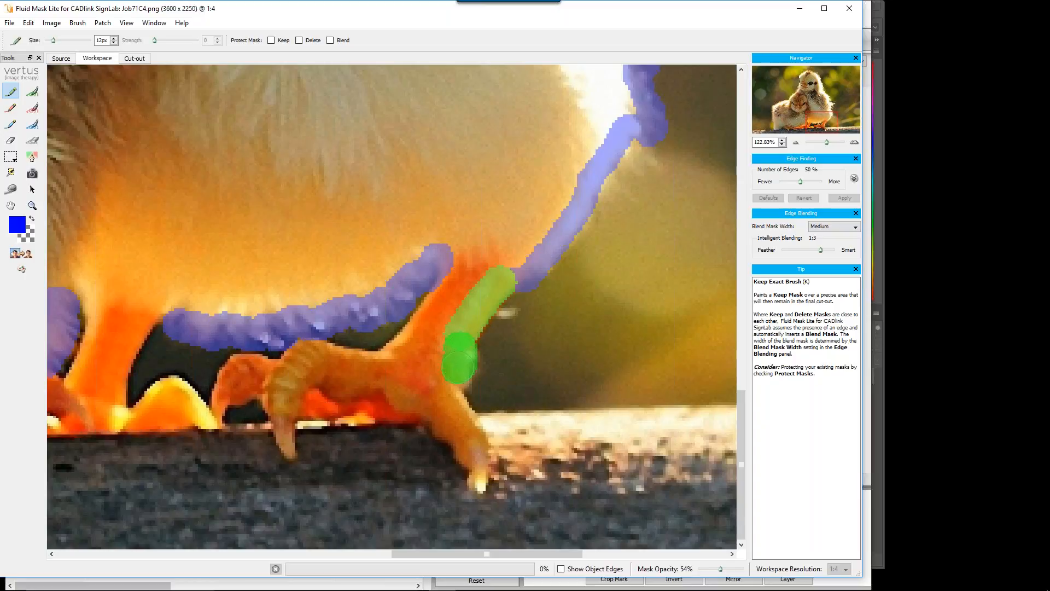
mouse_move(458, 365)
mouse_down()
mouse_move(443, 389)
mouse_move(449, 380)
mouse_up()
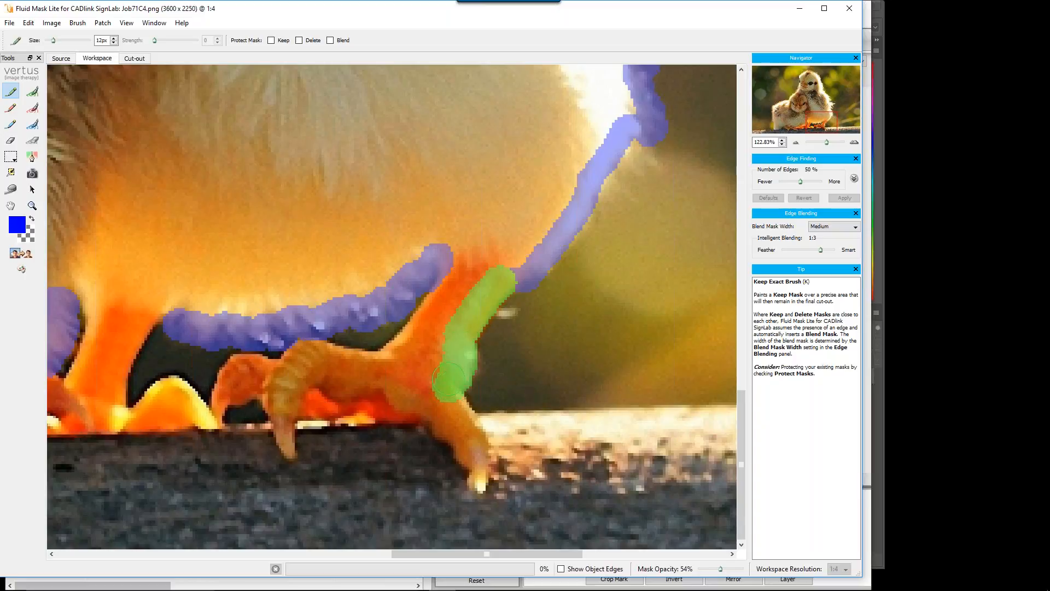
Step: Lower the mask opacity to 36% and, with a 4 px keep brush, outline the toe below the leg and back under the foot
mouse_move(739, 576)
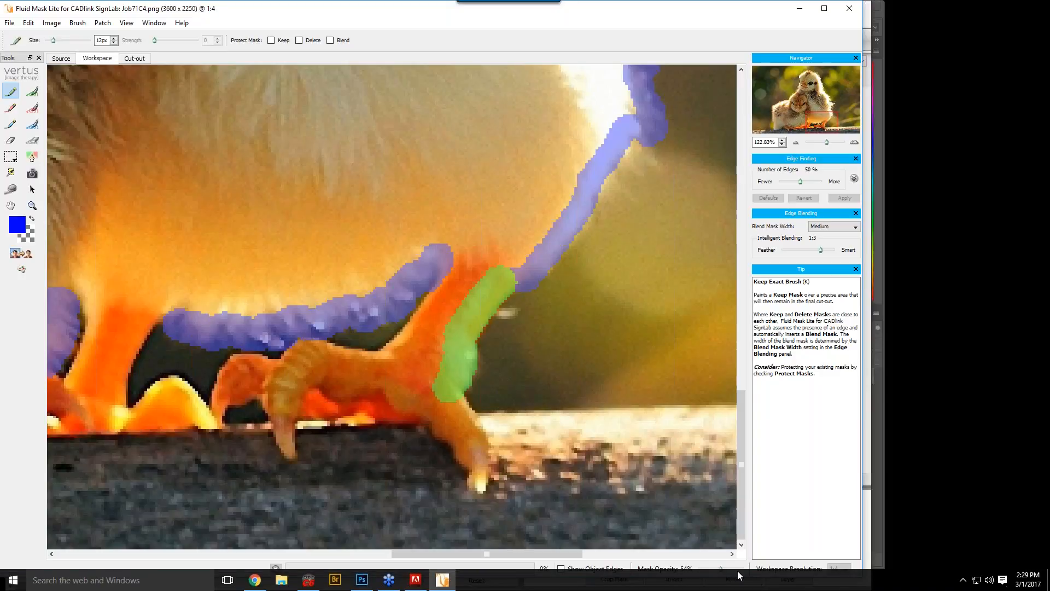
click(713, 572)
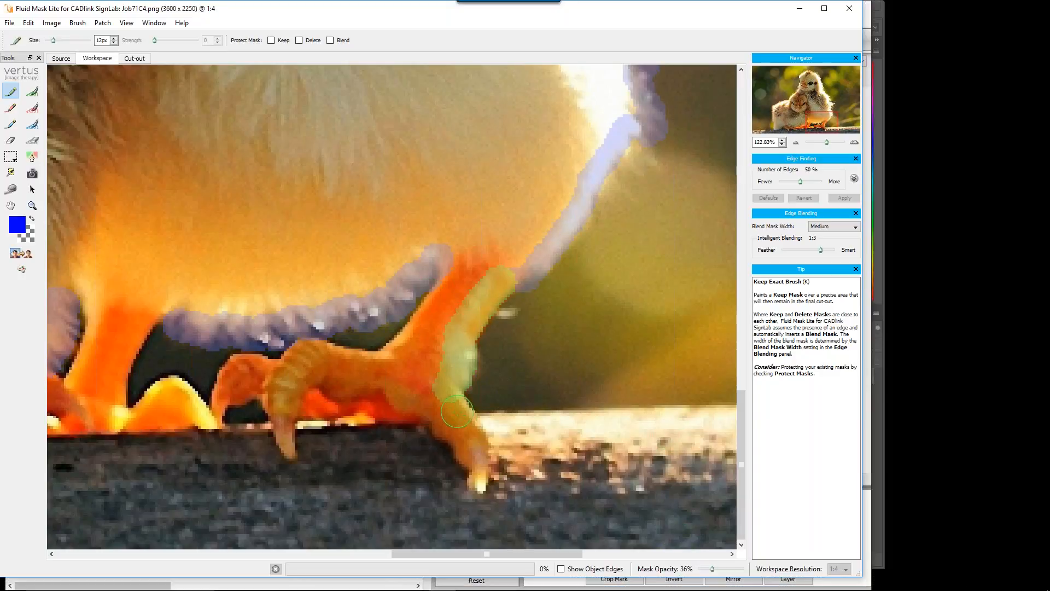
scroll(452, 405, down, 3)
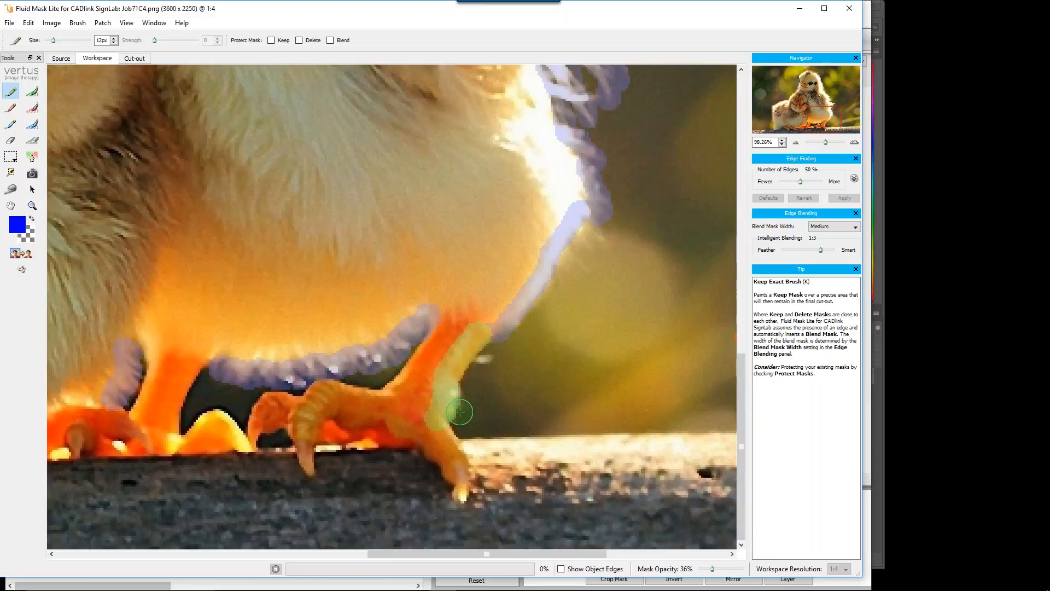
scroll(431, 421, up, 3)
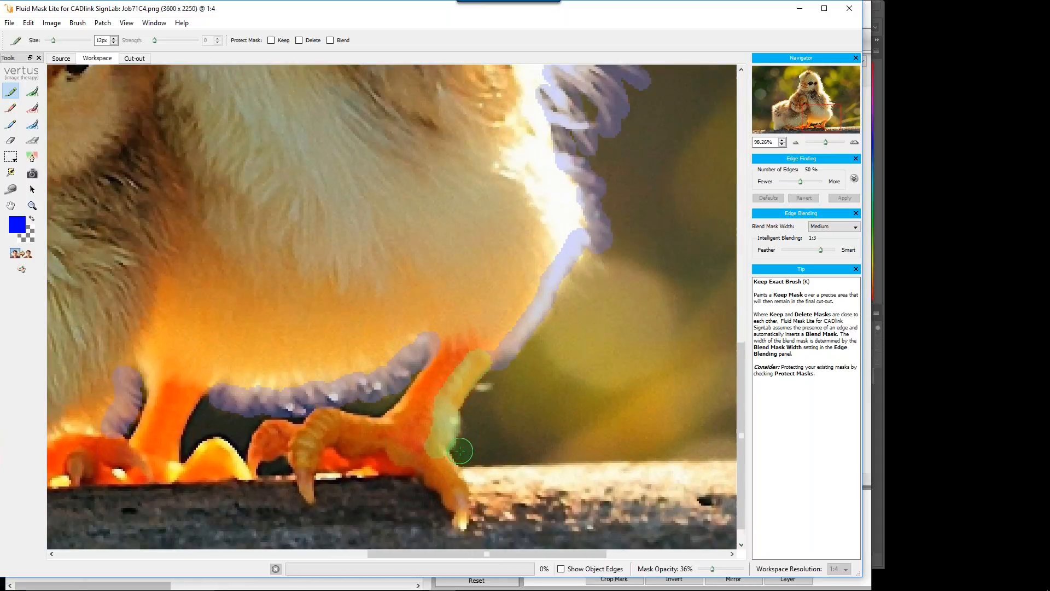
key(bracketleft)
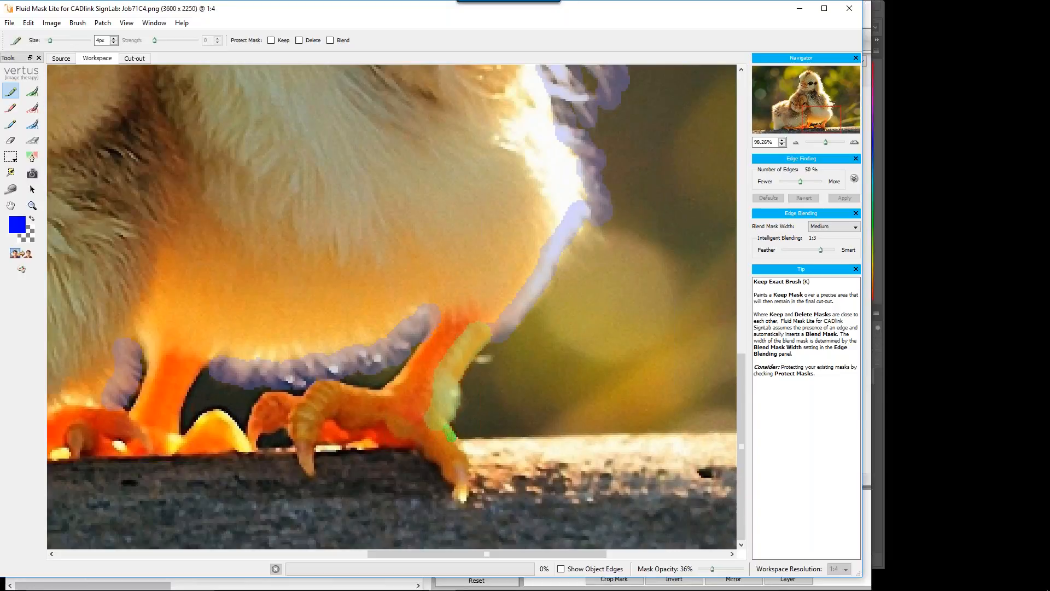
mouse_move(458, 443)
mouse_down()
mouse_move(462, 500)
mouse_move(437, 460)
mouse_move(379, 438)
mouse_up()
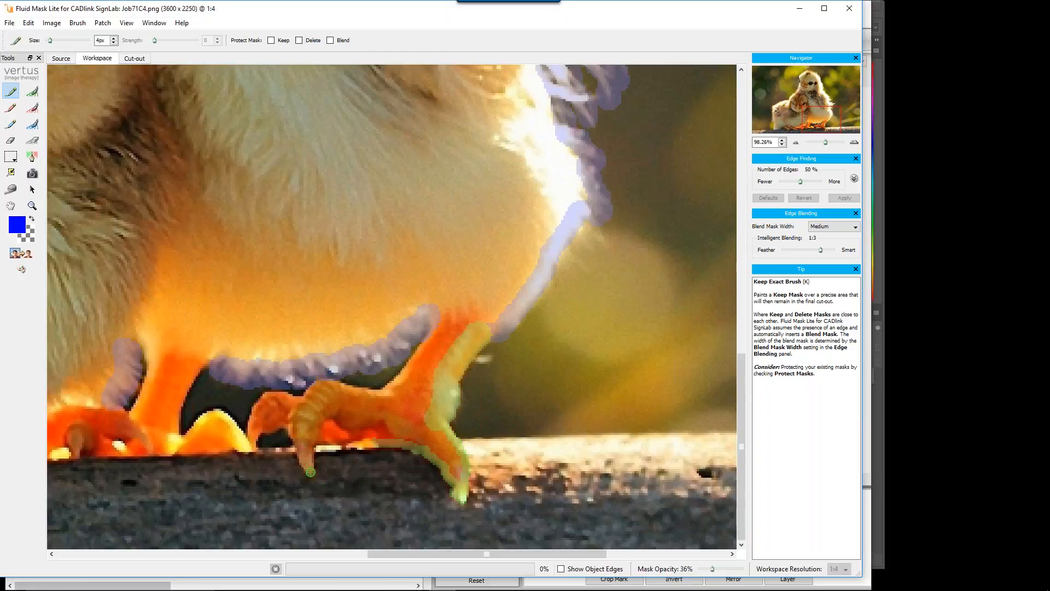
Step: Continue the keep mask along the underside of the larger chick's foot and around the claws of its remaining toes
mouse_move(310, 471)
mouse_down()
mouse_move(306, 455)
mouse_move(318, 443)
mouse_move(374, 439)
mouse_up()
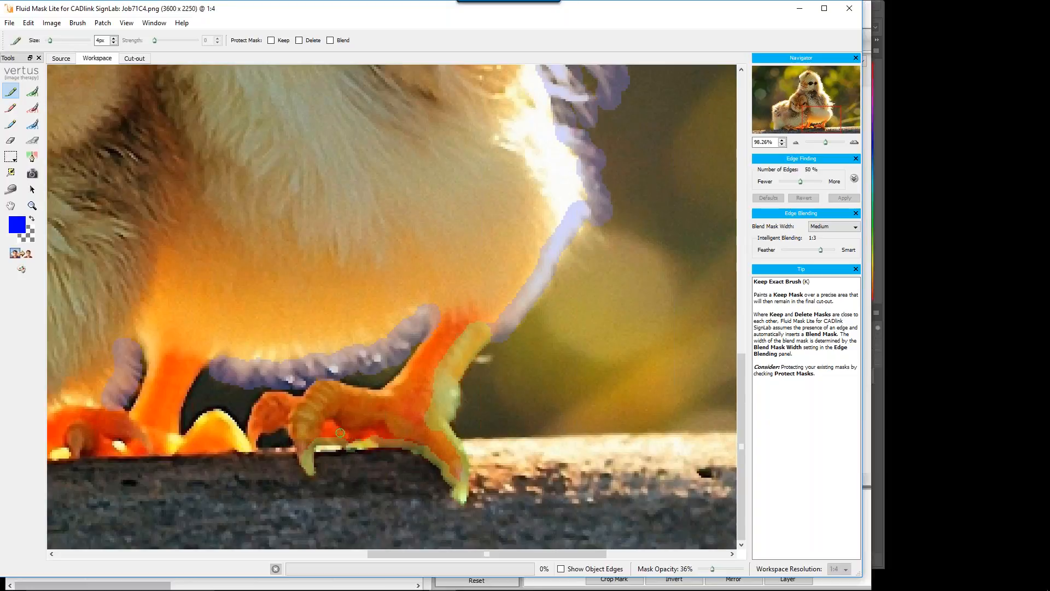
drag(292, 431, 306, 458)
drag(264, 428, 286, 429)
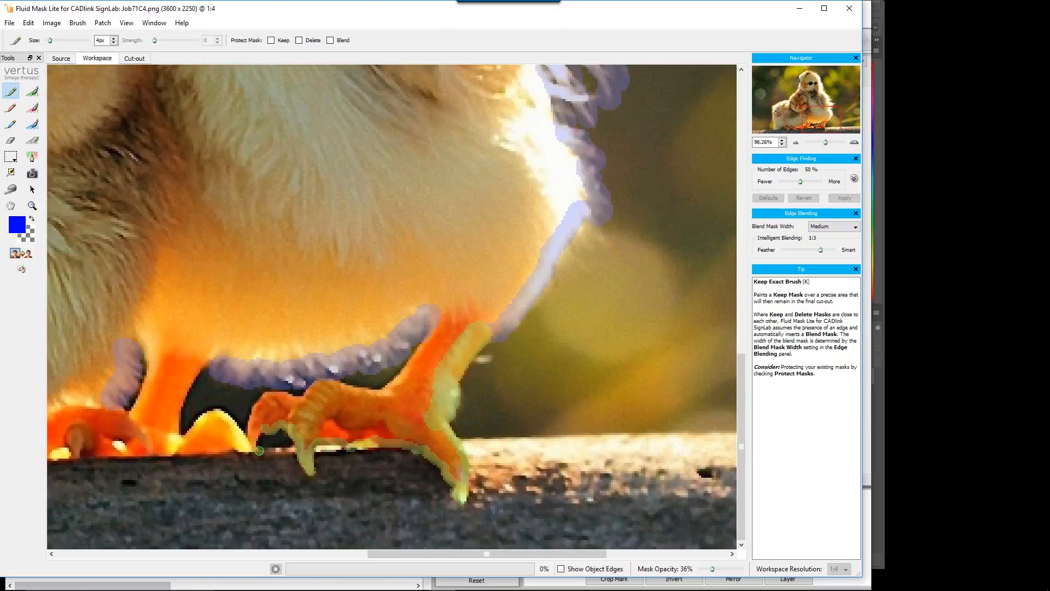
drag(255, 451, 263, 429)
Step: Paint the keep mask up the leg's inner edge, raise the mask opacity to 48%, and outline the tops of the toes
drag(387, 388, 397, 380)
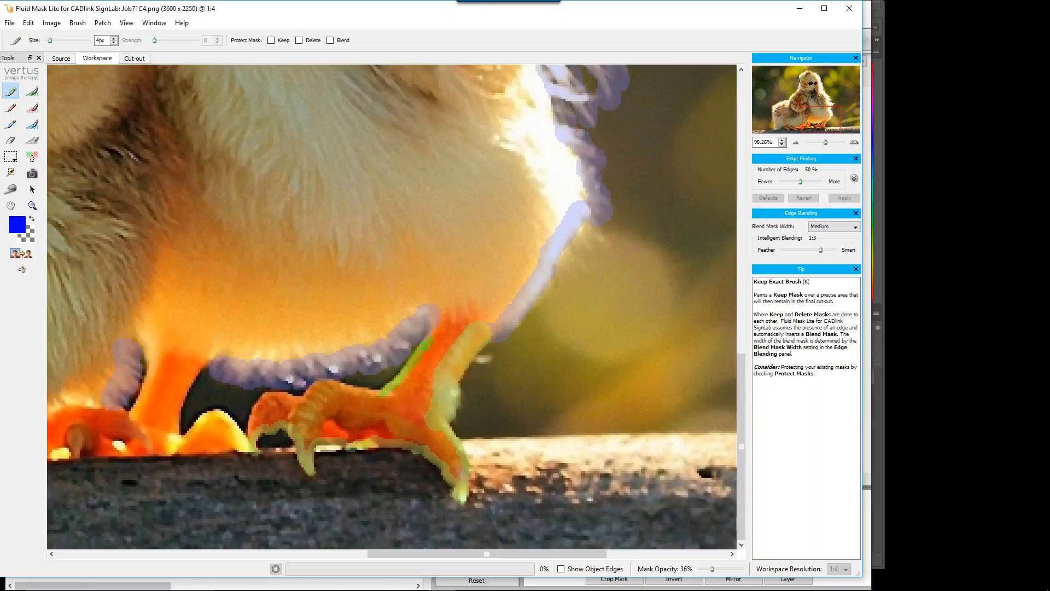
drag(436, 330, 440, 327)
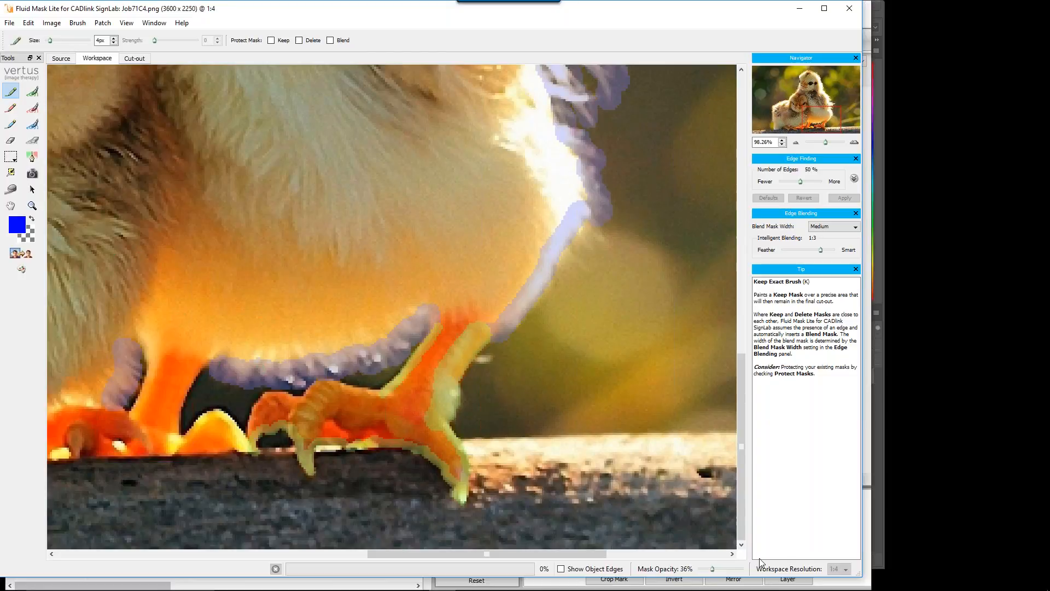
drag(712, 569, 719, 569)
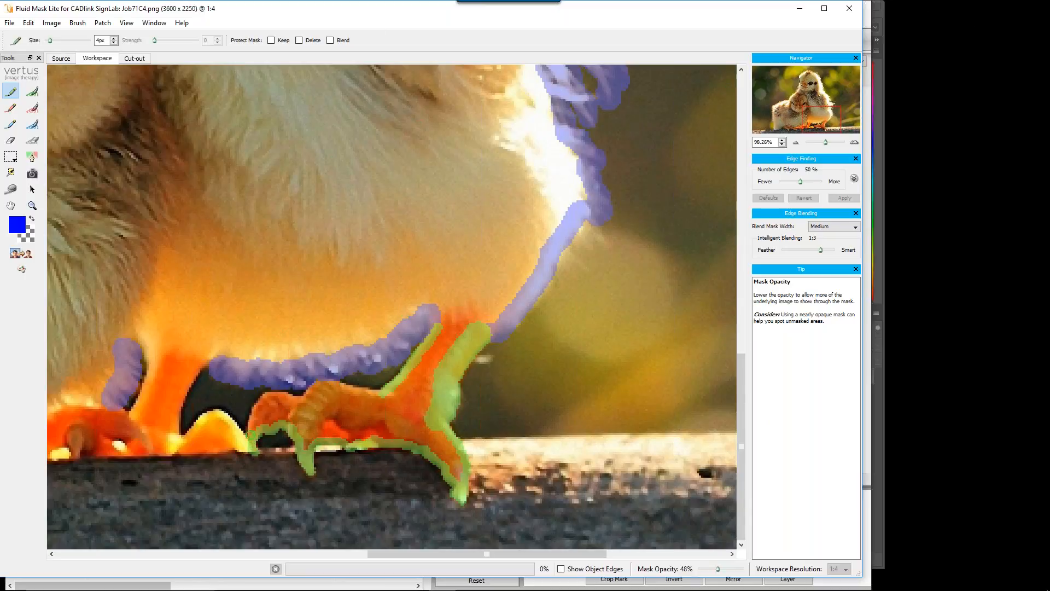
mouse_move(252, 422)
mouse_down()
mouse_move(263, 395)
mouse_move(295, 401)
mouse_move(336, 387)
mouse_up()
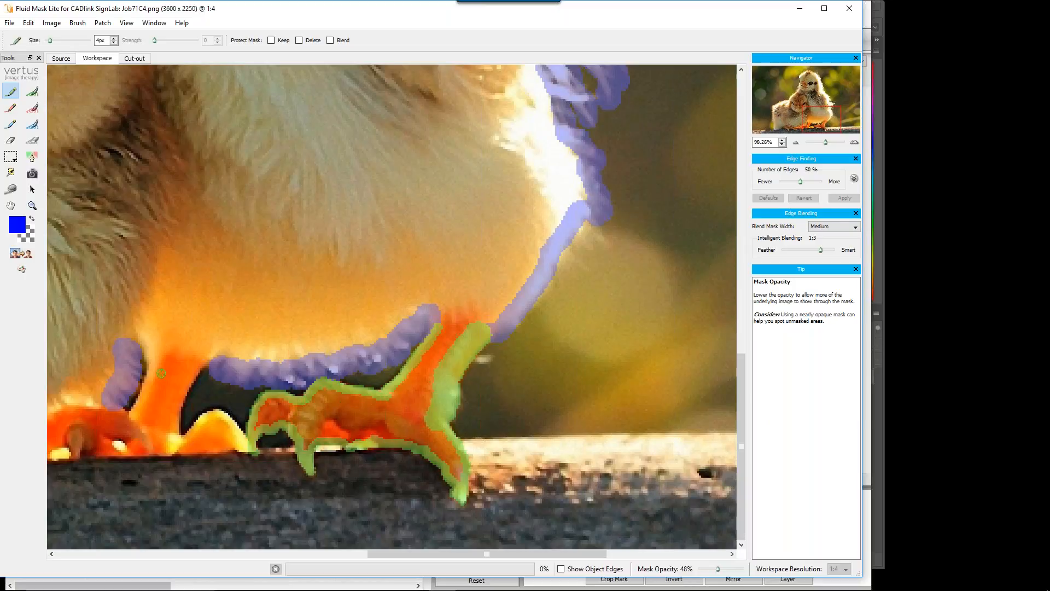
Step: Paint the keep mask along the larger chick's other leg beside the dark gap and all around the bright orange toe
key(h)
mouse_move(196, 375)
mouse_down()
mouse_move(432, 435)
mouse_move(521, 437)
mouse_move(521, 373)
mouse_move(555, 373)
mouse_up()
key(k)
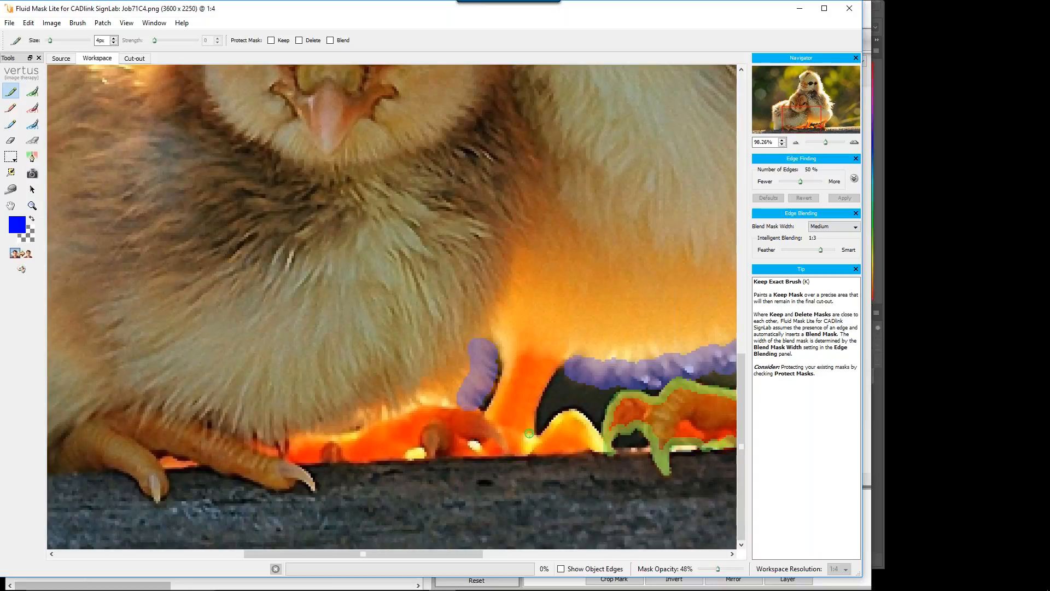
drag(531, 419, 565, 357)
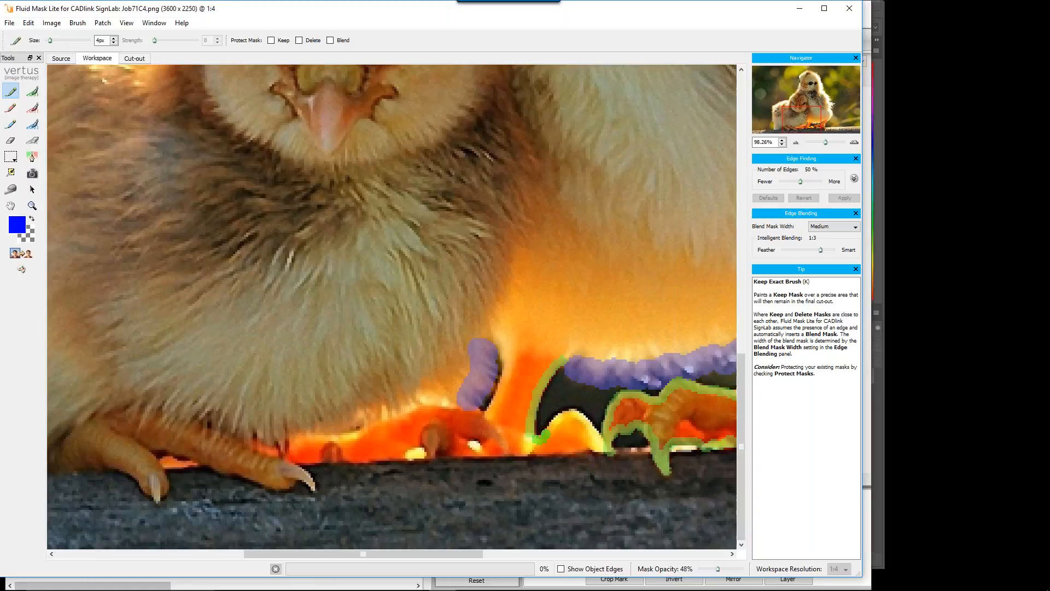
mouse_move(545, 433)
mouse_down()
mouse_move(579, 414)
mouse_move(606, 449)
mouse_up()
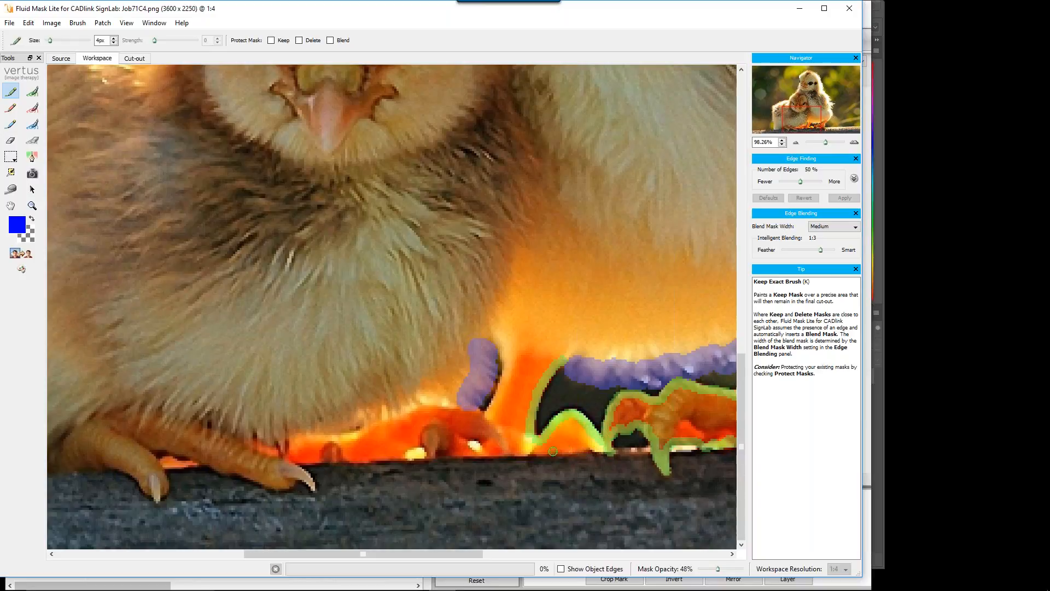
drag(528, 454, 549, 450)
drag(550, 450, 610, 450)
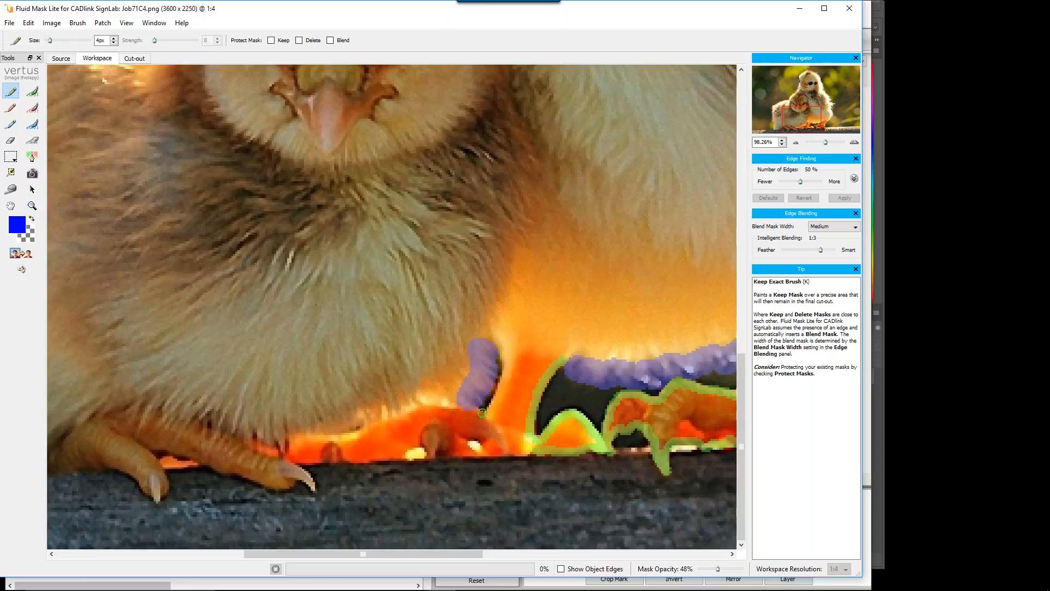
Step: Paint the keep mask on that leg's opposite edge beside the short blend mask, and along the orange feet where they meet the log
mouse_move(478, 413)
mouse_down()
mouse_move(484, 419)
mouse_move(495, 405)
mouse_up()
drag(504, 380, 504, 356)
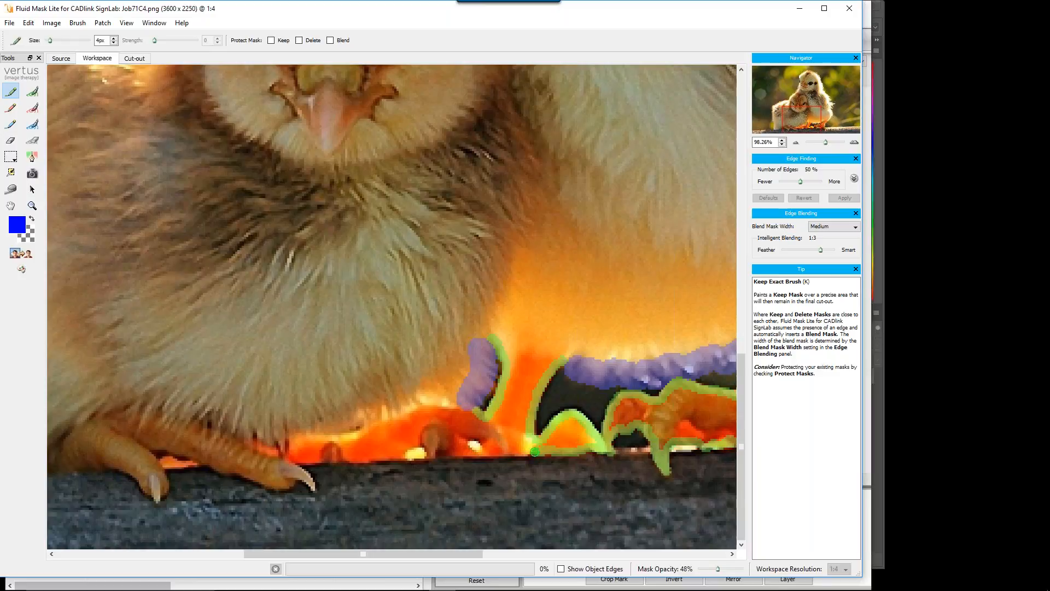
drag(535, 452, 455, 454)
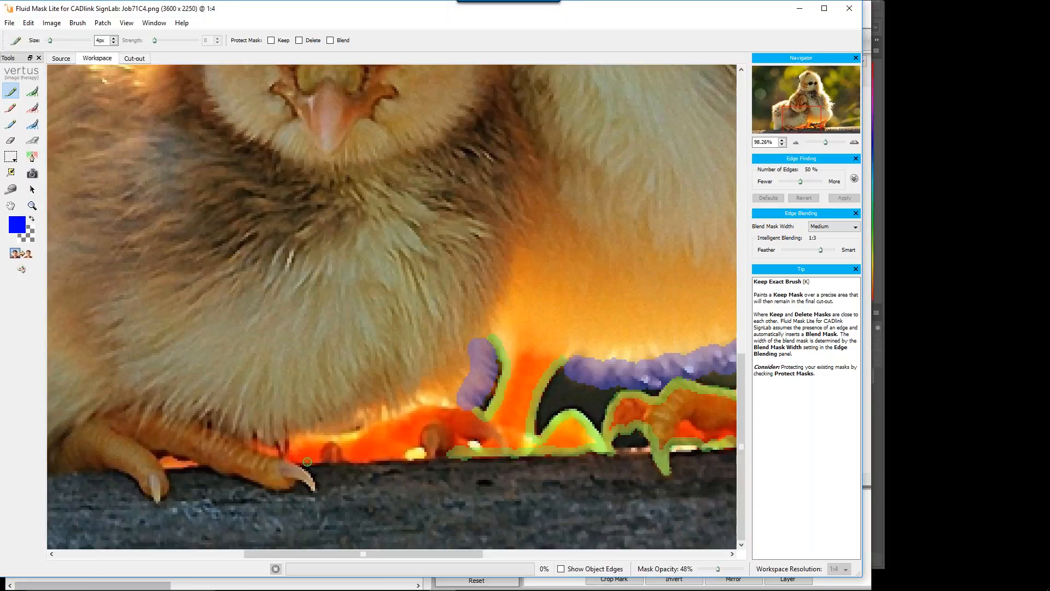
drag(308, 462, 399, 455)
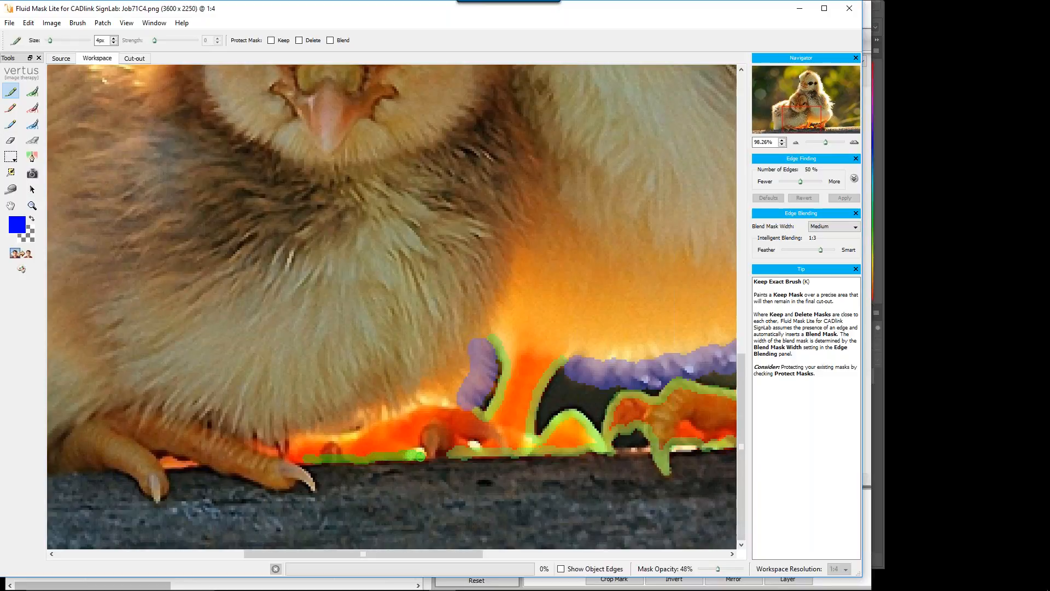
drag(420, 456, 453, 456)
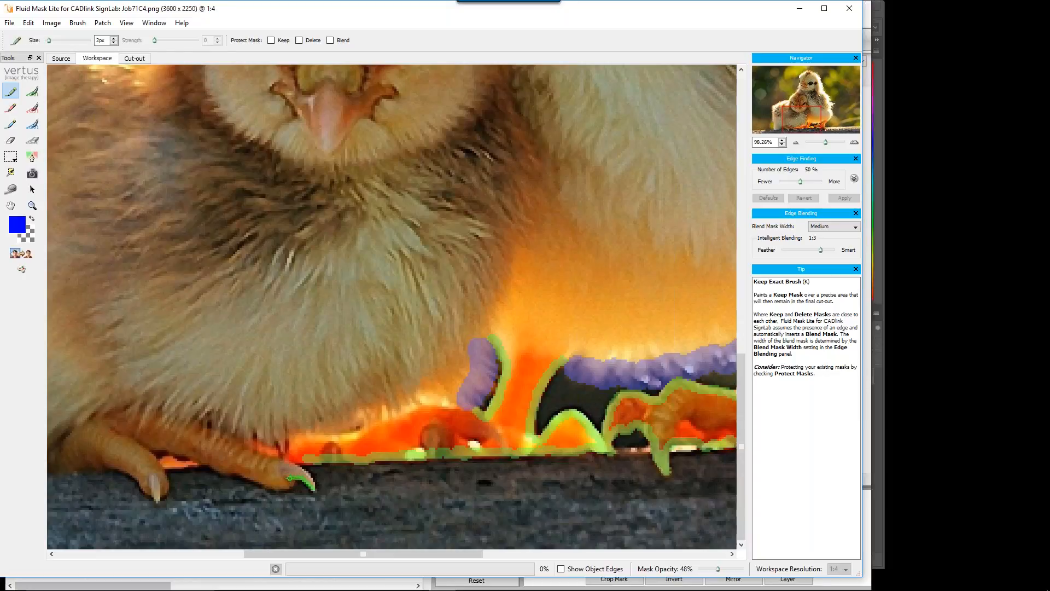
Step: Paint the keep mask around the smaller chick's claws and along the undersides of its toes with a slightly larger brush
drag(290, 479, 313, 479)
key(])
key(])
click(286, 479)
mouse_move(285, 482)
mouse_down()
mouse_move(168, 453)
mouse_move(151, 461)
mouse_move(161, 482)
mouse_move(137, 471)
mouse_up()
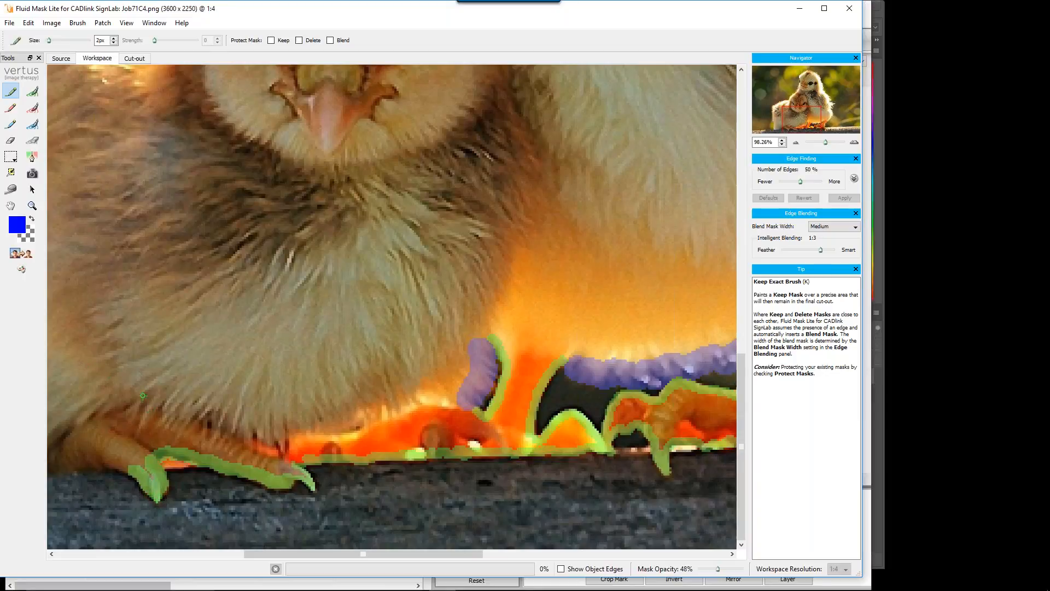
Step: Paint the keep mask at 6 px along the smaller chick's underside on the log, from the blend mask to its foot
key(h)
mouse_move(142, 395)
mouse_down()
mouse_move(275, 410)
mouse_move(553, 349)
mouse_up()
key(k)
key(bracketright)
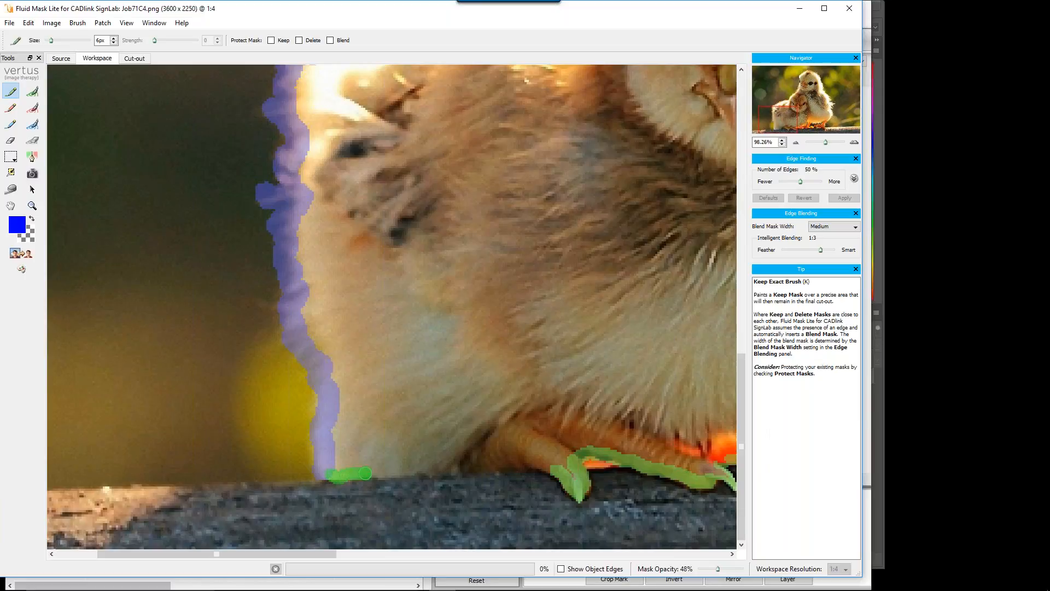
drag(365, 473, 559, 473)
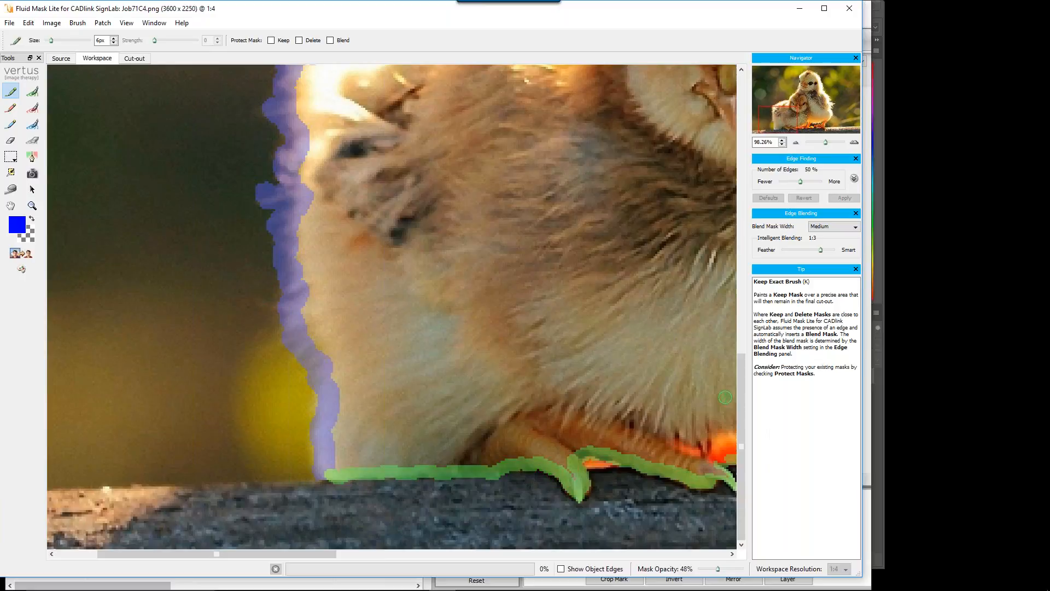
Step: Choose the Delete Local Brush and protect the existing keep and blend masks
scroll(726, 397, down, 5)
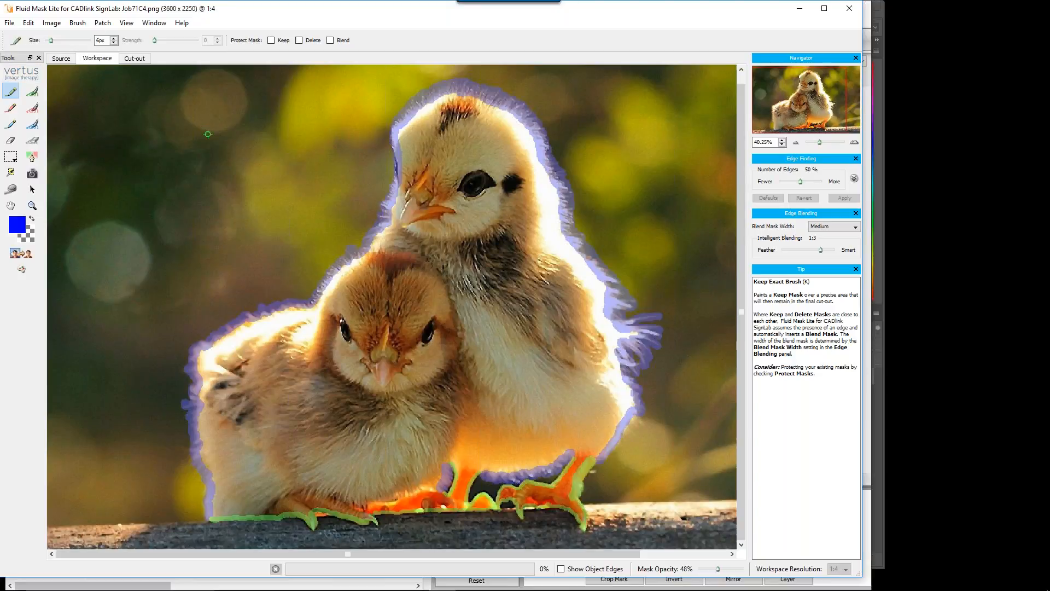
click(32, 108)
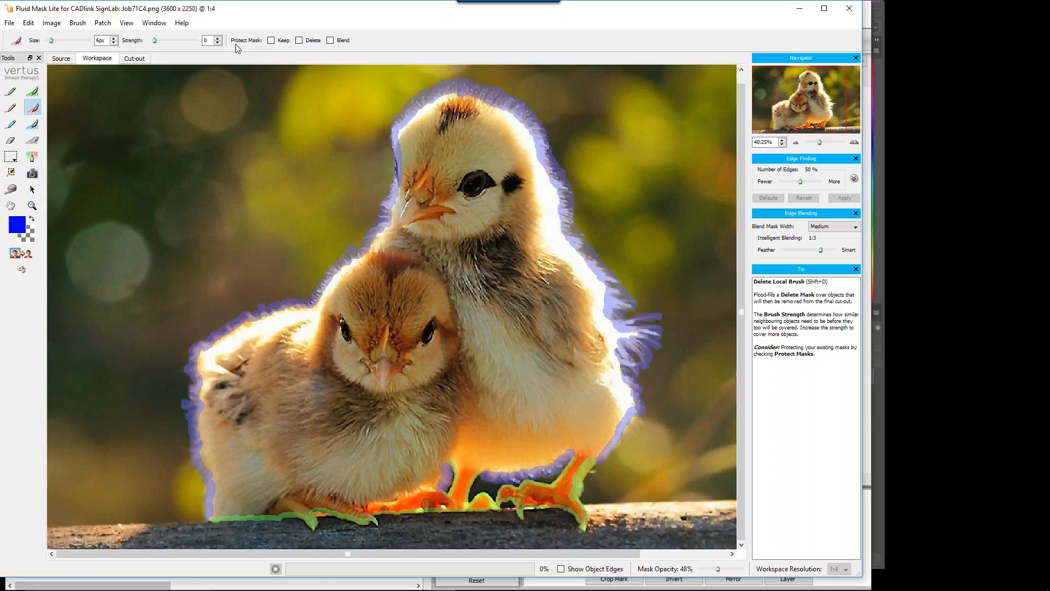
click(271, 41)
click(330, 40)
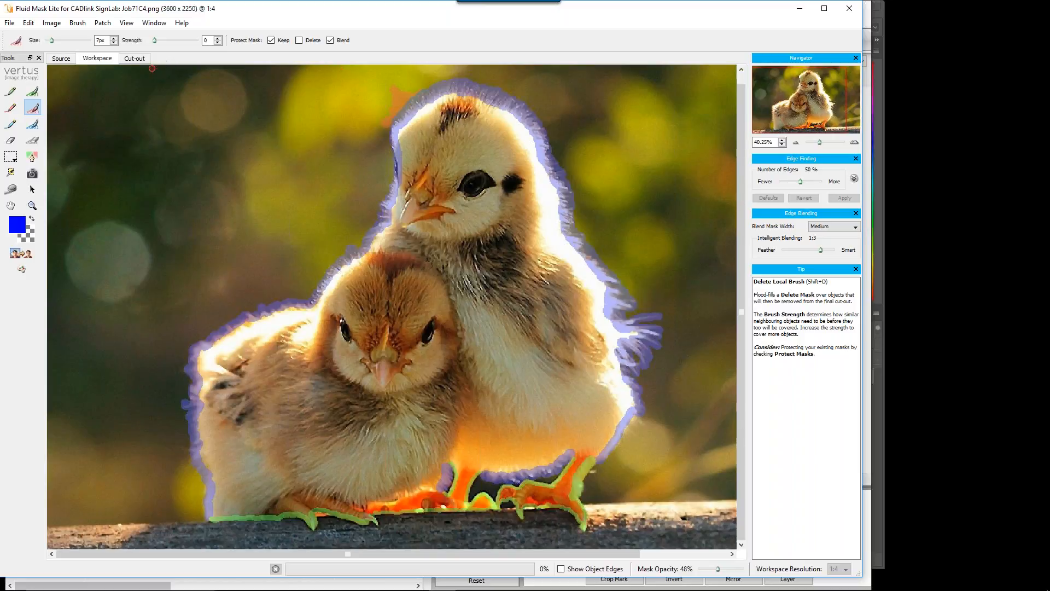
Step: Enlarge the brush to 111 px and paint the delete mask over the photo's upper-left background up to the larger chick's head
key(bracketright)
key(bracketright)
key(bracketright)
key(bracketright)
key(bracketright)
key(bracketright)
key(bracketright)
key(bracketright)
key(bracketright)
key(bracketright)
key(bracketright)
key(bracketright)
key(bracketright)
key(bracketright)
key(bracketright)
key(bracketright)
key(bracketright)
key(bracketright)
key(bracketright)
key(bracketright)
key(bracketright)
key(bracketright)
key(bracketright)
key(bracketright)
key(bracketright)
key(bracketright)
key(bracketright)
key(bracketright)
key(bracketright)
key(bracketright)
key(bracketright)
key(bracketright)
key(bracketright)
key(bracketright)
key(bracketright)
key(bracketright)
key(bracketright)
key(bracketright)
key(bracketright)
click(308, 111)
mouse_move(307, 111)
mouse_down()
mouse_move(180, 99)
mouse_move(93, 104)
mouse_move(94, 188)
mouse_move(430, 79)
mouse_up()
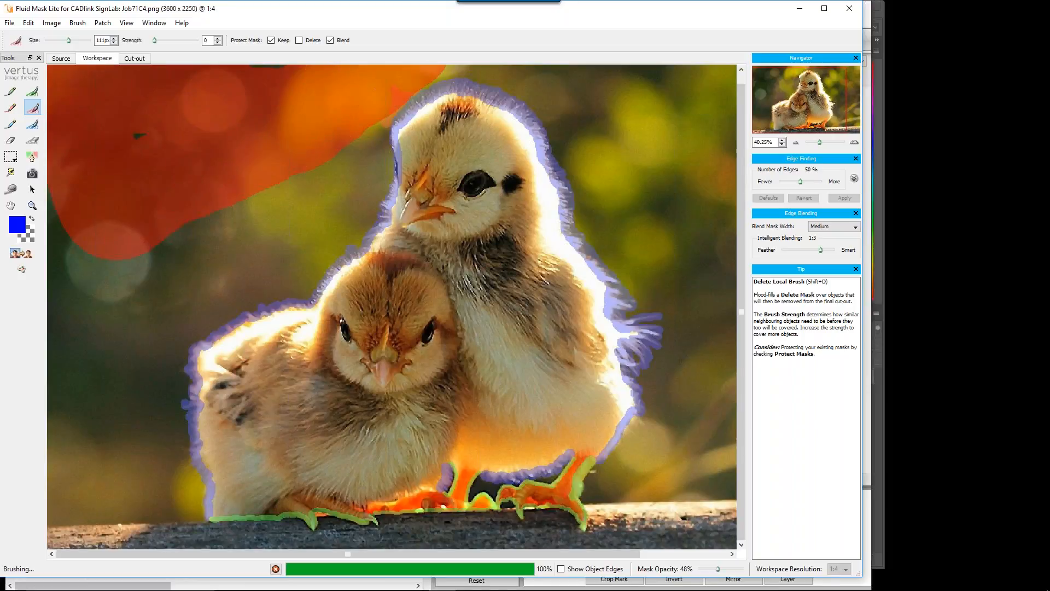
Step: Extend the delete mask over the lower-left background beside the smaller chick and over that end of the log
click(89, 470)
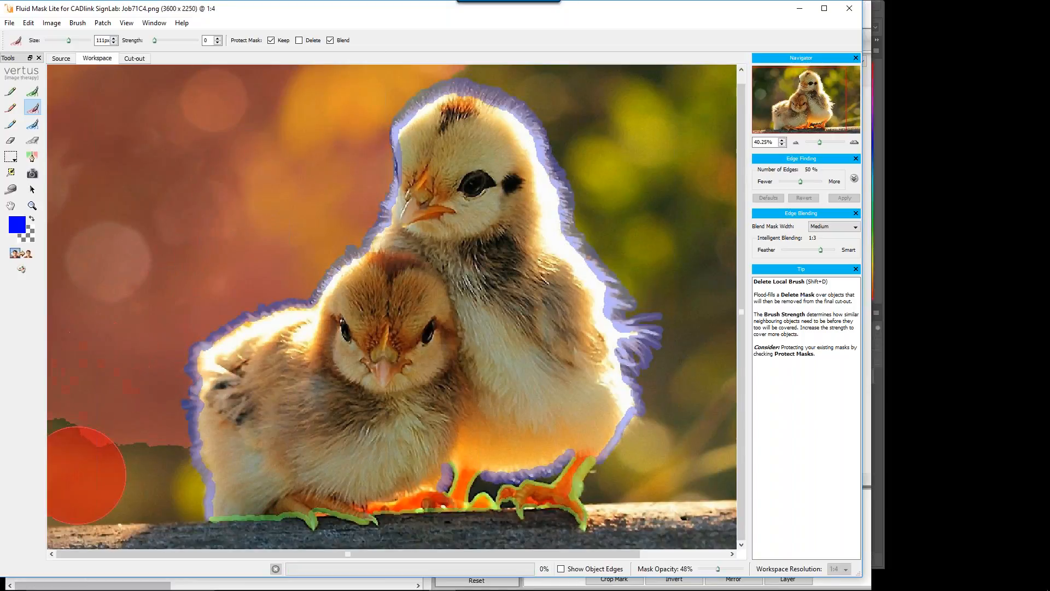
click(107, 520)
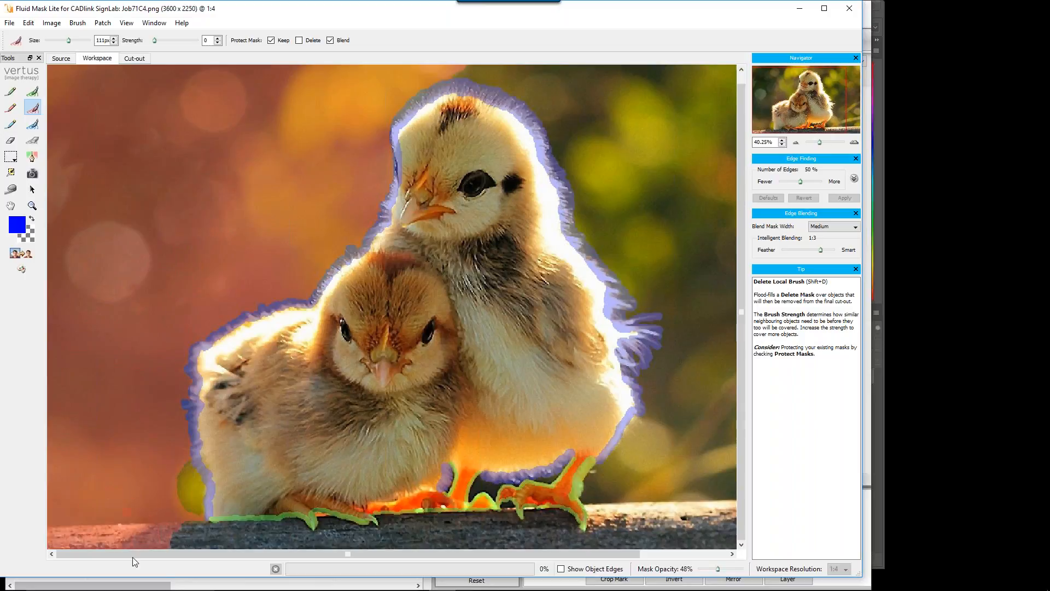
click(160, 494)
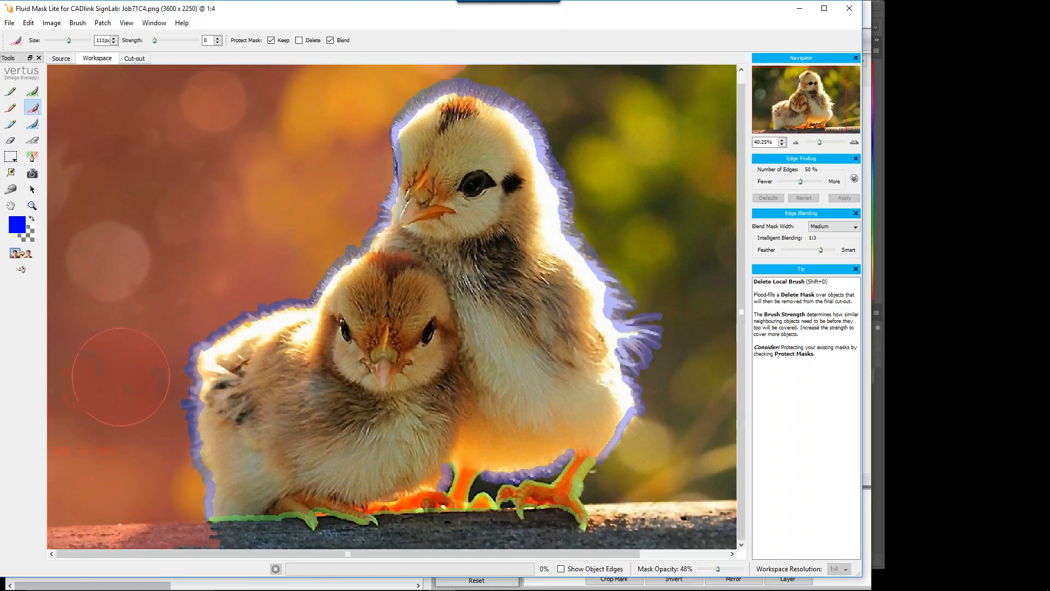
click(142, 382)
Step: Paint the delete mask over the background on the larger chick's side, temporarily showing the object edges as a guide
scroll(657, 199, down, 2)
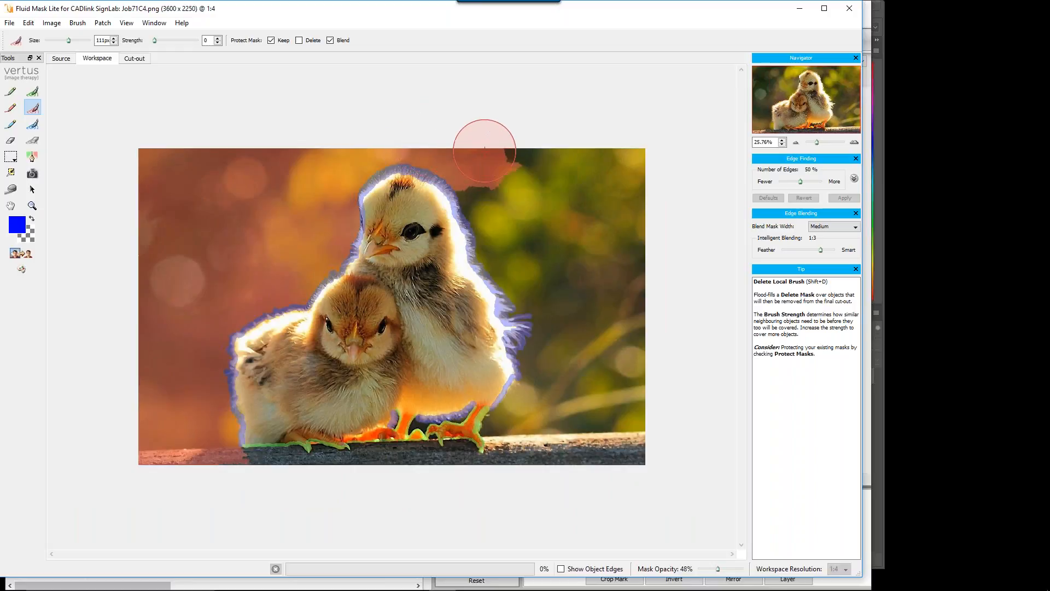
drag(486, 141, 705, 176)
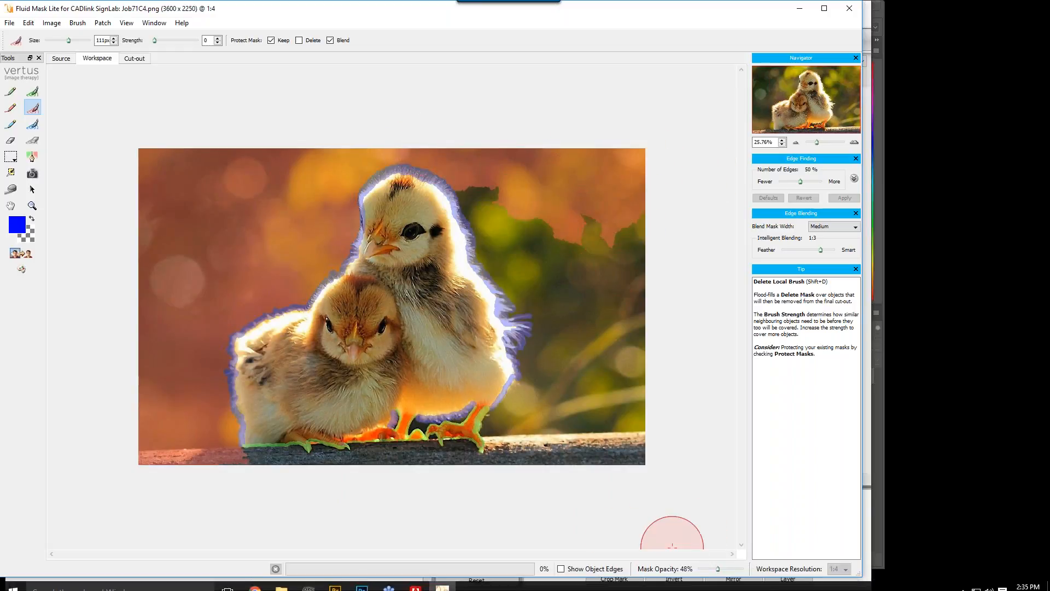
click(562, 569)
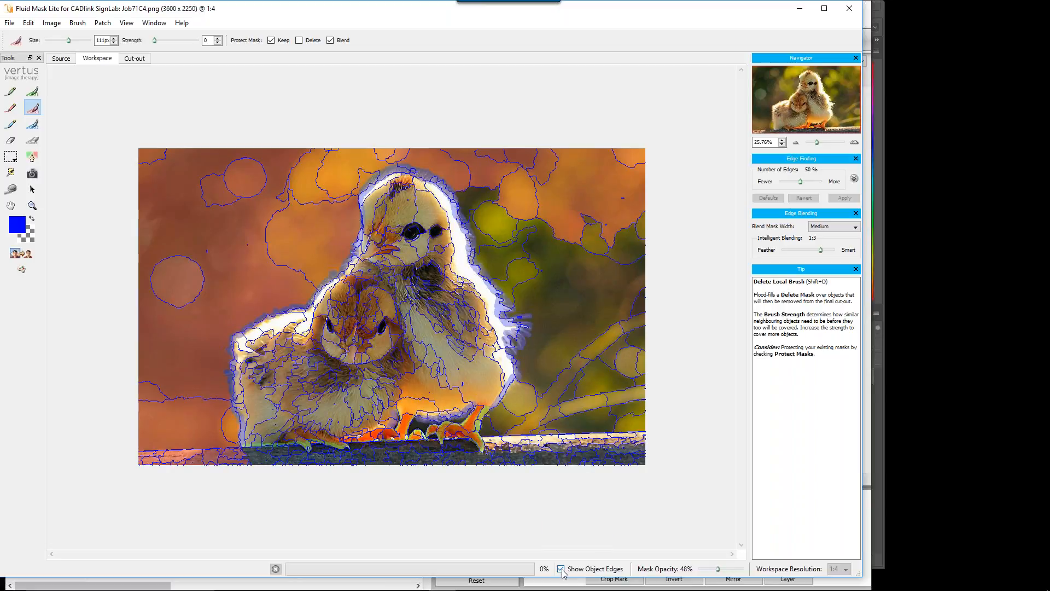
mouse_move(623, 196)
mouse_down()
mouse_move(636, 298)
mouse_move(629, 502)
mouse_up()
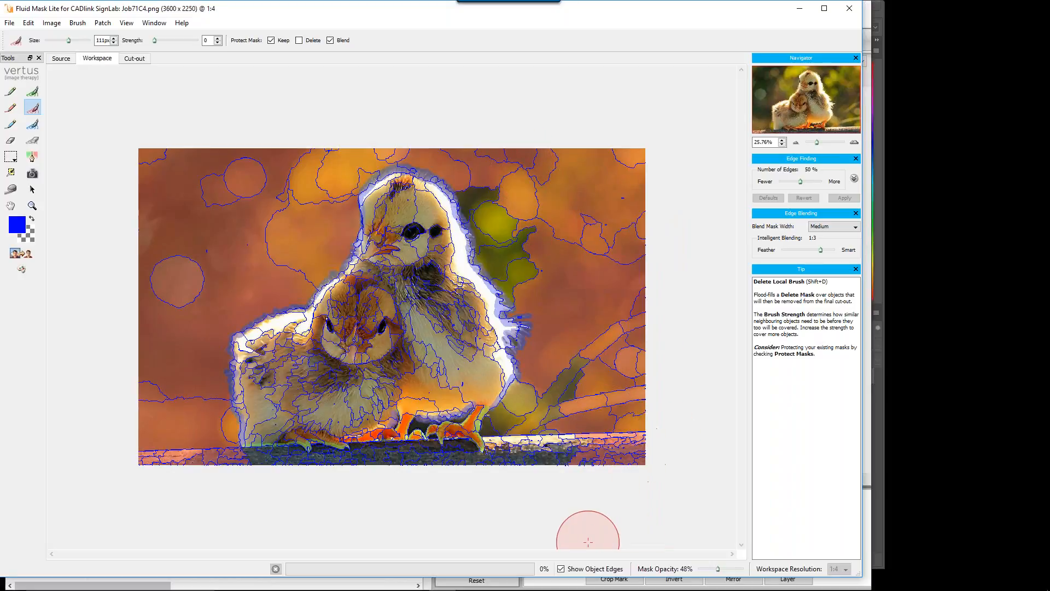
click(562, 569)
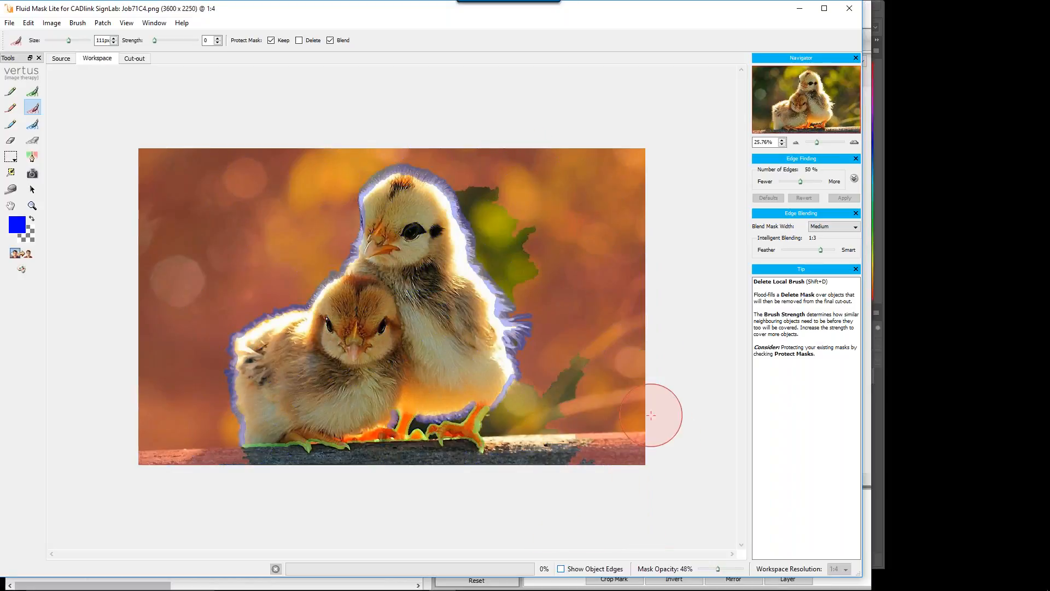
Step: Cover the unmasked background patches beside the larger chick's back and legs and the adjacent log with the delete mask
mouse_move(503, 177)
mouse_down()
mouse_move(509, 215)
mouse_move(539, 251)
mouse_up()
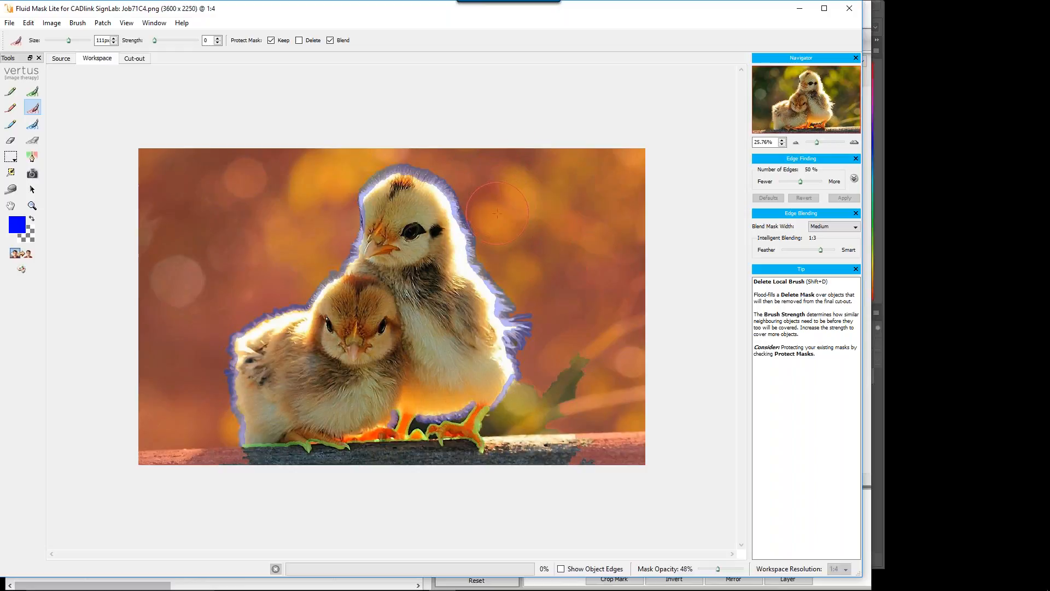
click(512, 262)
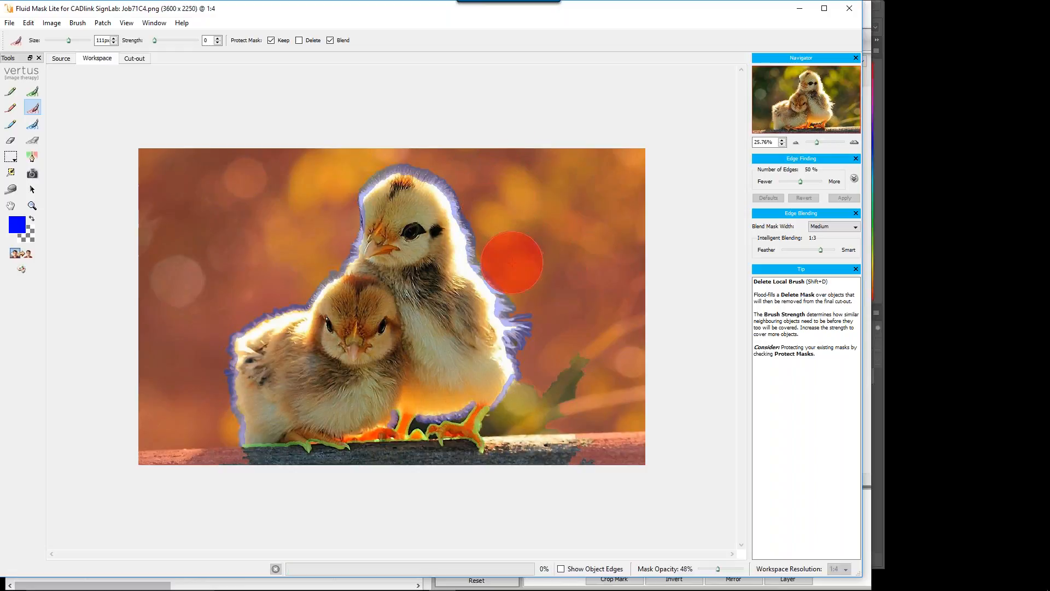
click(548, 310)
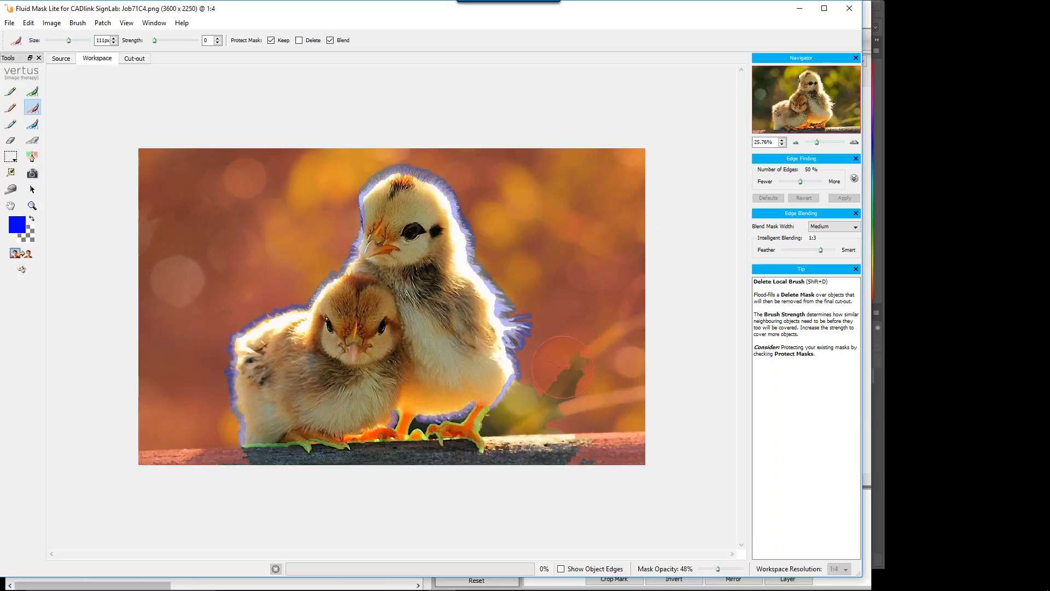
click(563, 366)
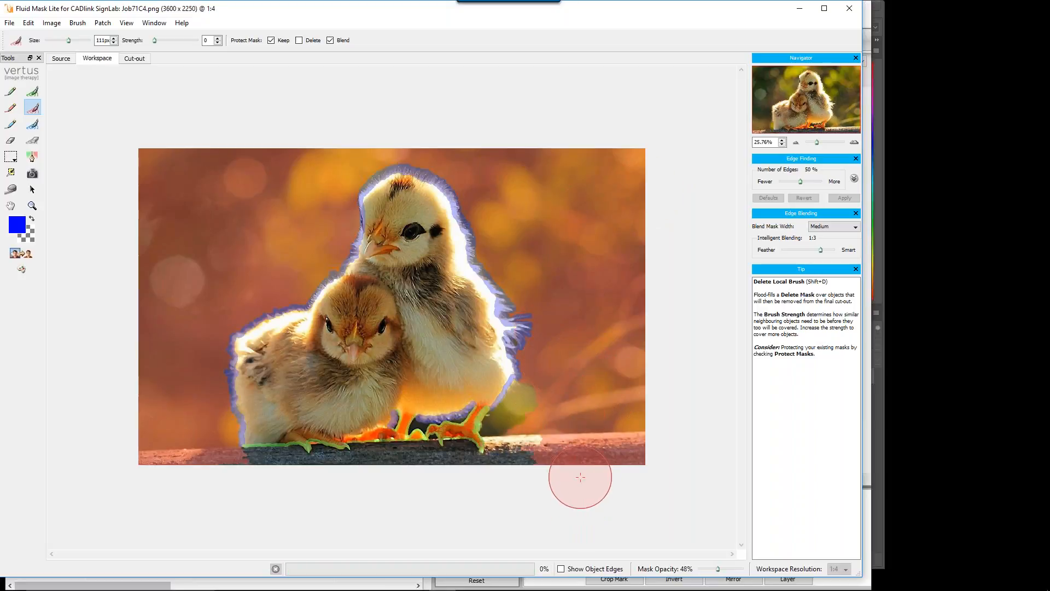
click(555, 439)
click(523, 423)
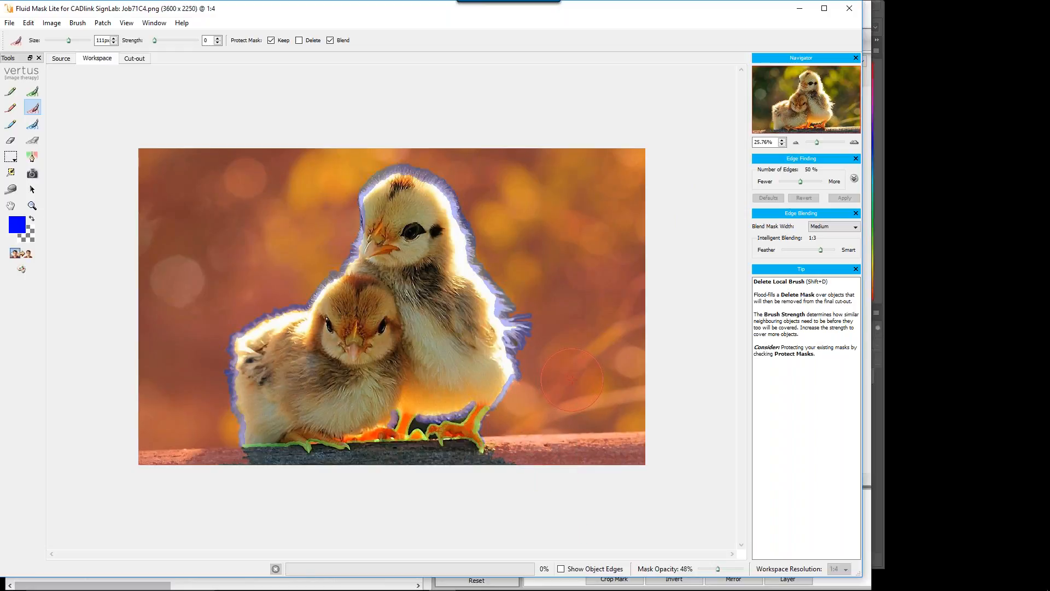
Step: Reduce the brush to 36 px and fill the small gap among the larger chick's wing-feather blend strokes with delete mask
scroll(572, 381, up, 5)
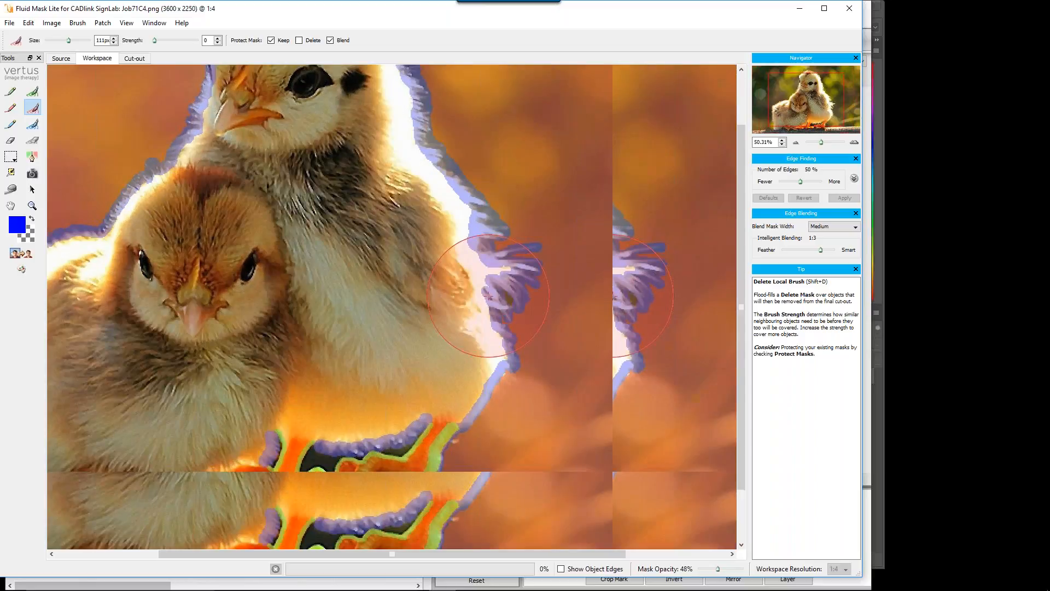
key(space)
mouse_move(663, 300)
mouse_down()
mouse_move(514, 293)
mouse_move(354, 265)
mouse_up()
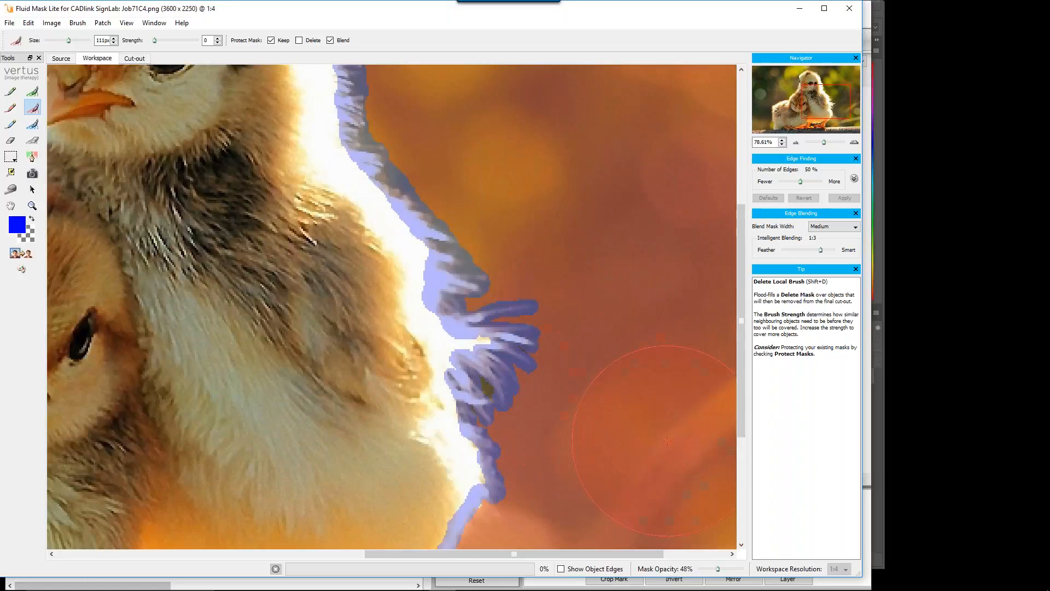
key(bracketleft)
key(bracketleft)
key(bracketleft)
key(bracketleft)
key(bracketleft)
click(499, 388)
Step: Reduce the brush to 7 px and paint the delete mask in the dark gap above the larger chick's outer foot
scroll(601, 372, down, 4)
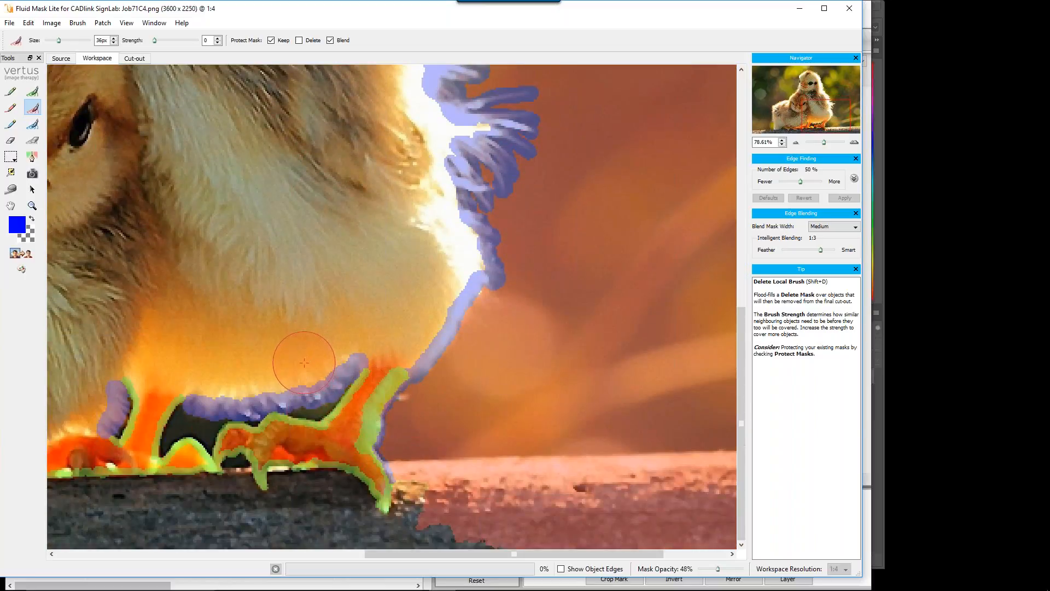
key(bracketleft)
key(bracketleft)
key(bracketleft)
key([)
key([)
key([)
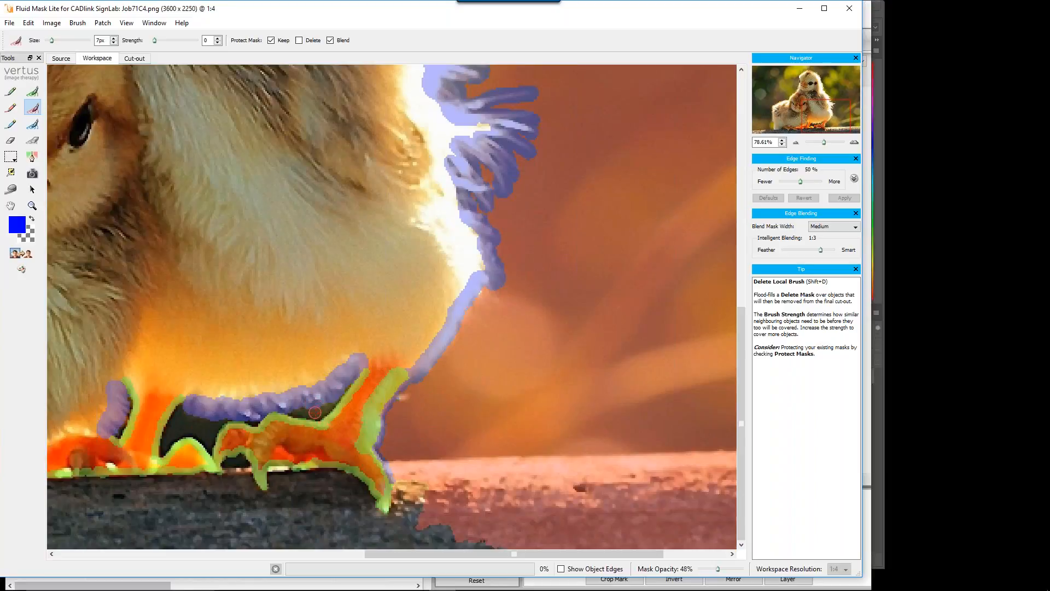
click(318, 410)
drag(337, 392, 354, 374)
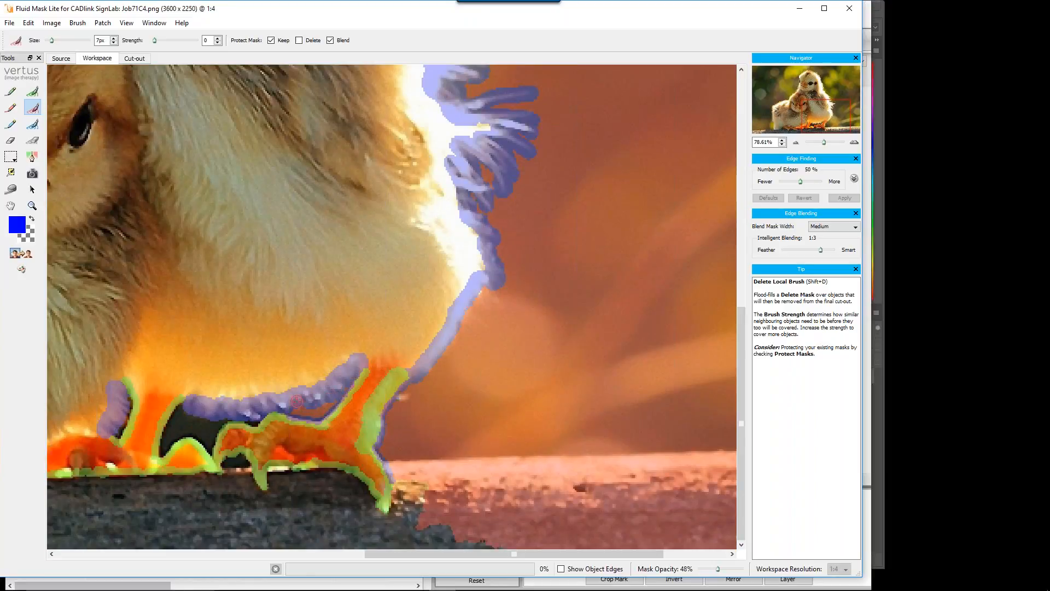
Step: Fill the dark gap between the larger chick's legs and the sliver beside its inner leg with delete mask
click(171, 426)
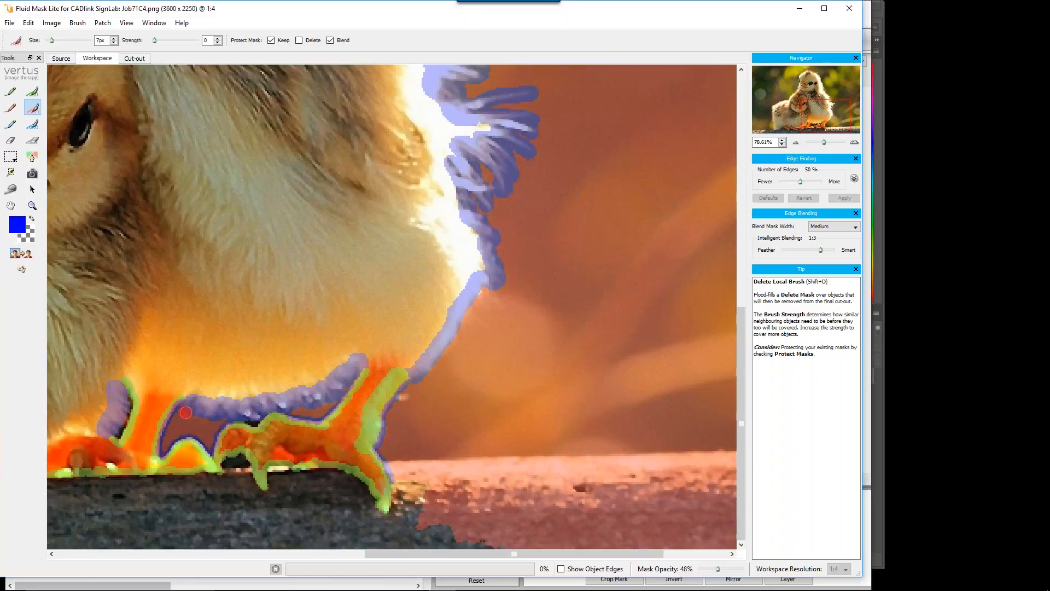
click(186, 413)
click(222, 419)
mouse_move(244, 416)
mouse_down()
mouse_move(253, 424)
mouse_move(269, 409)
mouse_move(304, 409)
mouse_move(340, 388)
mouse_up()
mouse_move(121, 387)
mouse_down()
mouse_move(129, 406)
mouse_move(116, 435)
mouse_up()
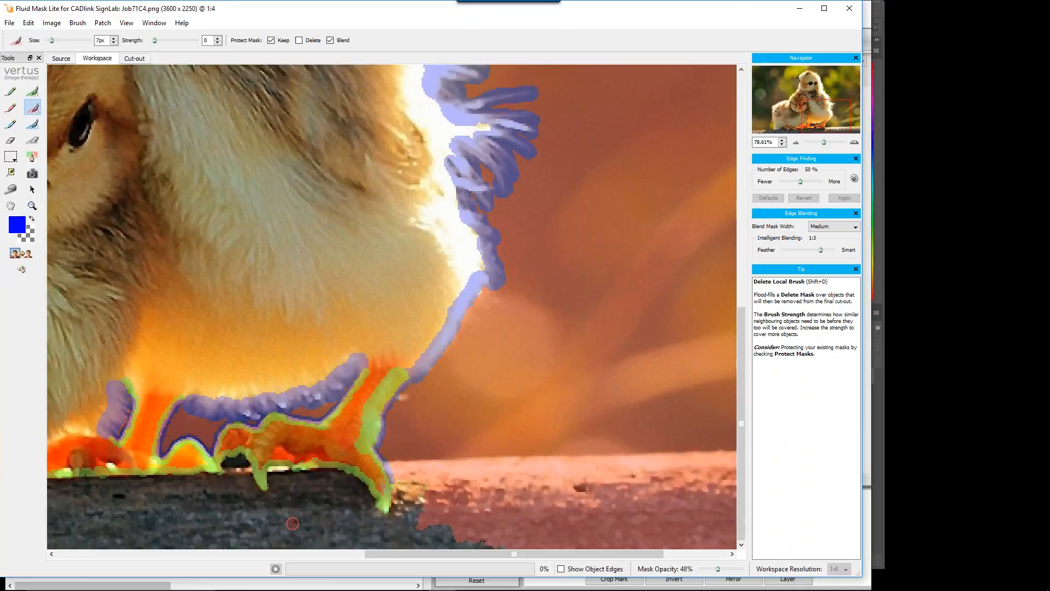
Step: Enlarge the brush to 40 px and paint the delete mask along the log beneath both chicks
scroll(293, 523, down, 5)
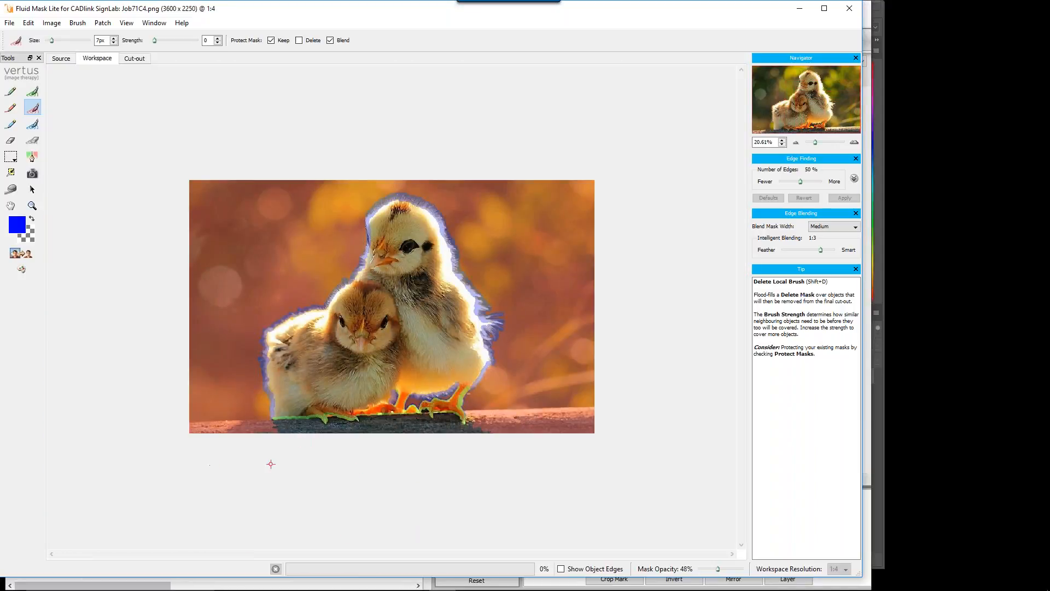
key(bracketright)
key(bracketright)
key(bracketright)
key(bracketright)
key(bracketright)
key(bracketright)
key(bracketright)
key(bracketright)
key(bracketright)
key(bracketright)
key(bracketright)
key(bracketright)
key(bracketright)
key(bracketright)
key(bracketright)
key(bracketright)
key(bracketright)
key(bracketright)
key(bracketright)
key(bracketright)
key(bracketright)
key(bracketright)
key(bracketright)
key(bracketright)
key(bracketright)
key(bracketright)
key(bracketright)
key(bracketright)
key(bracketright)
drag(273, 431, 492, 434)
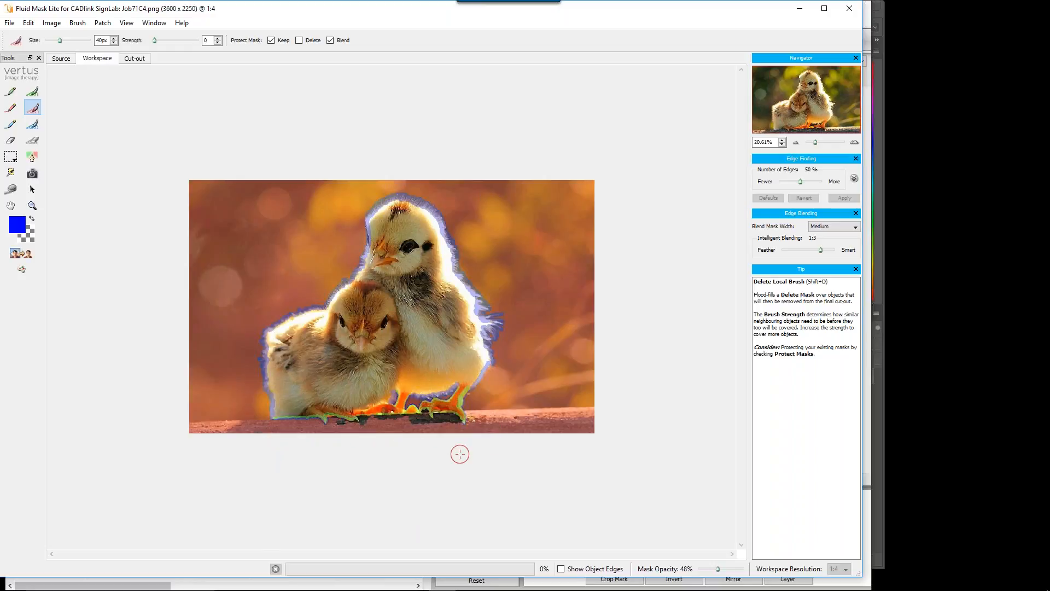
Step: Reduce the brush to 13 px and cover the leftover log spots beneath the smaller chick's feet with delete mask
scroll(209, 412, up, 3)
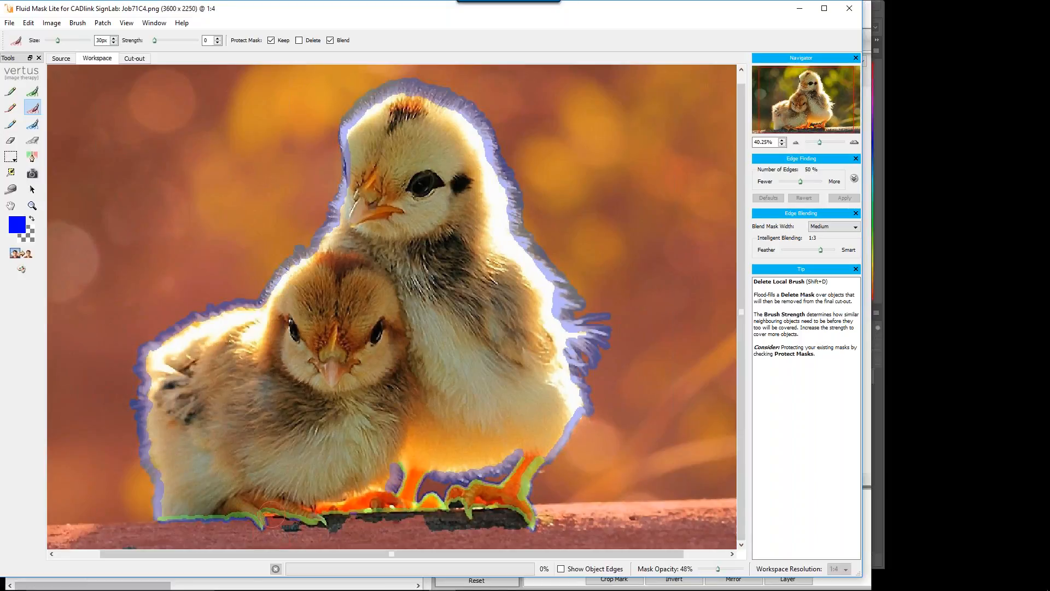
key(bracketleft)
key(bracketleft)
key(bracketleft)
key(bracketleft)
key(bracketleft)
key(bracketleft)
key(bracketleft)
key(bracketleft)
mouse_move(294, 532)
mouse_down()
mouse_move(285, 531)
mouse_move(393, 526)
mouse_up()
click(367, 517)
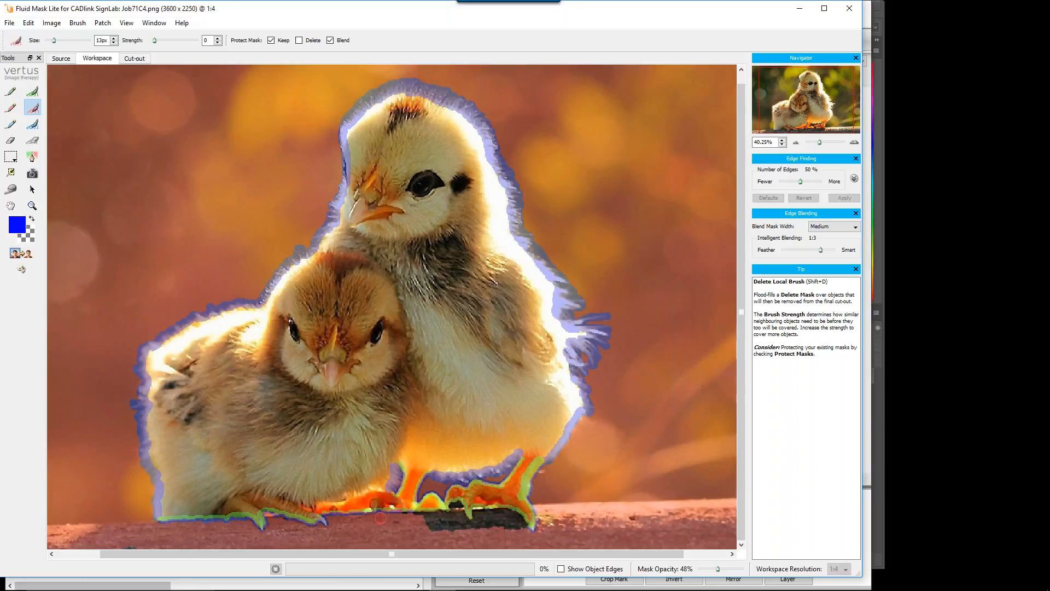
Step: Paint the delete mask over the remaining dark log patches beneath and between the larger chick's toes
click(406, 518)
click(429, 532)
drag(444, 521, 462, 515)
click(455, 506)
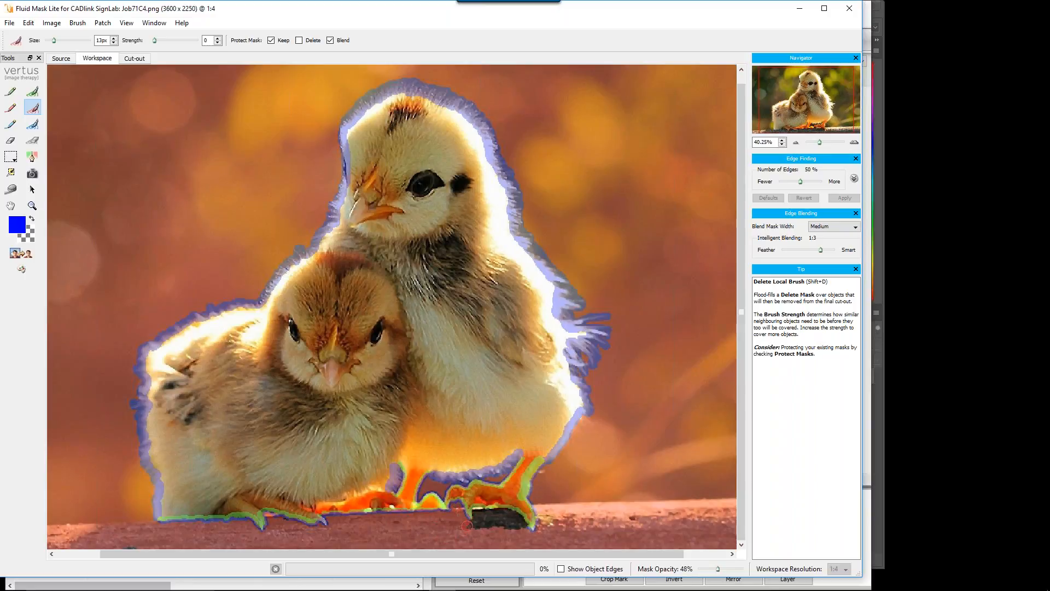
click(470, 524)
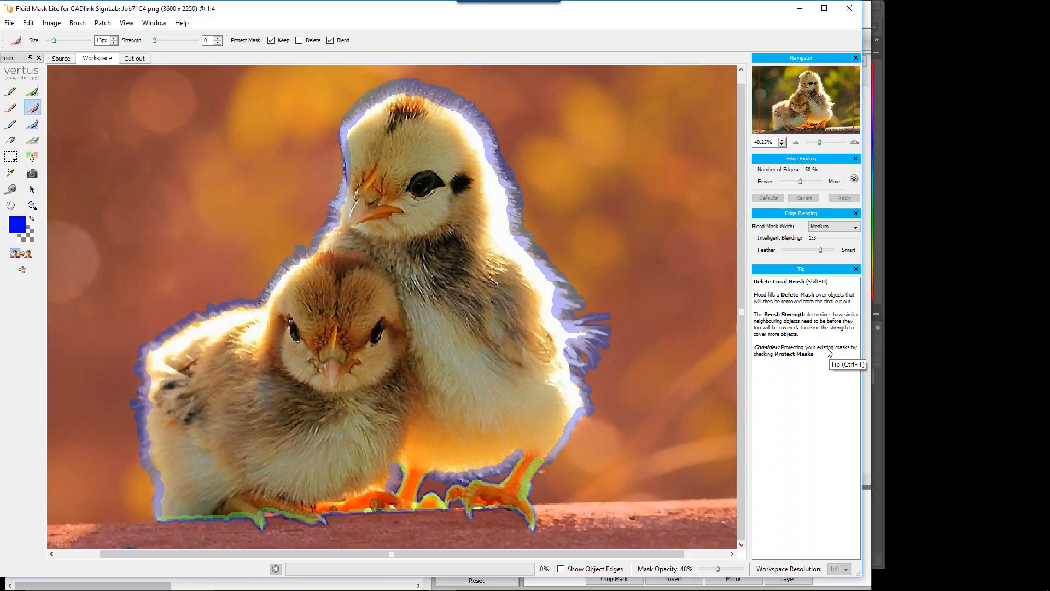
Step: Auto-fill the remaining unmasked areas of the chicks with the keep mask
scroll(392, 306, down, 1)
scroll(420, 219, down, 2)
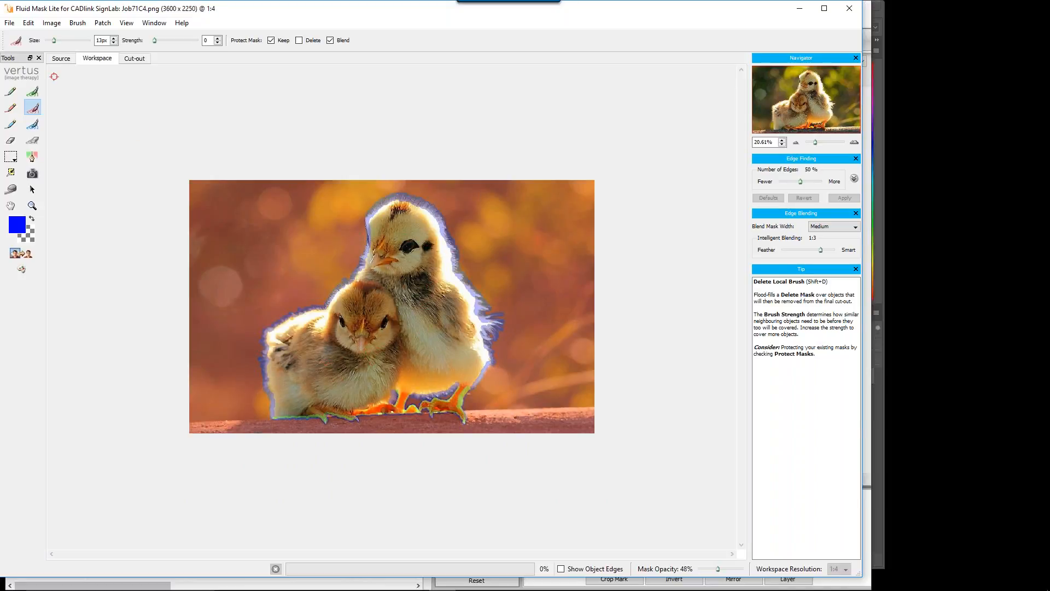
click(51, 23)
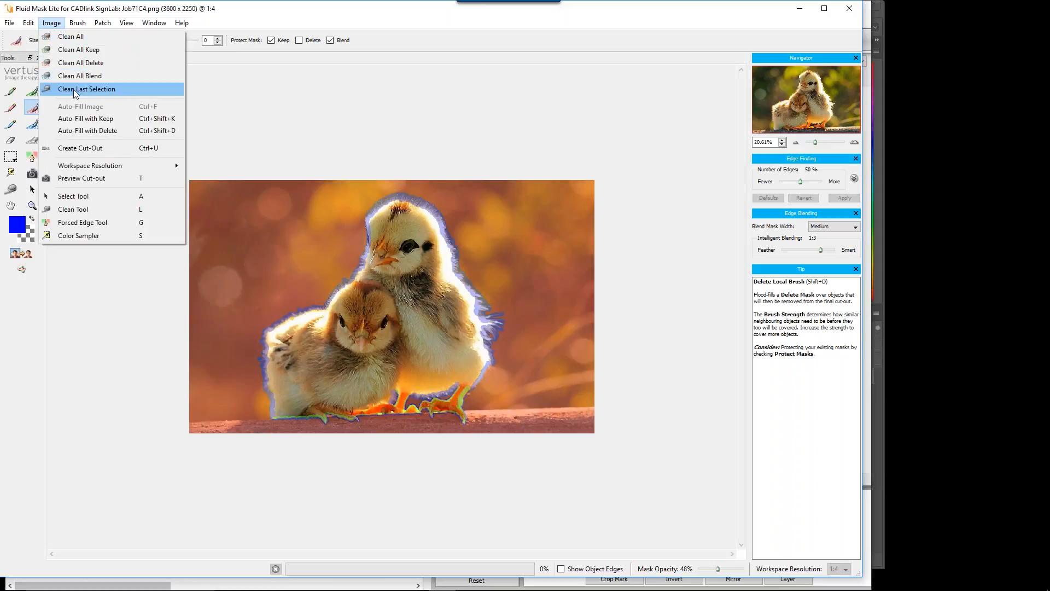
click(77, 119)
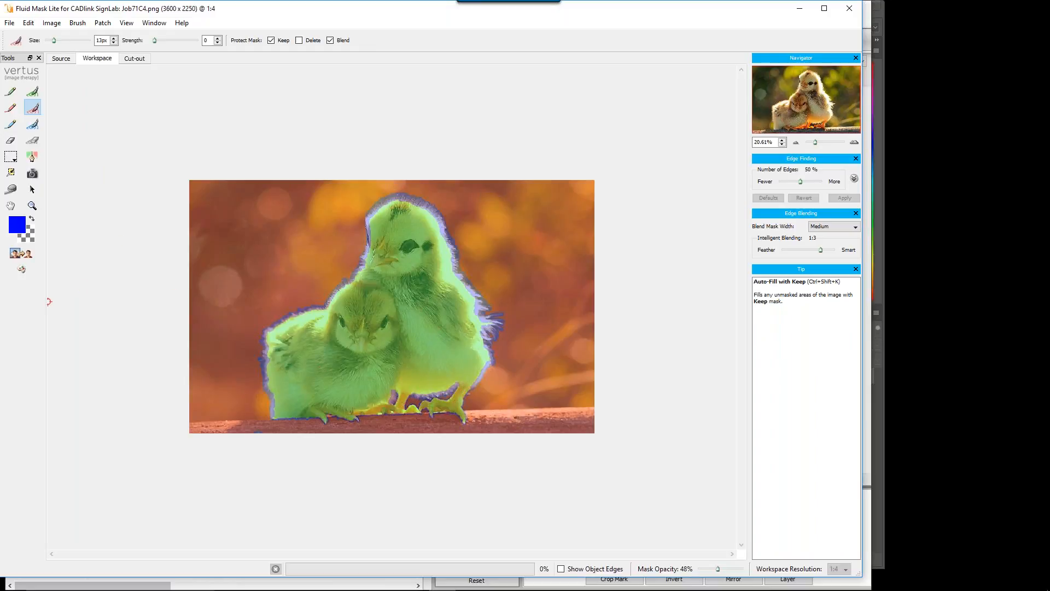
Step: Create the cut-out of the chicks and preview it on the blue and the transparent checkerboard backgrounds
click(24, 255)
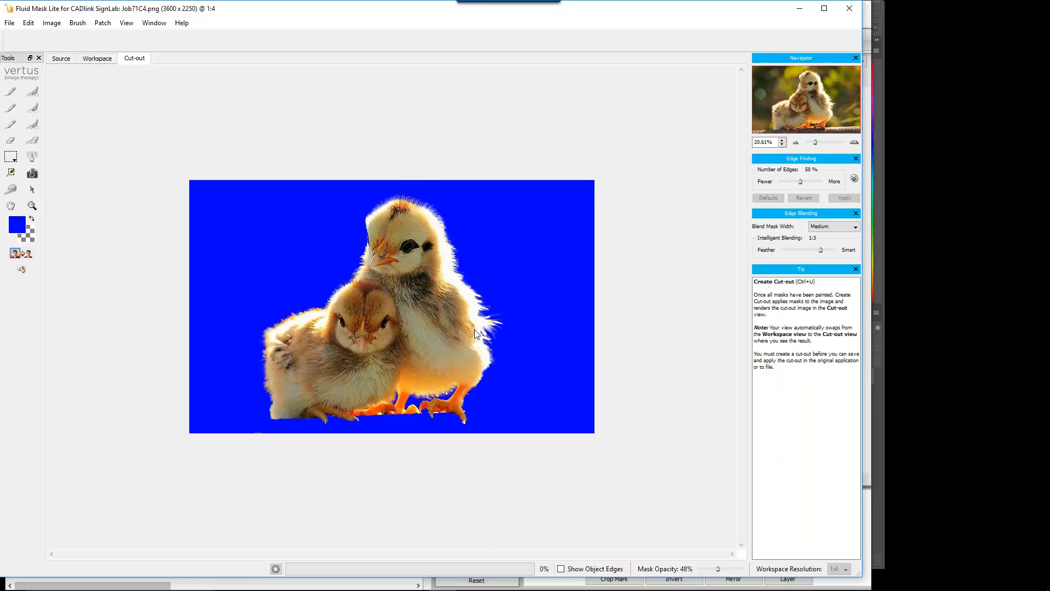
click(21, 230)
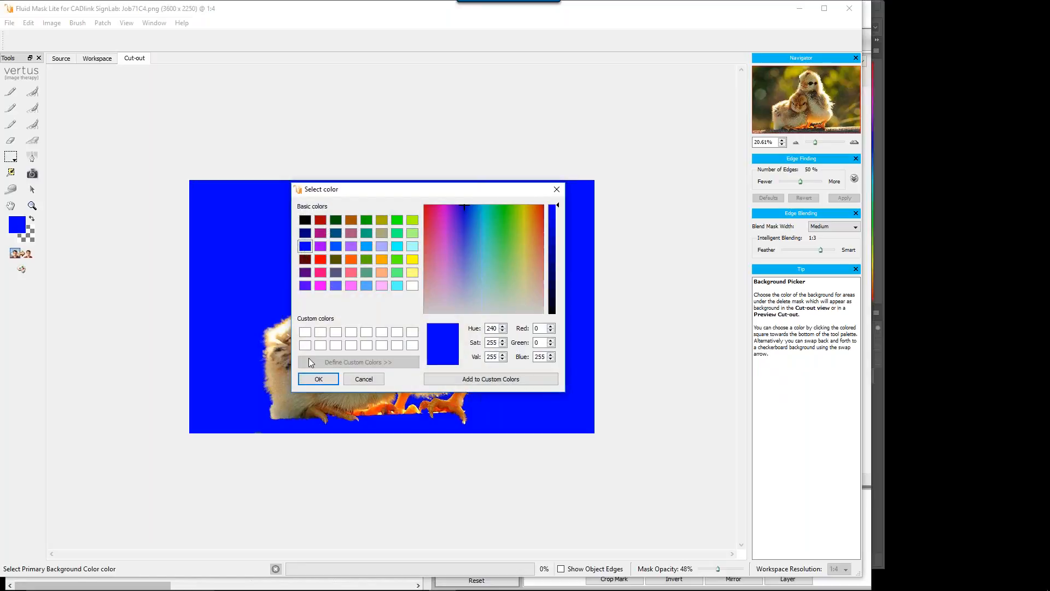
click(310, 381)
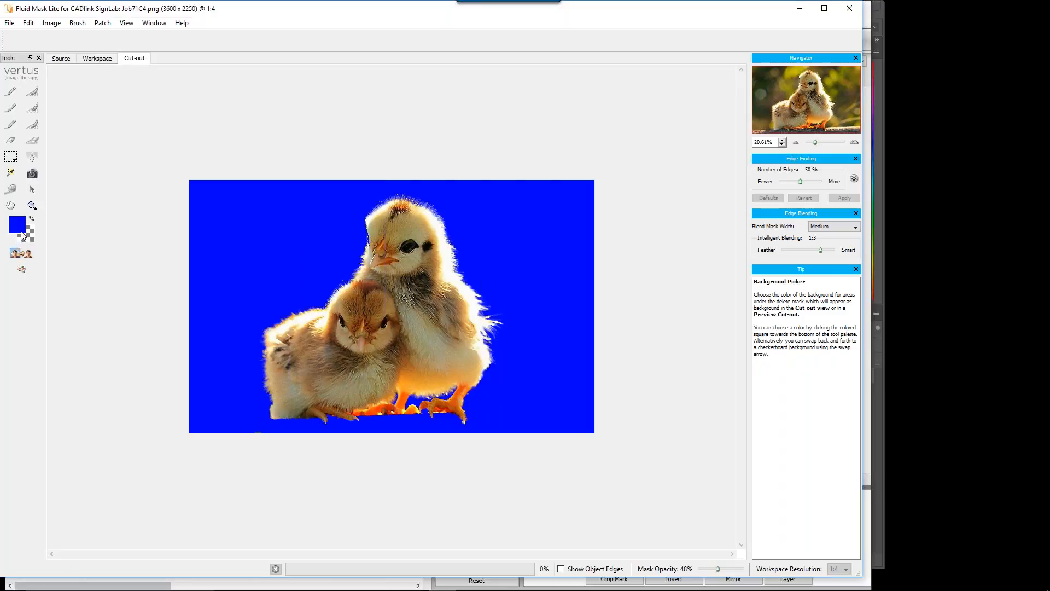
click(25, 234)
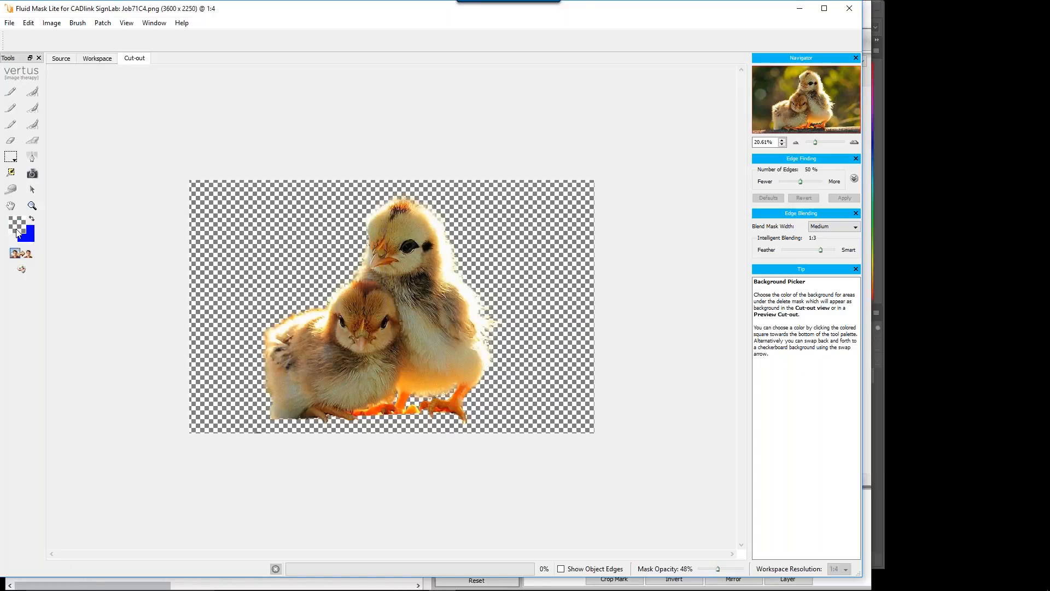
click(33, 236)
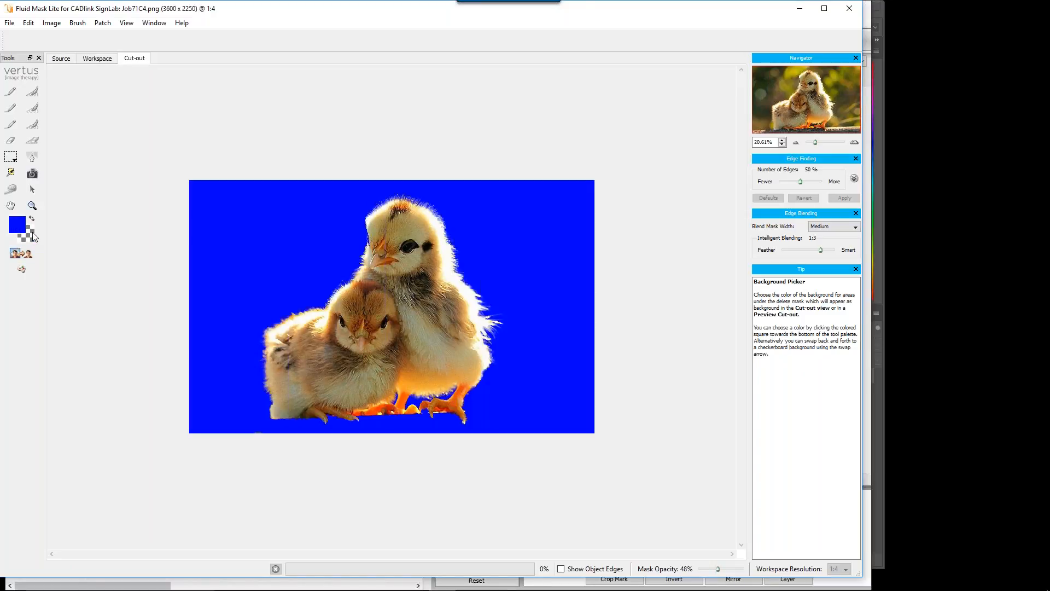
Step: Set the cut-out preview's background color to black
click(22, 228)
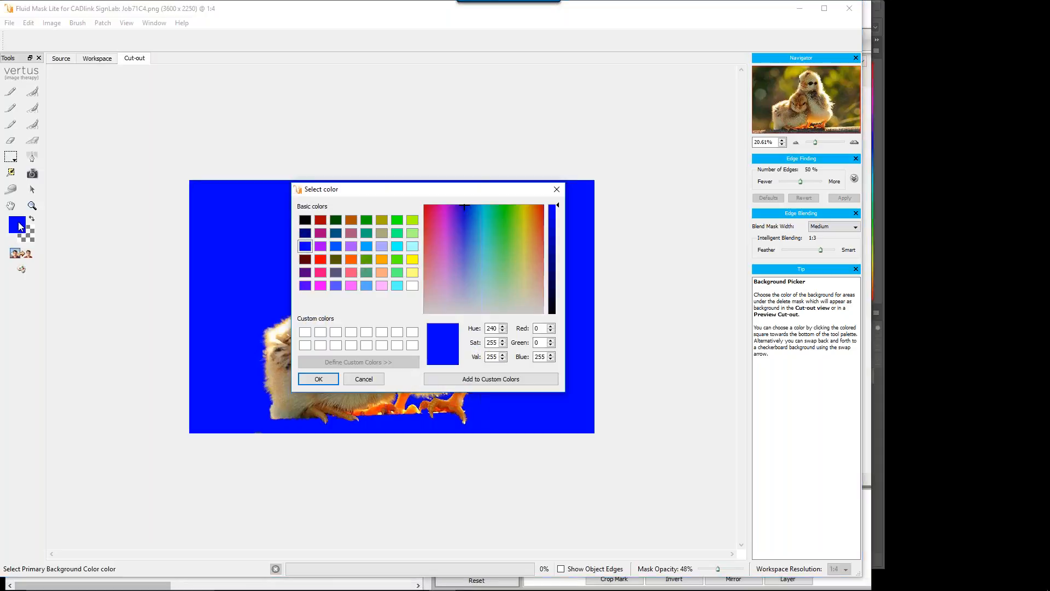
click(305, 220)
click(318, 378)
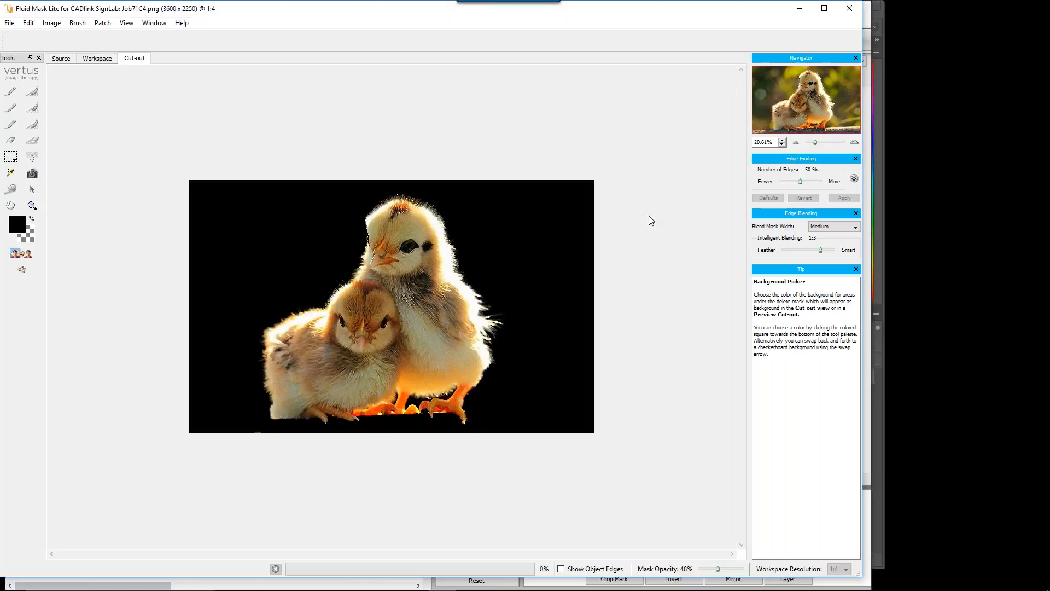
Step: Save and apply the cut-out to the chics.jpg job and return to DTG RIP Pro
click(91, 61)
click(11, 25)
click(24, 36)
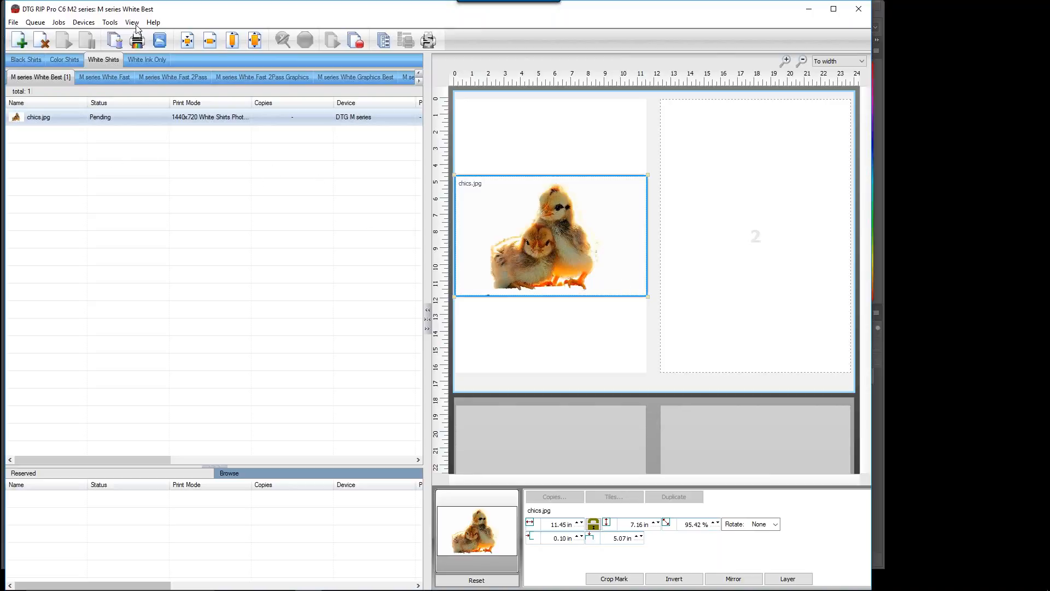
click(913, 313)
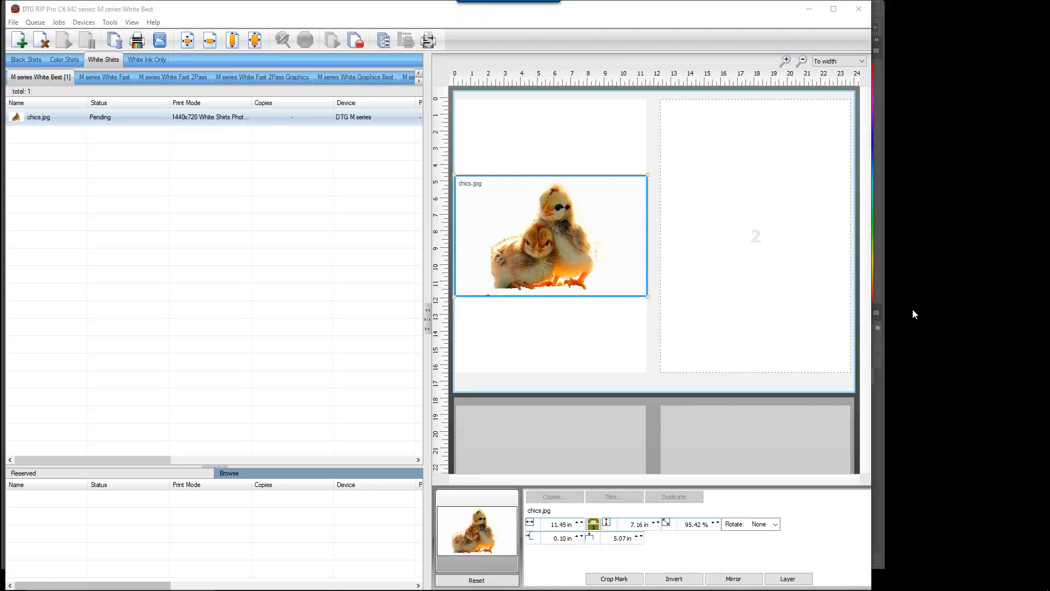
Step: Send the chics.jpg job from the queue to Photoshop and switch to Photoshop
right_click(57, 114)
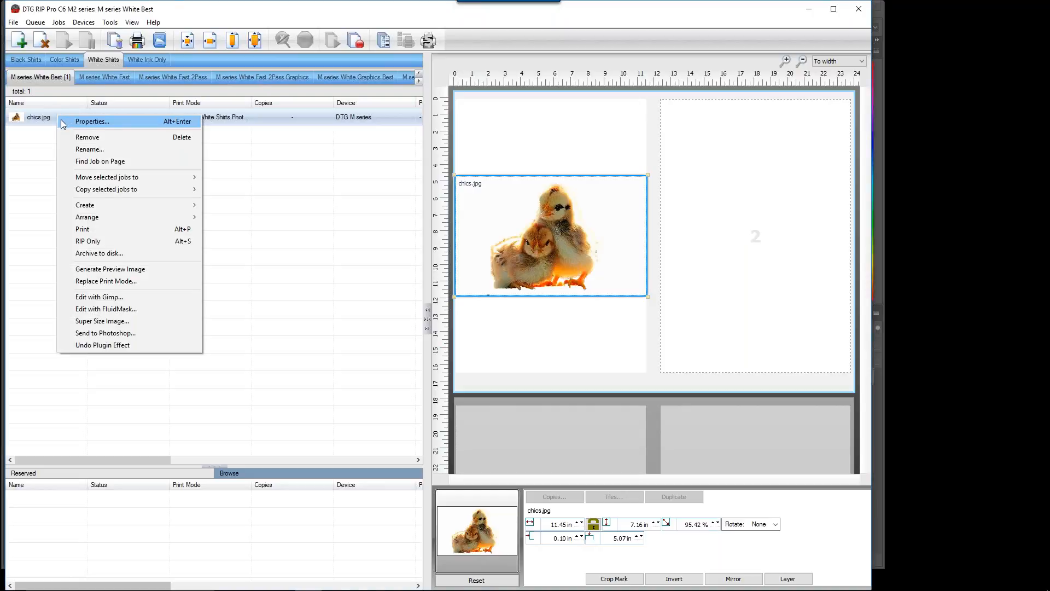
click(104, 334)
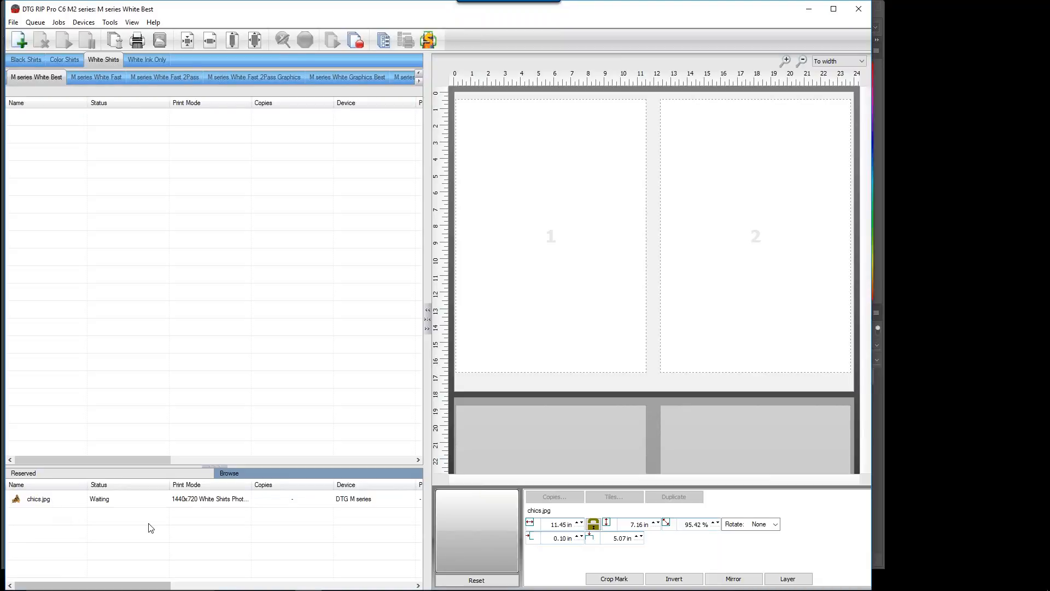
mouse_move(268, 590)
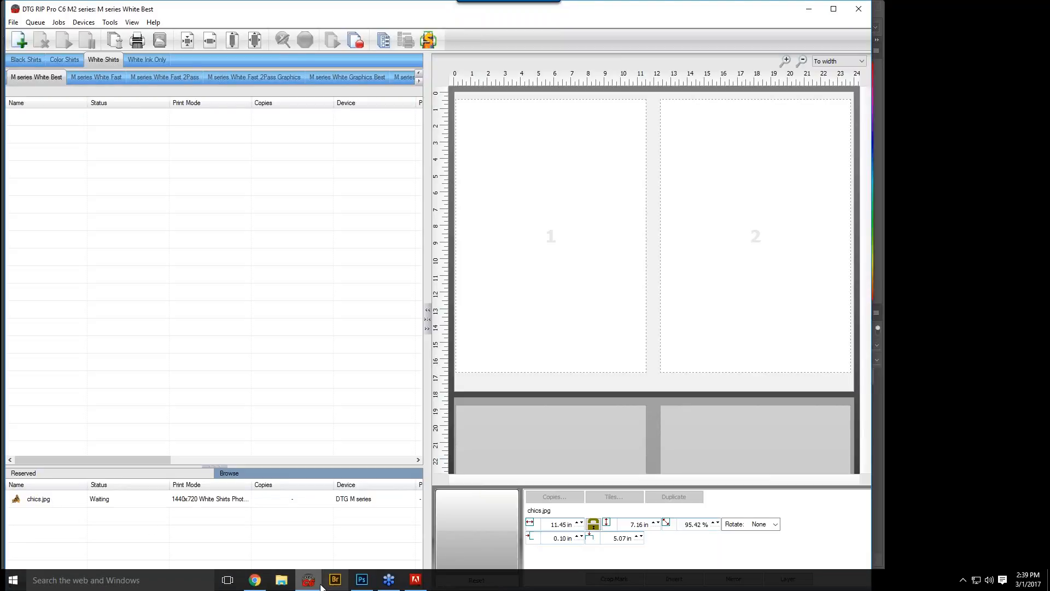
click(362, 582)
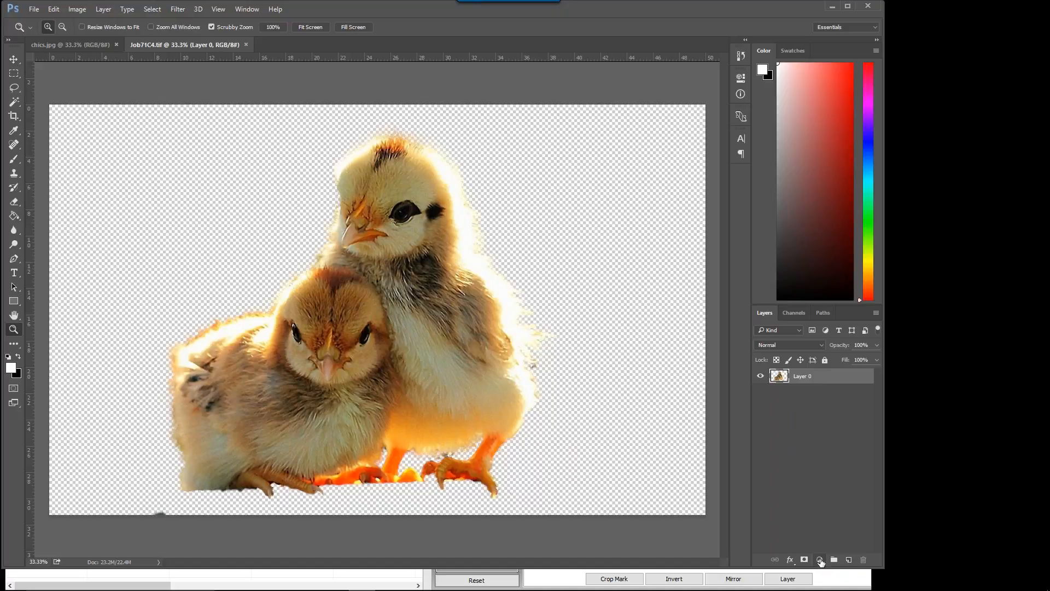
Step: Add a black (000000) solid color fill layer and place it beneath Layer 0
click(820, 561)
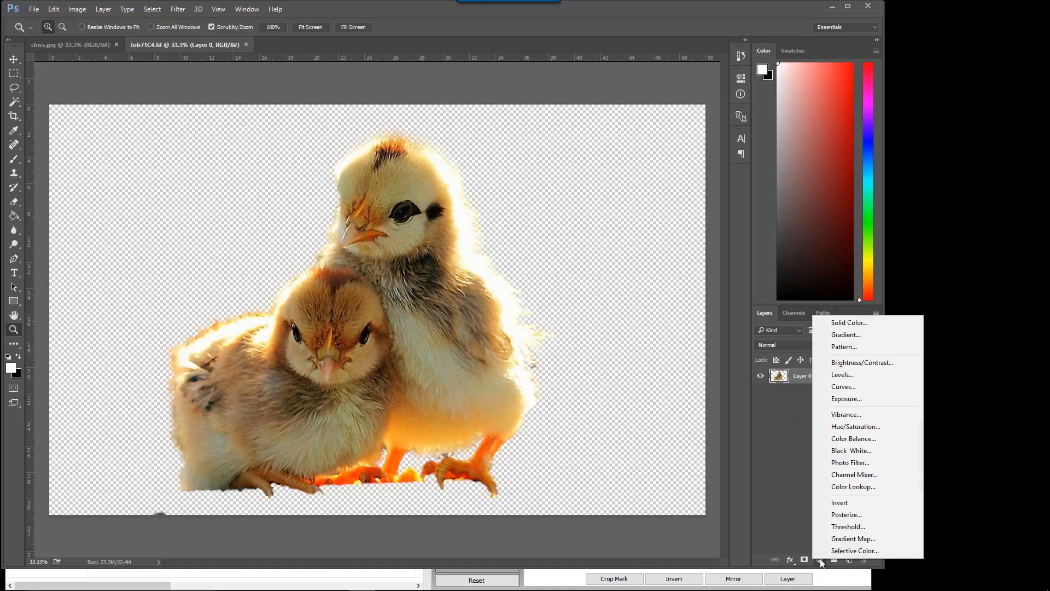
click(862, 321)
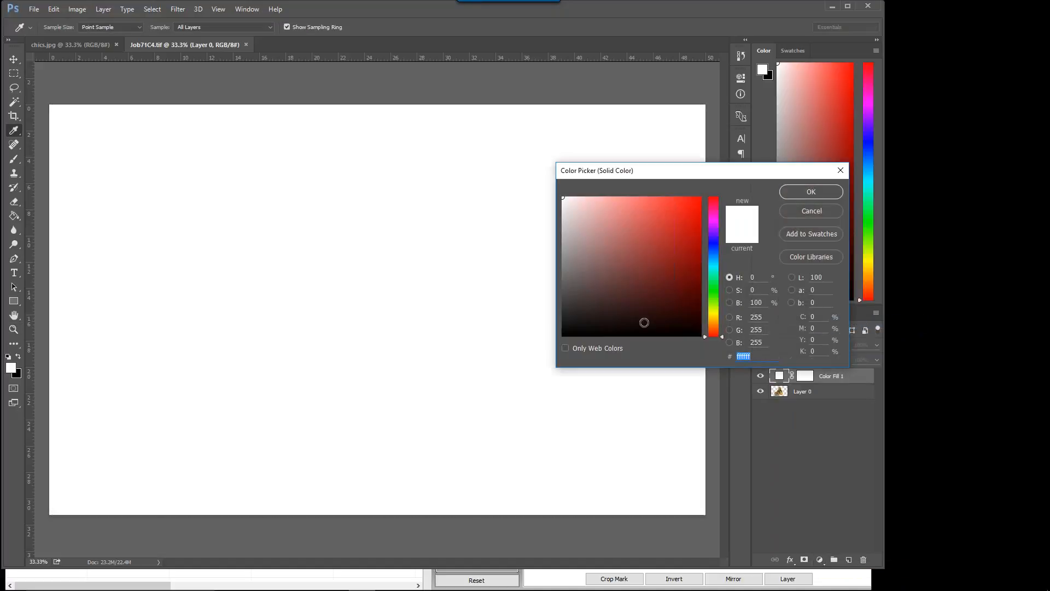
mouse_move(644, 322)
mouse_down()
mouse_move(603, 312)
mouse_move(543, 354)
mouse_up()
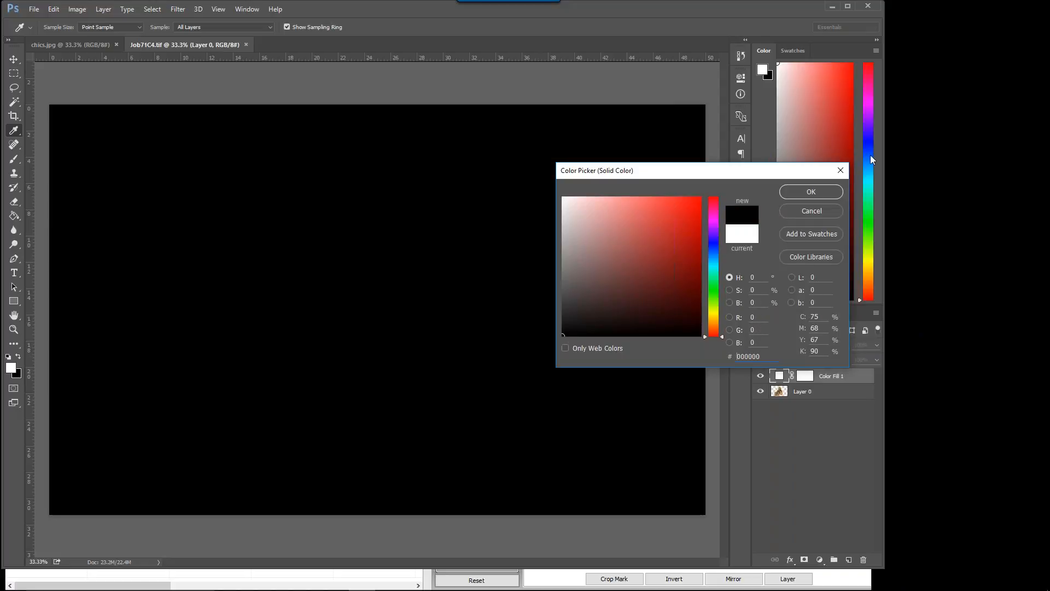
click(804, 189)
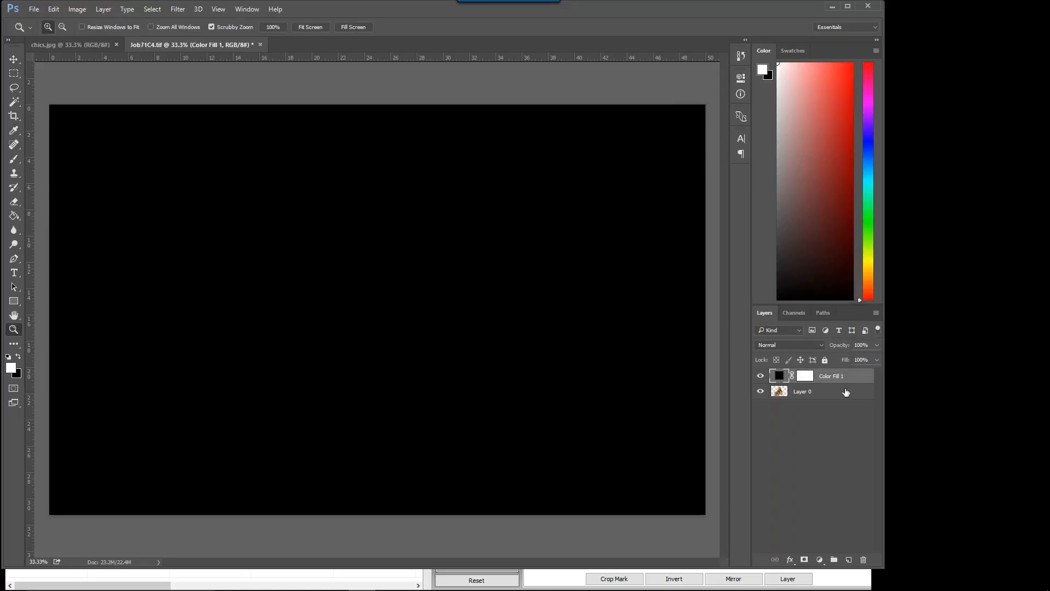
drag(856, 380, 856, 405)
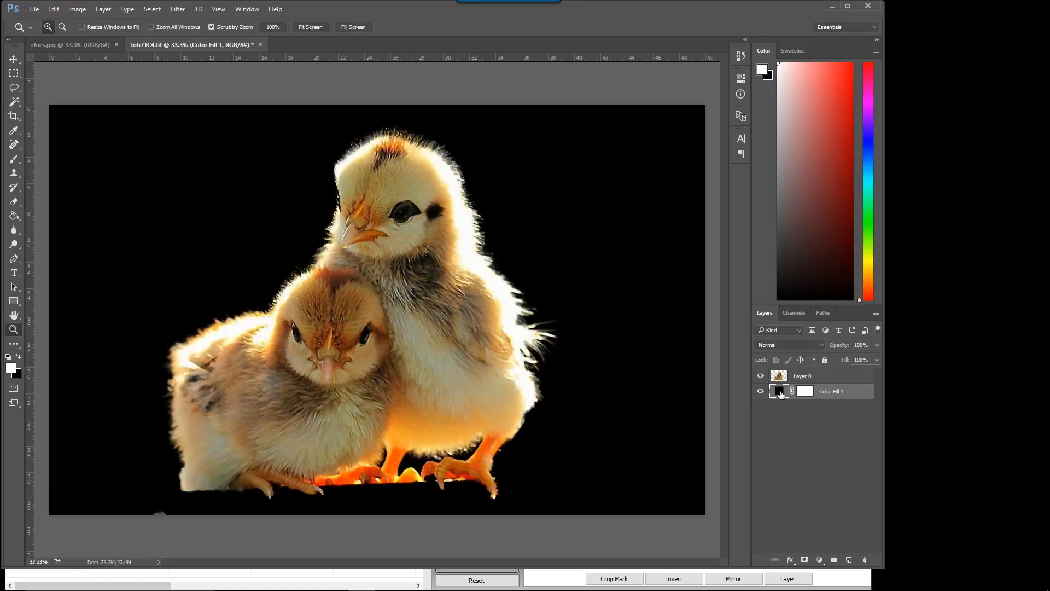
Step: Change the color fill layer to white (ffffff) to check the cut-out's edges, and set it back to black (000000)
double_click(779, 391)
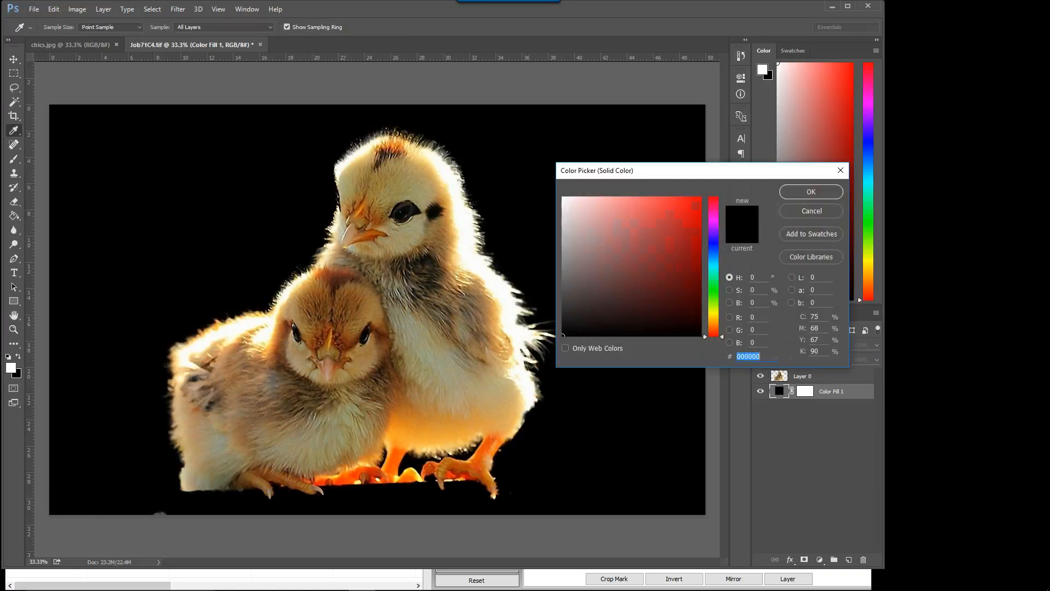
text(ffffff)
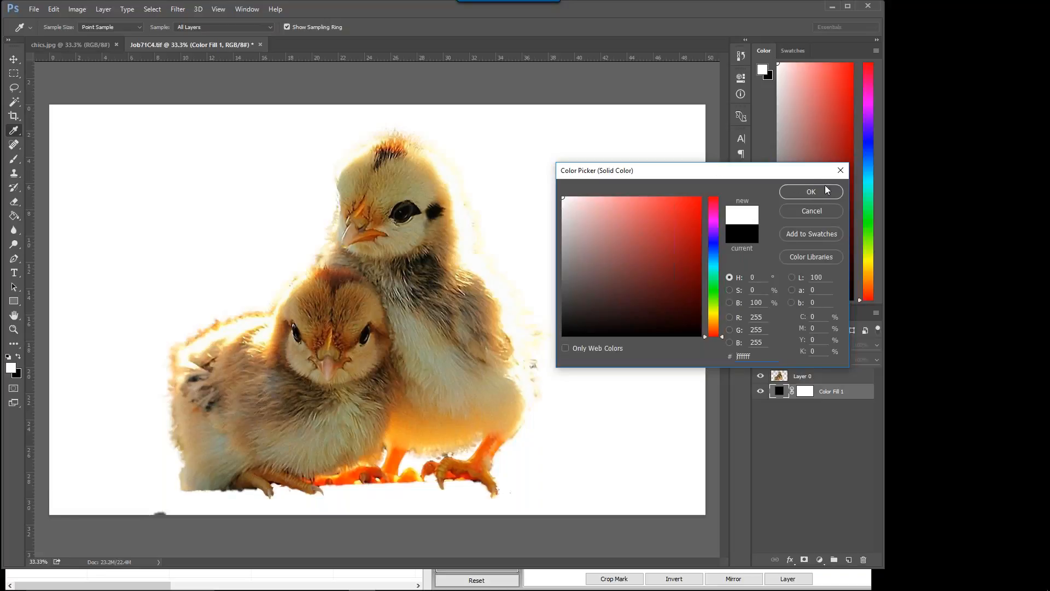
click(819, 191)
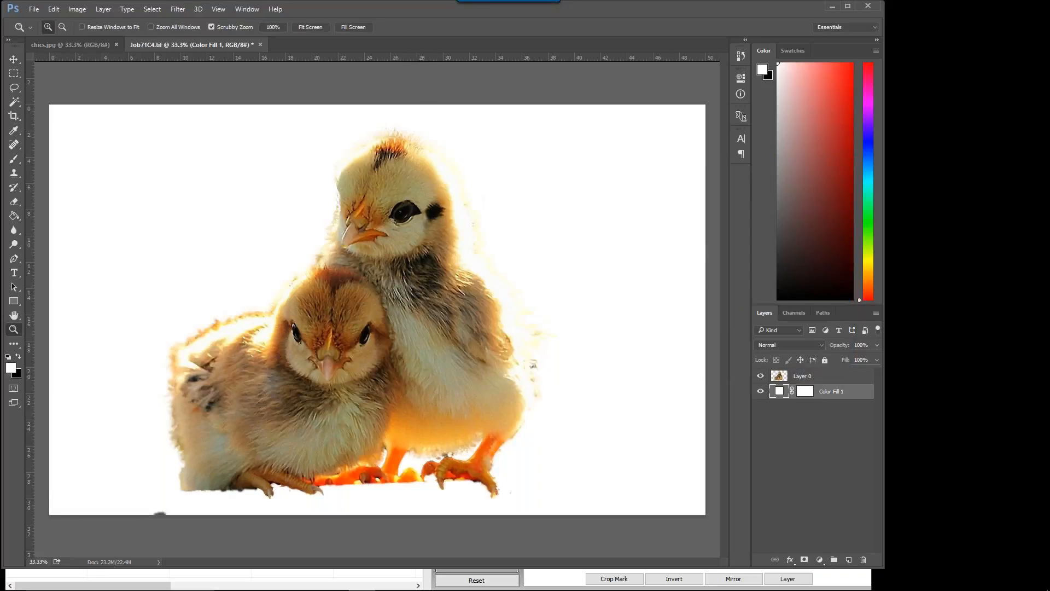
double_click(782, 391)
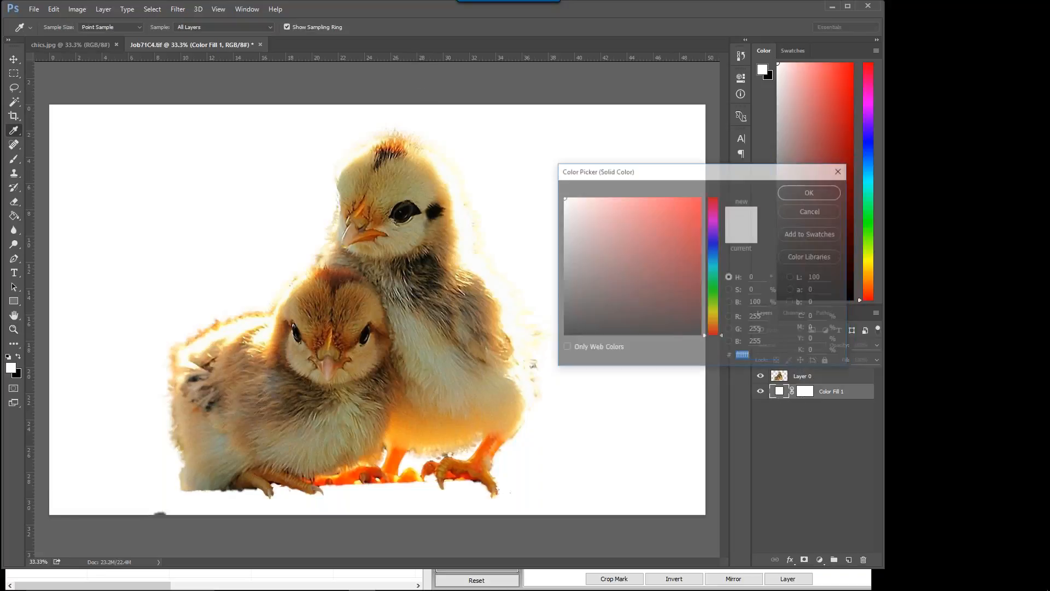
drag(647, 255, 496, 377)
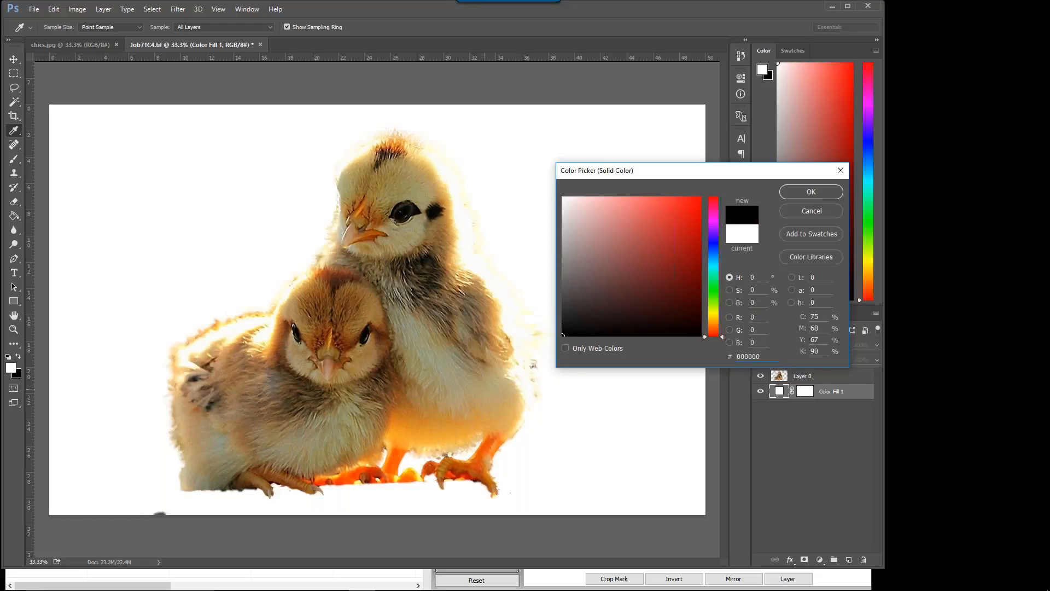
key(z)
click(811, 192)
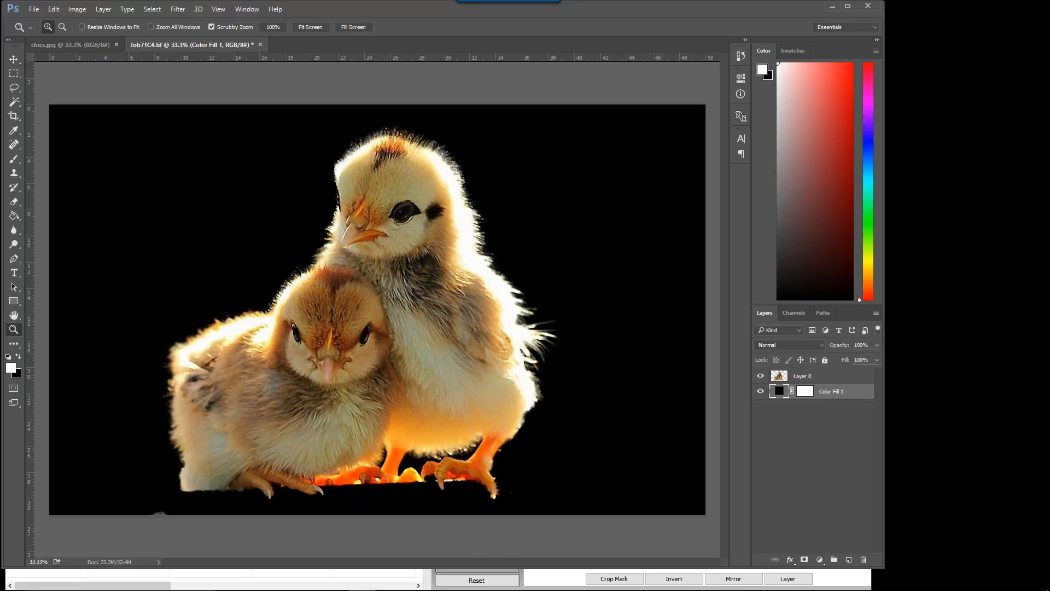
Step: Apply a red outside stroke effect to Layer 0 to outline the chicks and any stray pixels
click(832, 377)
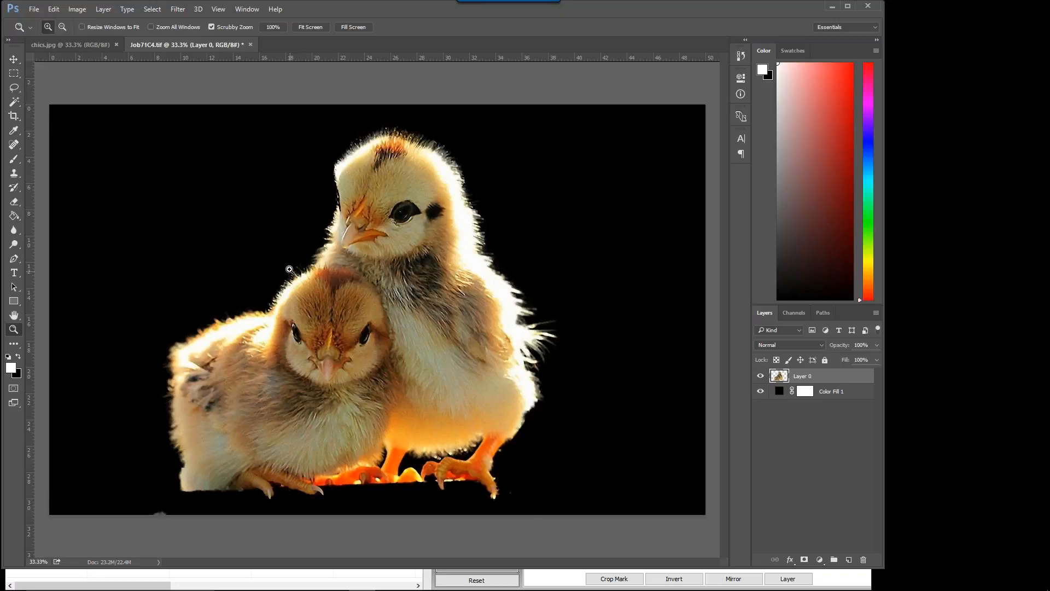
click(791, 560)
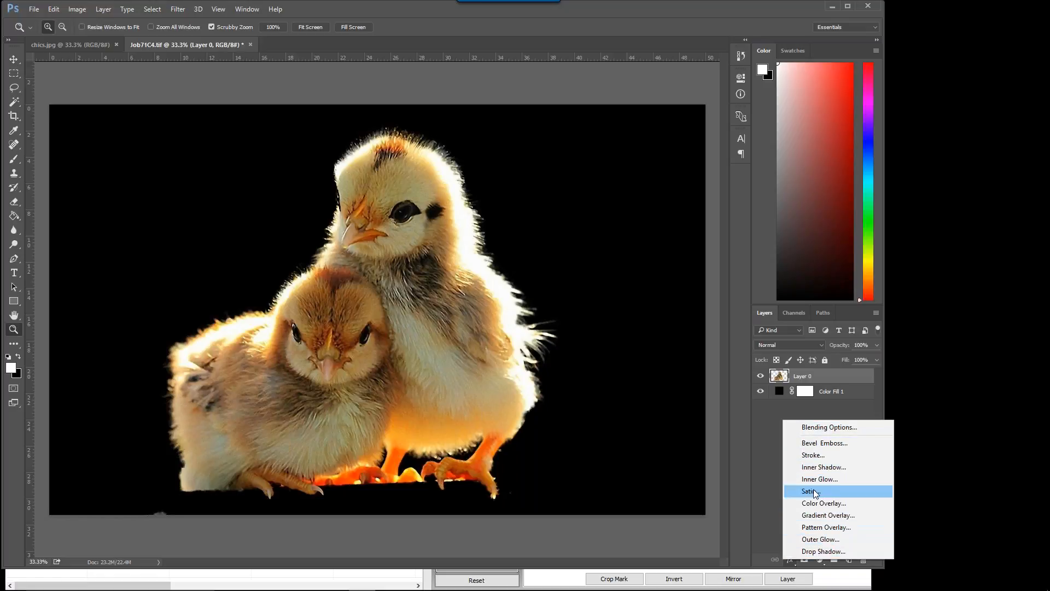
click(819, 455)
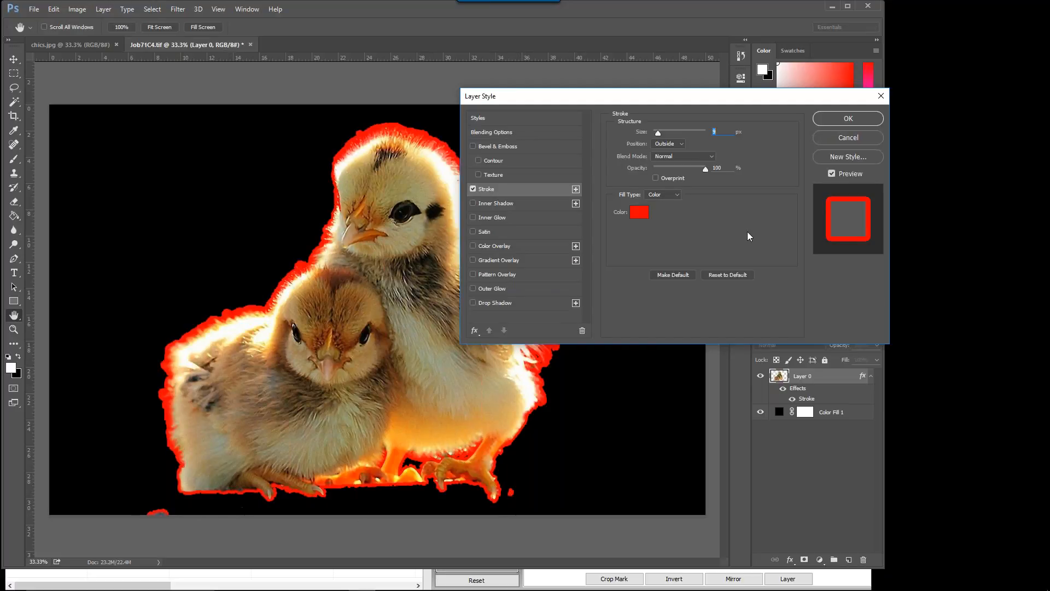
click(832, 116)
key(z)
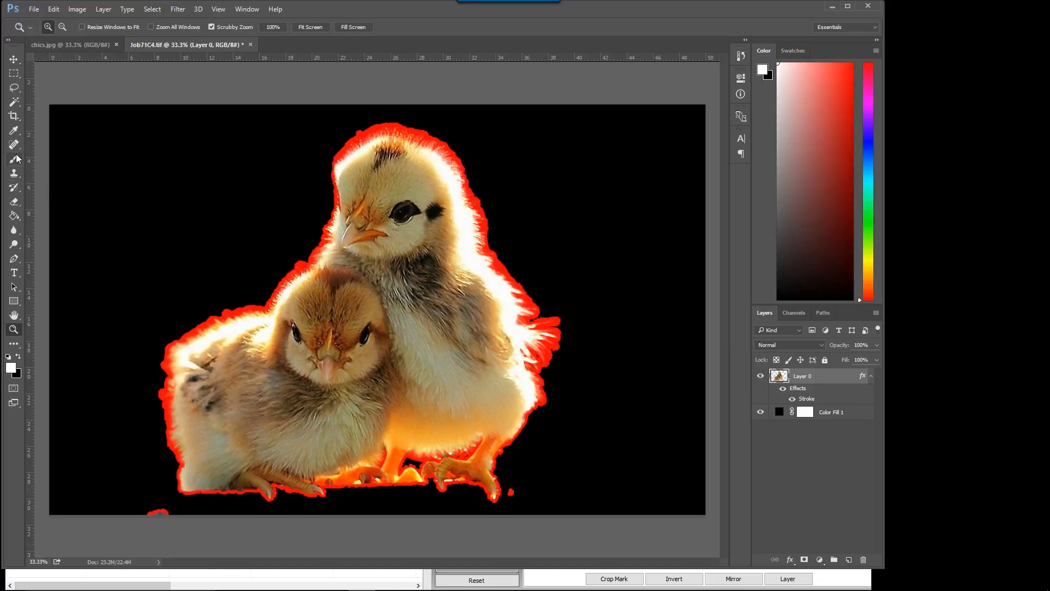
Step: Erase the stray spots at the canvas's lower edge and beside the chick's foot with an enlarged Eraser, and remove Layer 0's stroke effect
click(15, 203)
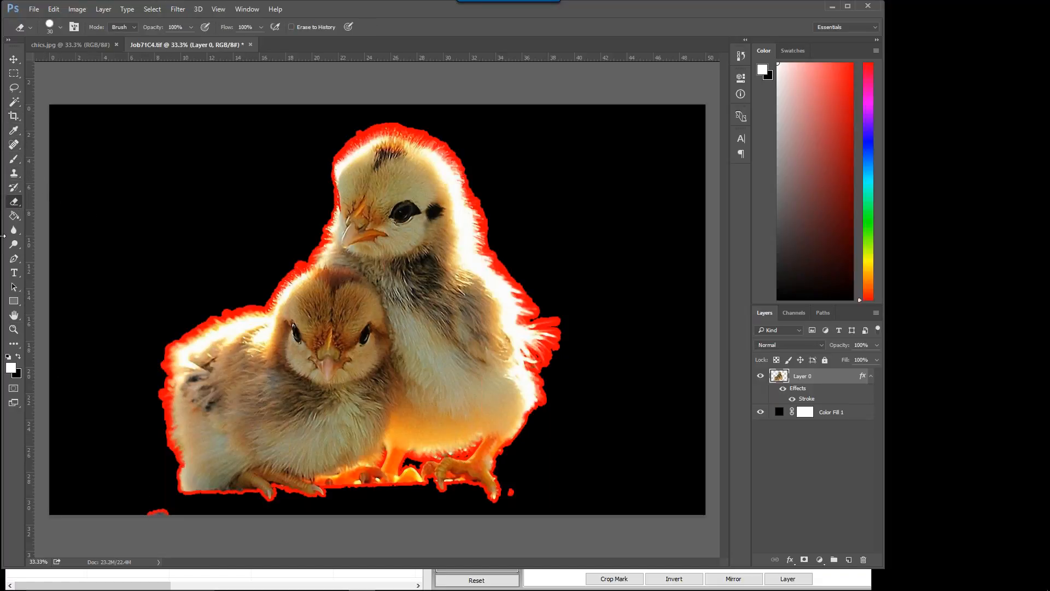
key(bracketright)
key(bracketright)
key(bracketright)
key(bracketright)
key(bracketright)
key(bracketright)
drag(146, 507, 171, 511)
click(513, 490)
mouse_move(801, 390)
mouse_down()
mouse_move(826, 406)
mouse_move(869, 557)
mouse_up()
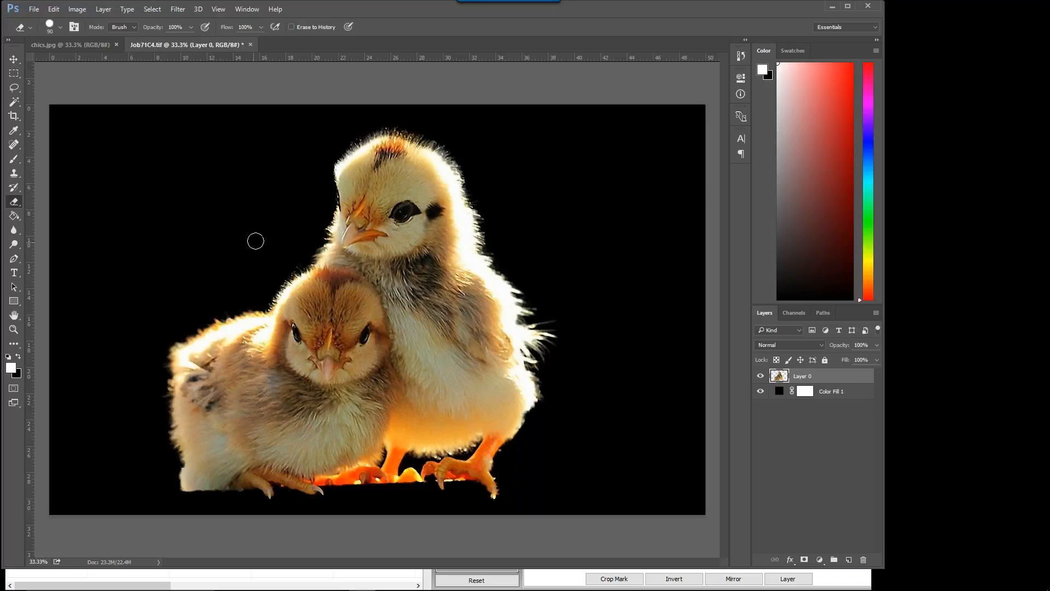
Step: Examine the fur edges and detail of both chicks up close against the black background
key(z)
drag(420, 282, 490, 283)
scroll(428, 312, up, 2)
scroll(428, 312, up, 6)
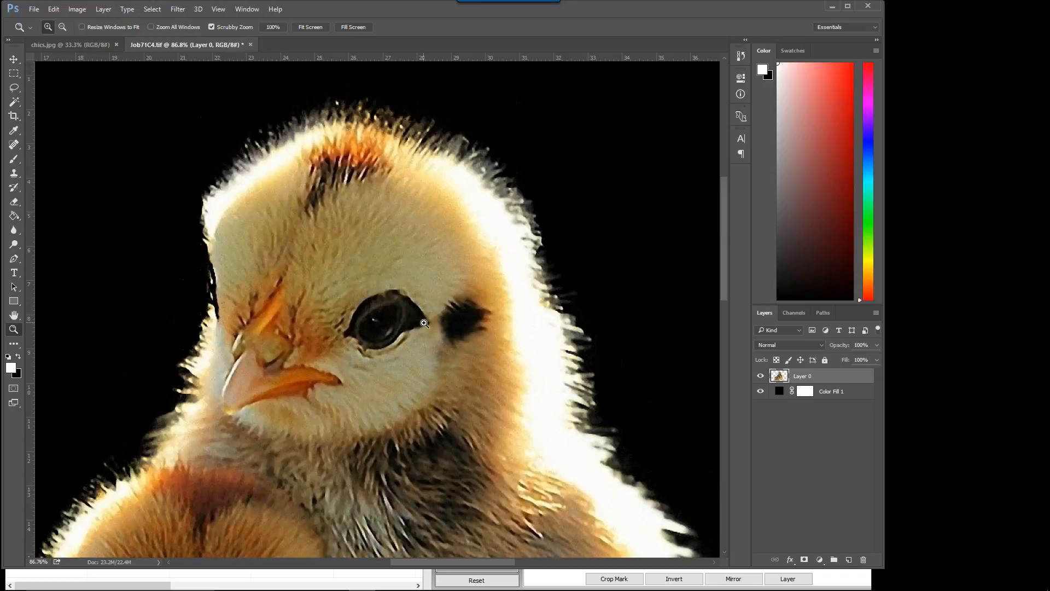
scroll(414, 321, down, 5)
scroll(413, 321, down, 6)
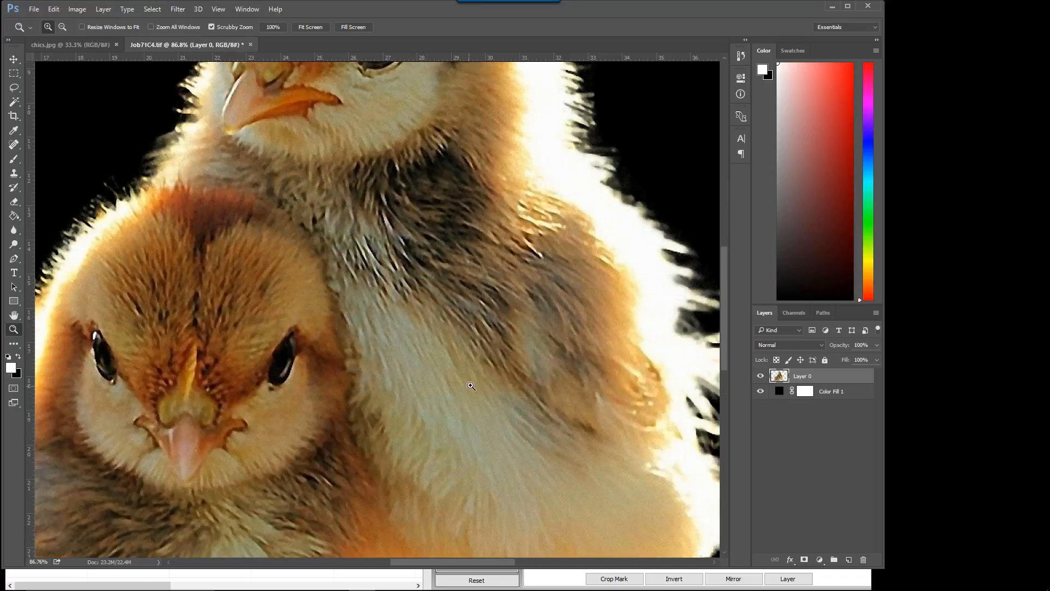
drag(470, 384, 383, 350)
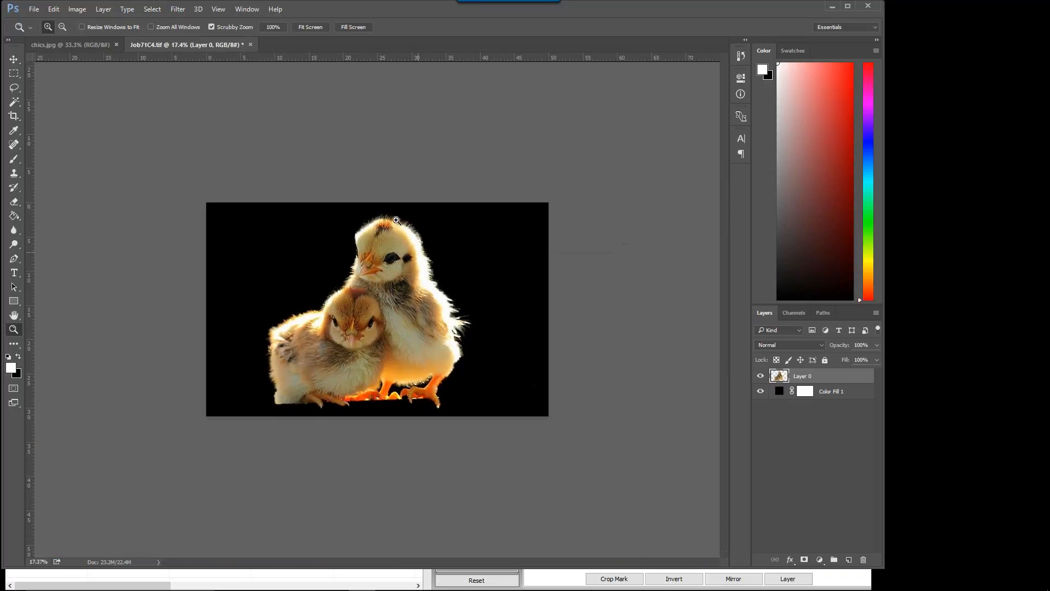
Step: Set the chicks image's size to 12 inches wide at a resolution of 300 pixels/inch, and check its pixels up close
click(81, 11)
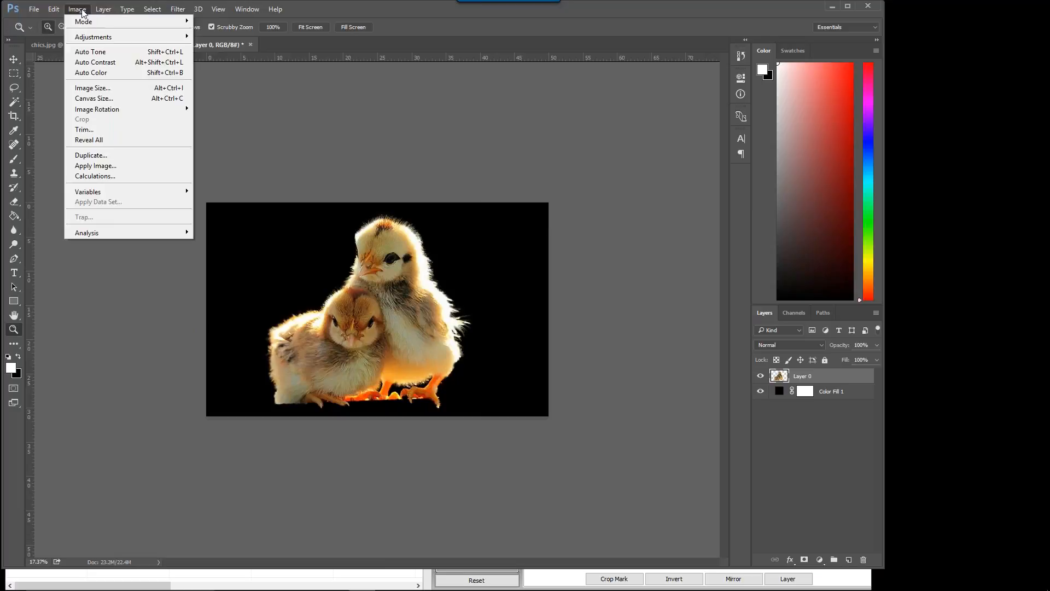
click(92, 88)
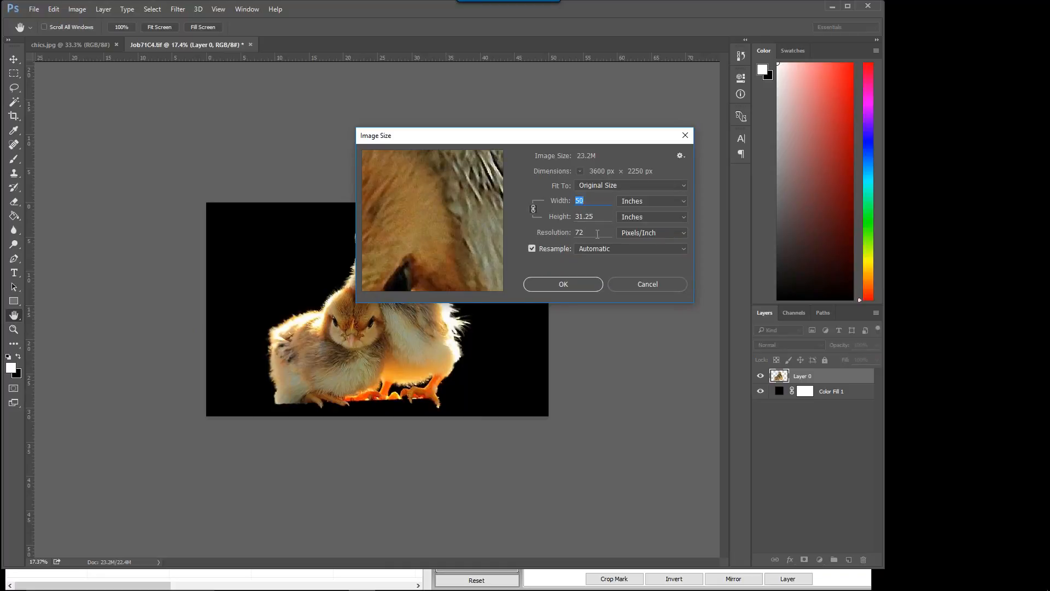
double_click(598, 234)
text(3)
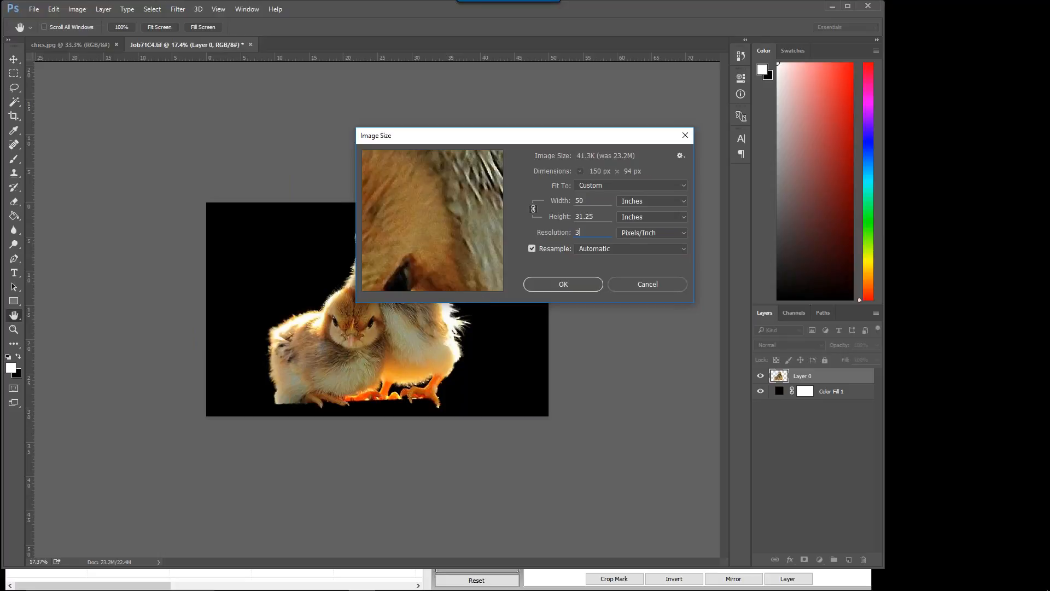
text(00)
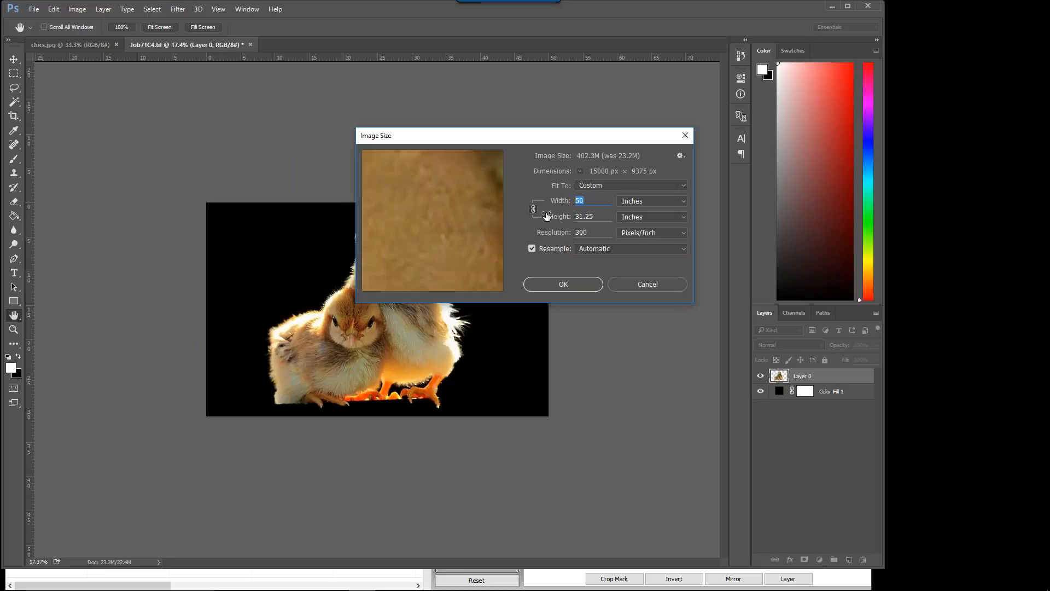
text(12)
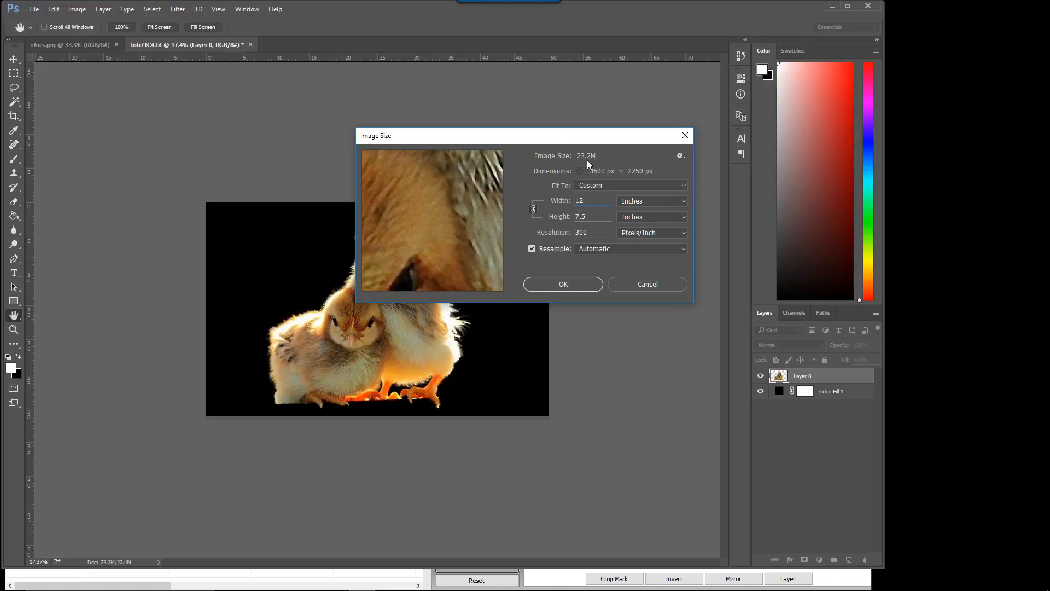
click(567, 283)
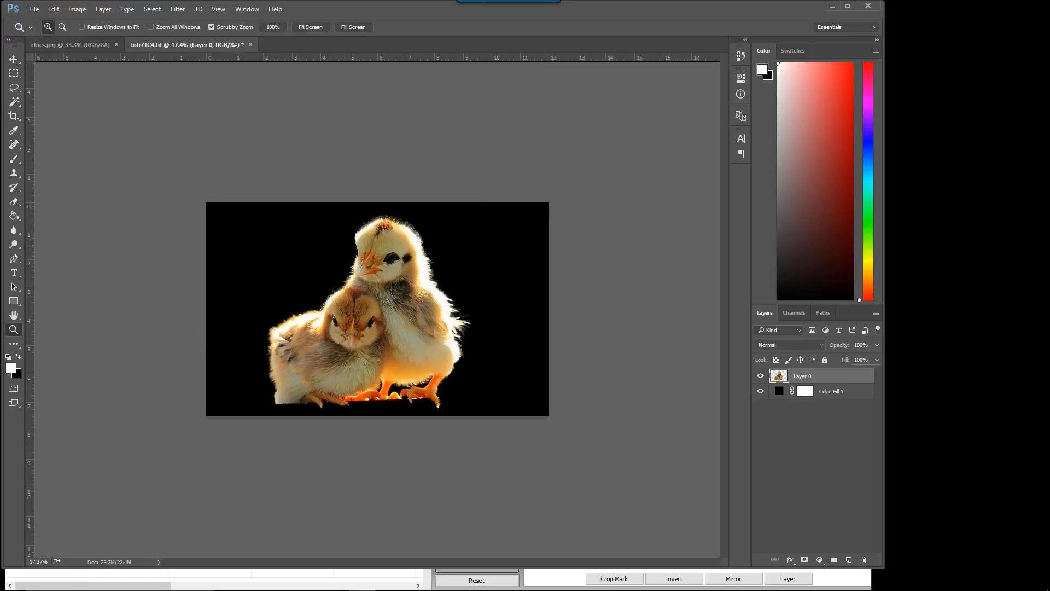
mouse_move(376, 247)
mouse_down()
mouse_move(486, 264)
mouse_move(418, 328)
mouse_move(365, 251)
mouse_up()
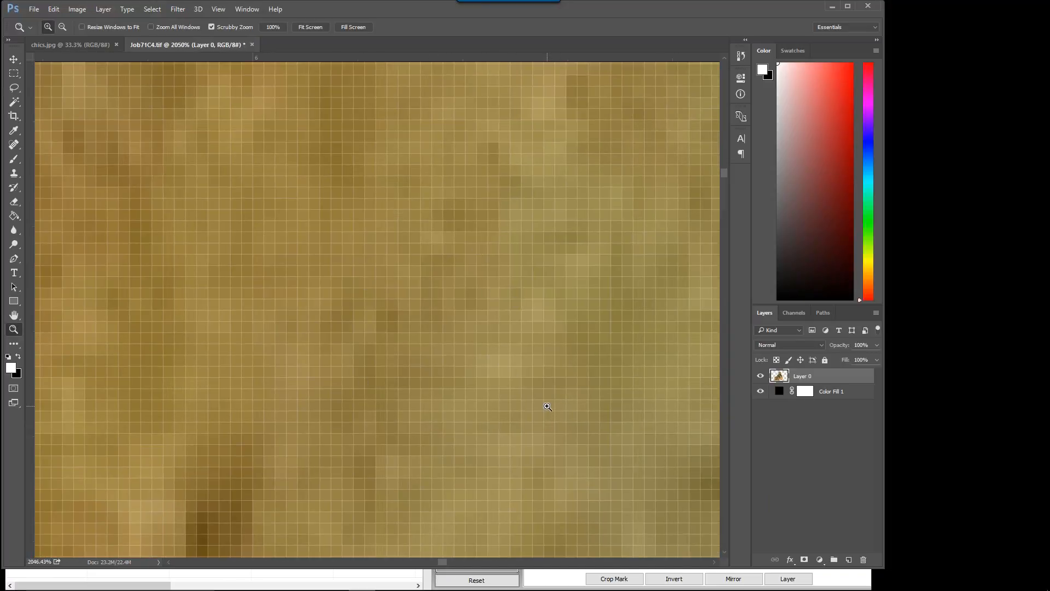
drag(511, 348, 355, 367)
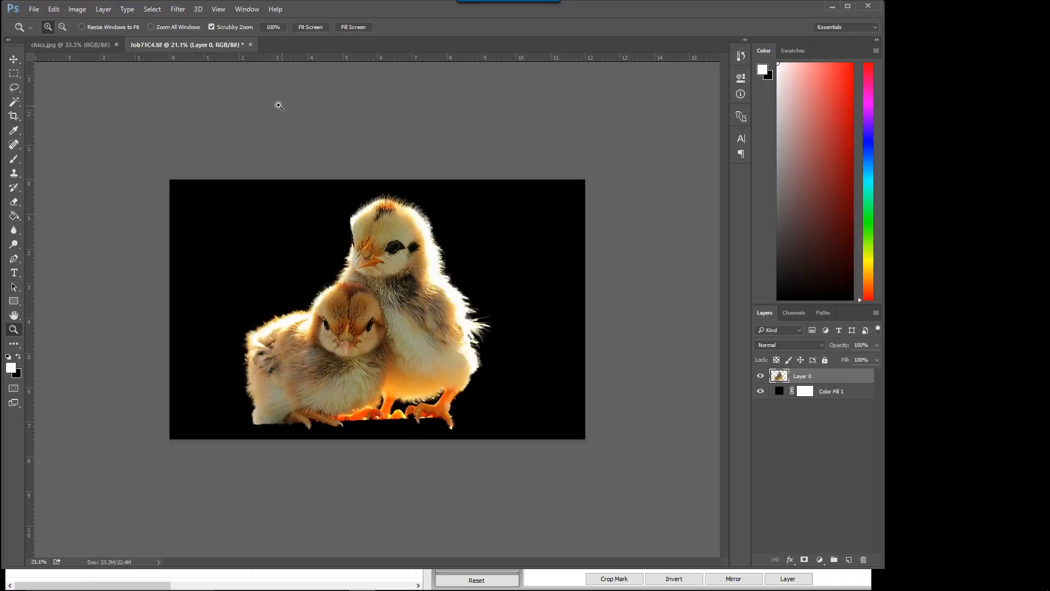
Step: Open the DTG-Digital.jpg logo from the Pictures folder and convert its locked Background into a regular layer
click(34, 9)
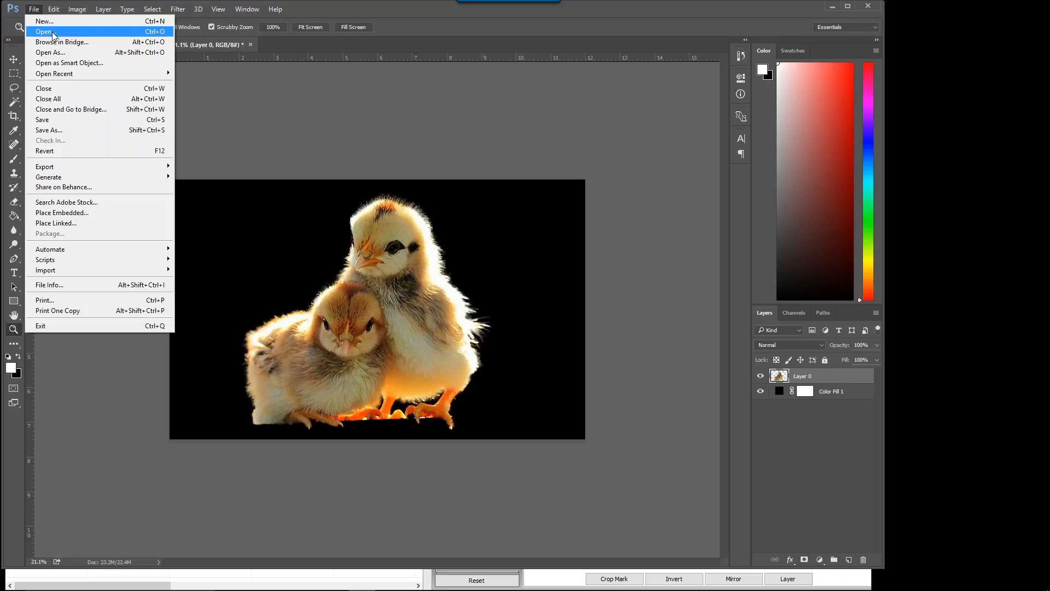
click(44, 31)
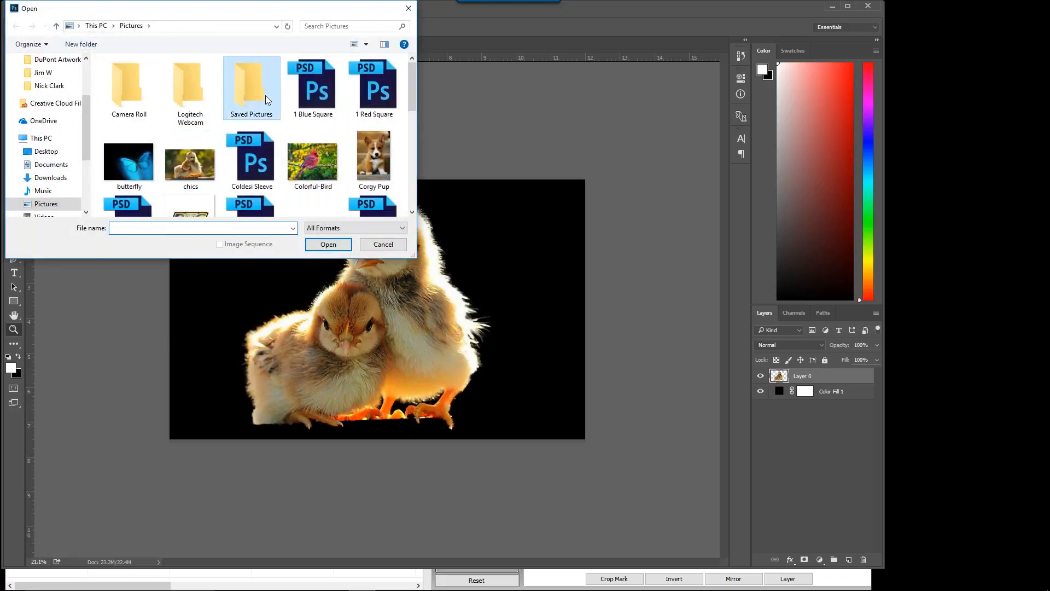
scroll(264, 96, down, 1)
scroll(263, 96, down, 2)
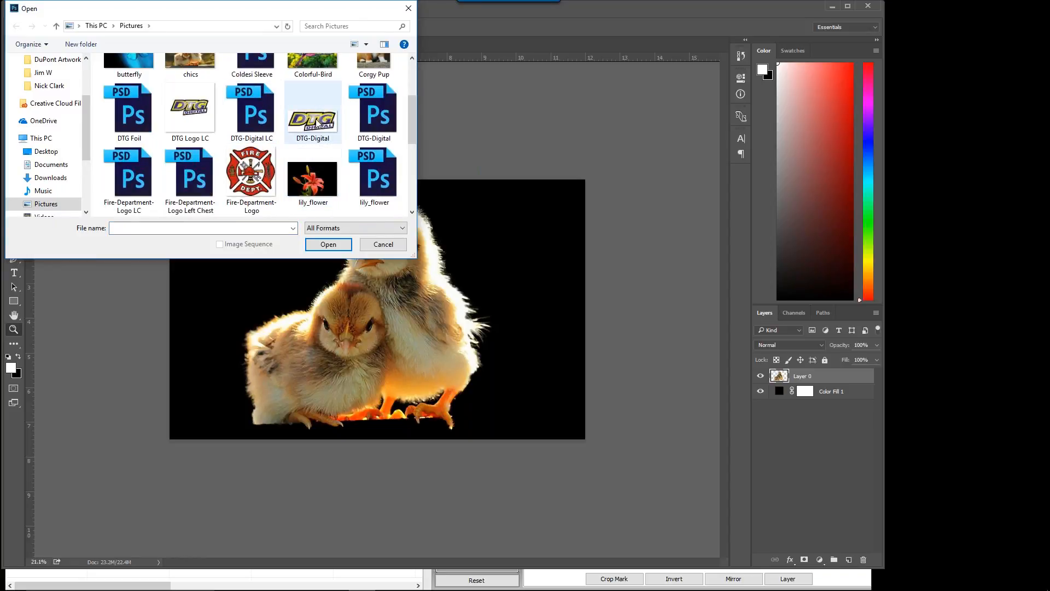
double_click(317, 123)
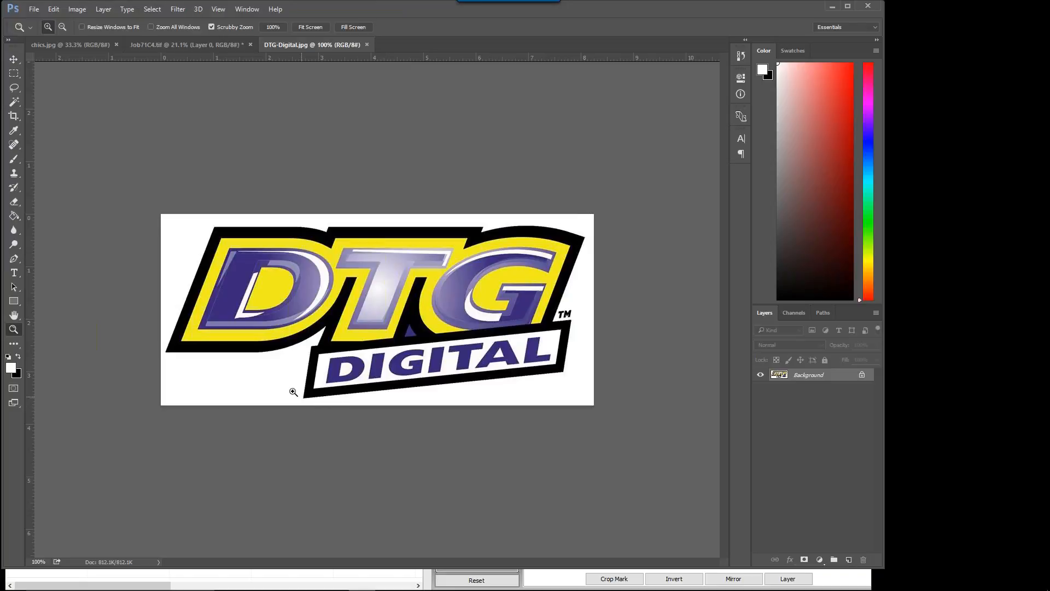
double_click(825, 376)
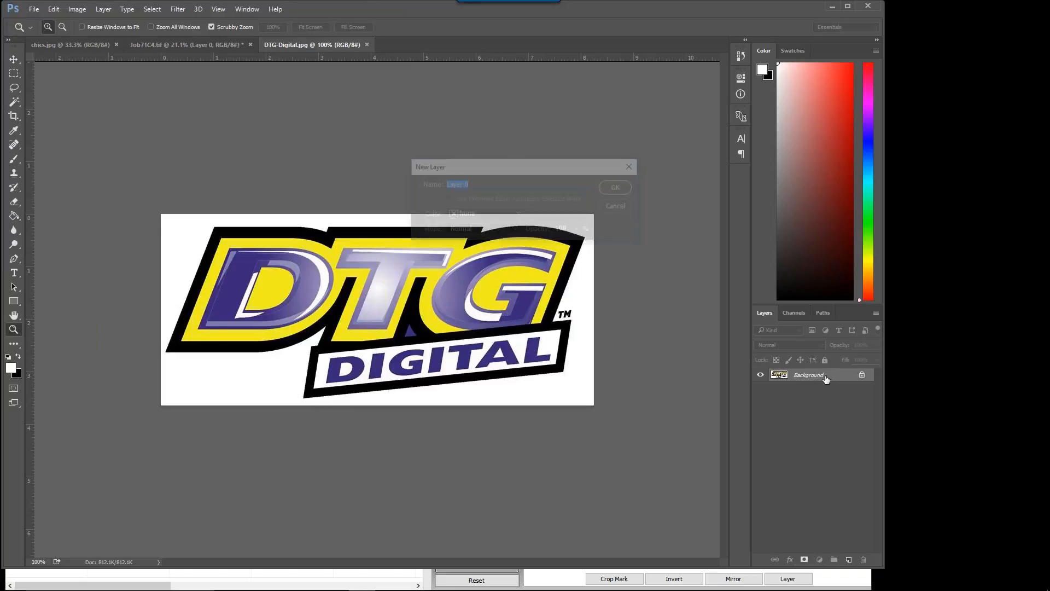
click(619, 188)
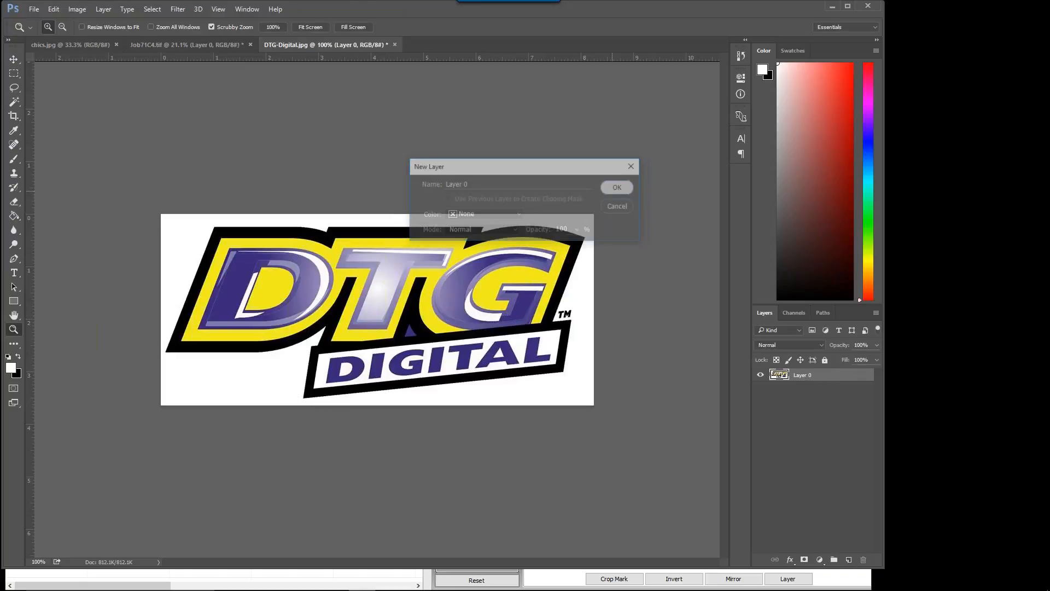
Step: Try selecting the logo's white background using the Magic Wand without Contiguous, and clear the selection
click(16, 102)
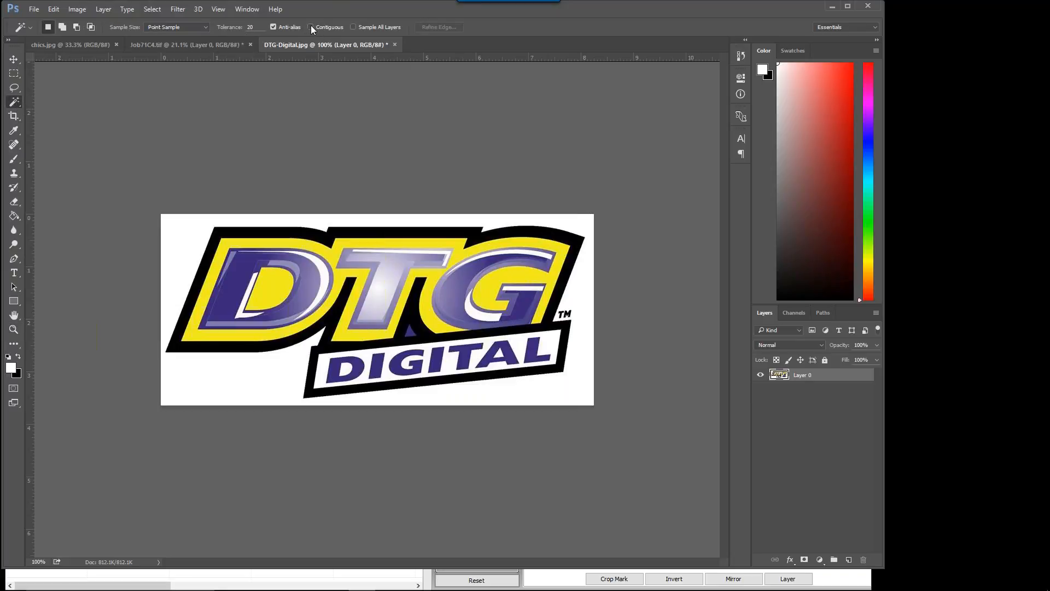
click(185, 235)
key(ctrl+d)
click(294, 399)
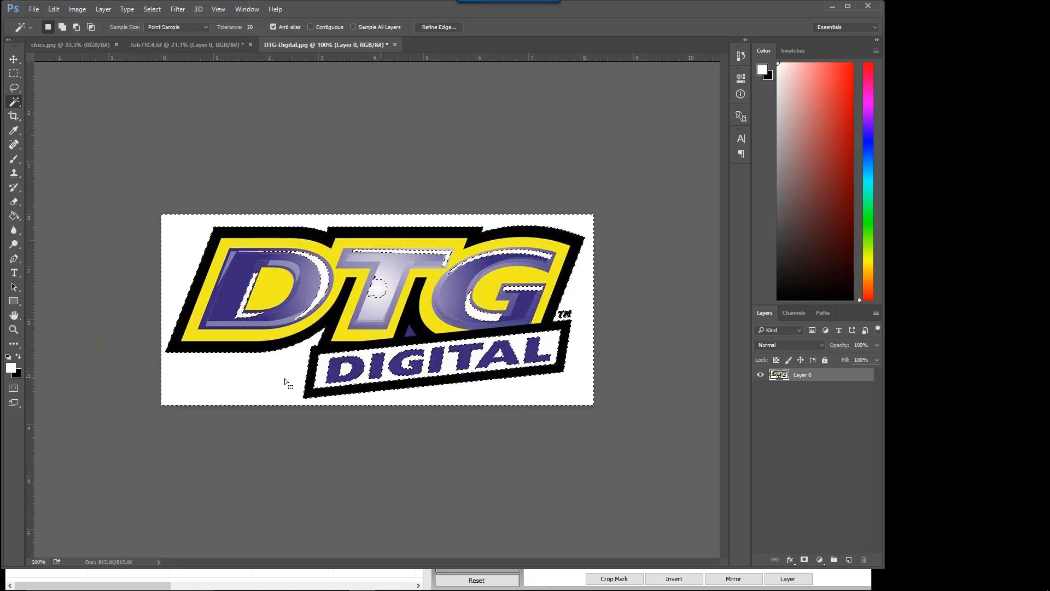
click(216, 153)
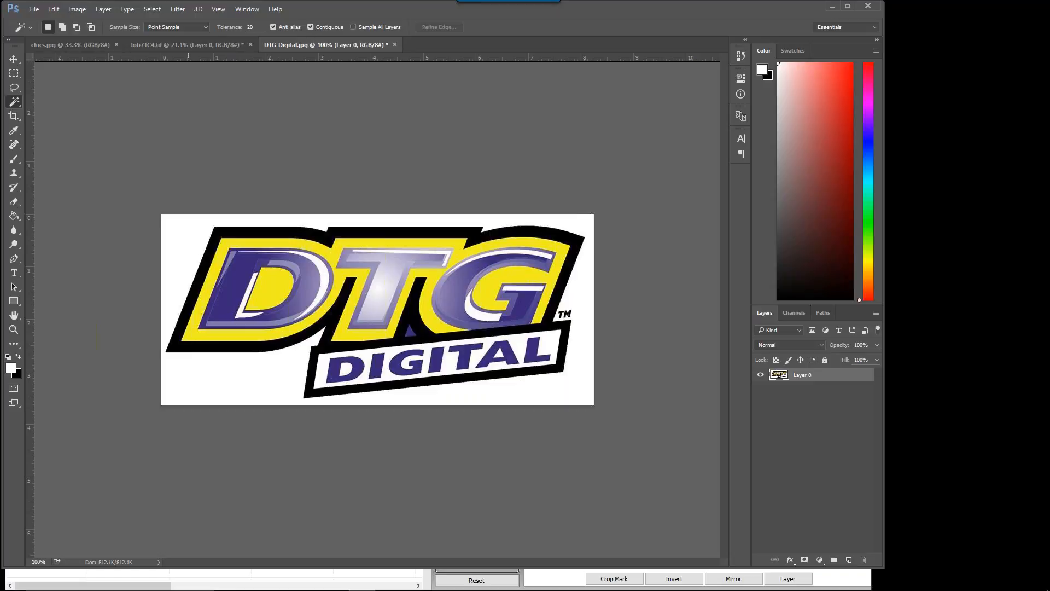
Step: Delete the white background around the logo using the Magic Wand with Contiguous on, deselect, and select and copy the logo's pixels
click(186, 247)
key(Delete)
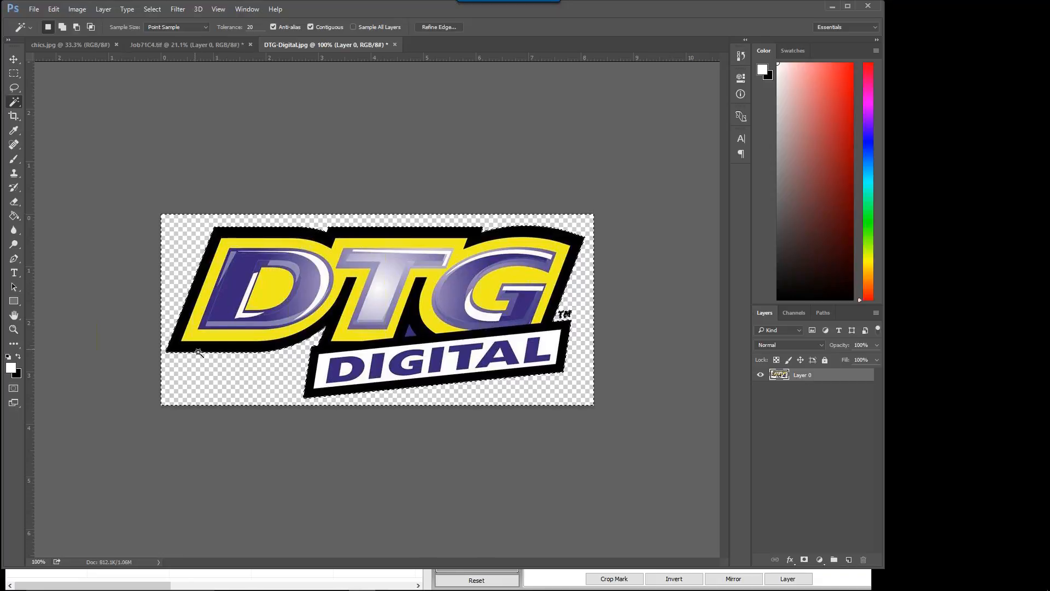
key(ctrl+d)
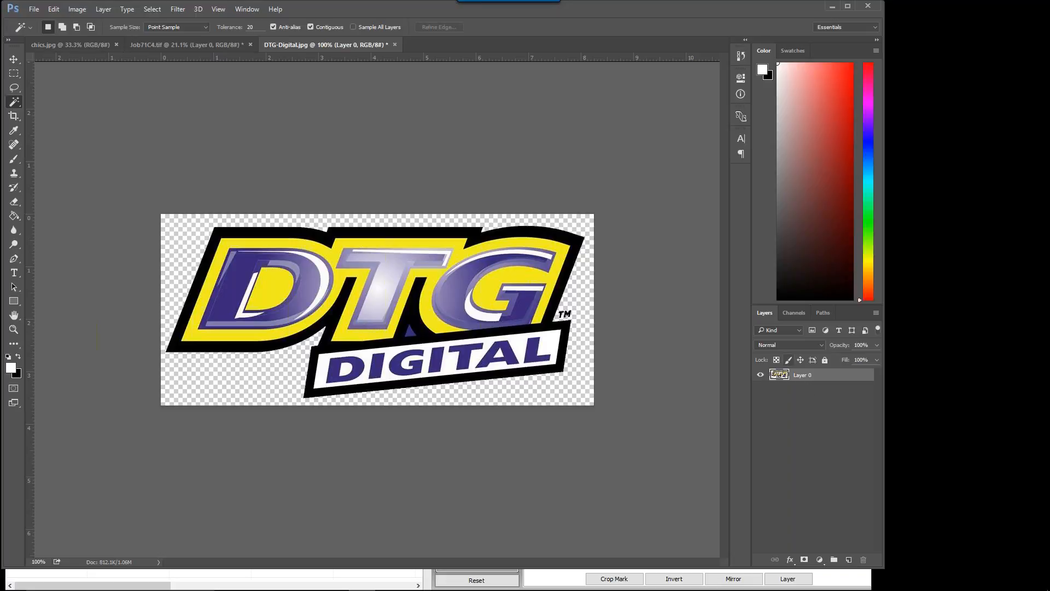
ctrl+click(779, 376)
Step: In Job71C4.tif, use Crop to extend the canvas below and to both sides of the chicks, to about 18 by 12 inches
click(159, 43)
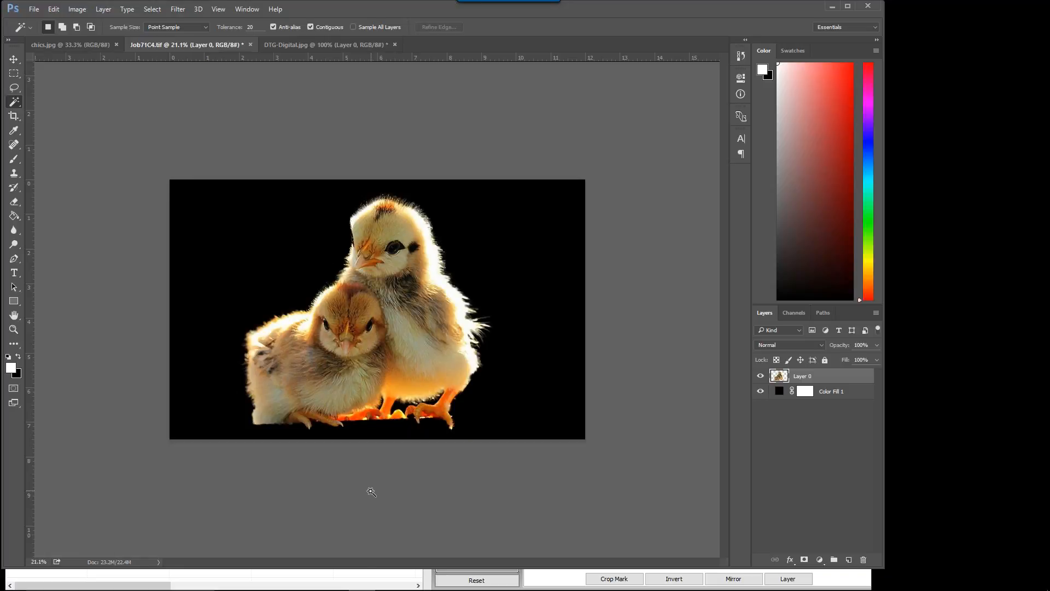
key(c)
drag(377, 440, 370, 519)
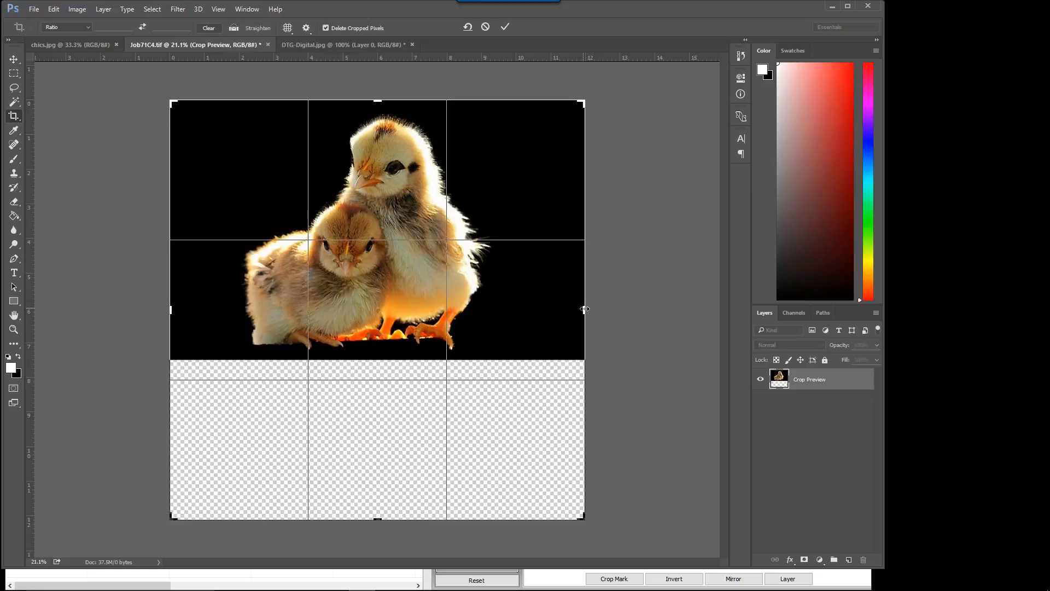
drag(585, 309, 635, 309)
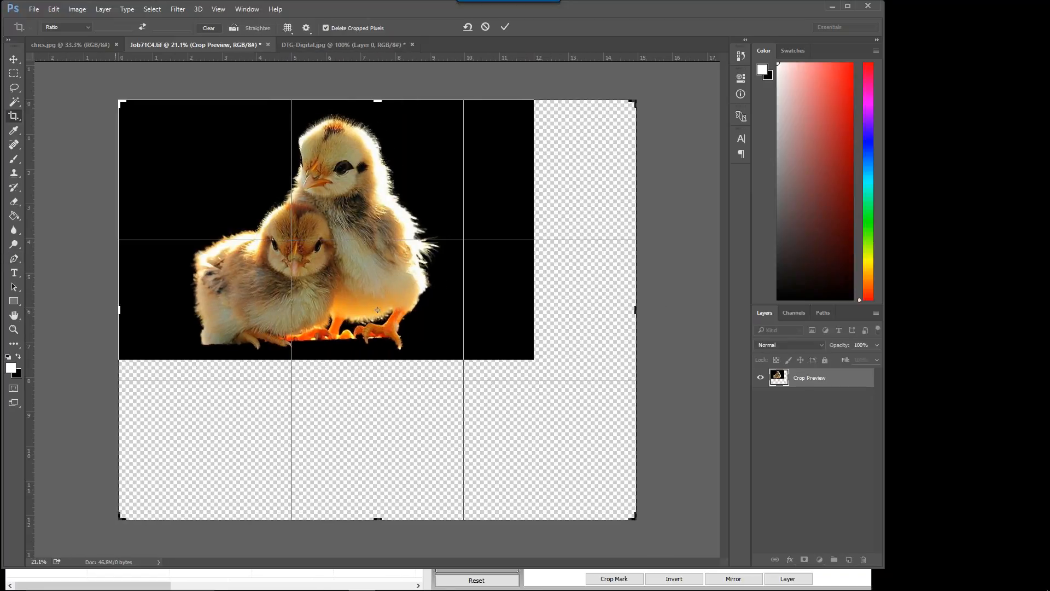
drag(119, 309, 72, 309)
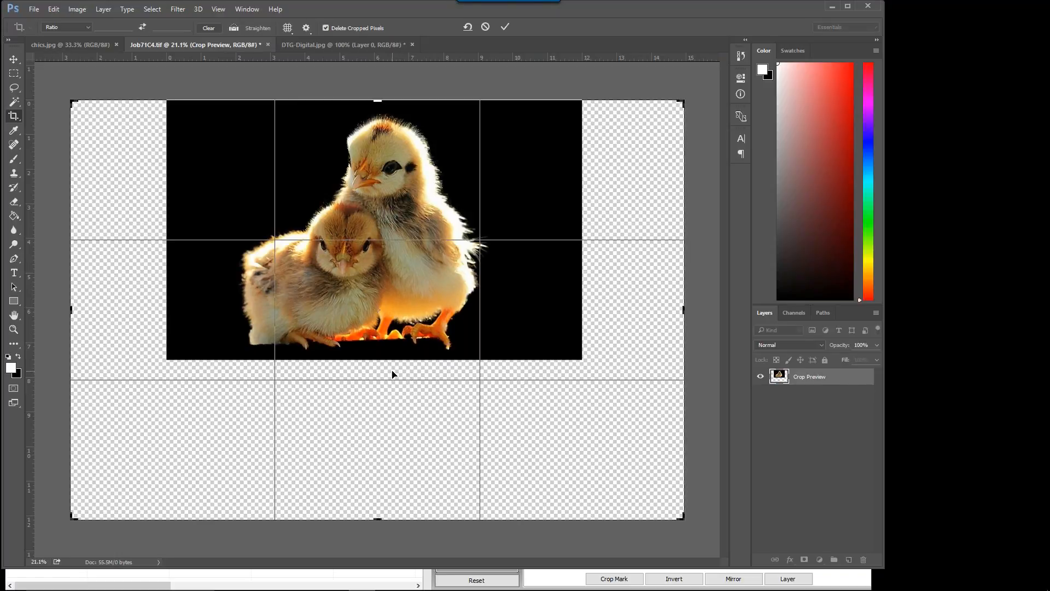
key(Return)
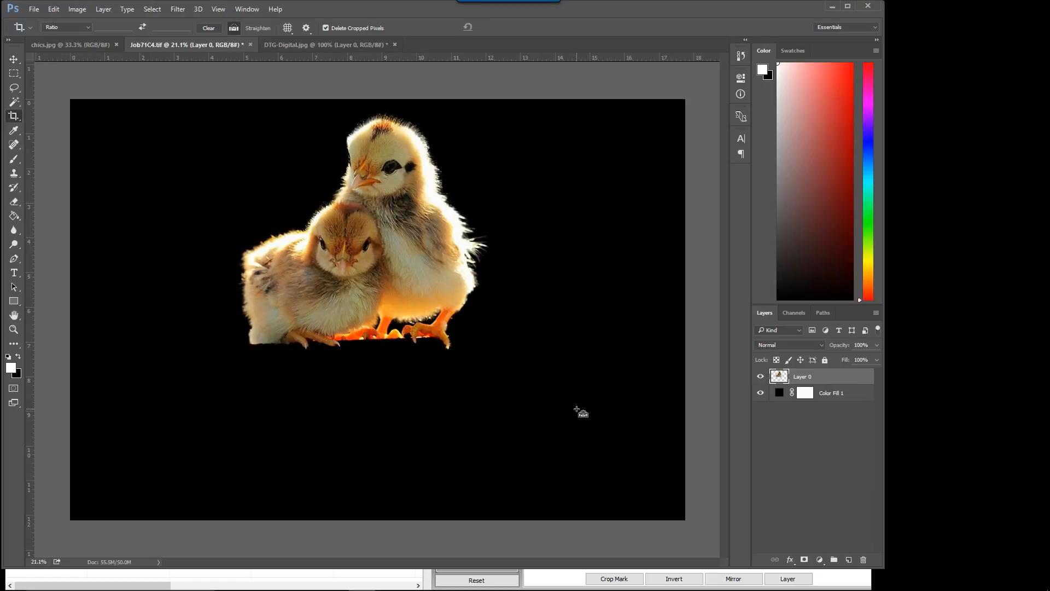
Step: Paste the DTG logo into the chicks document and convert its layer to a Smart Object
key(ctrl+v)
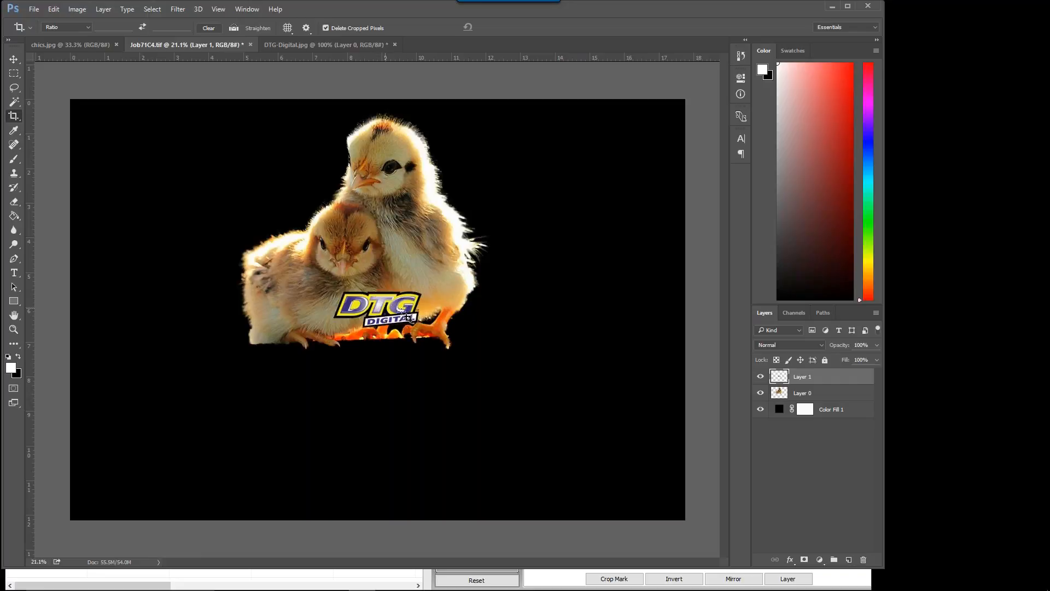
right_click(809, 377)
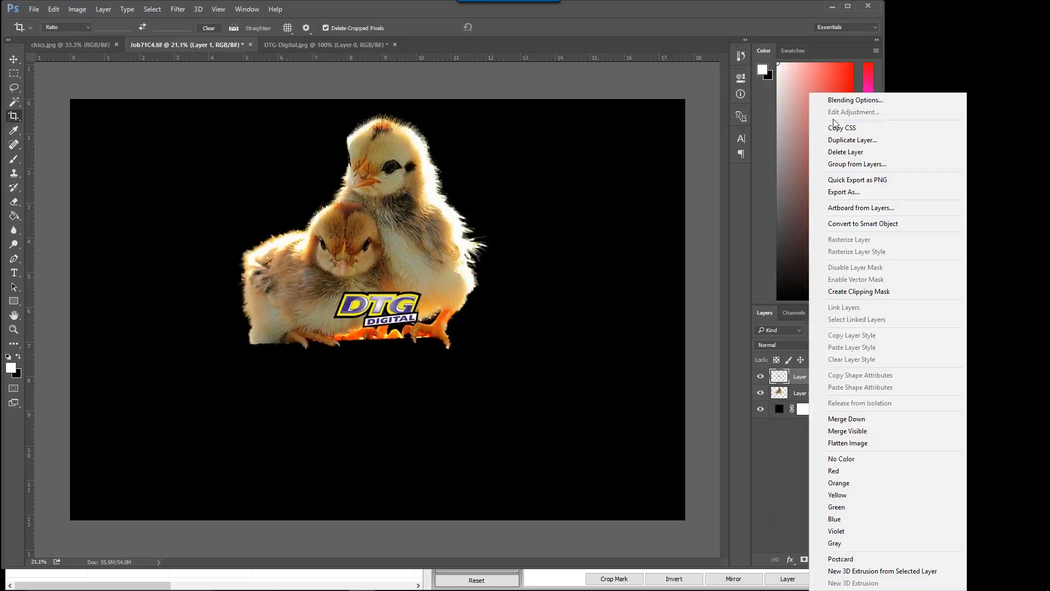
click(836, 225)
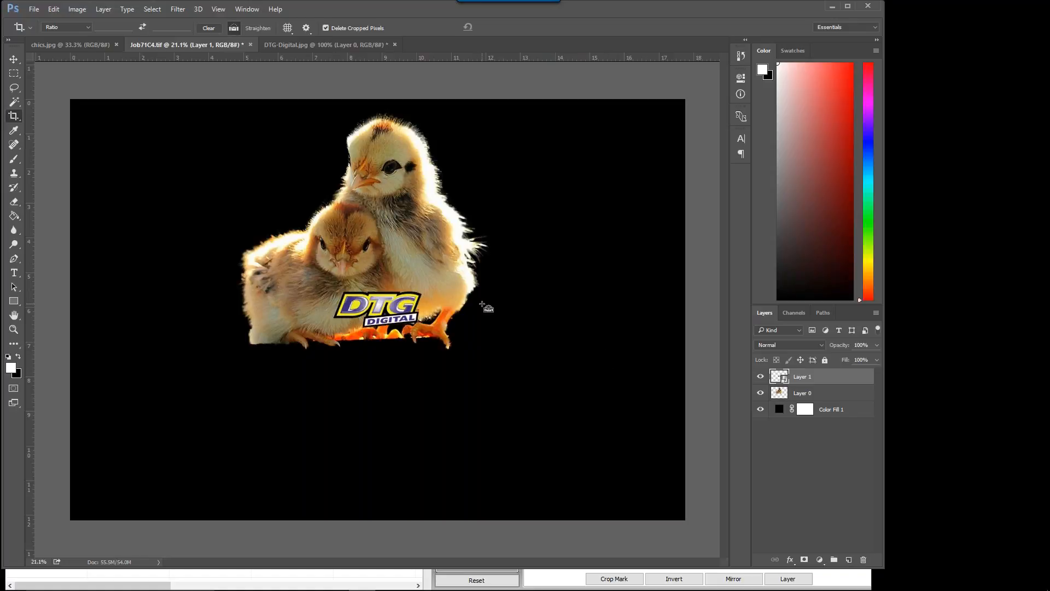
Step: Scale the DTG logo to about 341% with Free Transform and place it centered beneath the chicks' feet
key(ctrl+t)
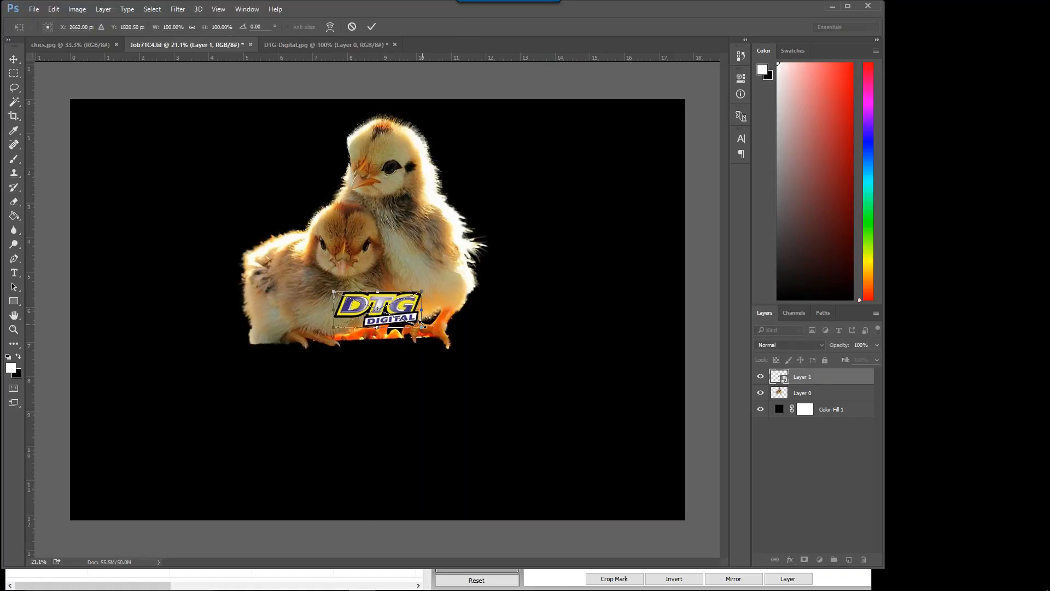
drag(420, 326, 571, 388)
drag(528, 327, 418, 380)
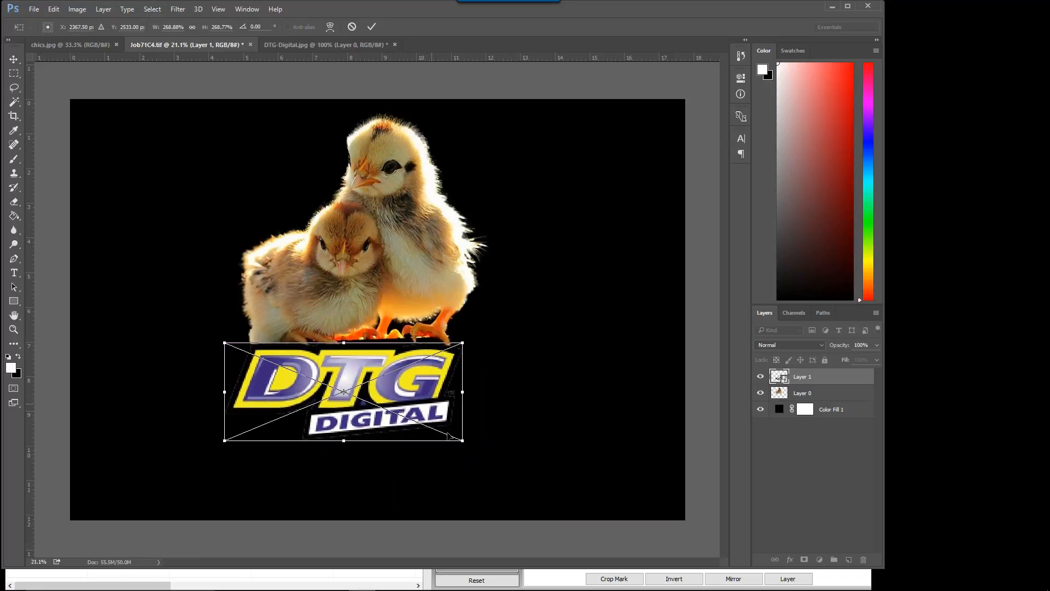
drag(464, 441, 528, 468)
mouse_move(462, 399)
mouse_down()
mouse_move(450, 395)
mouse_move(453, 408)
mouse_up()
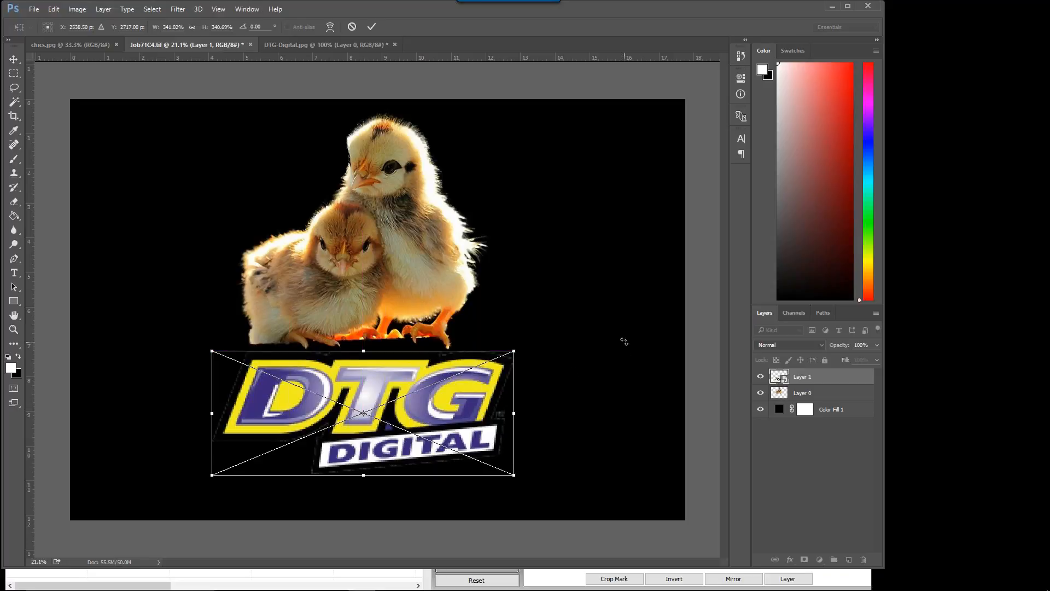
key(Return)
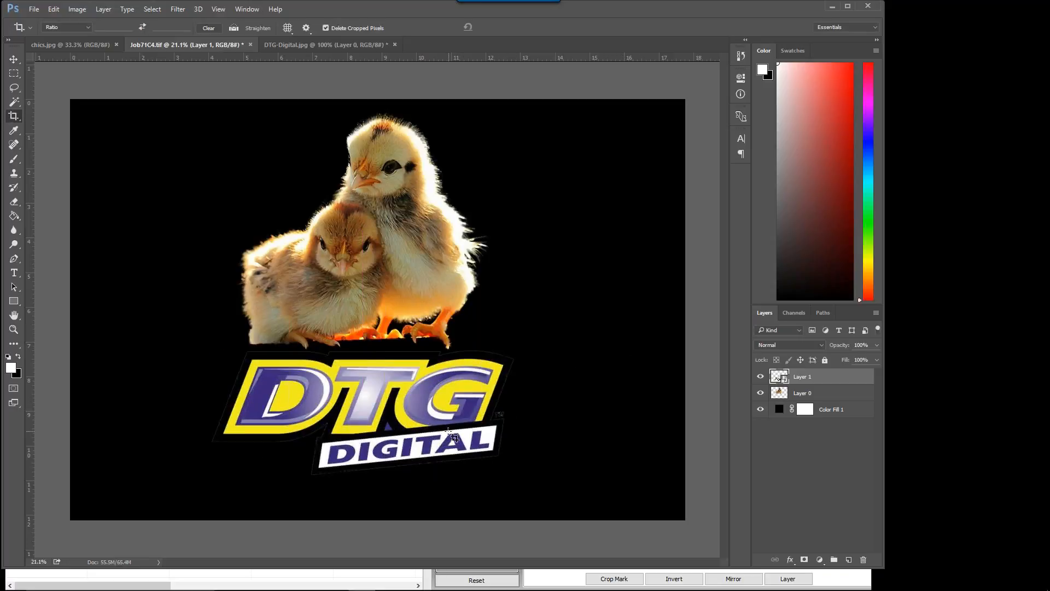
Step: Add a Stroke layer style to the DTG logo layer and set its color to white (ffffff)
key(c)
click(790, 561)
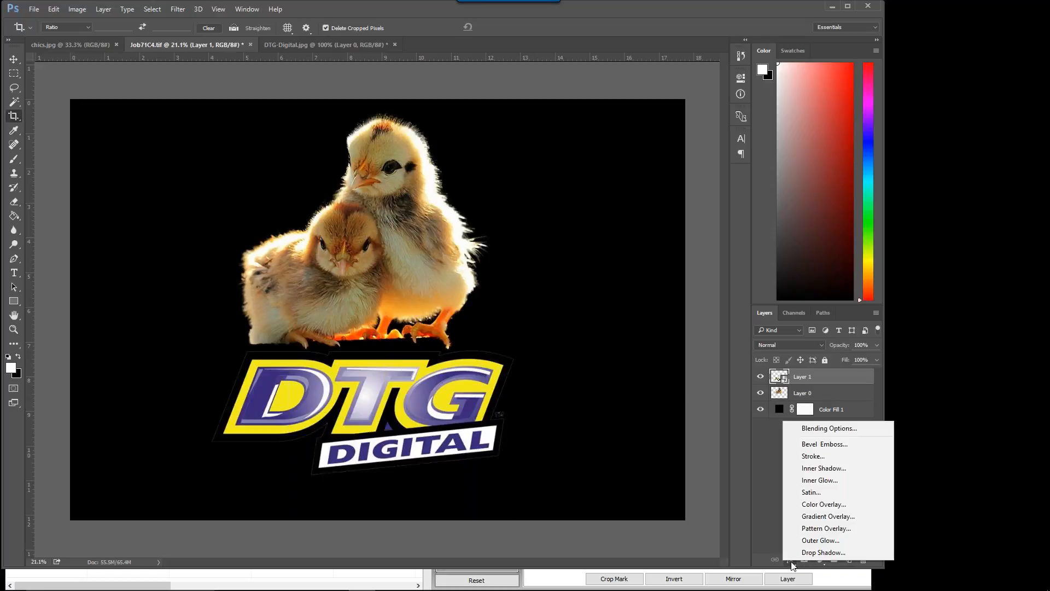
click(814, 456)
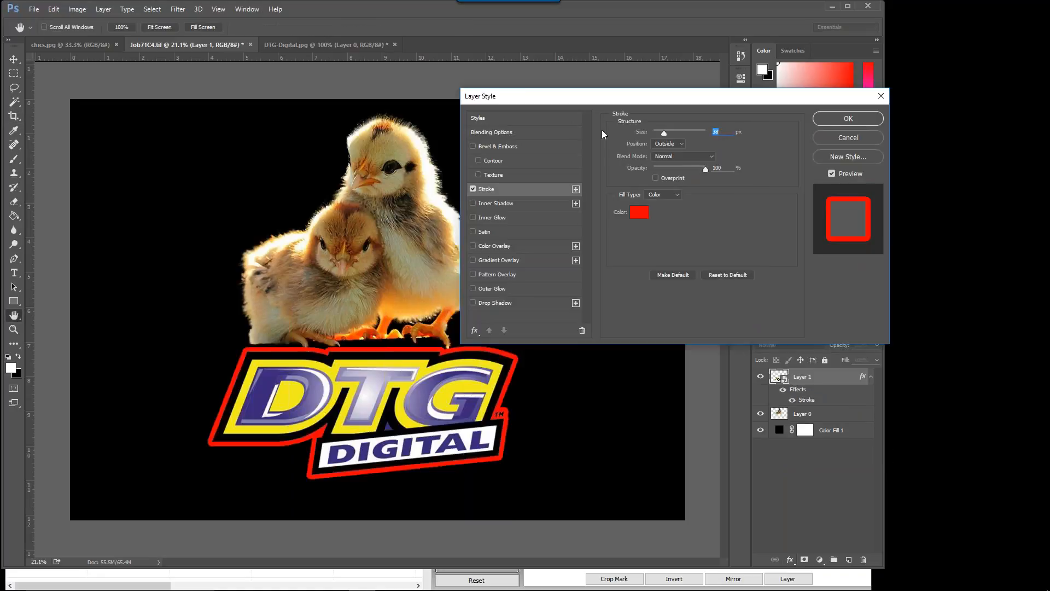
click(642, 216)
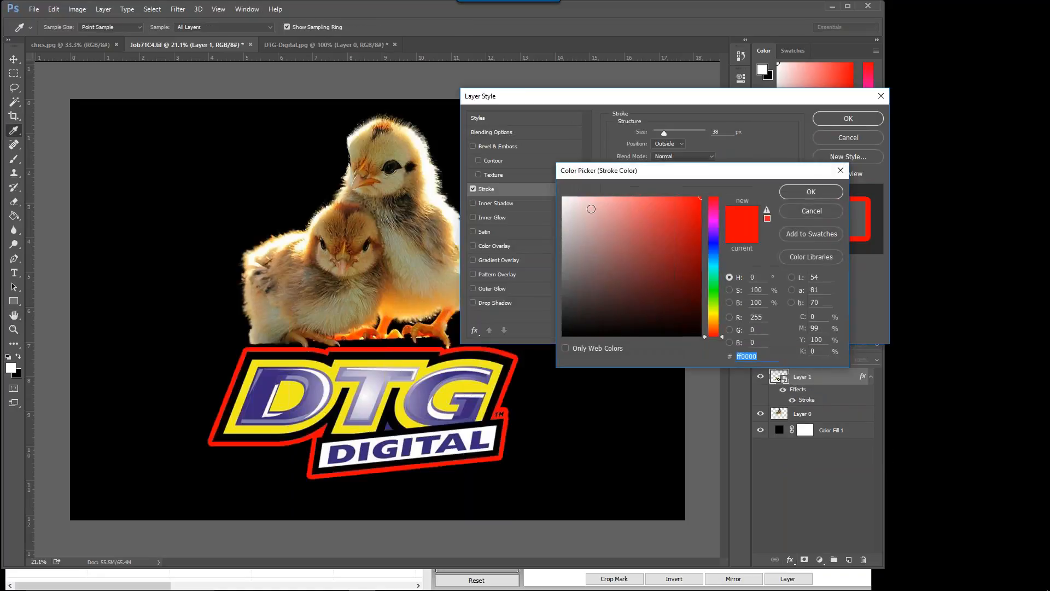
drag(590, 208, 535, 186)
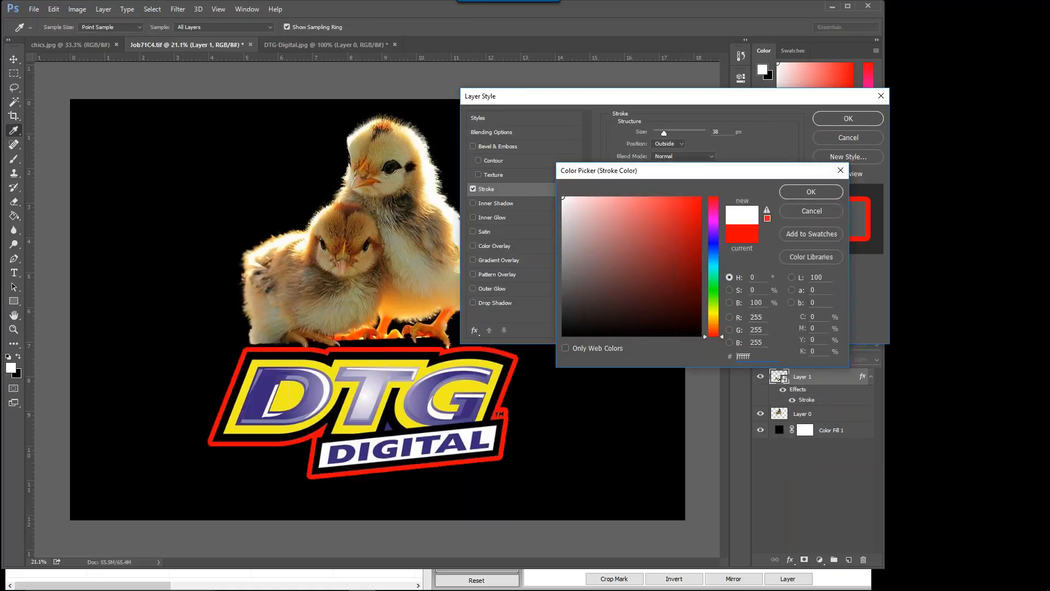
click(818, 192)
Step: Reduce the logo's outside stroke size to 5 px and apply the layer style
key(Down)
key(Down)
key(Down)
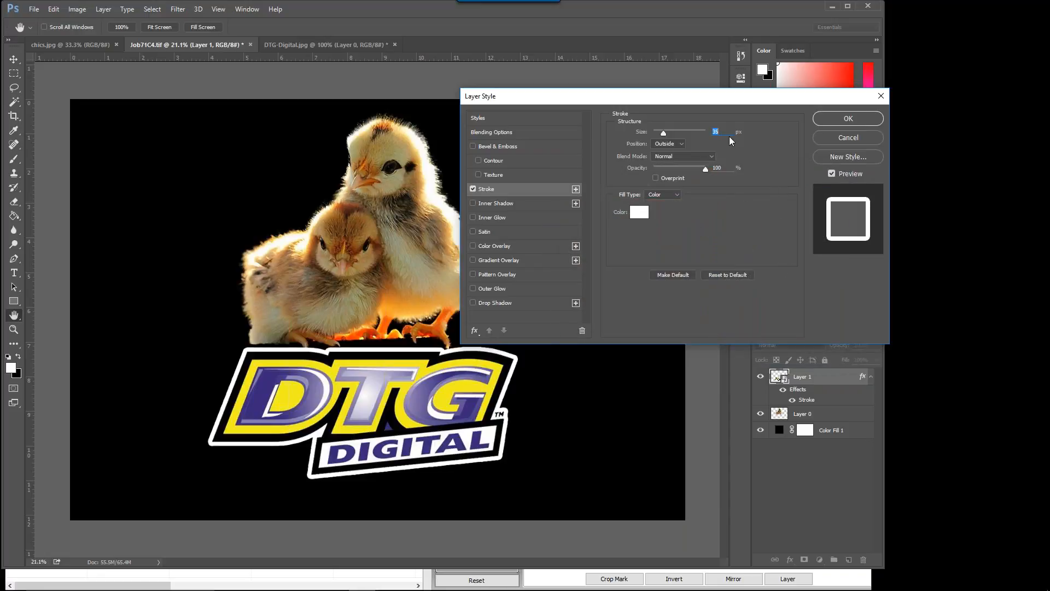
click(730, 130)
key(Down)
key(Down)
key(Down)
key(Down)
key(Down)
key(Down)
key(Down)
key(Down)
key(Down)
key(Down)
key(Down)
key(Down)
key(Down)
key(Down)
key(Down)
key(Down)
key(Down)
key(Down)
key(Down)
key(Down)
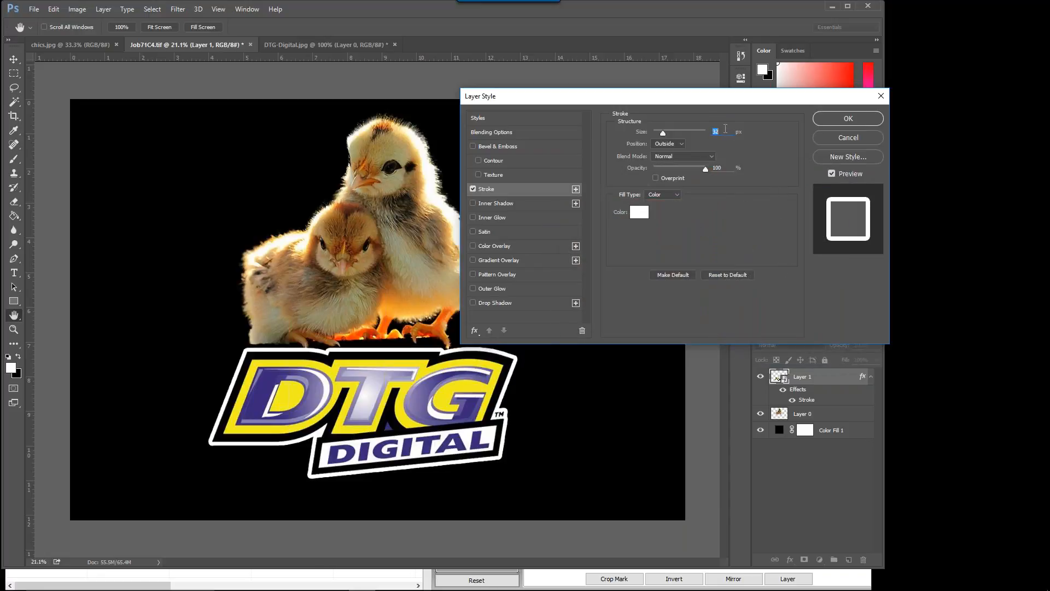
key(Down)
key(Down)
key(Down)
key(Down)
key(Down)
key(Down)
key(Down)
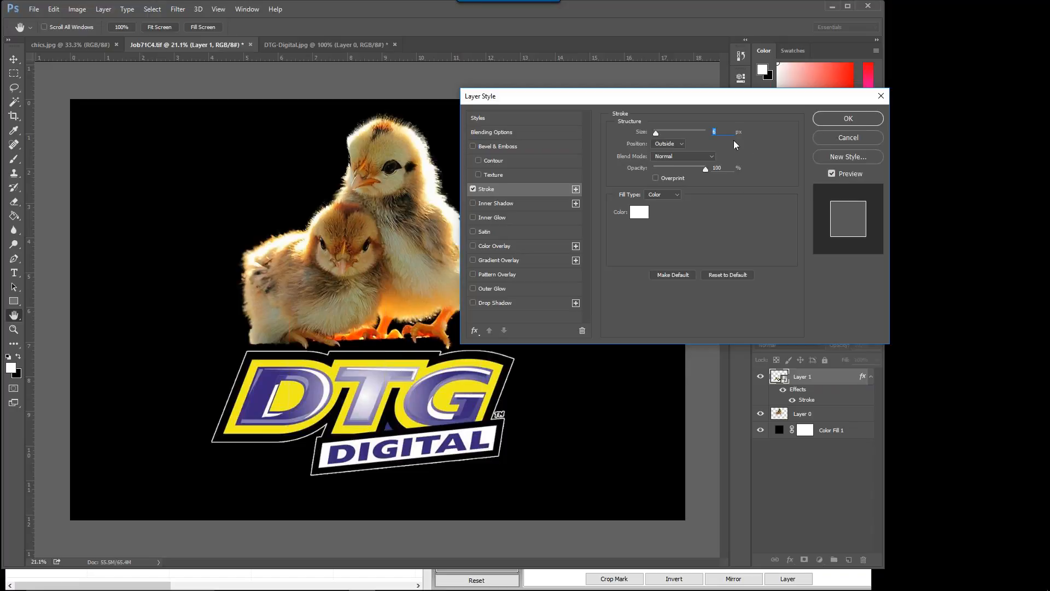
key(Down)
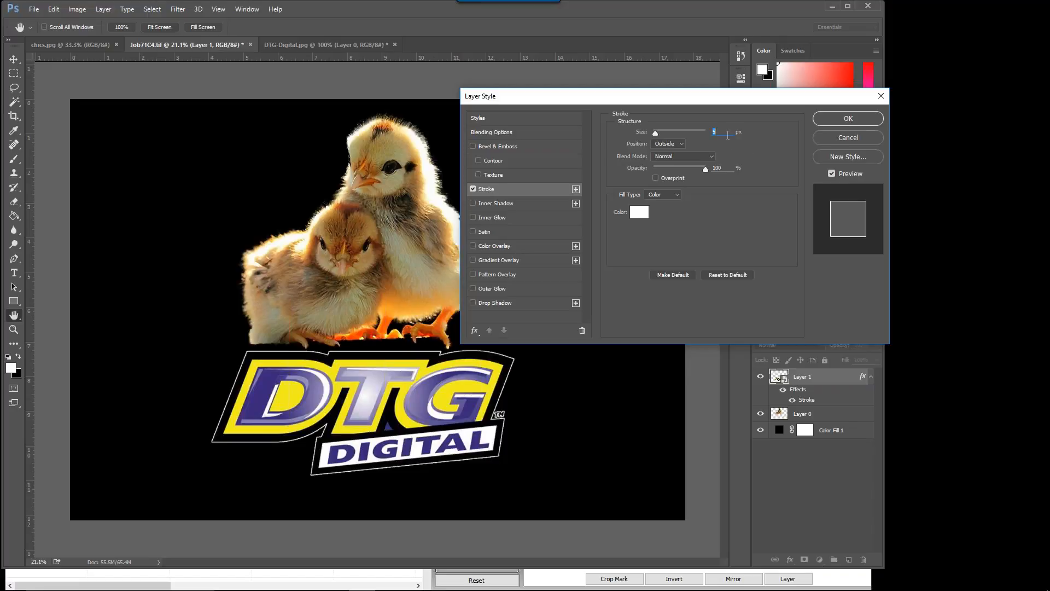
key(c)
click(858, 119)
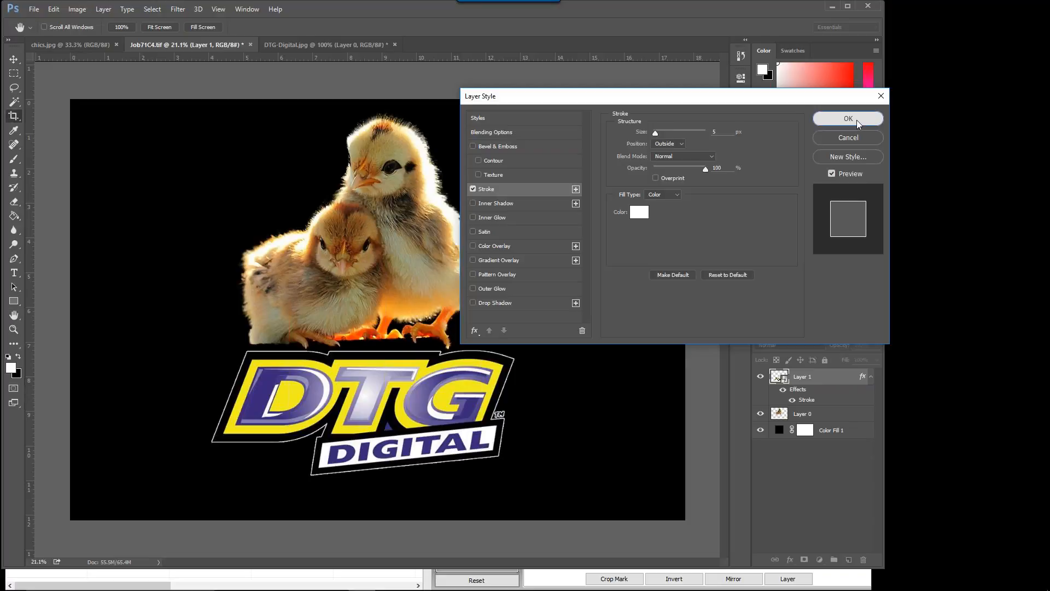
Step: Rotate the chicks layer about 2° clockwise with Free Transform and commit the rotation
click(826, 418)
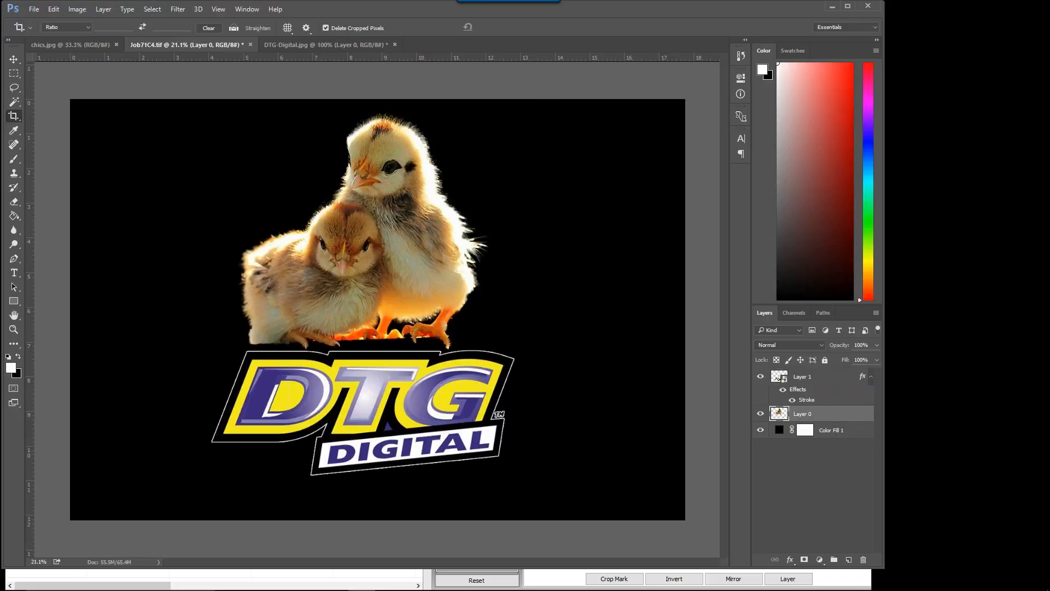
click(14, 59)
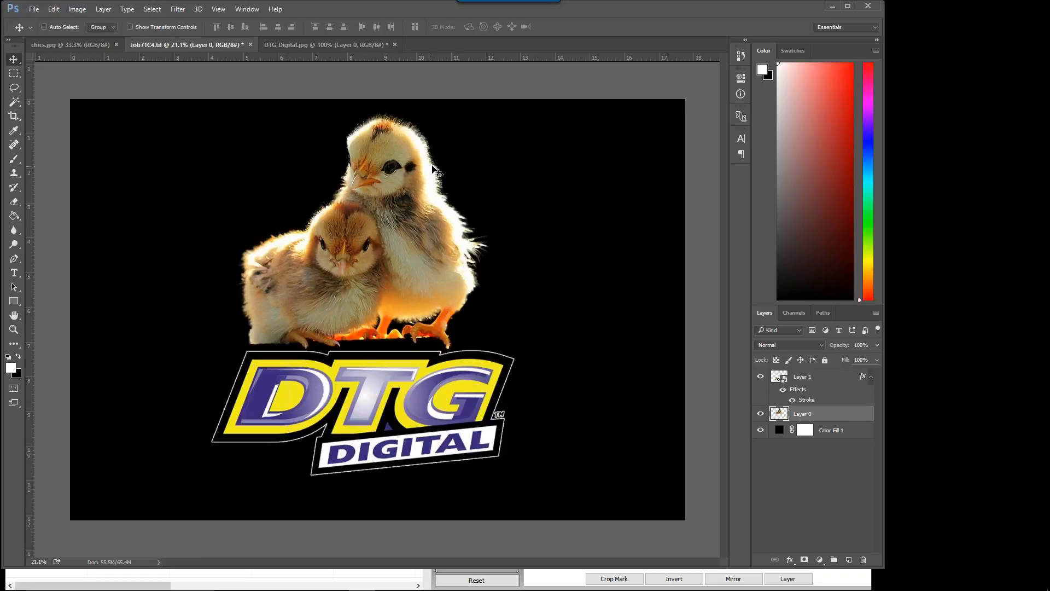
key(ctrl+t)
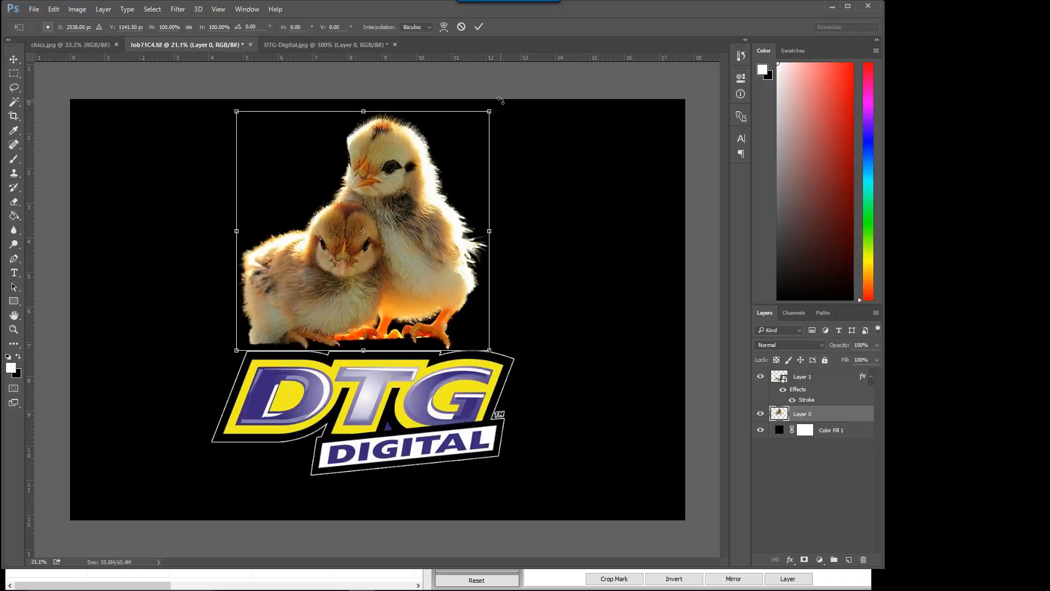
drag(500, 101, 504, 104)
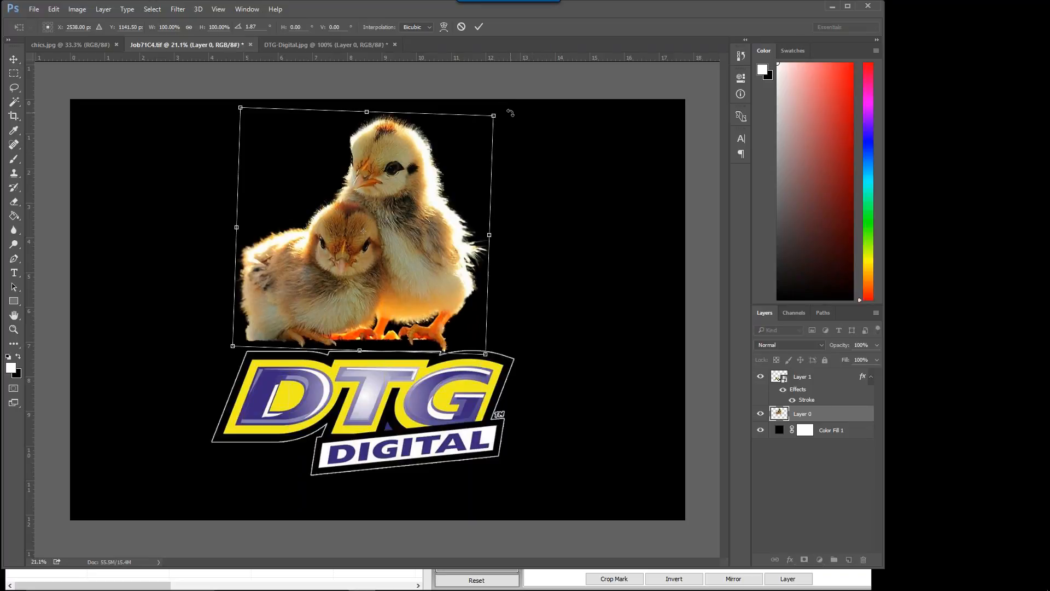
drag(510, 111, 512, 113)
key(Return)
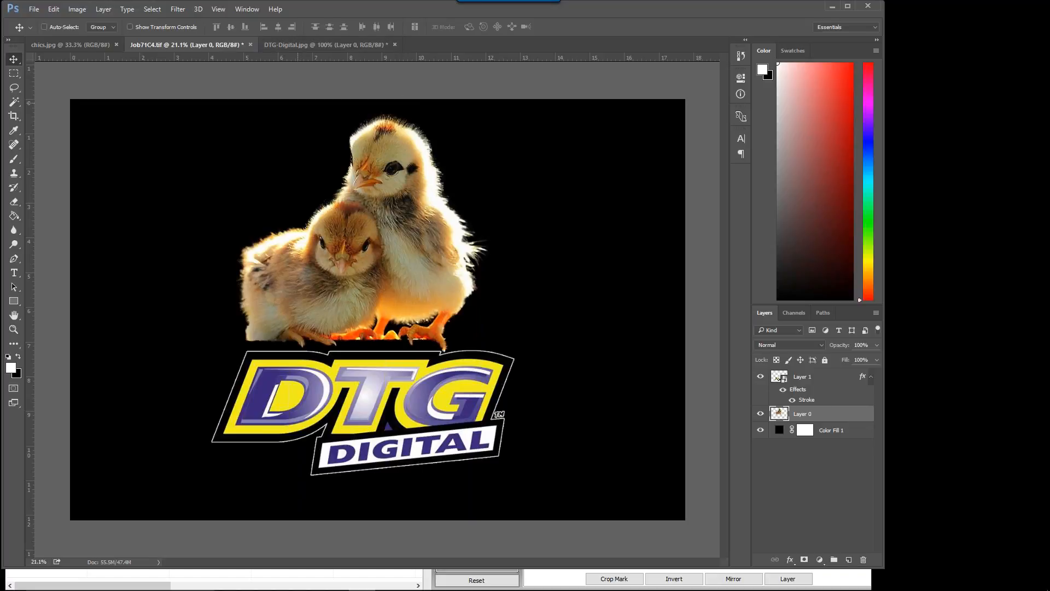
Step: Nudge the chicks layer down until the feet meet the top edge of the DTG logo
key(shift+Down)
key(shift+Down)
key(shift+Down)
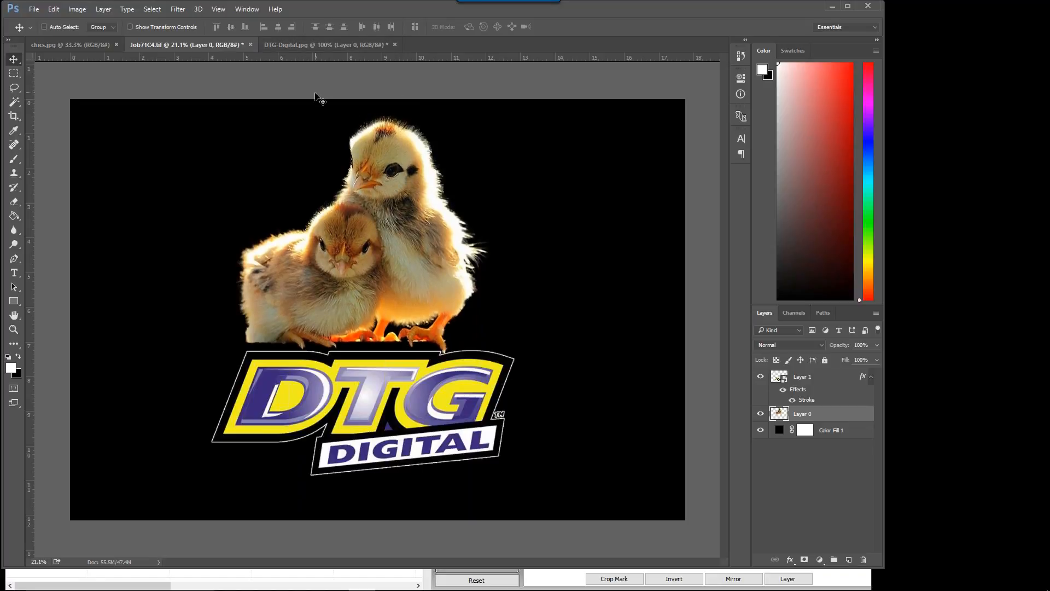
key(shift+Down)
key(shift+Down)
key(shift+Down)
key(shift+Down)
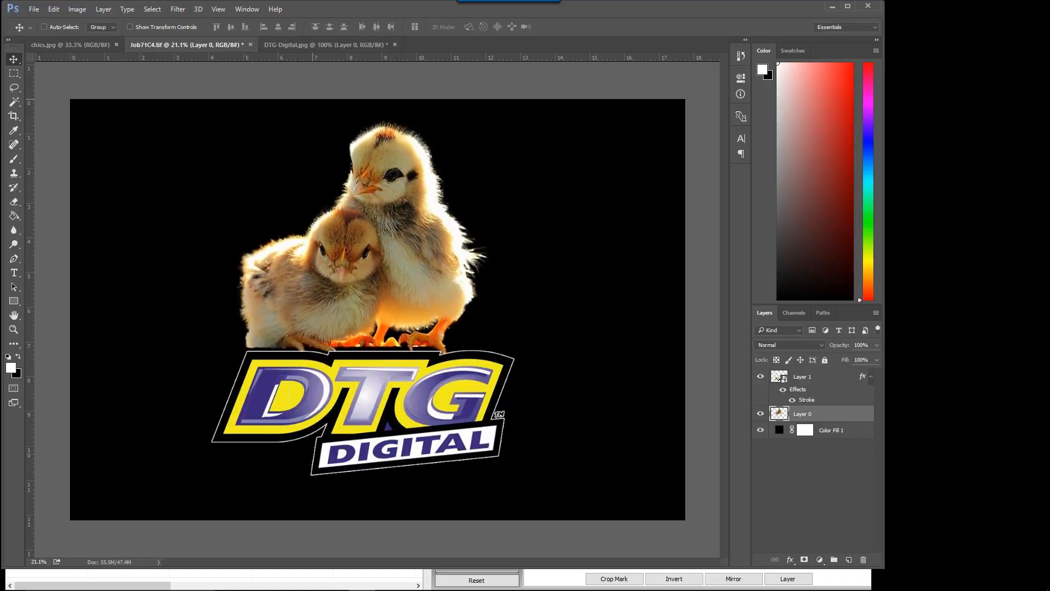
key(shift+Down)
key(shift+Down)
key(shift+Down)
key(shift+Down)
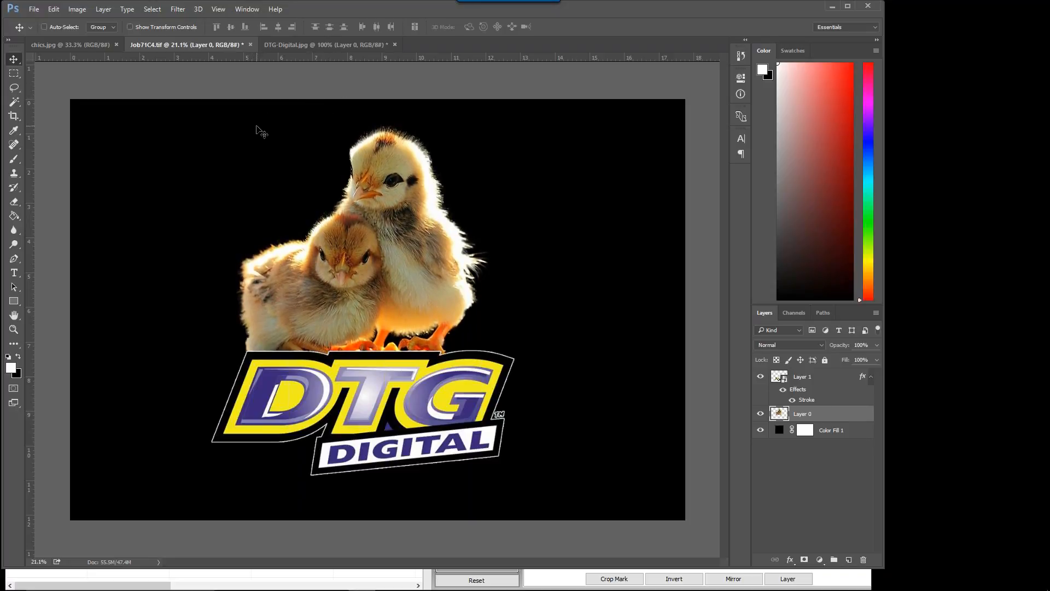
Step: Nudge the chicks layer to the right so the chicks sit centered above the DTG logo
key(shift+Right)
key(shift+Right)
key(shift+Right)
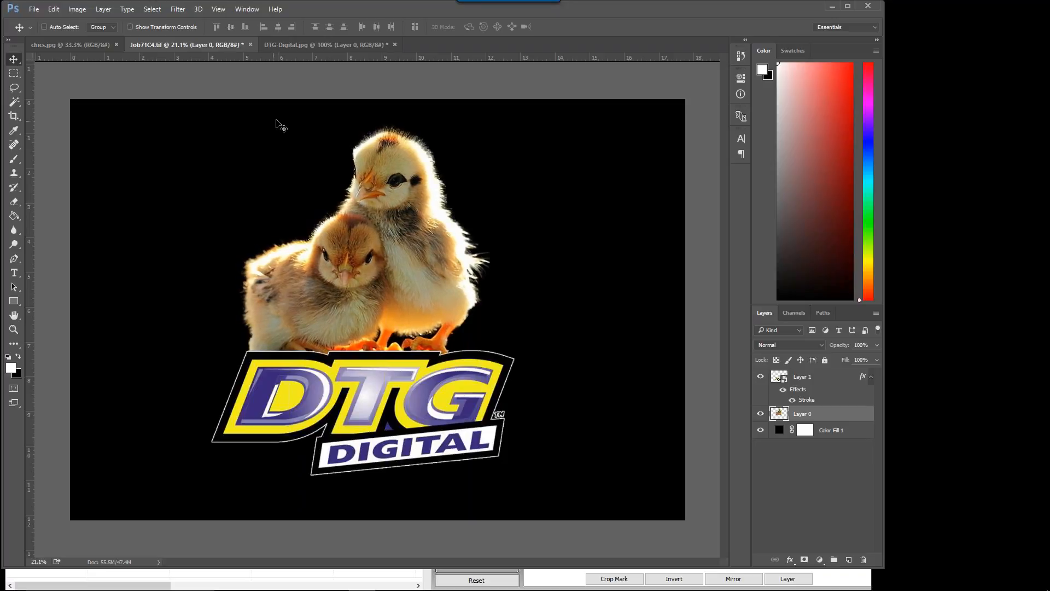
key(shift+Right)
key(shift+Right)
key(shift+Right)
key(shift+Right)
key(shift+Right)
key(shift+Right)
key(shift+Right)
key(shift+Right)
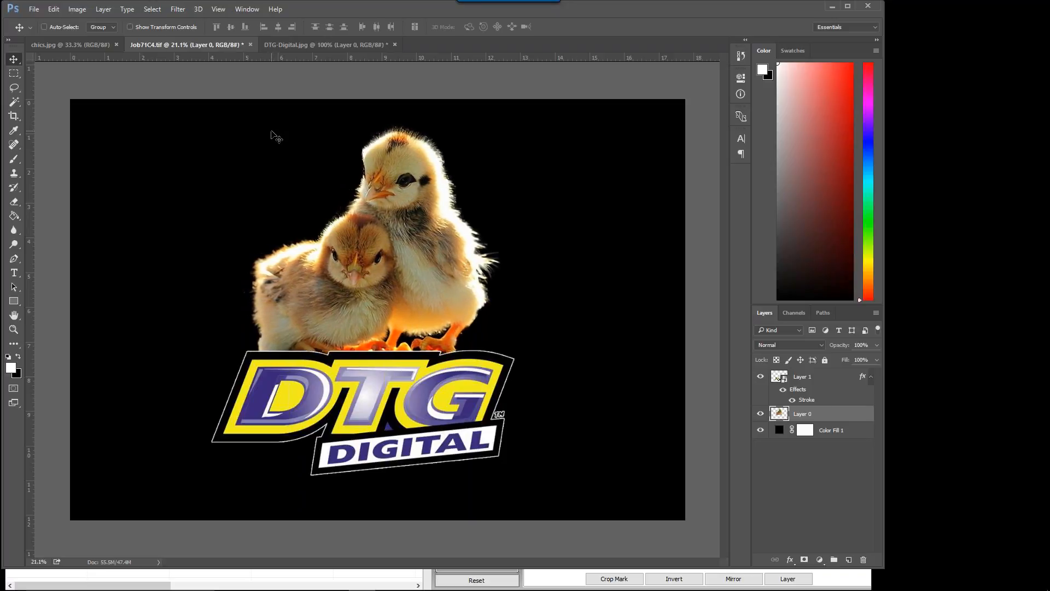
key(shift+Right)
key(shift+Right)
key(shift+Right)
key(shift+Right)
key(shift+Right)
key(shift+Right)
key(shift+Right)
key(shift+Right)
key(shift+Right)
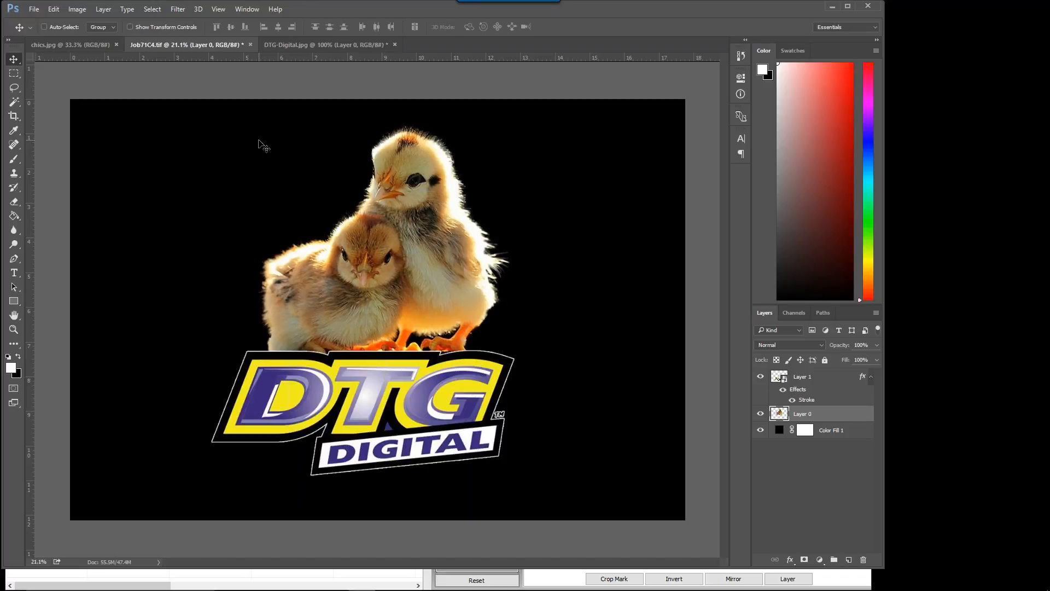
key(shift+Right)
key(shift+Right)
key(shift+Right)
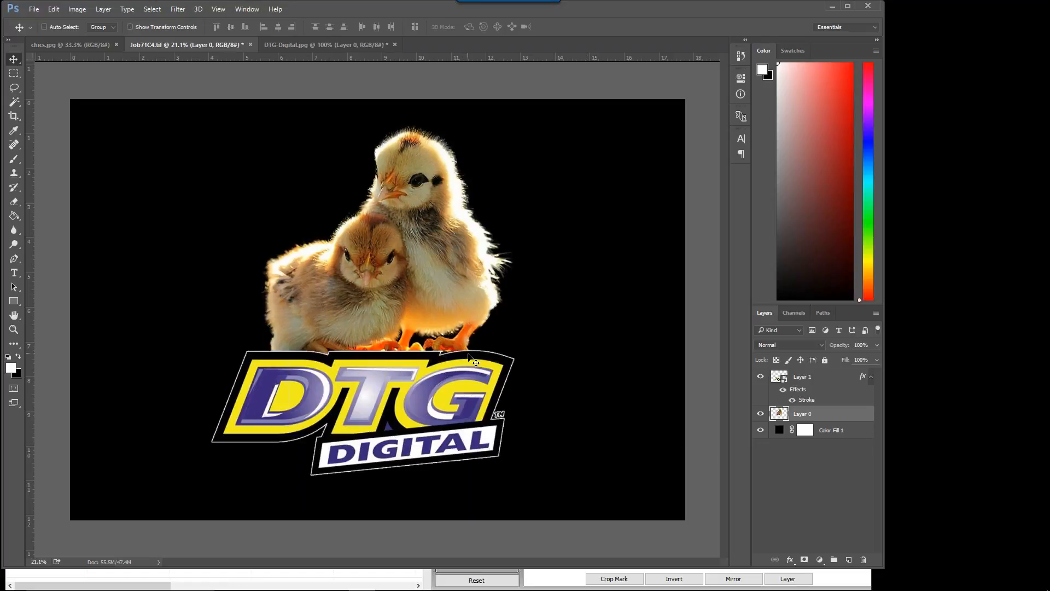
Step: Lower the DTG logo layer's opacity to 39% to reveal the feet behind it
click(820, 382)
click(876, 345)
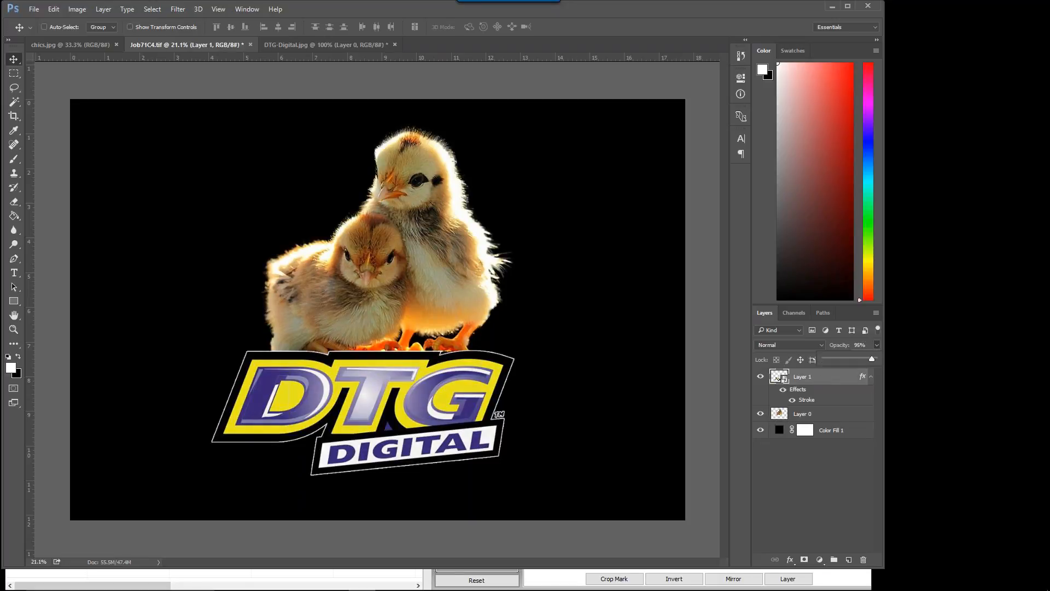
drag(870, 345, 859, 343)
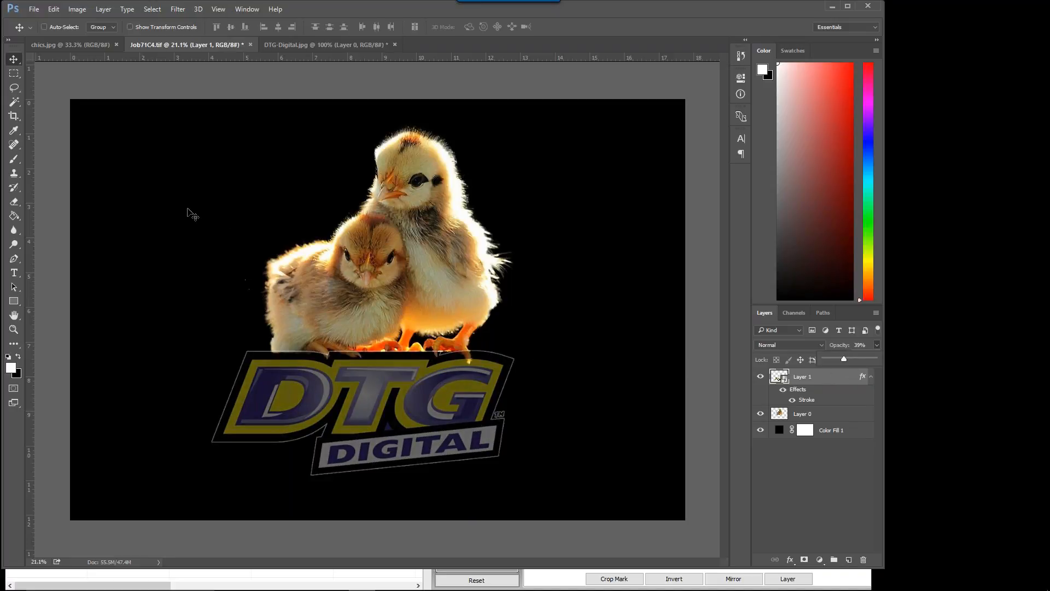
Step: Choose the Eraser tool and rasterize the DTG logo's Smart Object layer
key(e)
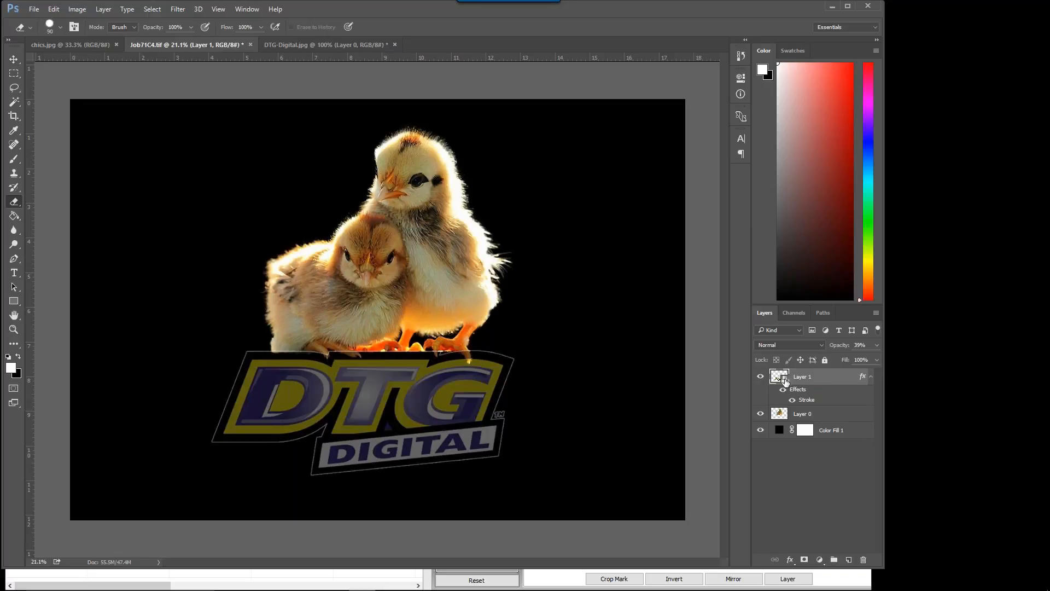
right_click(785, 382)
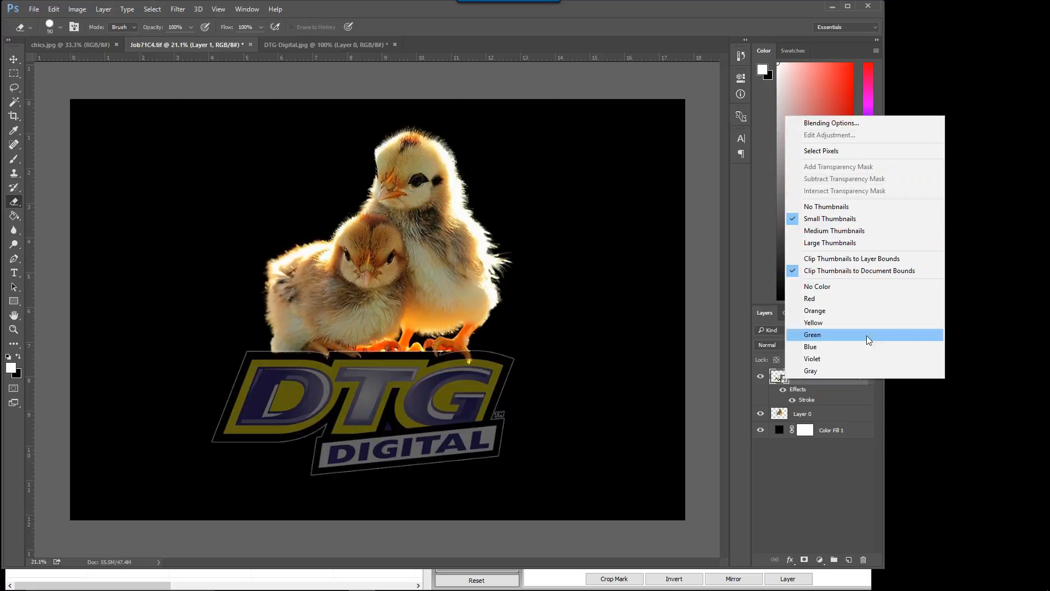
right_click(839, 383)
right_click(839, 383)
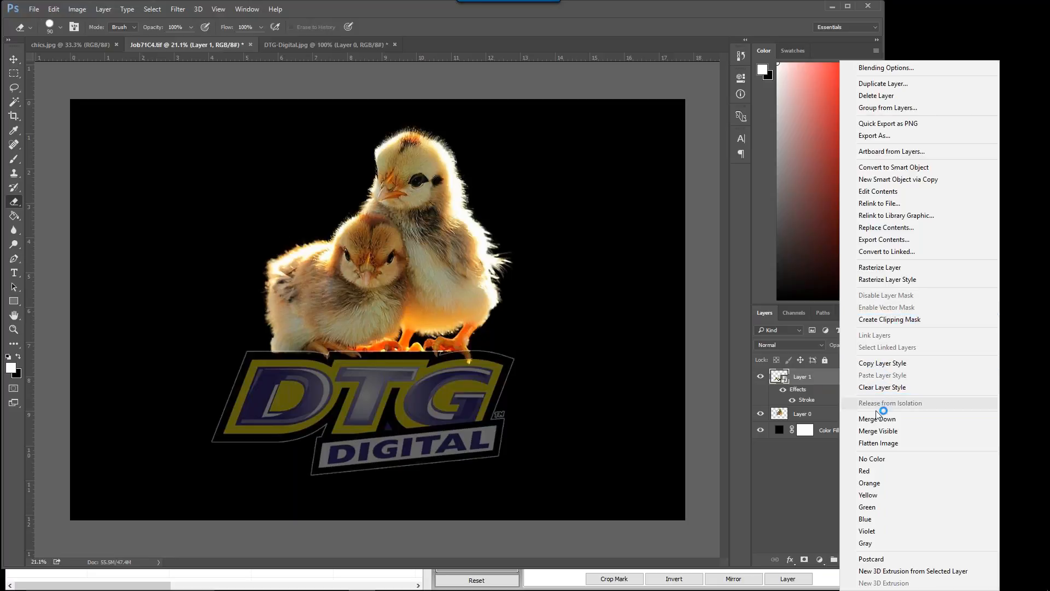
click(890, 267)
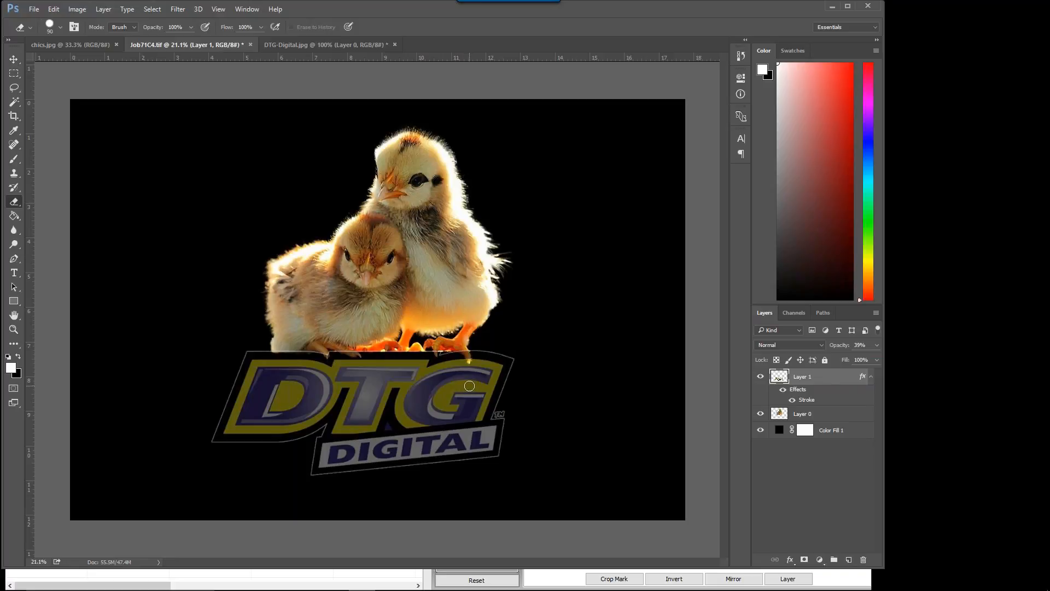
Step: Move the chicks layer above the DTG logo layer so the feet overlap the logo
key(ctrl+plus)
key(ctrl+plus)
key(ctrl+plus)
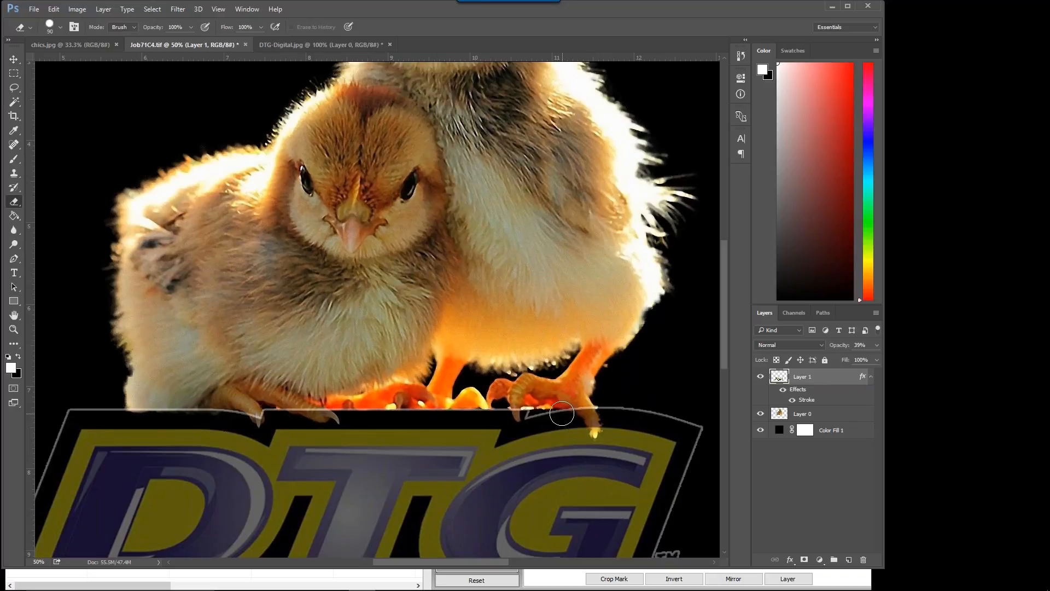
key(z)
drag(589, 420, 651, 390)
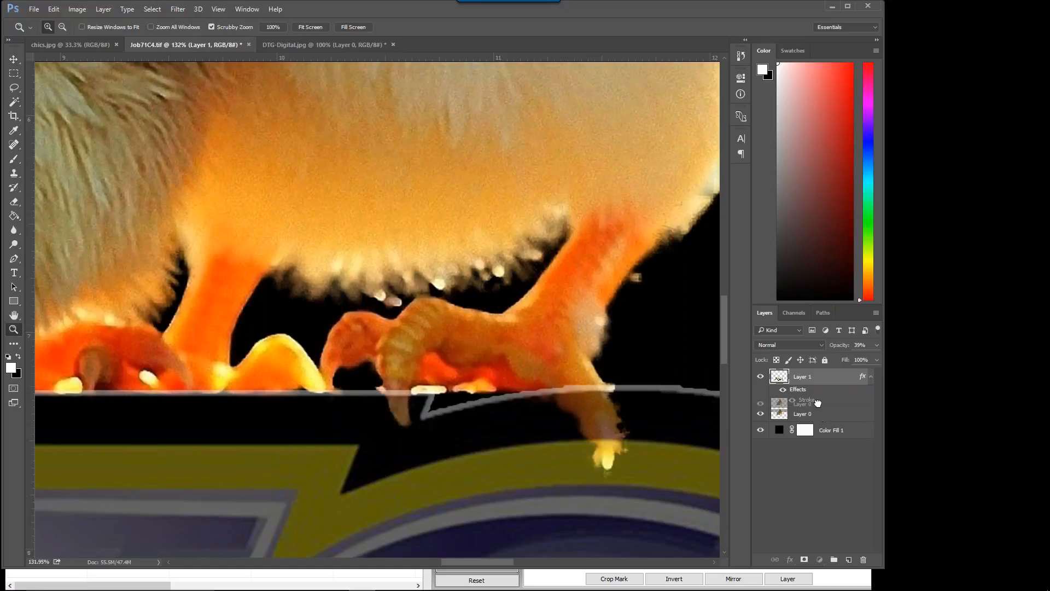
drag(821, 416, 819, 373)
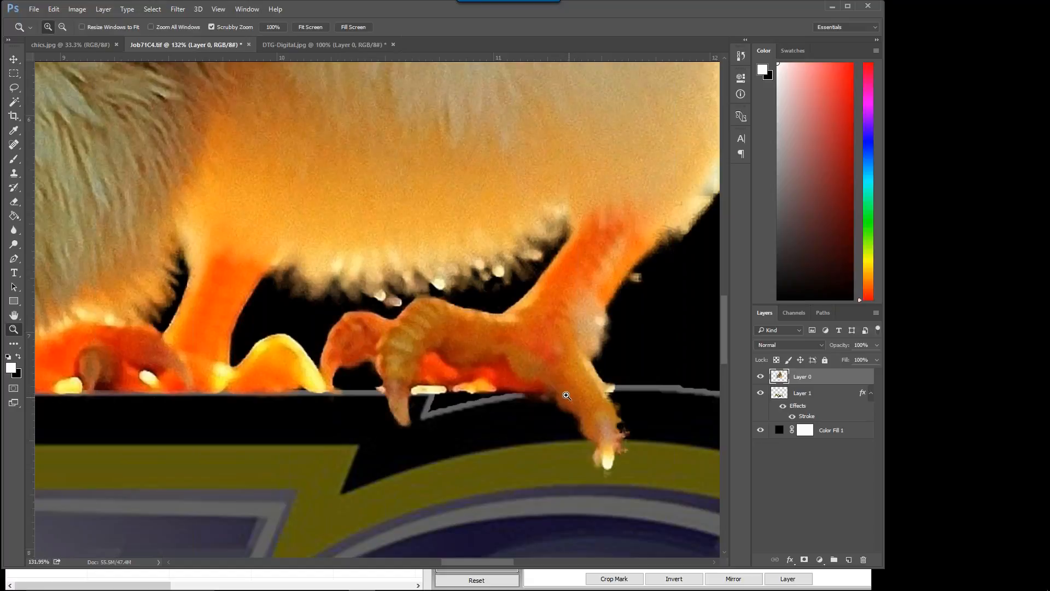
Step: Select the DTG logo layer and set its opacity to 100%
drag(569, 398, 522, 381)
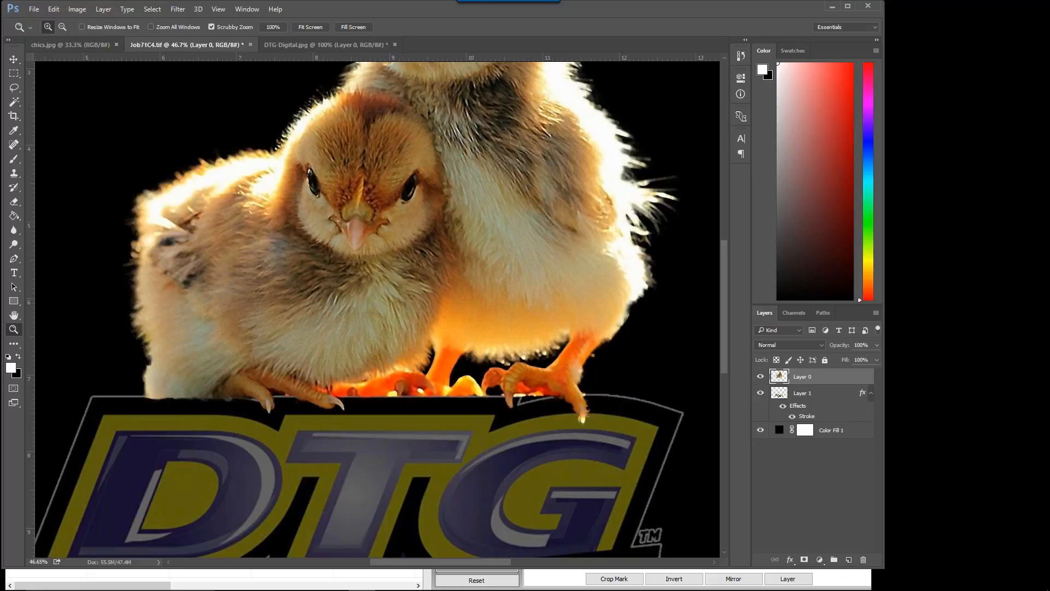
click(842, 394)
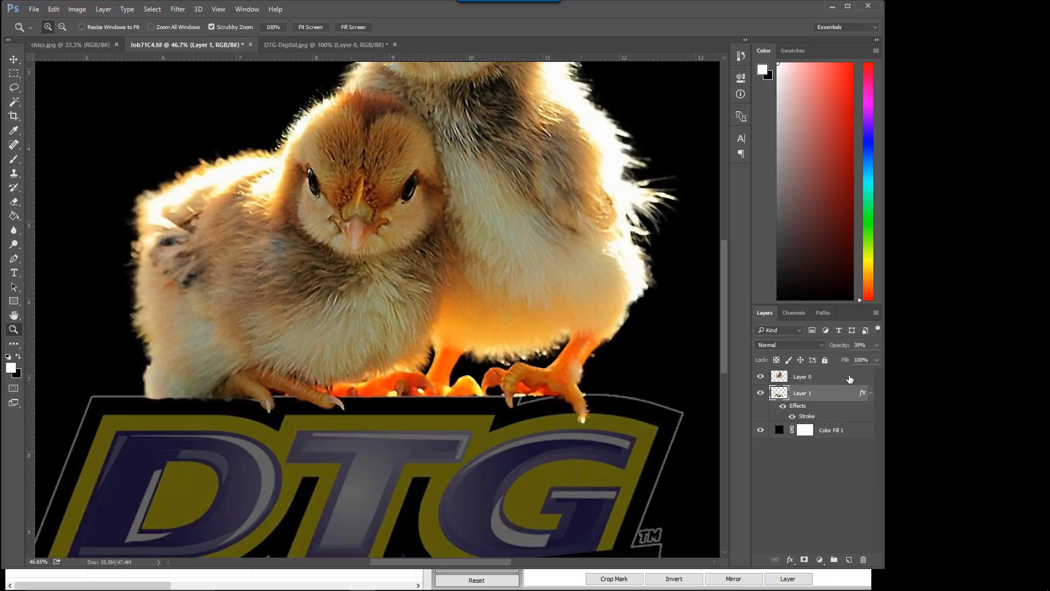
click(877, 346)
drag(870, 359, 885, 365)
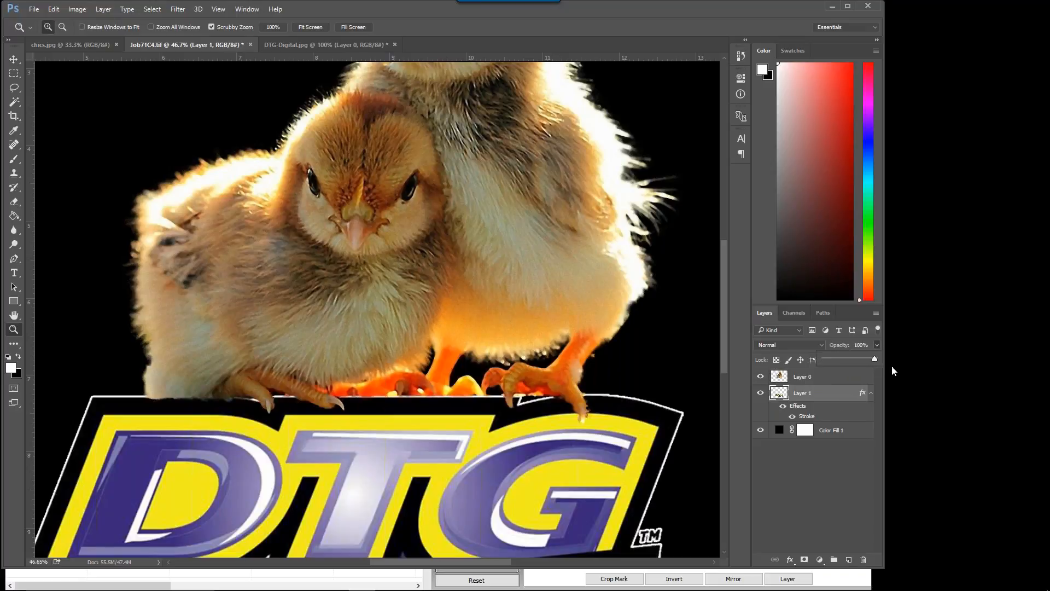
Step: Trim the canvas on all four sides based on the top left pixel color
drag(459, 421, 417, 420)
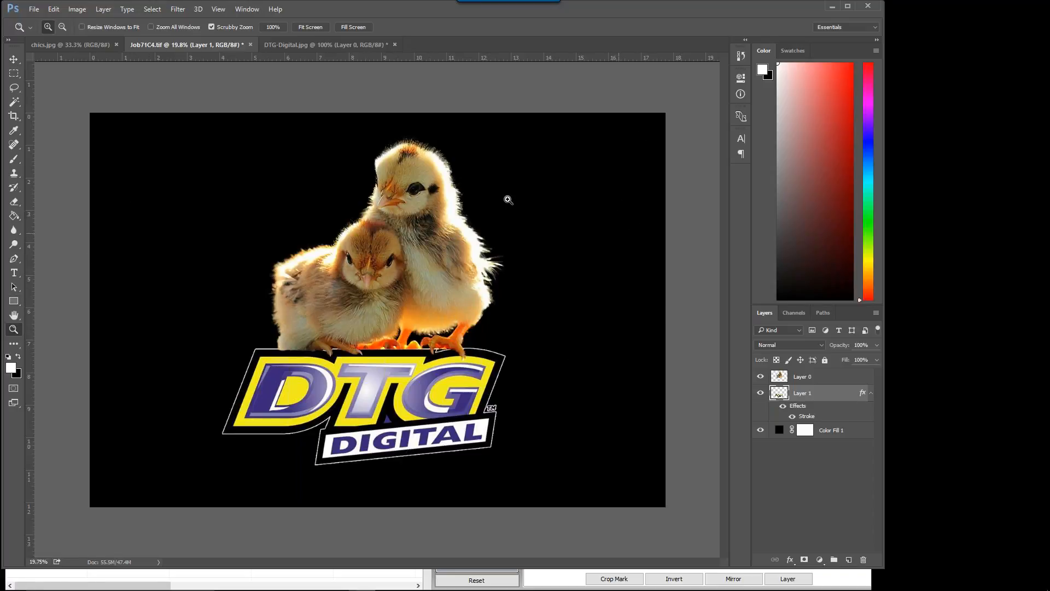
click(77, 9)
click(84, 129)
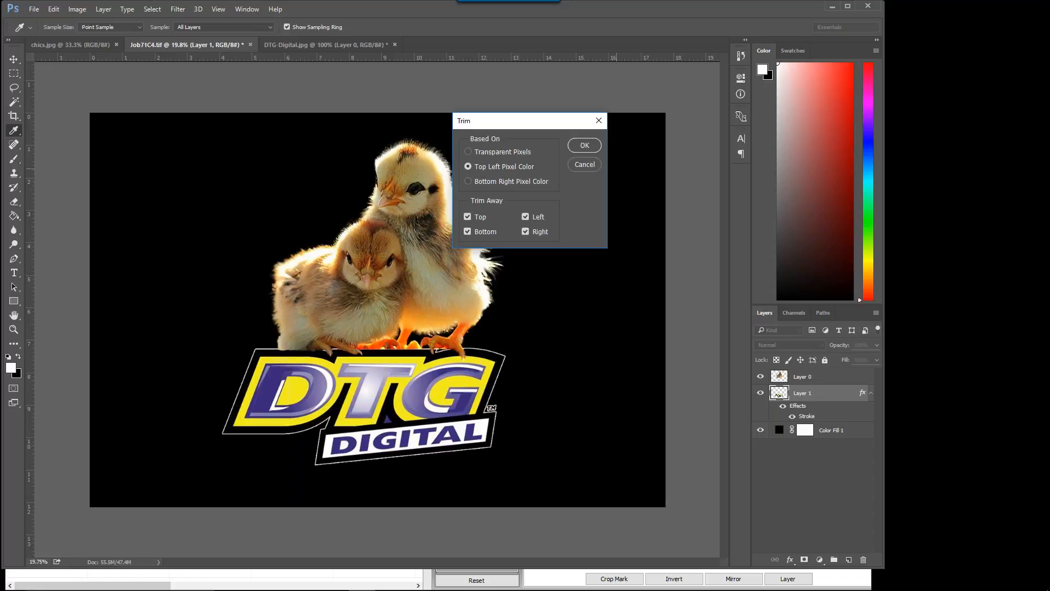
click(585, 145)
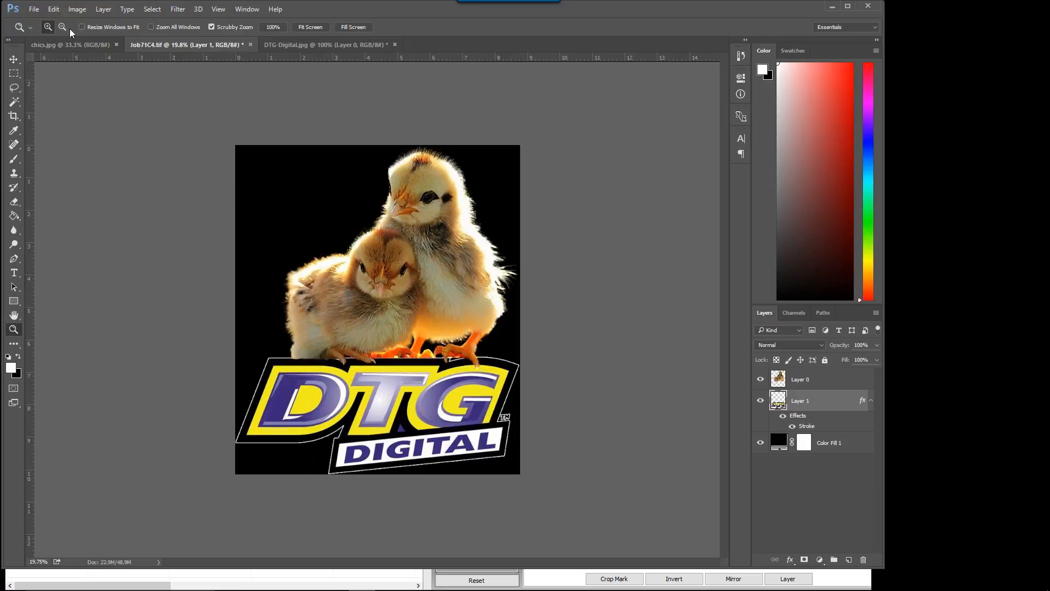
Step: Save the artwork in Pictures as the TIFF "Chics dig dtg" with no image compression, discarding layers and saving a copy
click(34, 10)
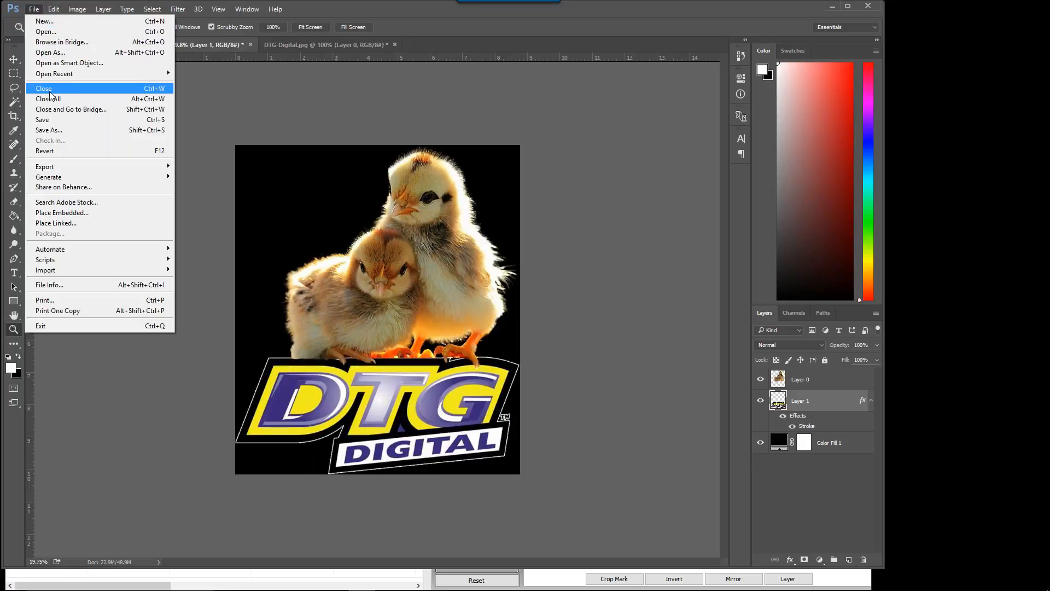
click(67, 133)
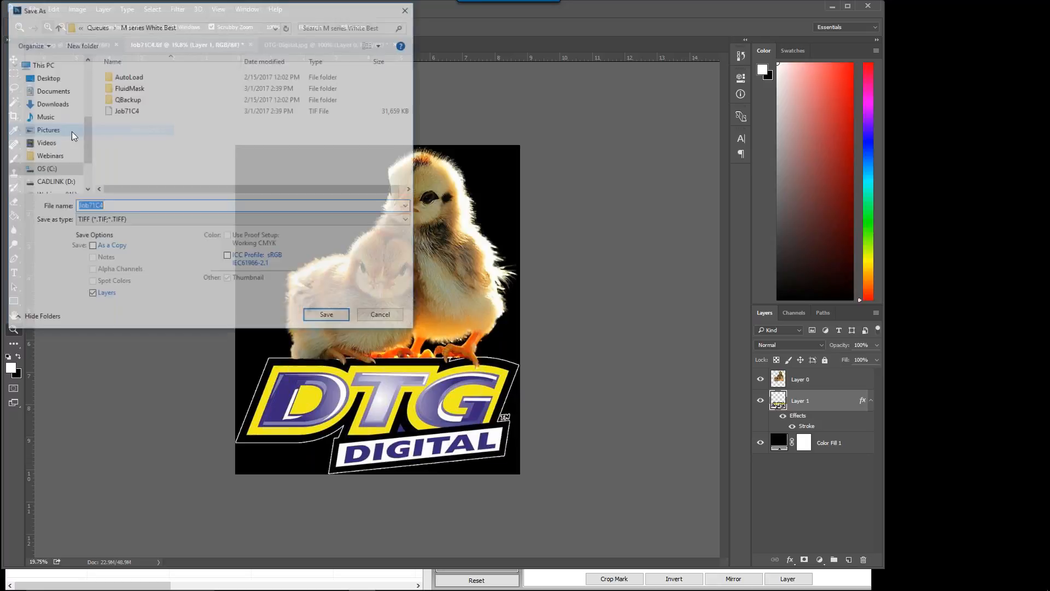
click(45, 147)
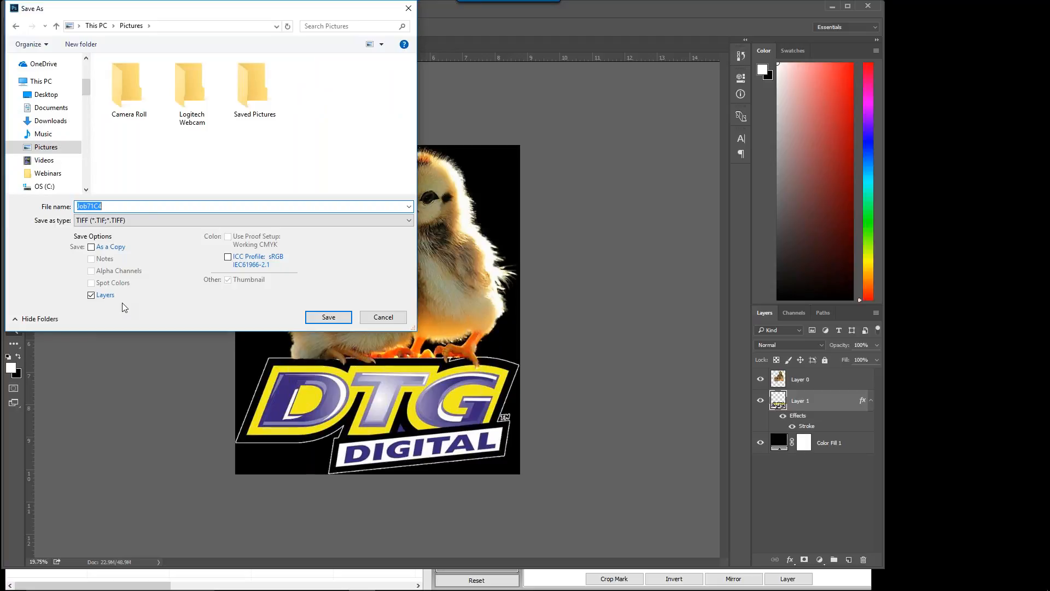
text(Chic)
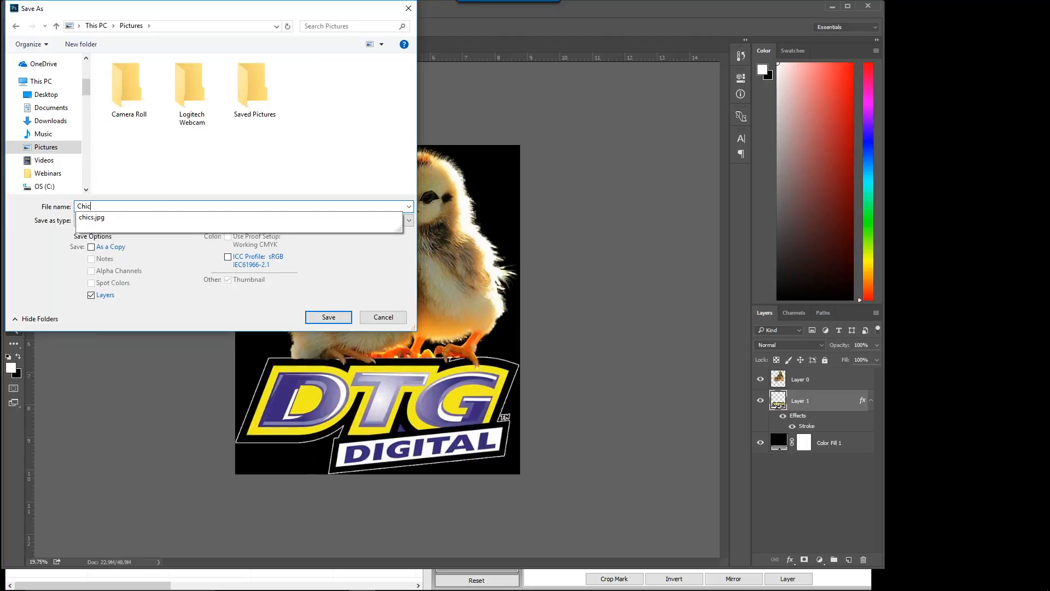
text(s dig dtg)
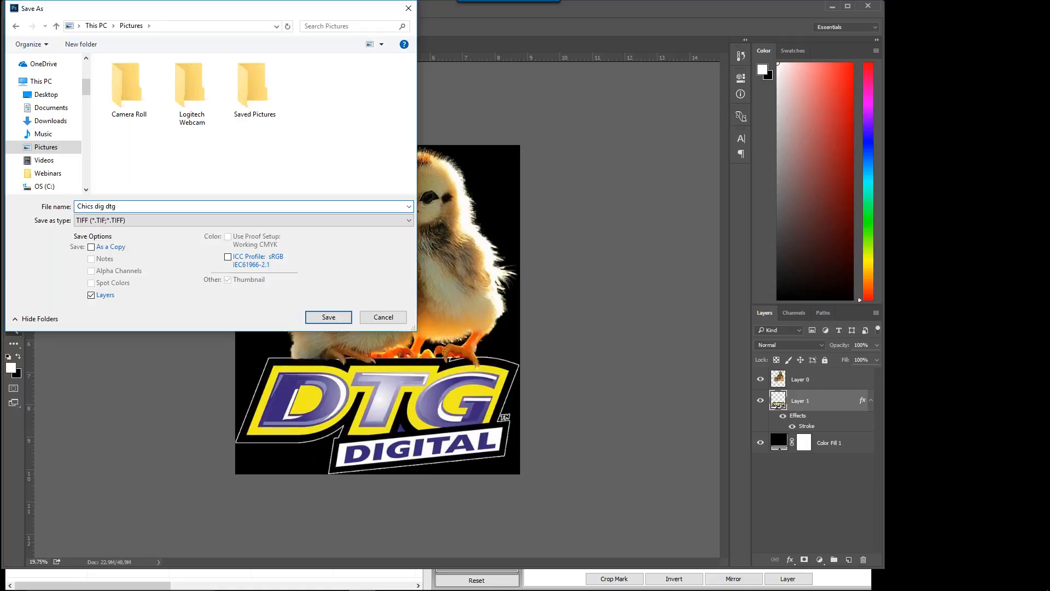
key(Return)
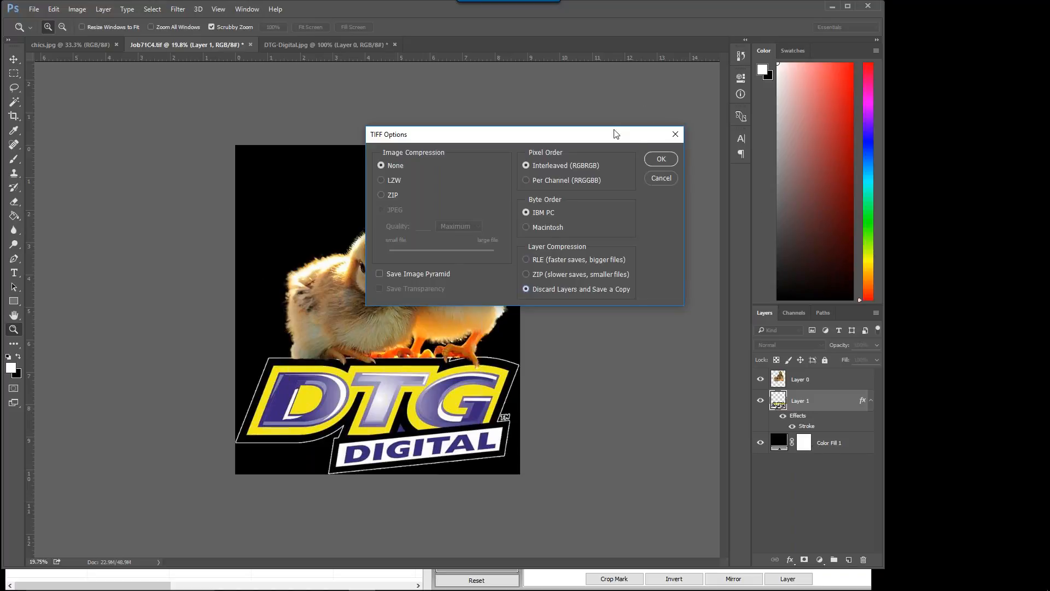
click(656, 160)
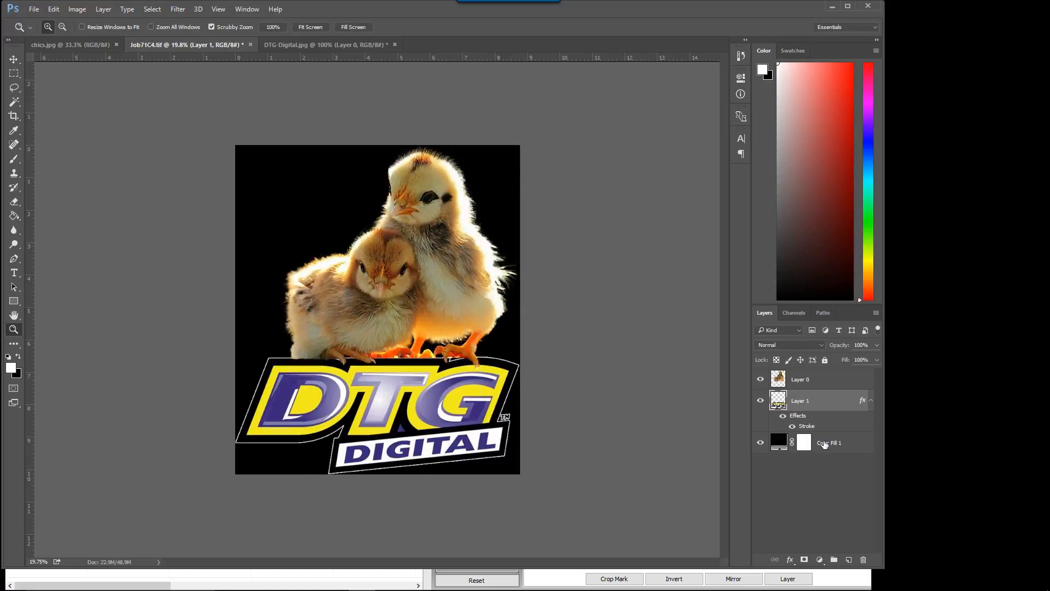
Step: Delete the black Color Fill 1 layer to leave the artwork on a transparent background
drag(835, 444, 864, 559)
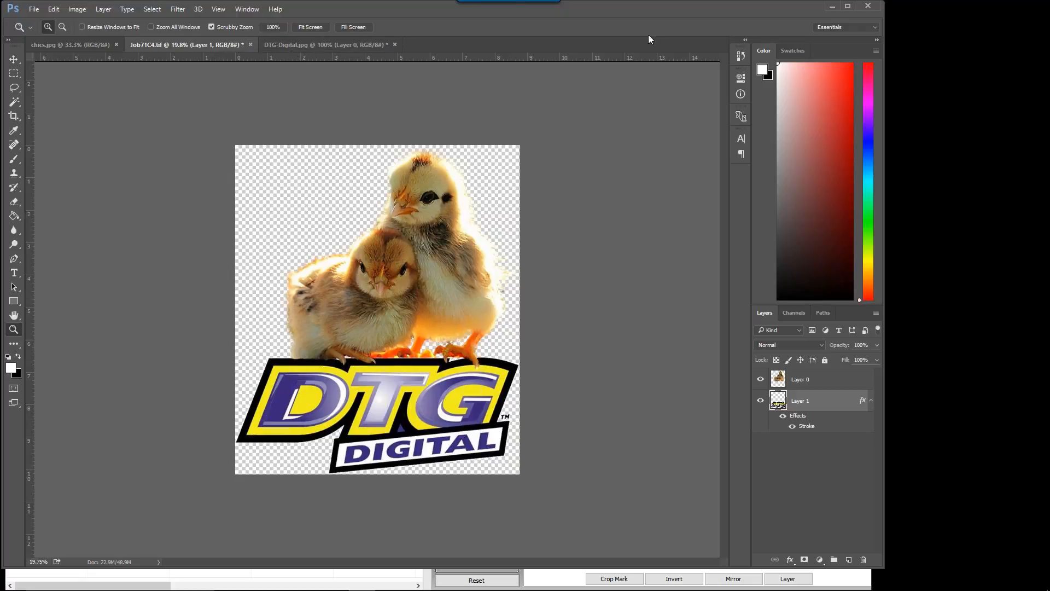
Step: Switch to DTG RIP Pro and add the Chics dig dtg file to the M series Black Best queue under Black Shirts
click(832, 6)
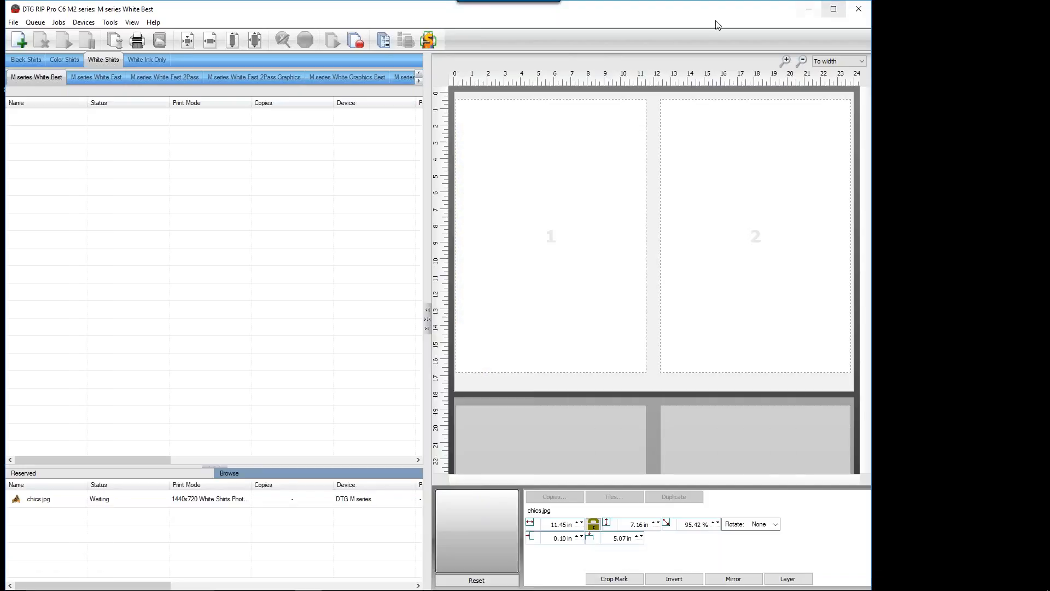
click(35, 61)
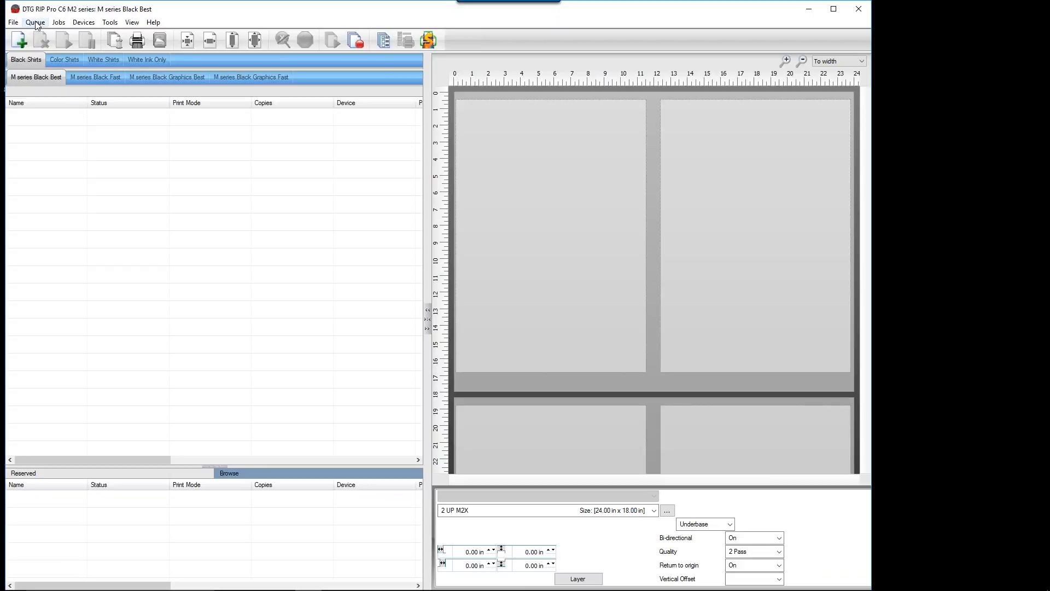
click(19, 40)
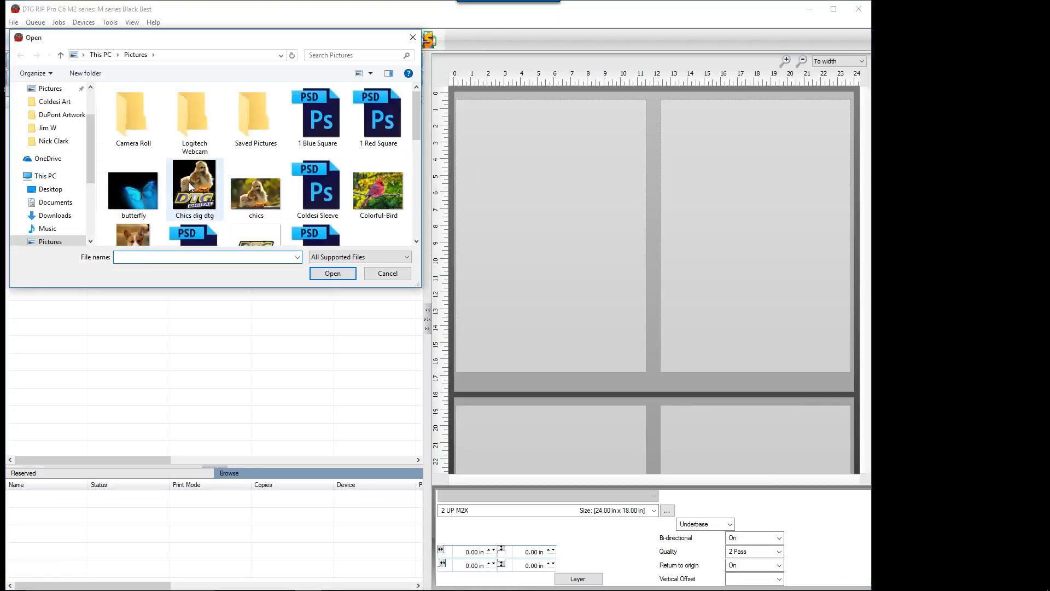
click(199, 179)
click(326, 274)
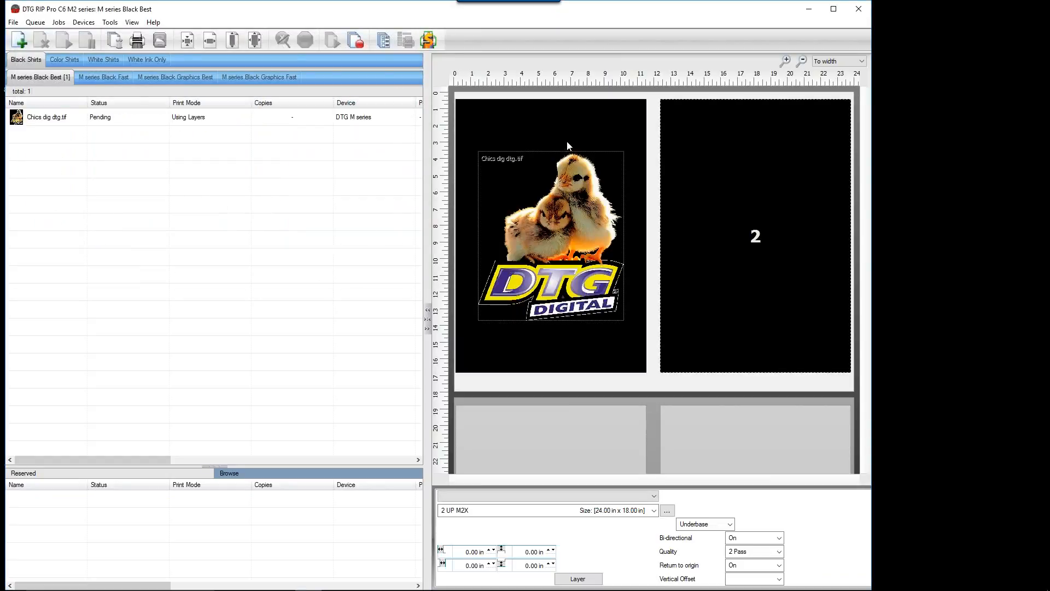
Step: Scale the Chics dig dtg.tif job to fit the first platen and process it as page output
click(579, 201)
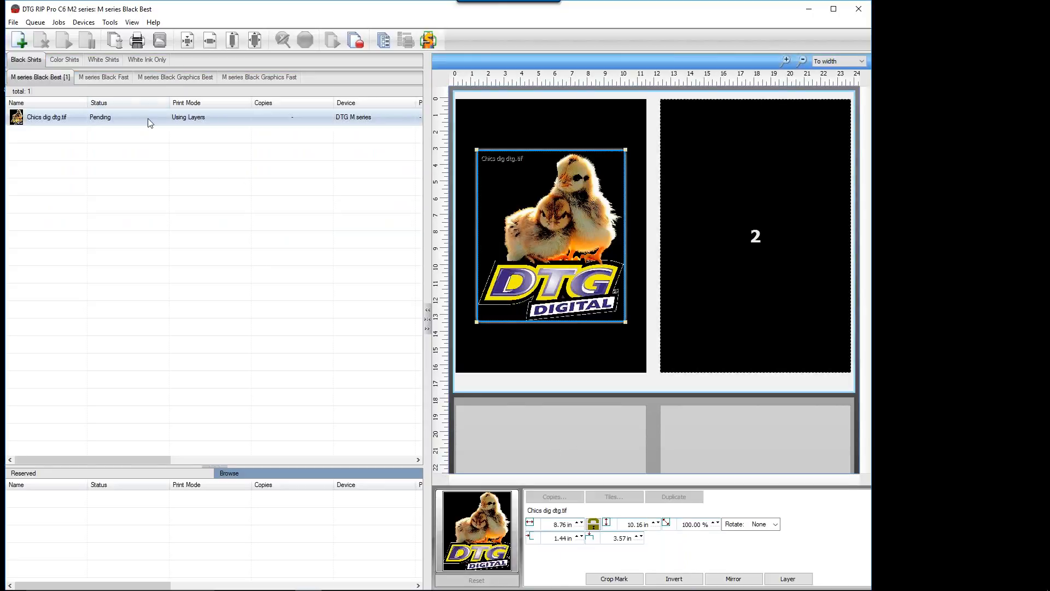
click(129, 112)
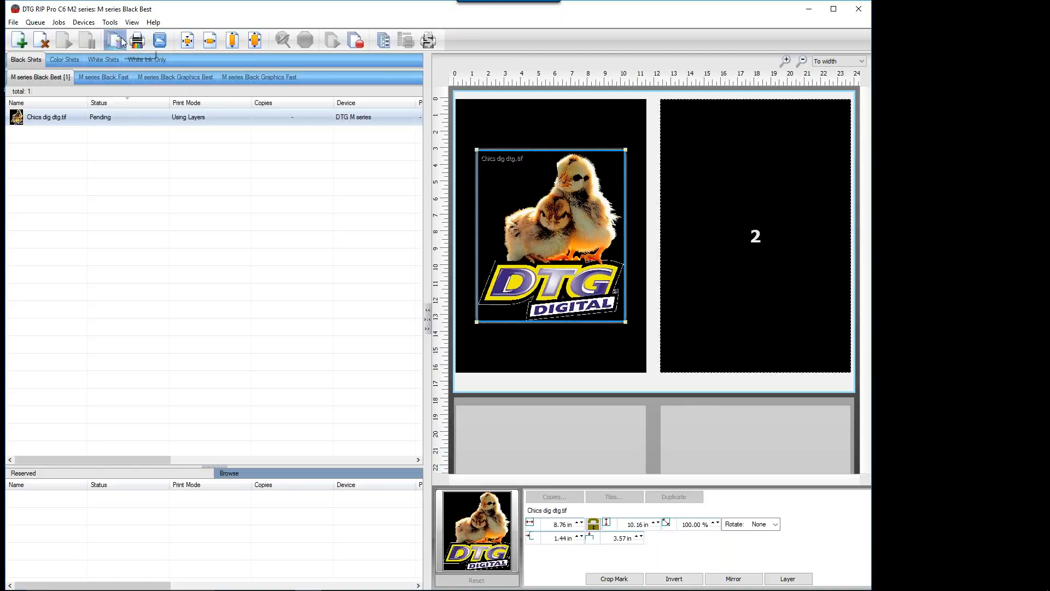
click(255, 39)
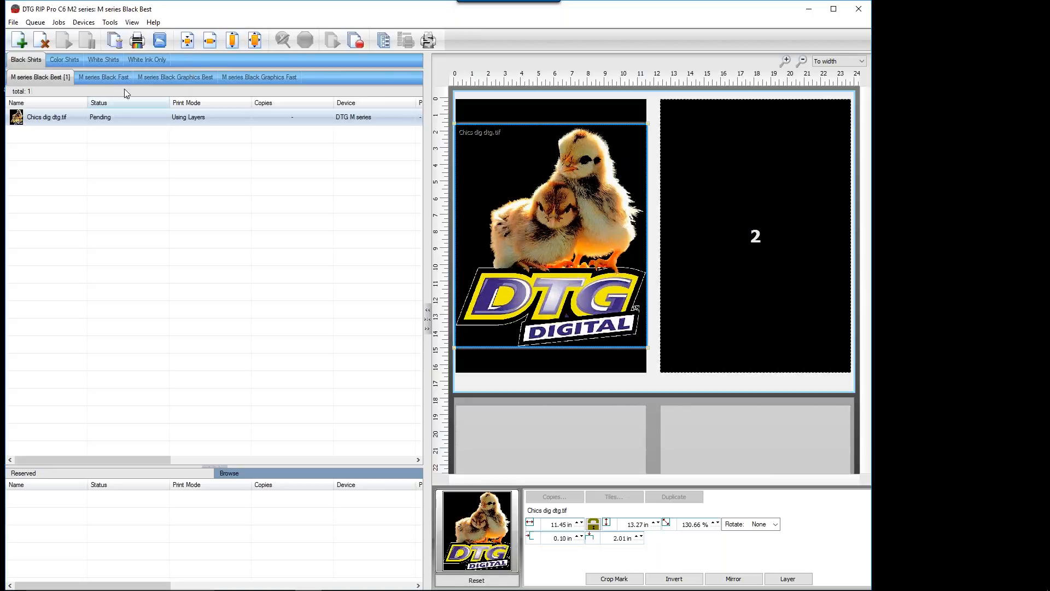
click(114, 42)
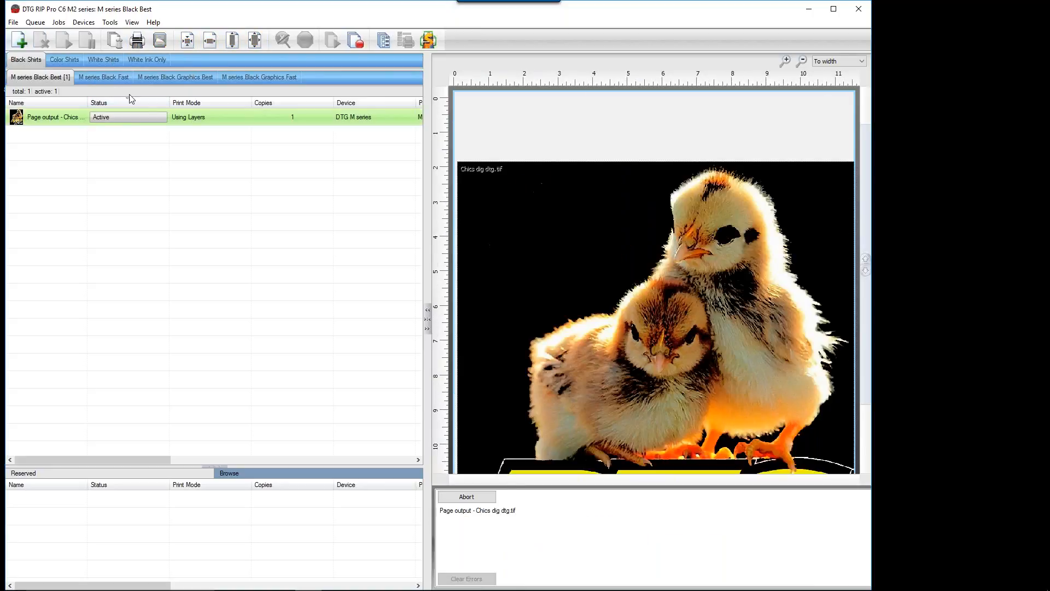
Step: Open the raw data view of the spooled Chics dig dtg page output job
mouse_move(572, 590)
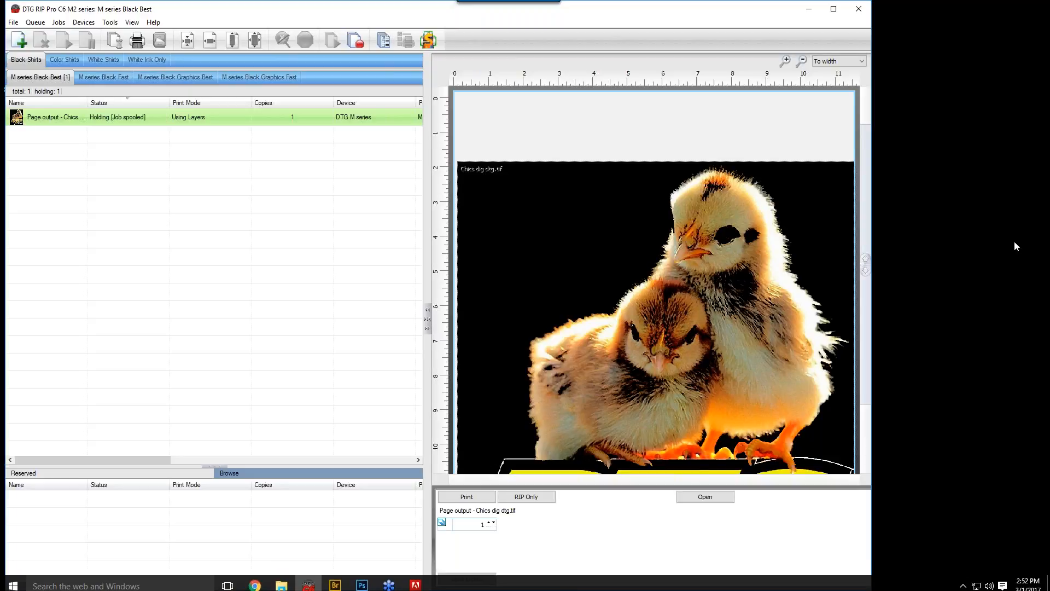
click(96, 117)
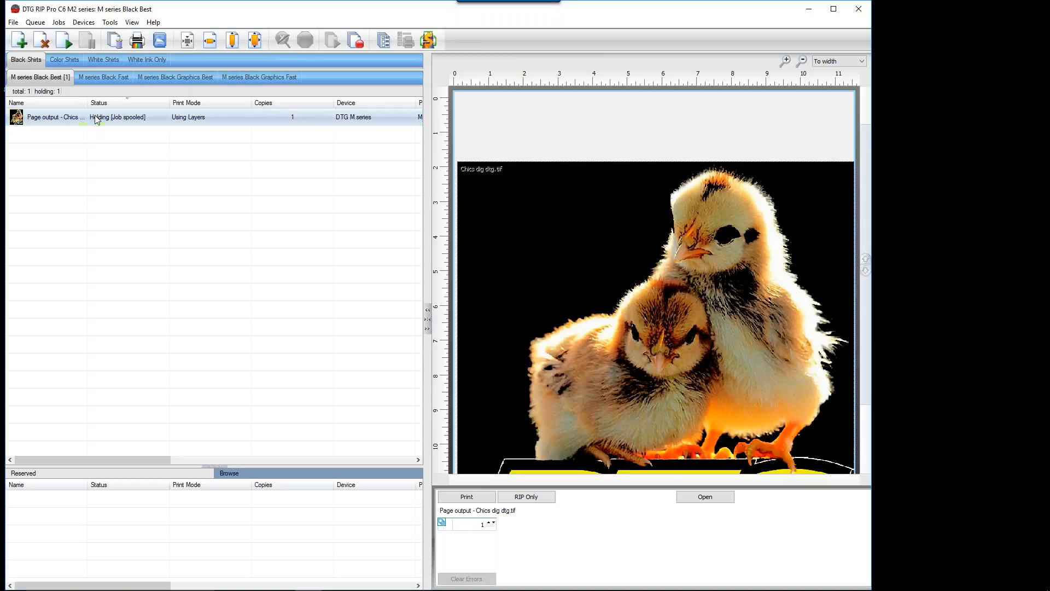
right_click(96, 116)
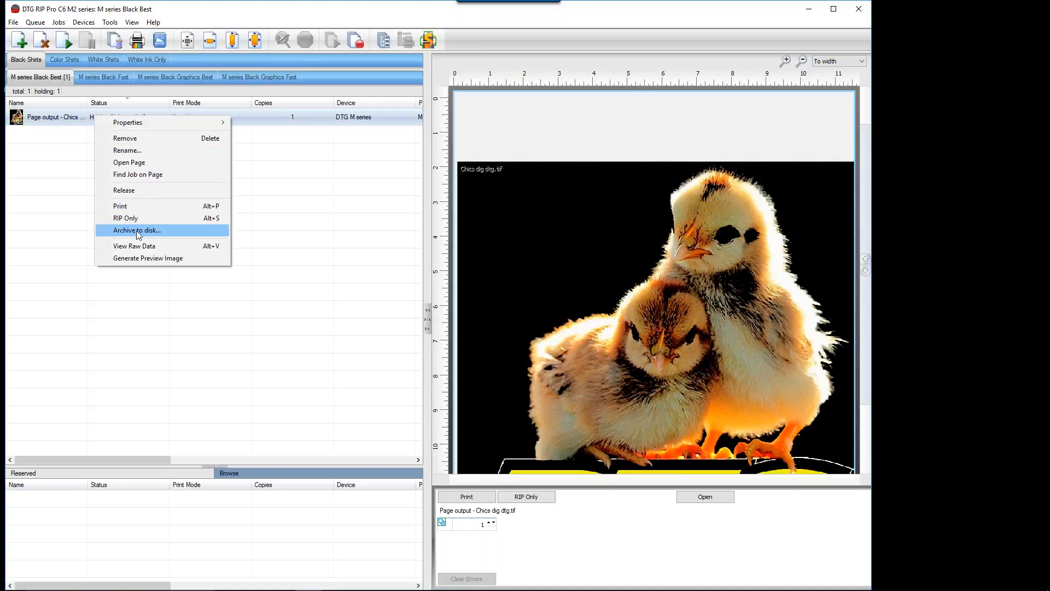
click(141, 248)
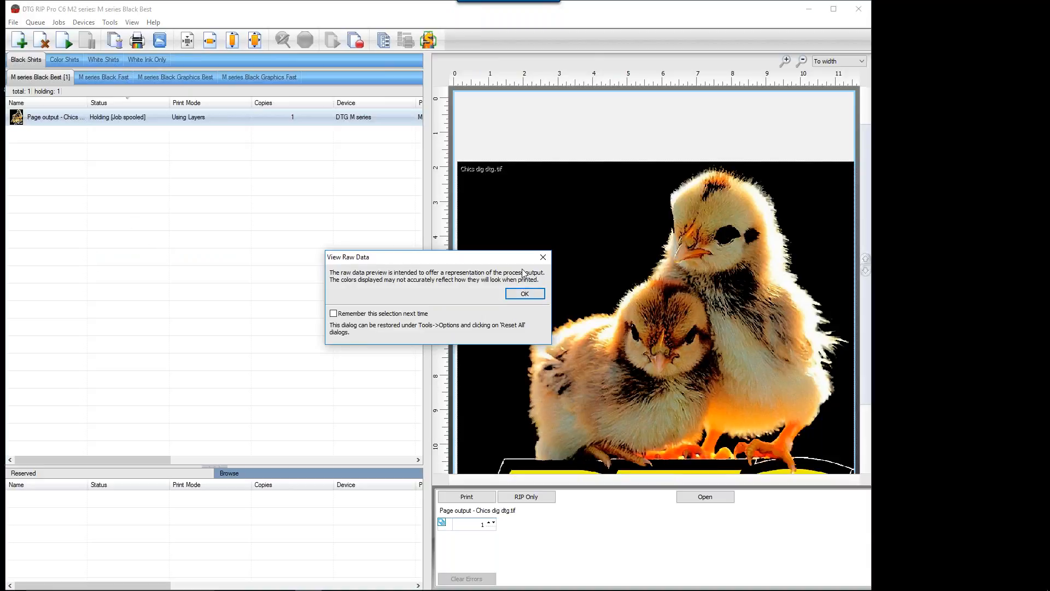
click(515, 296)
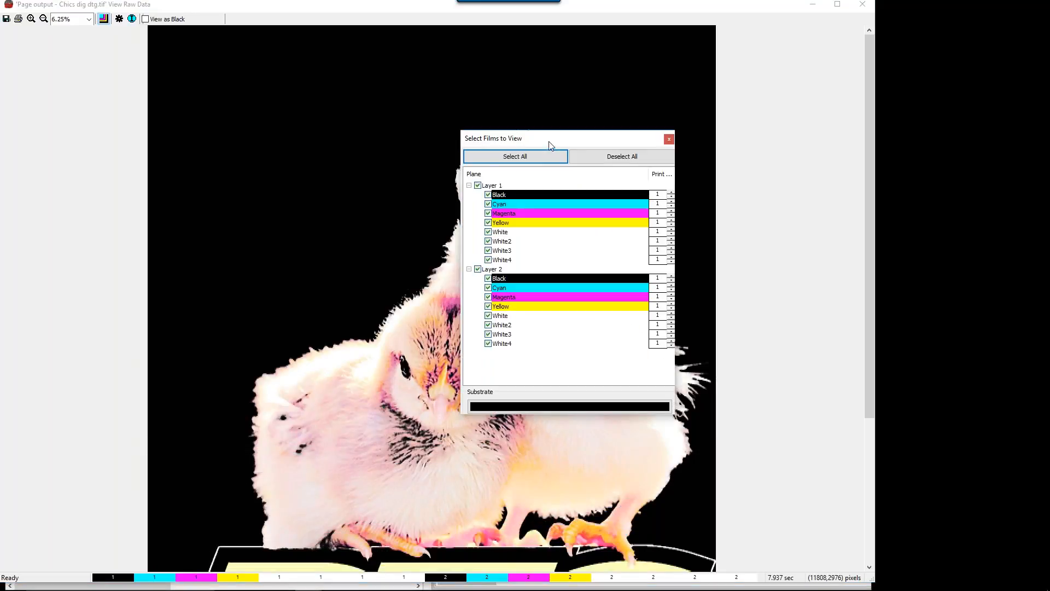
Step: Move the film selection window off the chicks and set the preview's substrate color to gray
drag(550, 144, 747, 158)
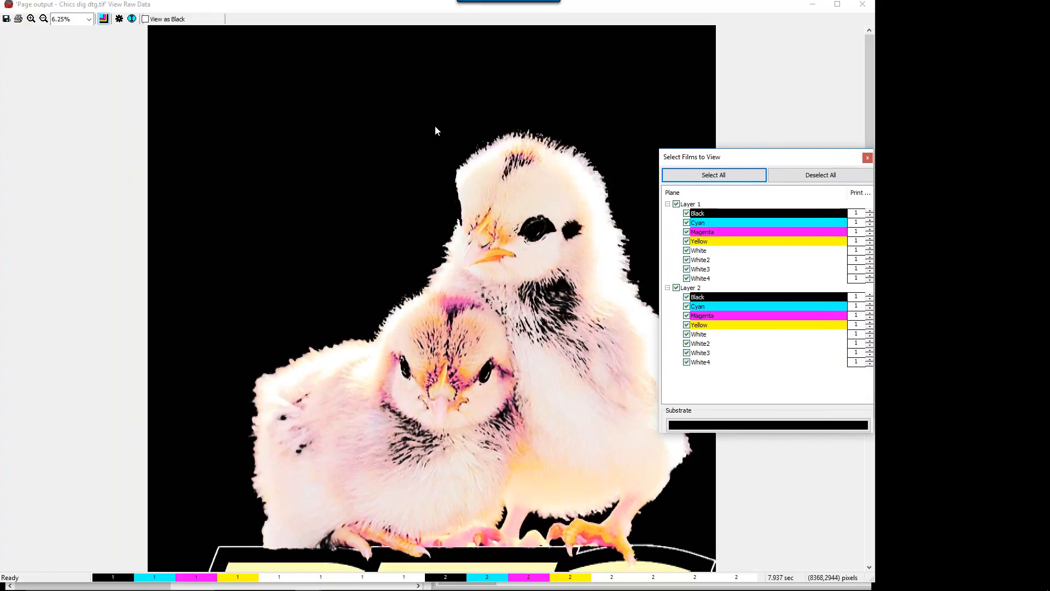
click(725, 427)
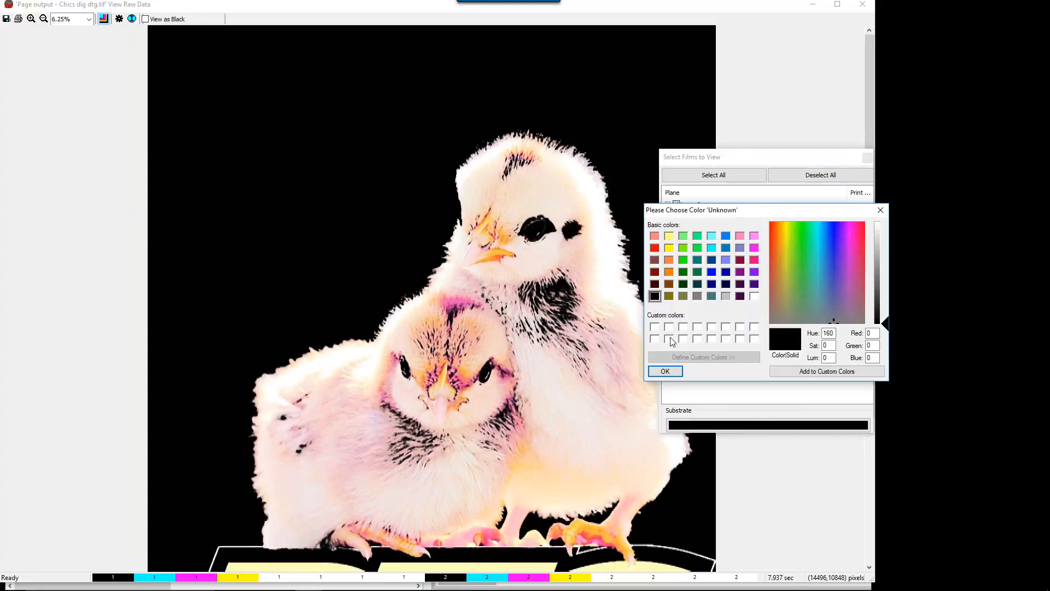
click(697, 296)
click(665, 371)
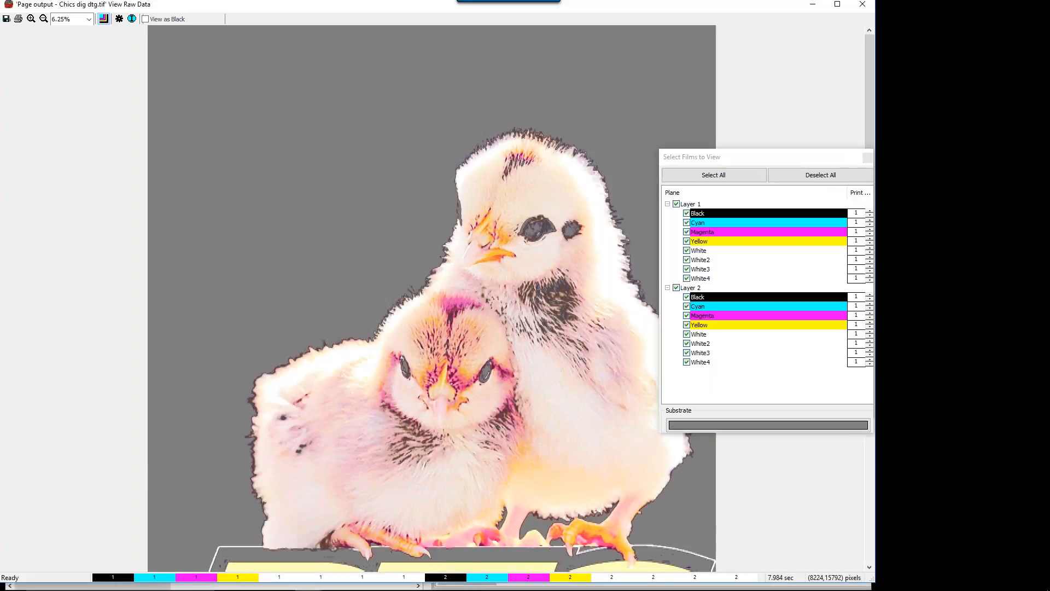
Step: Hide all Layer 2 films and examine the white underbase along the taller chick's head at 50% zoom
click(687, 325)
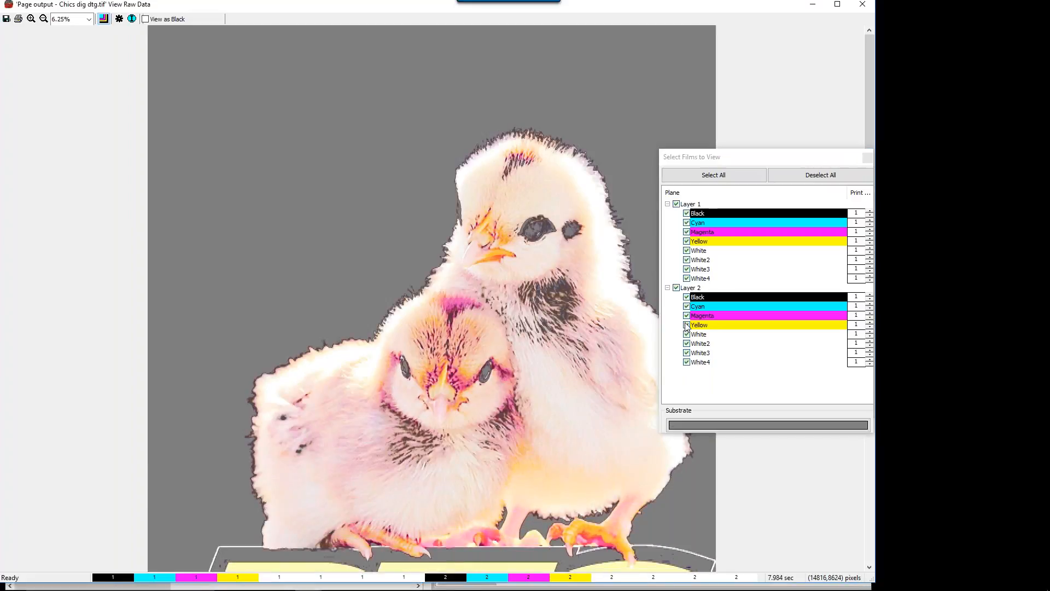
click(676, 288)
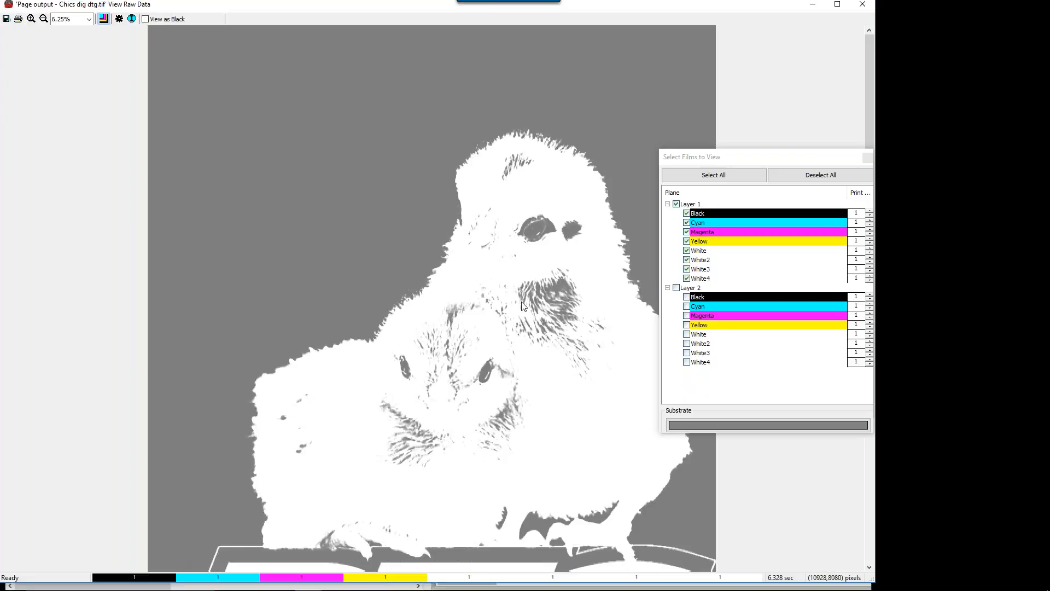
click(32, 19)
drag(526, 121, 618, 192)
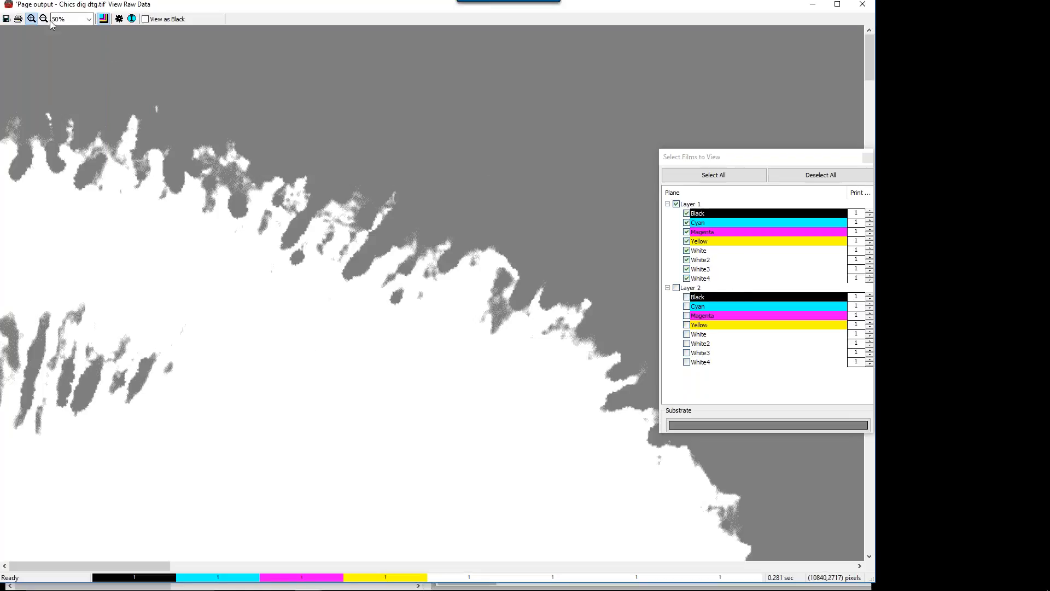
click(32, 19)
Step: Show the Layer 2 films again and inspect the combined print preview at 25% and 6.25%
click(677, 288)
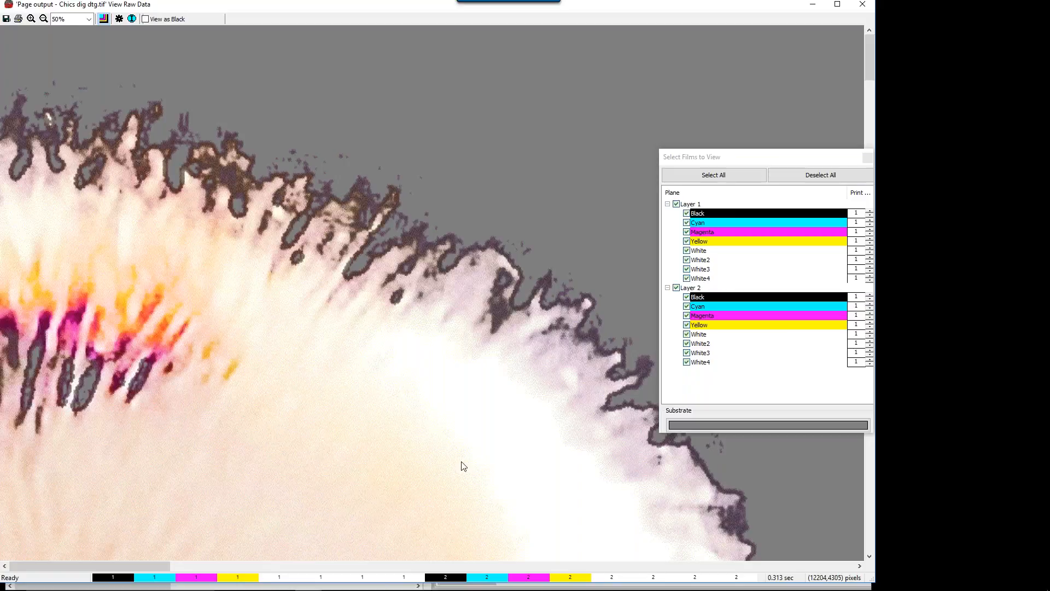
click(88, 21)
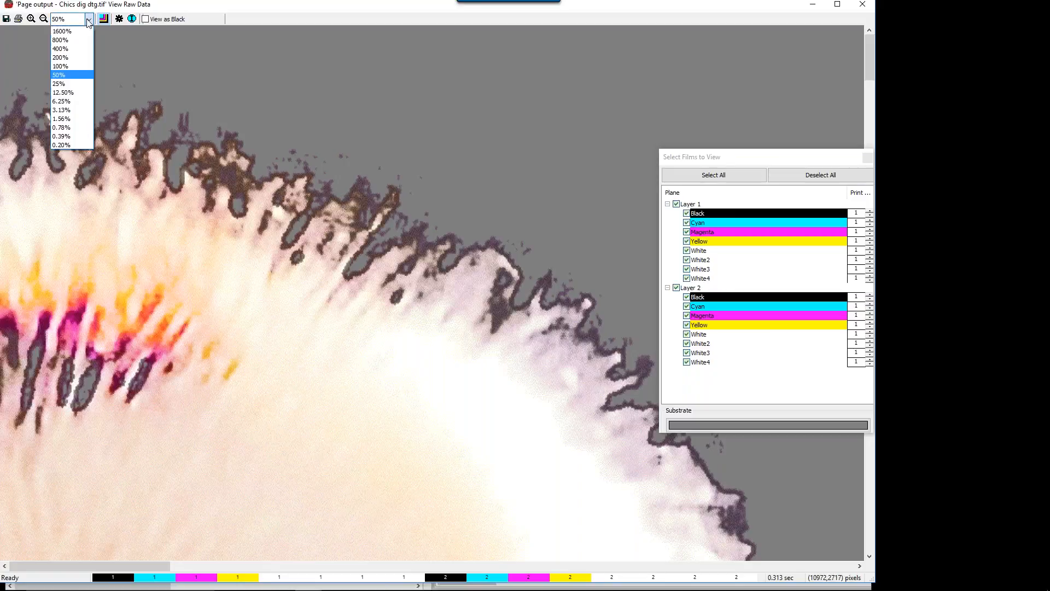
click(74, 85)
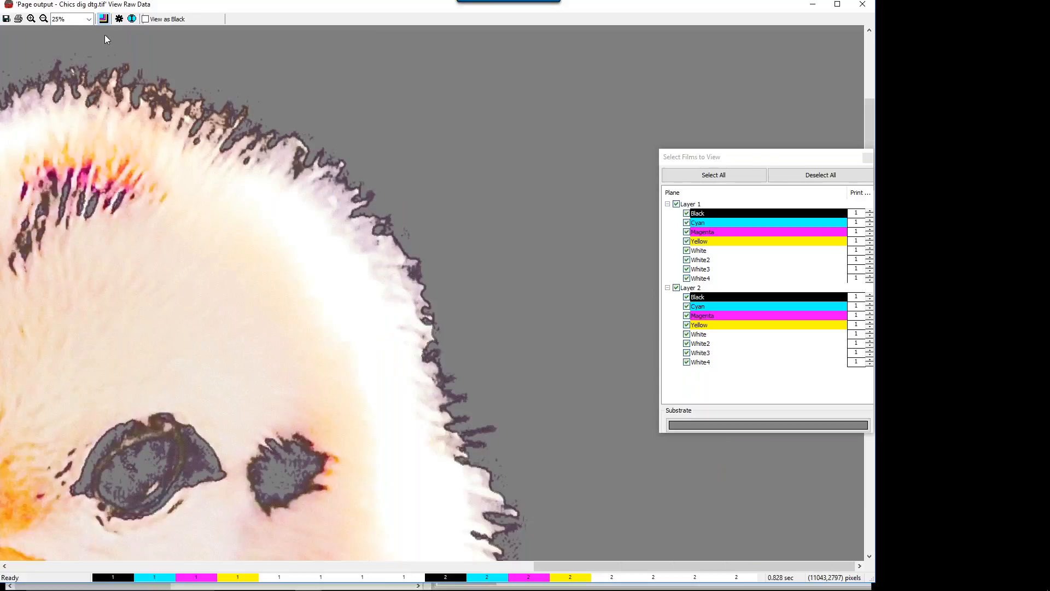
click(89, 21)
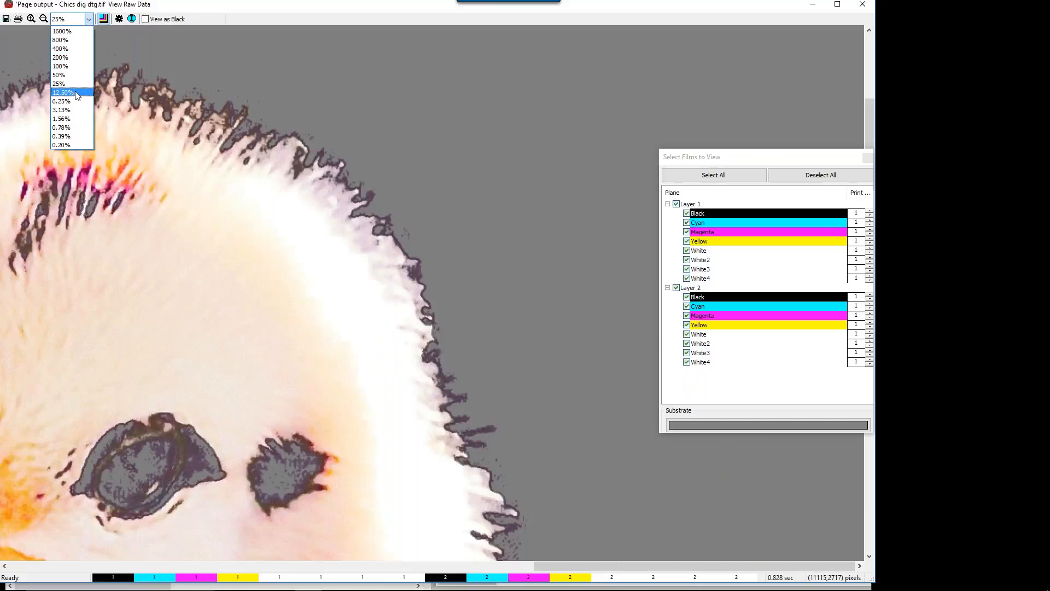
click(74, 102)
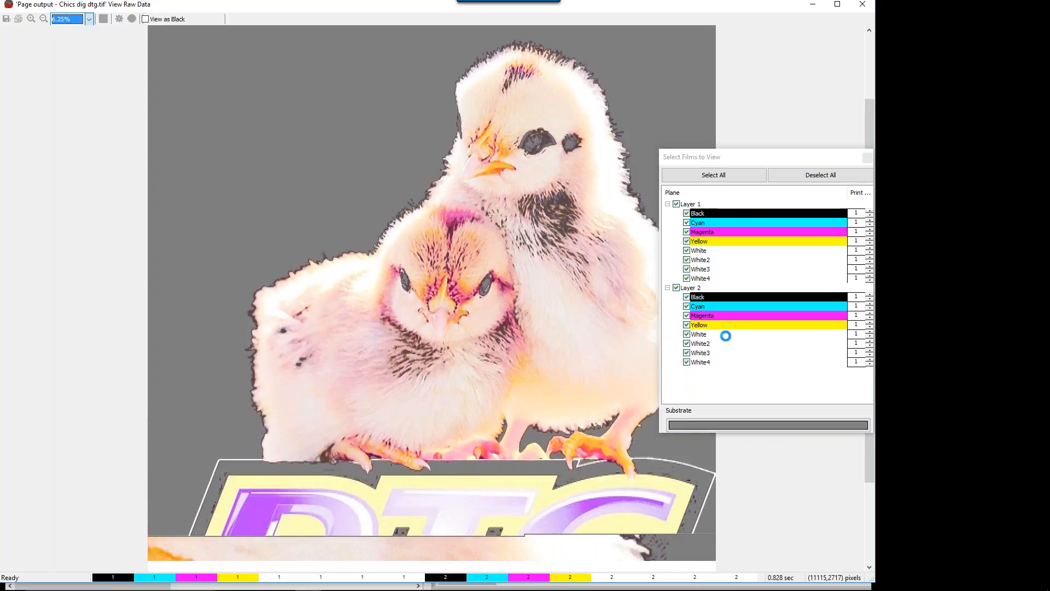
Step: Hide the Layer 1 films to view Layer 2 alone, show them again, and close the raw data view
click(677, 204)
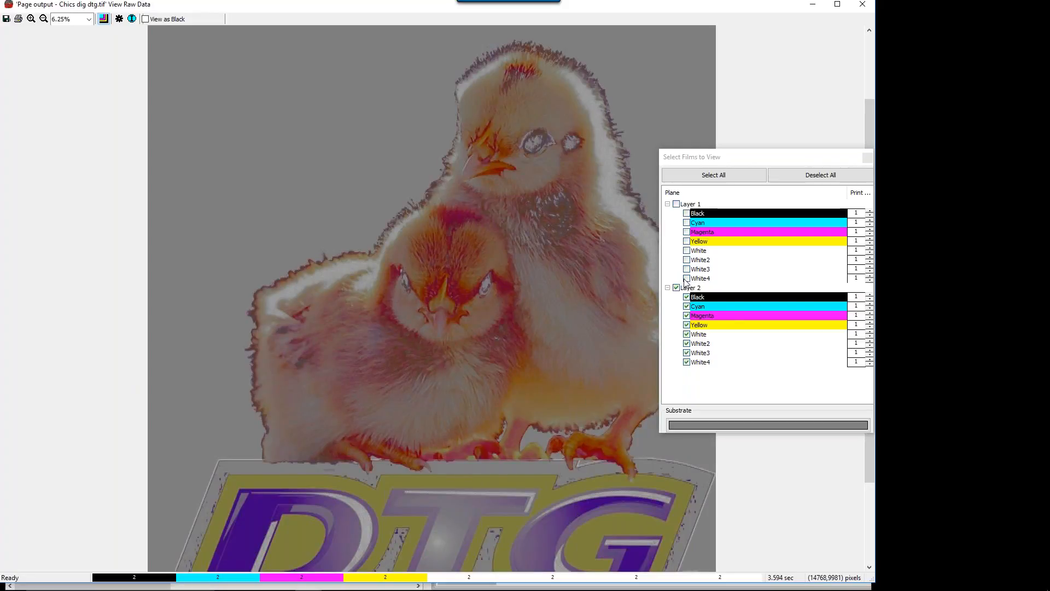
click(677, 204)
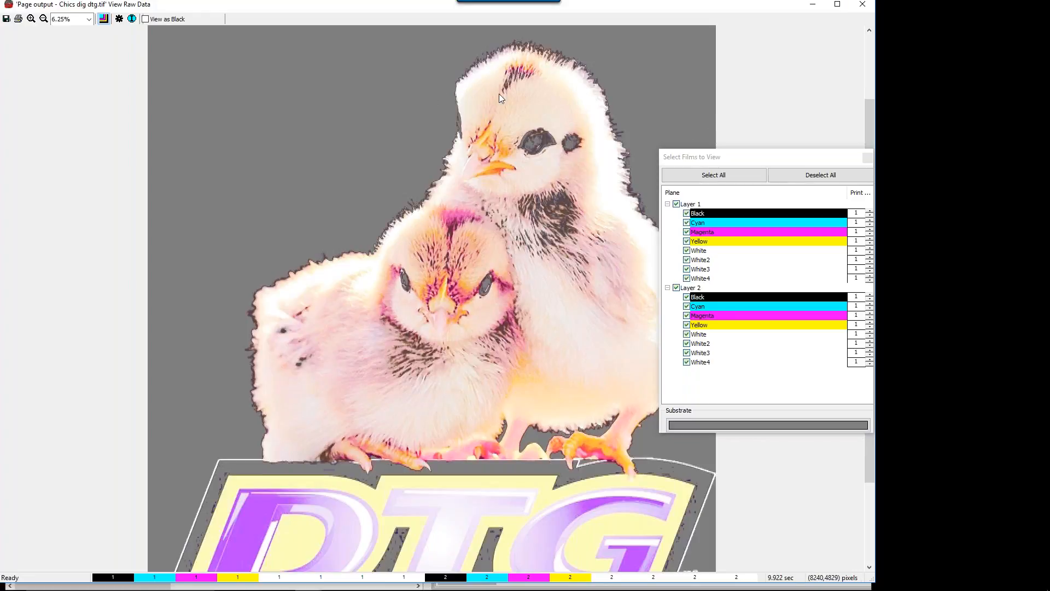
click(862, 6)
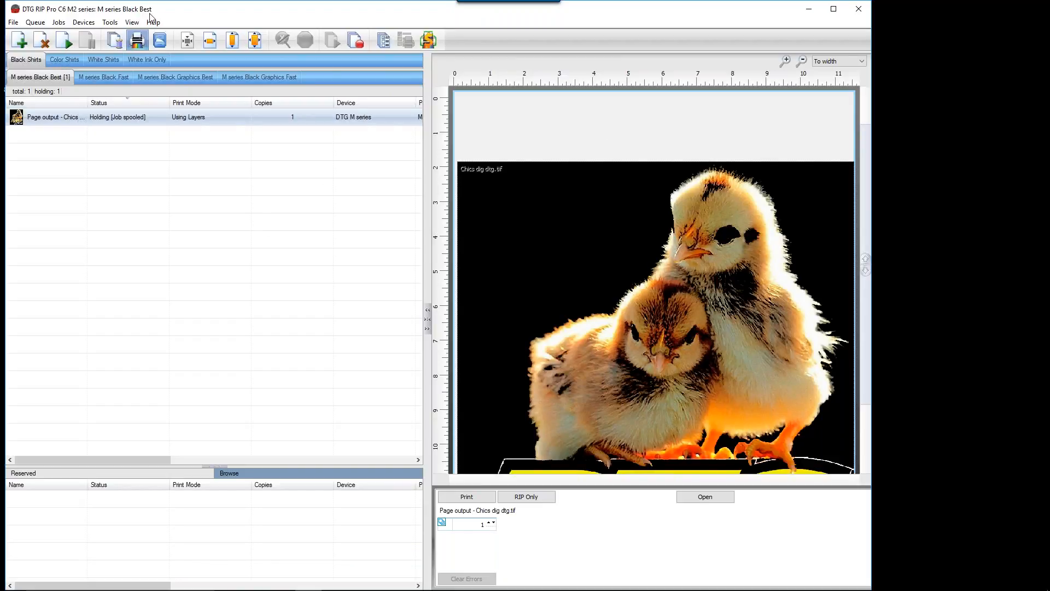
Step: Reopen the page of the spooled Chics dig dtg job so its artwork can be edited, and select Chics dig dtg.tif
click(58, 23)
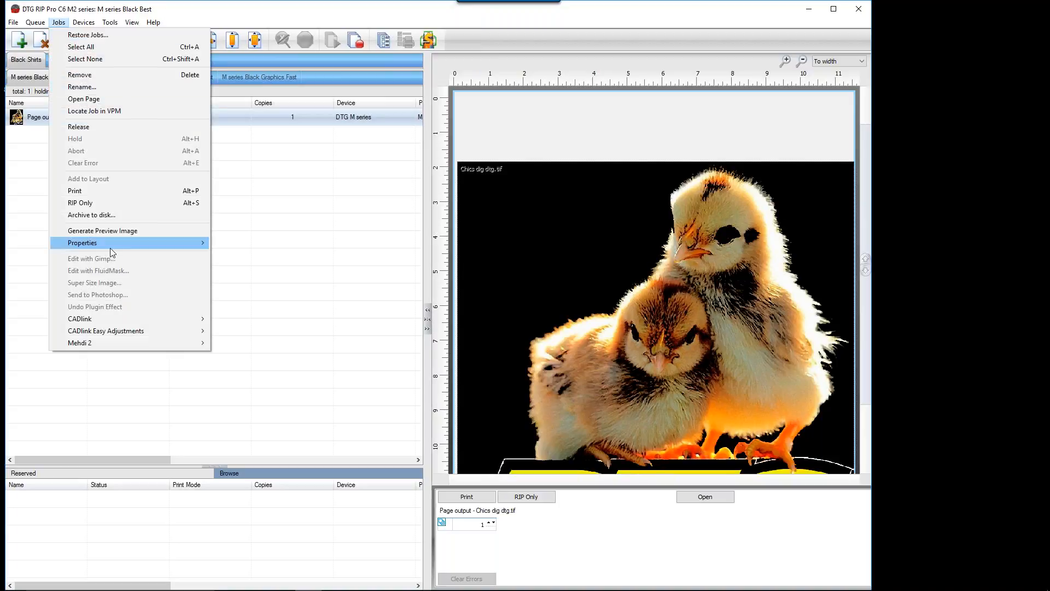
mouse_move(187, 321)
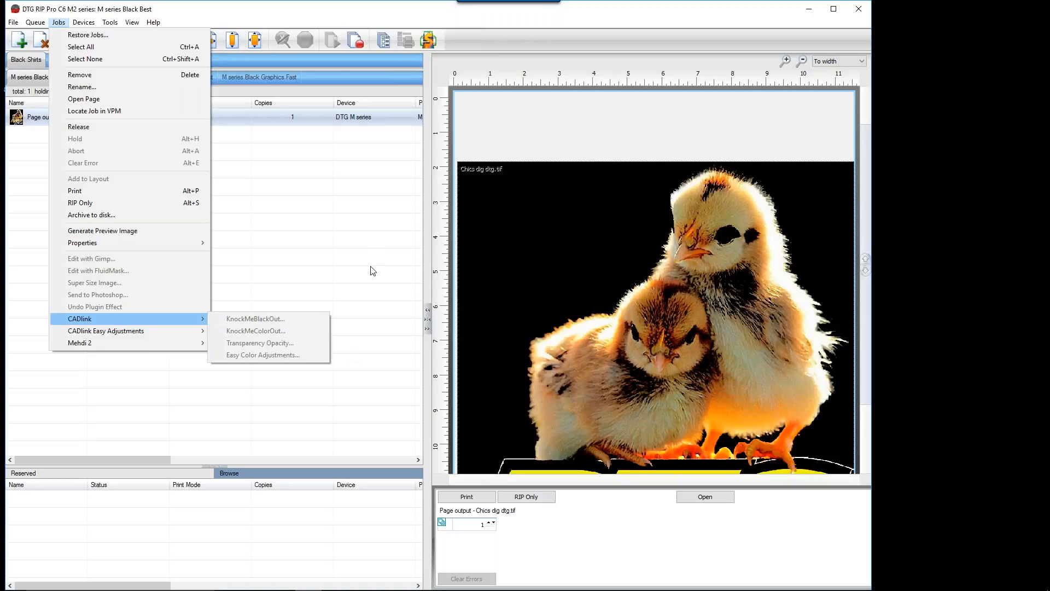
click(230, 167)
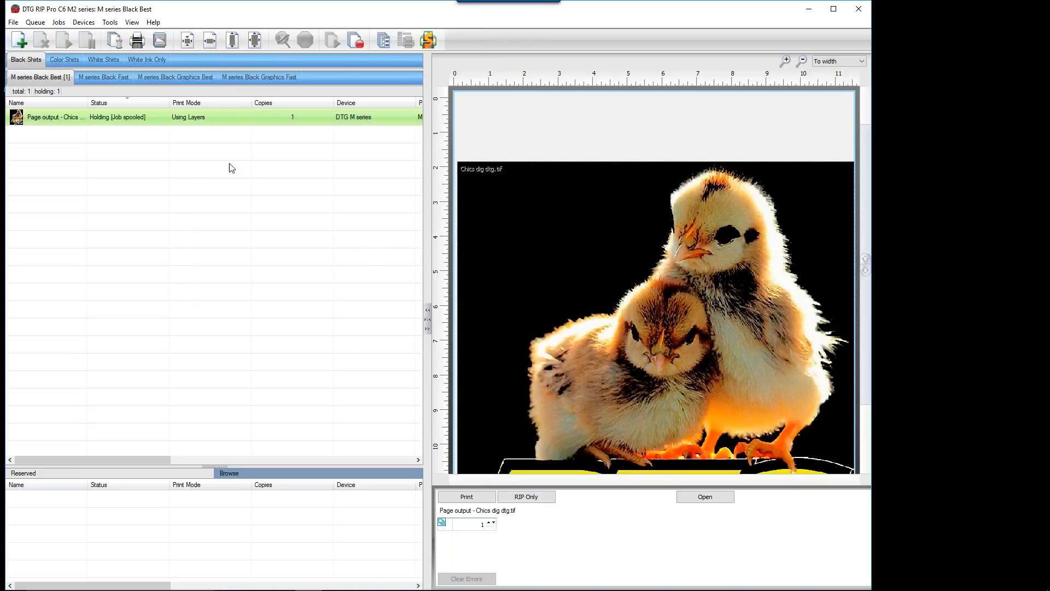
right_click(112, 117)
click(149, 160)
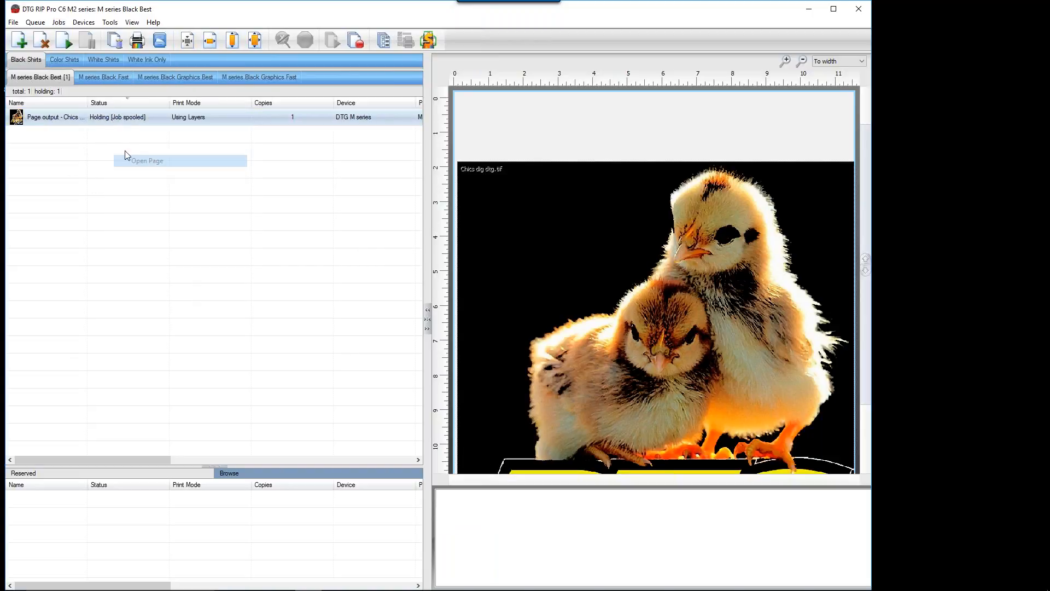
click(70, 120)
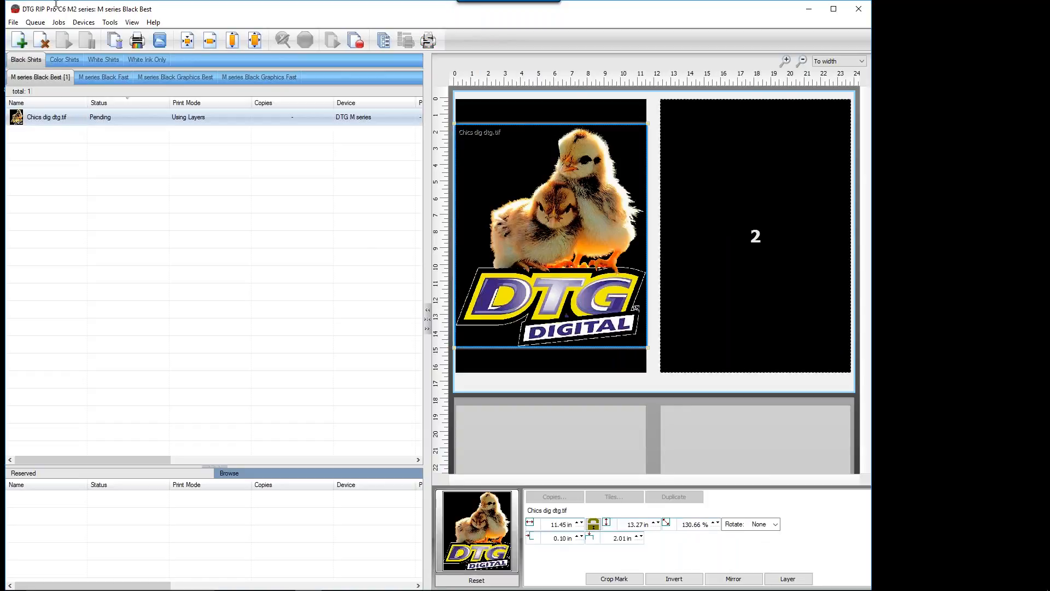
Step: Start KnockMeBlackOut on Chics dig dtg.tif and inspect the smaller chick in the transparent preview at 25%
click(58, 22)
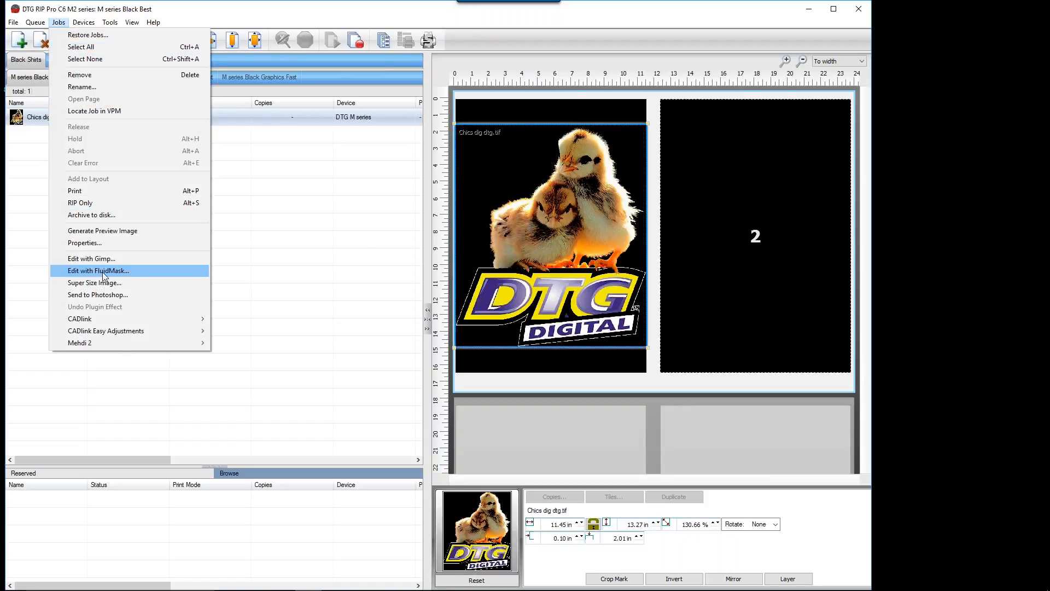
mouse_move(159, 318)
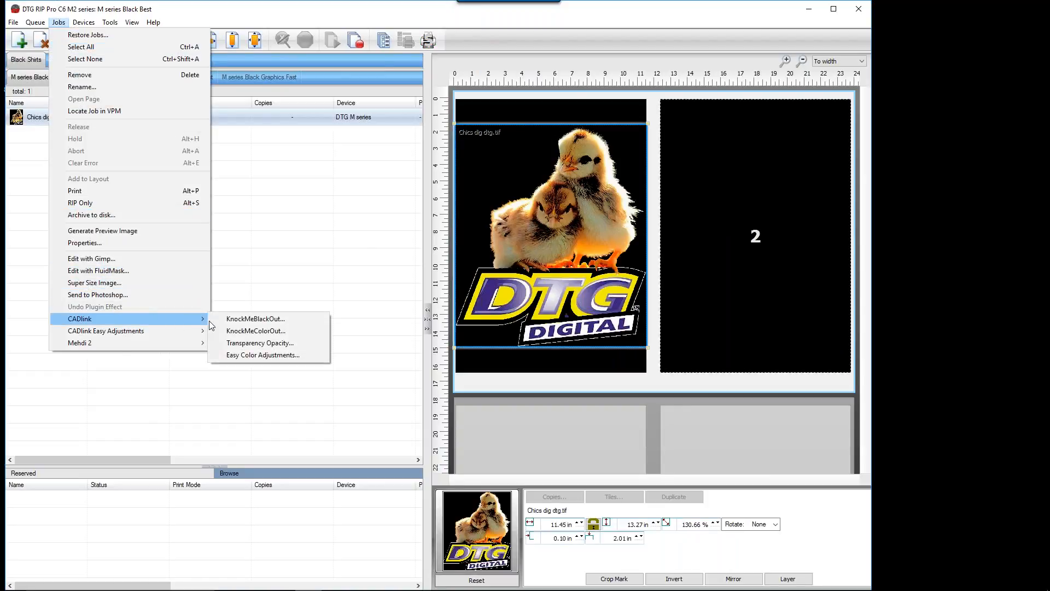
click(246, 319)
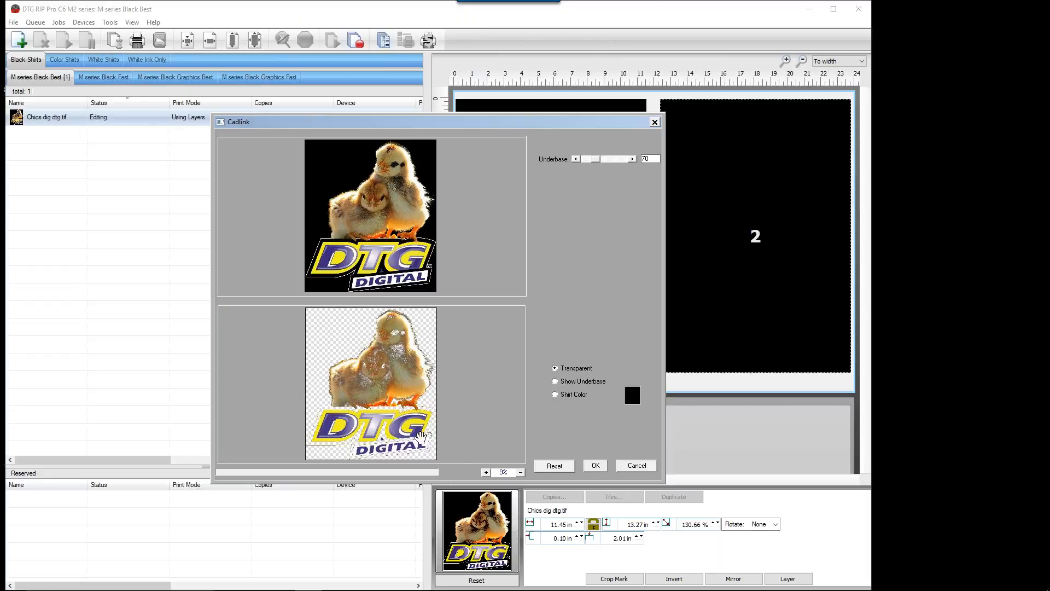
click(486, 472)
click(486, 472)
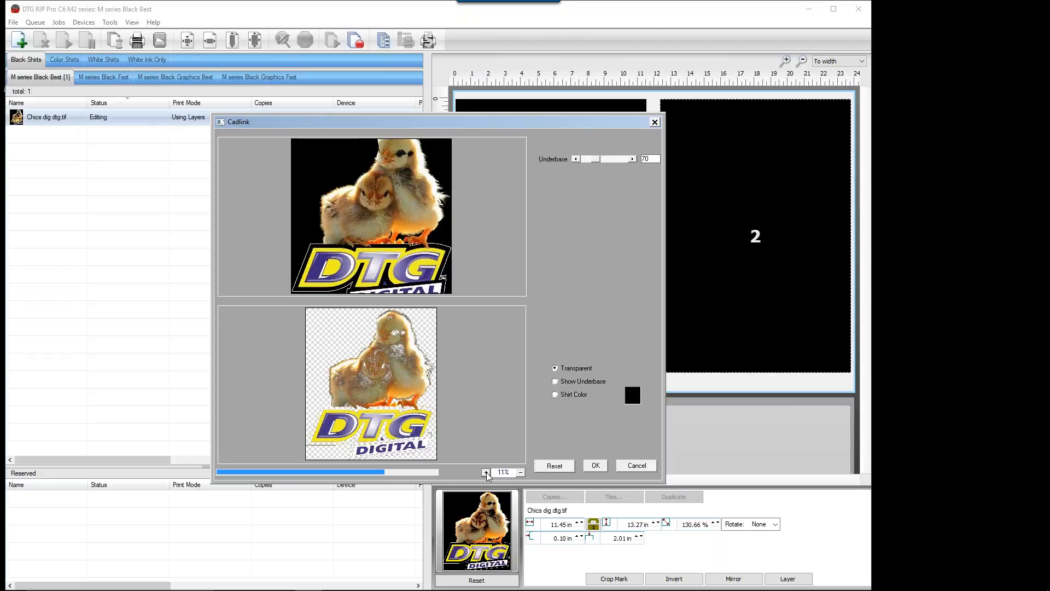
click(486, 473)
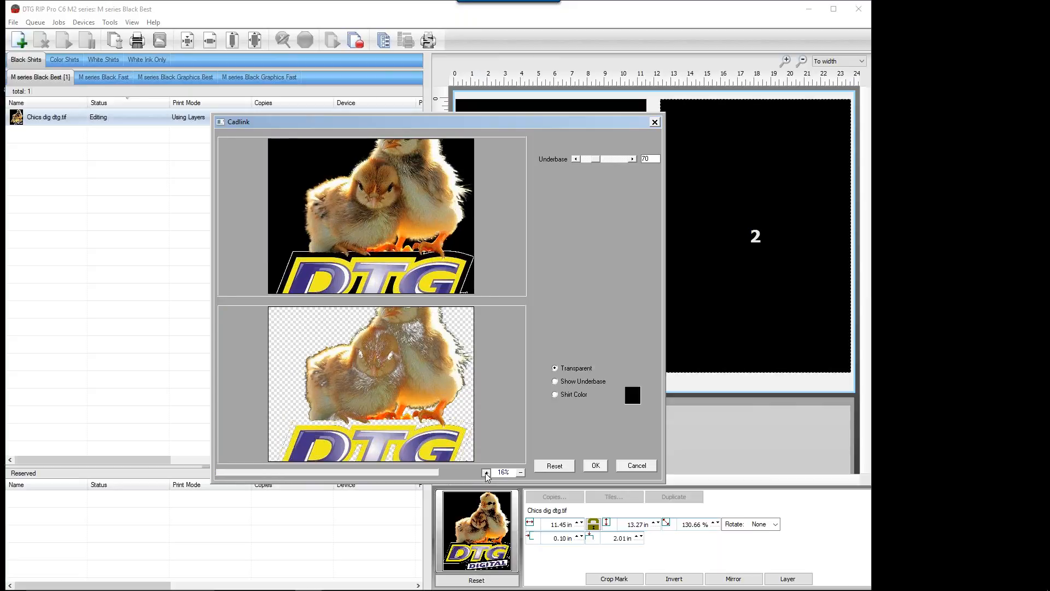
click(485, 472)
click(486, 472)
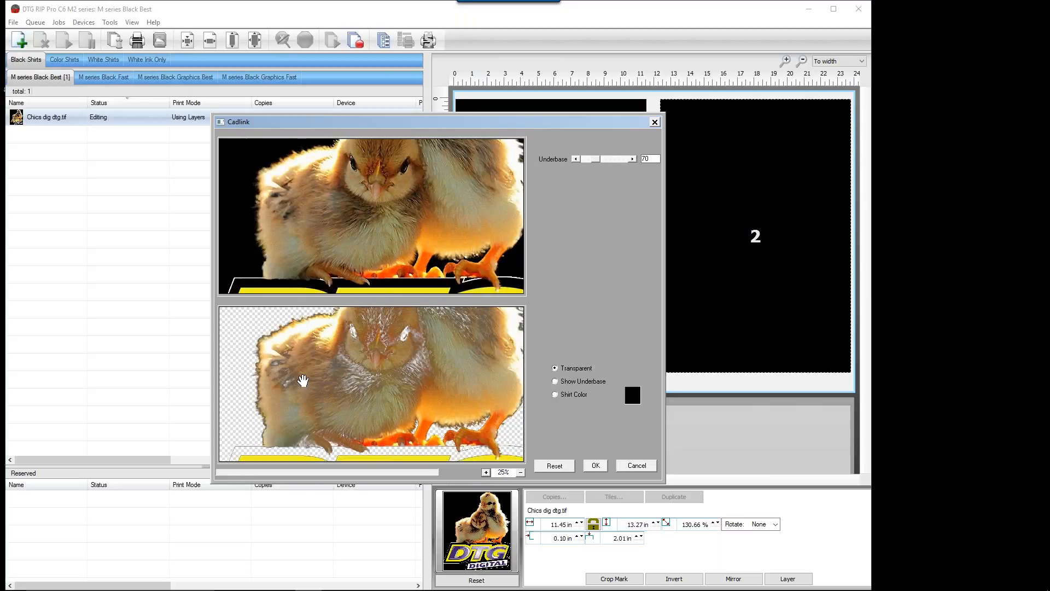
drag(305, 375, 335, 424)
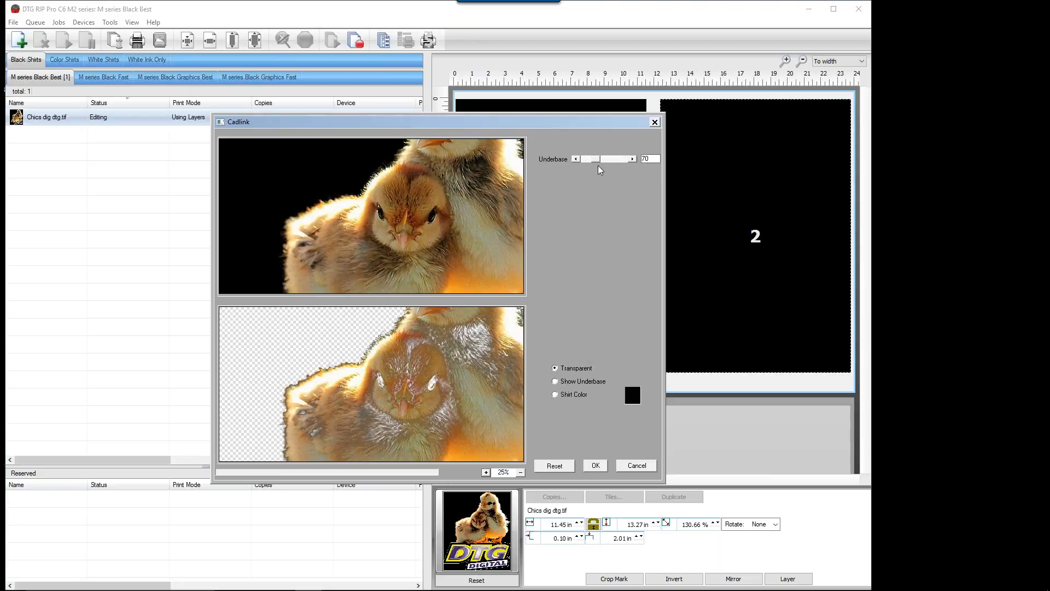
Step: Try an Underbase value of 15, checking it in the underbase and shirt color previews at 12% zoom
click(577, 383)
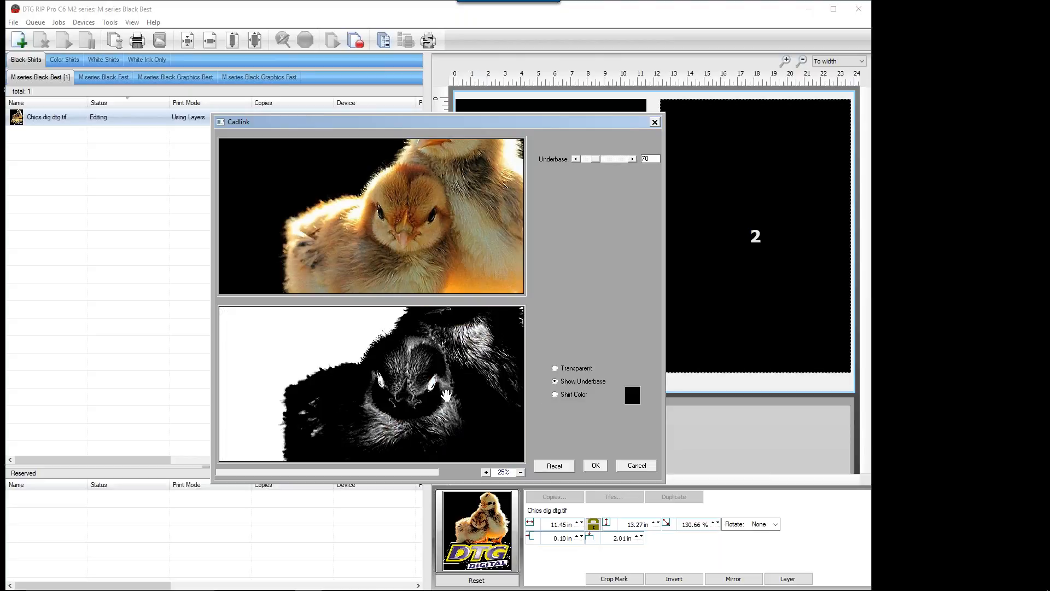
click(521, 473)
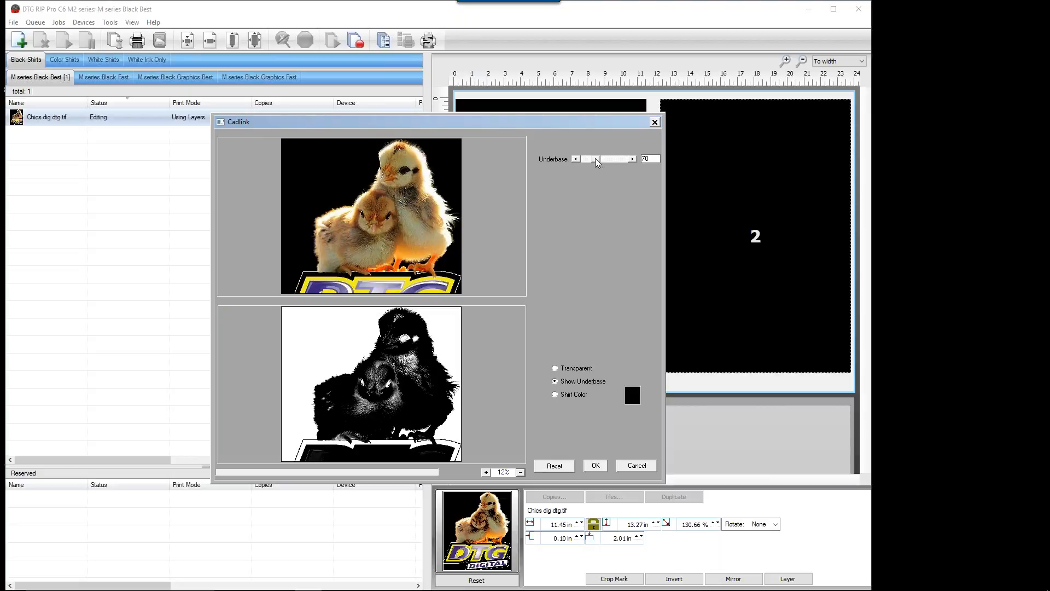
drag(598, 162, 590, 162)
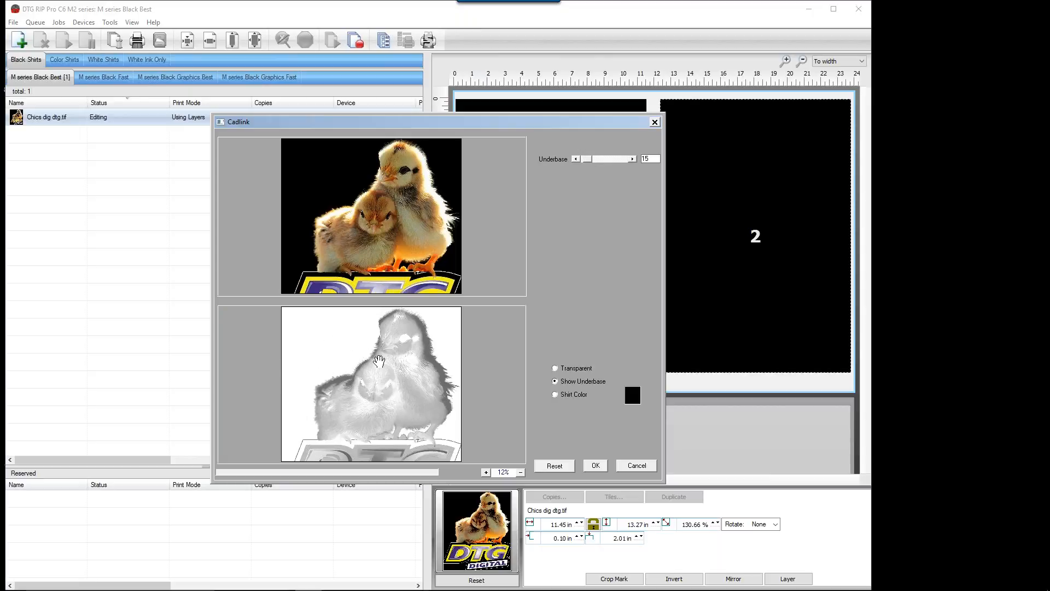
click(556, 394)
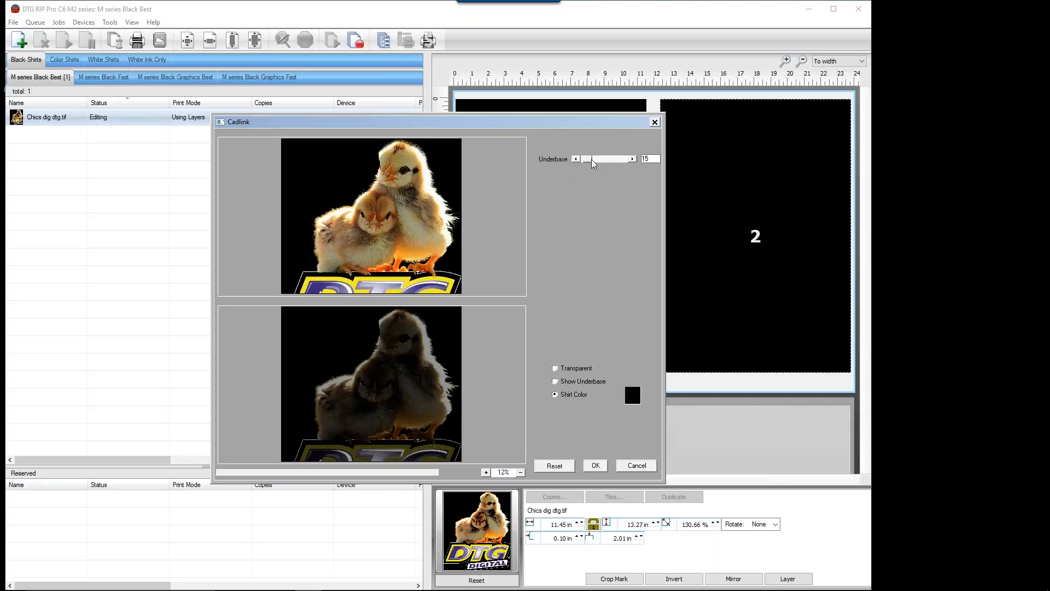
Step: Try raising the Underbase value to 159, comparing the underbase and shirt color previews
drag(590, 162, 595, 159)
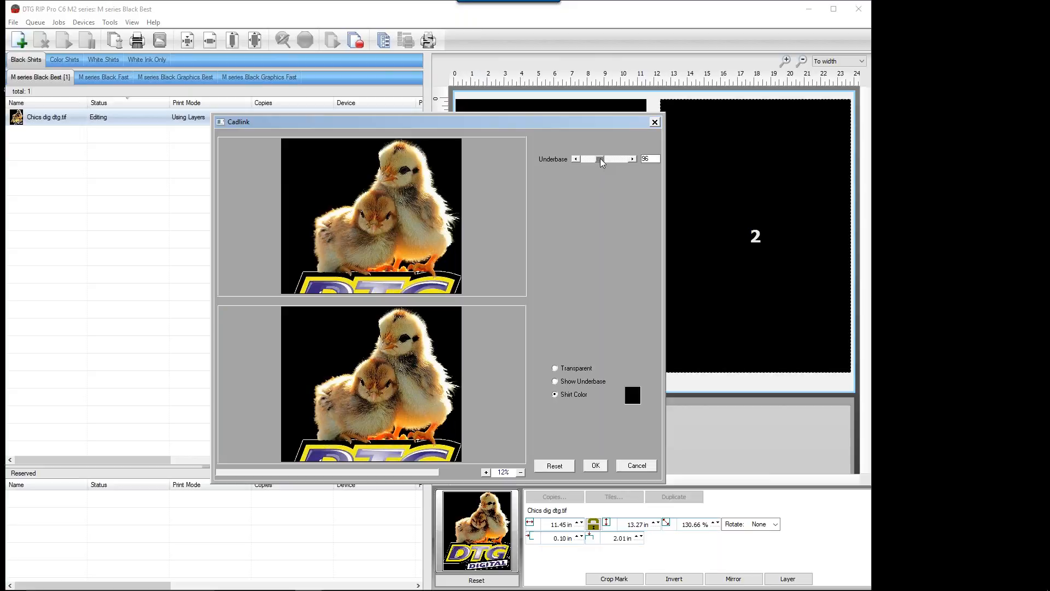
drag(601, 159, 603, 160)
click(575, 380)
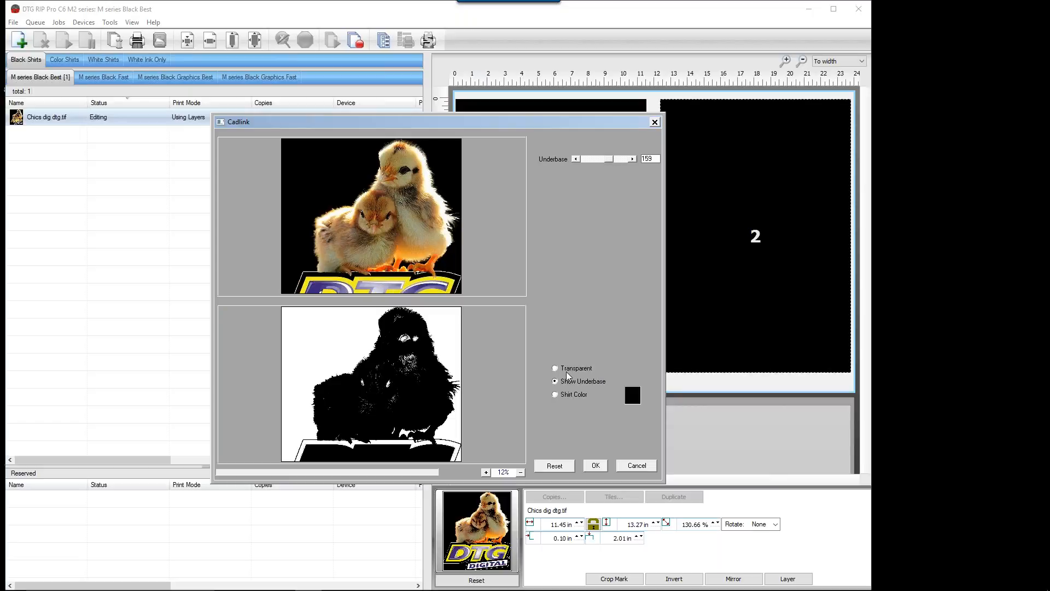
click(569, 397)
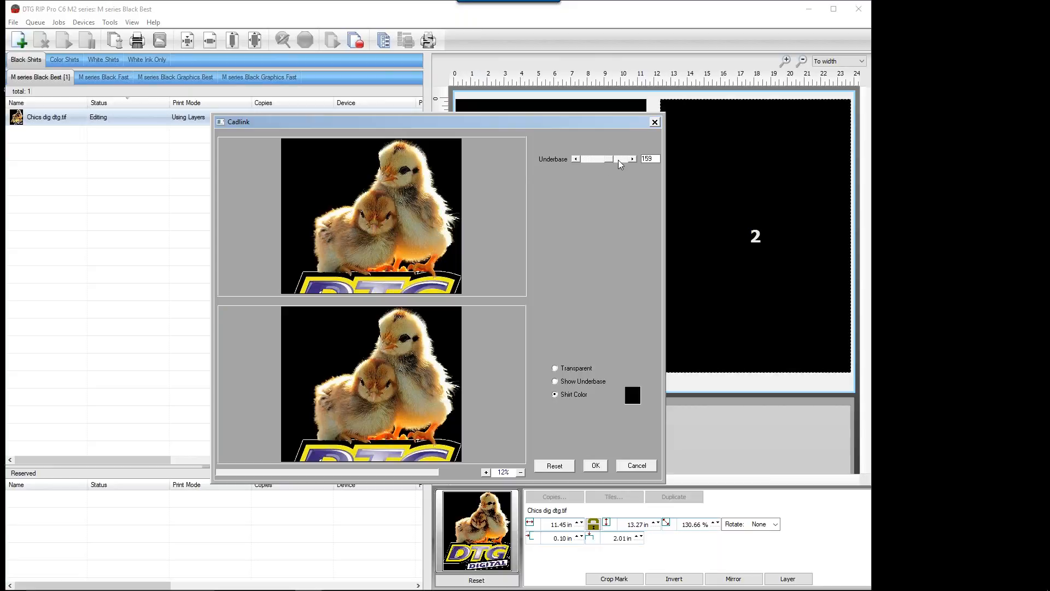
Step: Try the maximum Underbase of 255, reduce it to 105 in the underbase preview, and apply the black knockout
drag(611, 160, 628, 162)
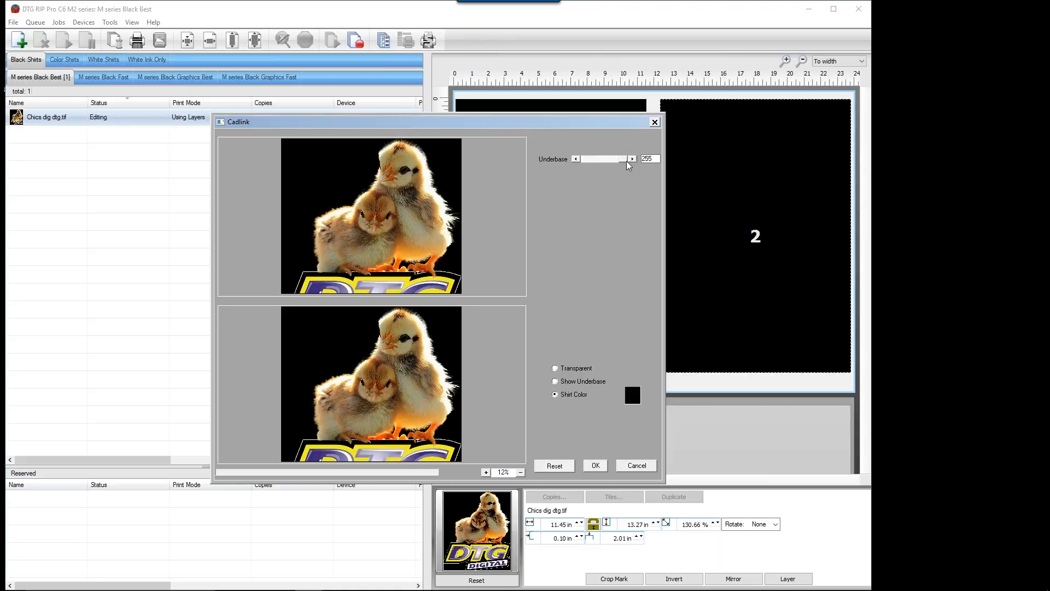
click(588, 383)
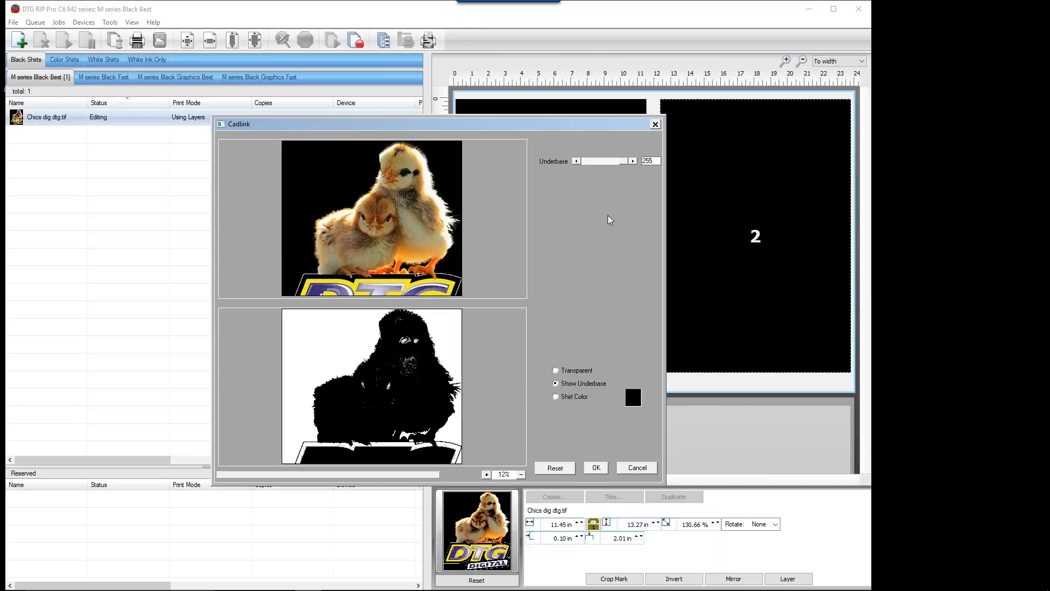
click(598, 162)
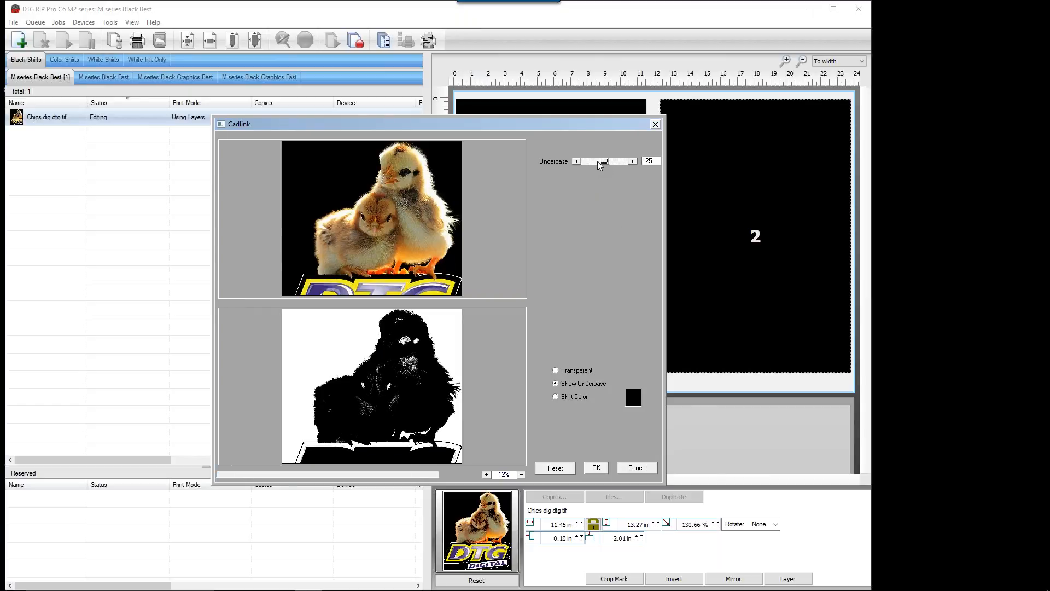
click(597, 160)
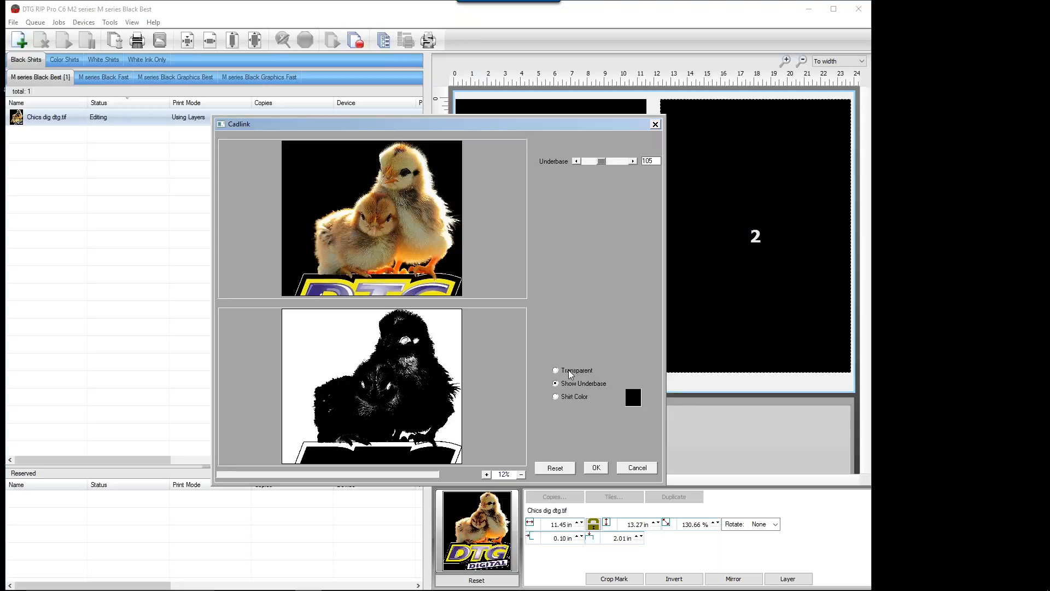
click(596, 468)
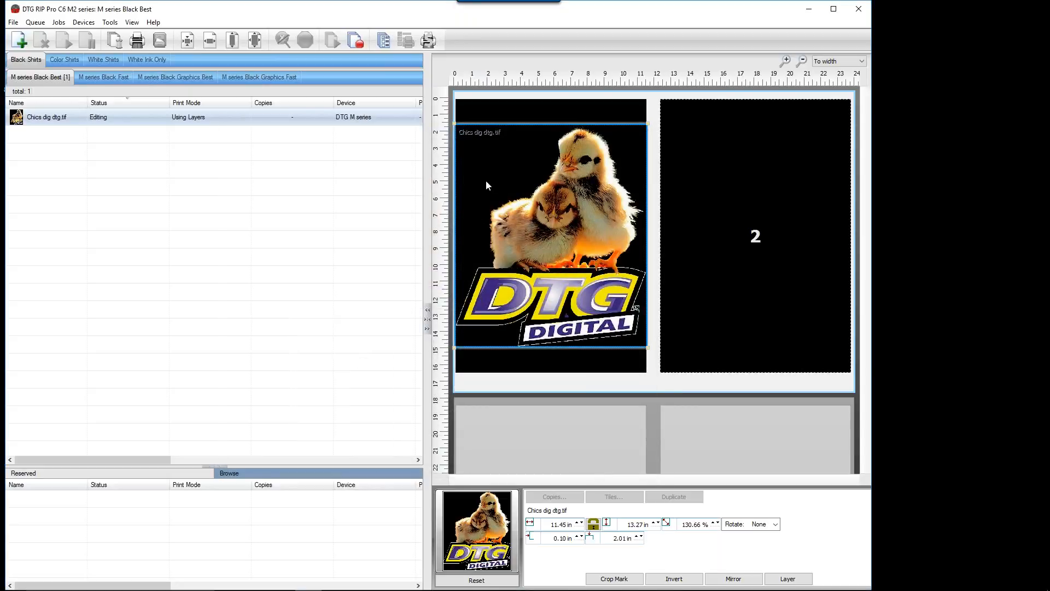
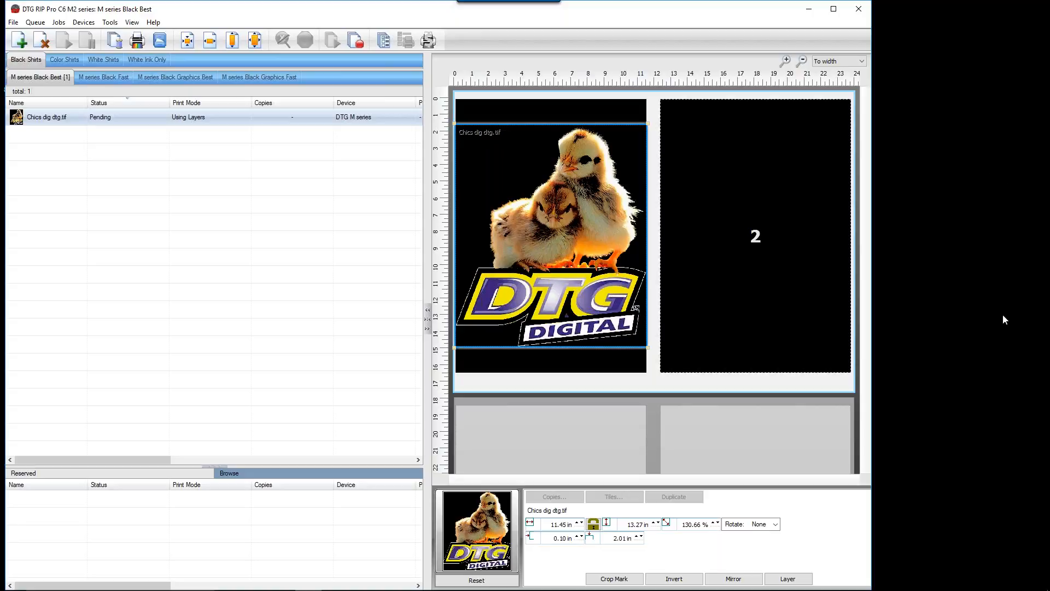
Step: Scale the chicks artwork proportionally down to about 7.59 in wide by 8.80 in high on the first platen
click(568, 206)
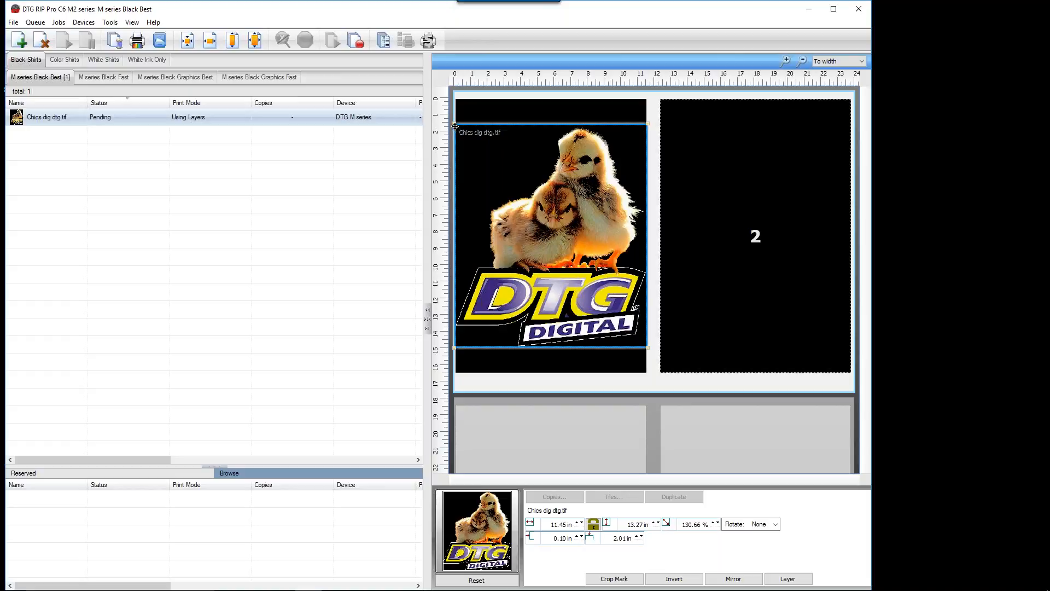
drag(455, 125, 518, 198)
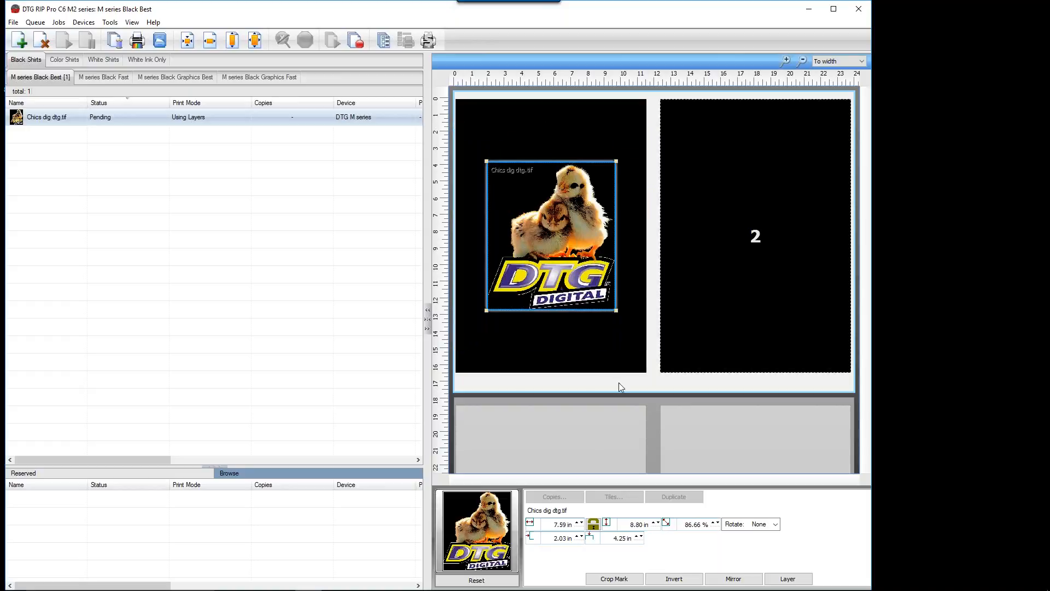
Step: Switch to Chrome and browse the YouTube search results for fluid mask tutorials
mouse_move(534, 588)
mouse_move(290, 589)
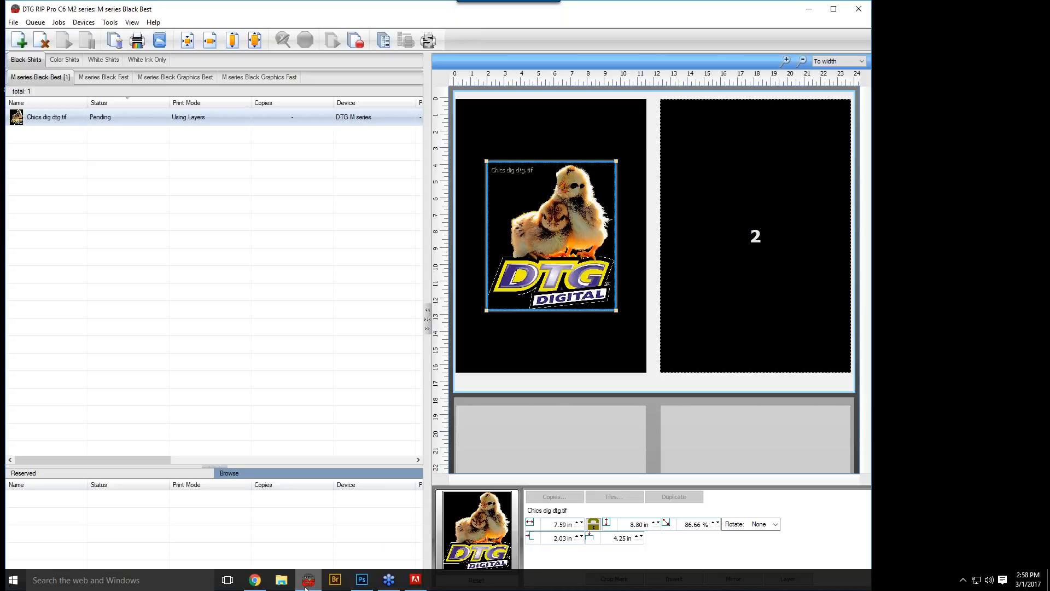
click(257, 582)
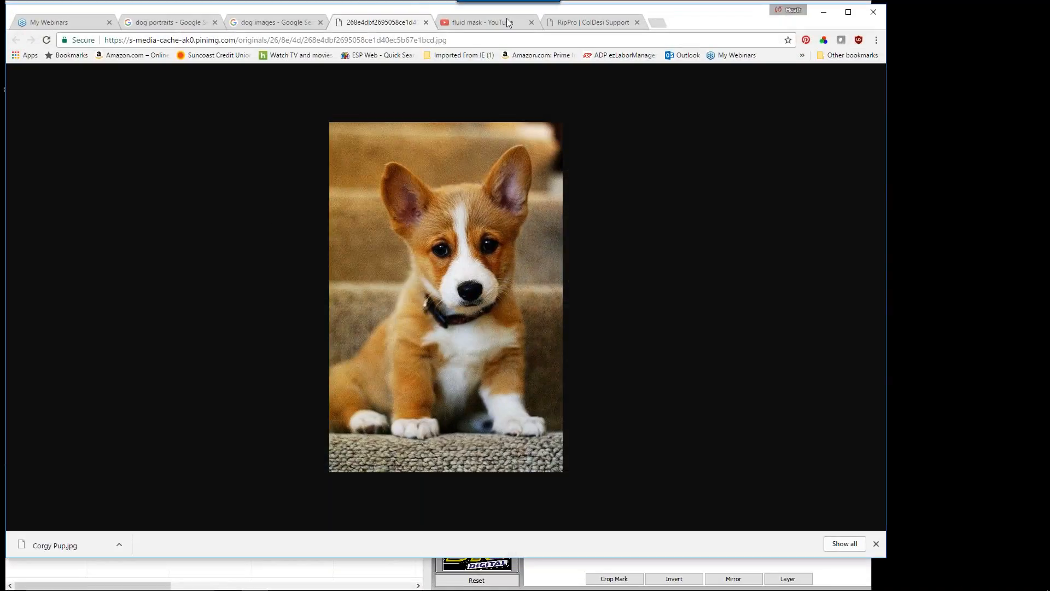
click(490, 23)
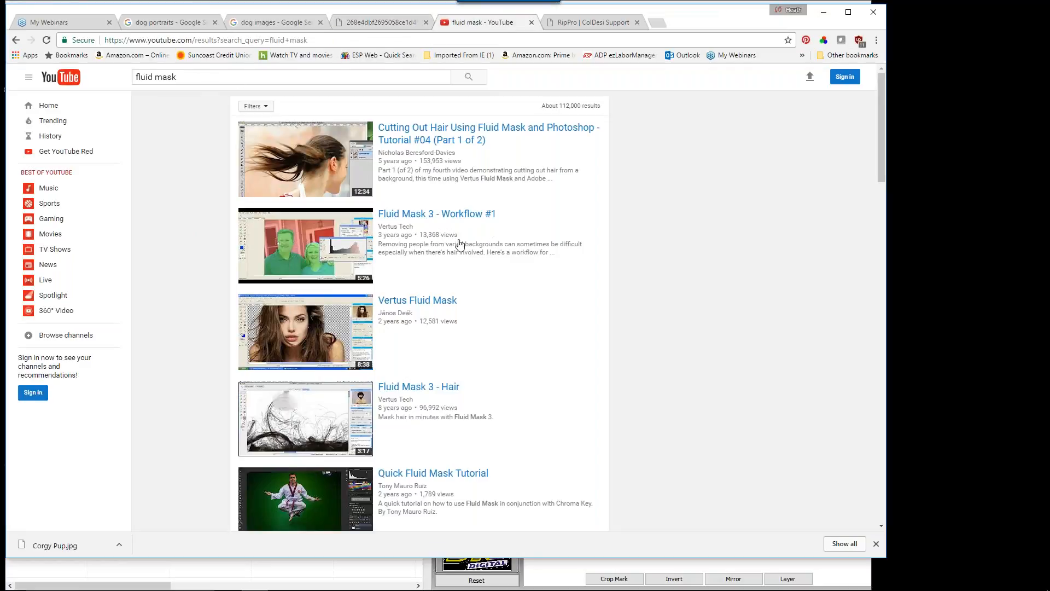
scroll(565, 309, down, 6)
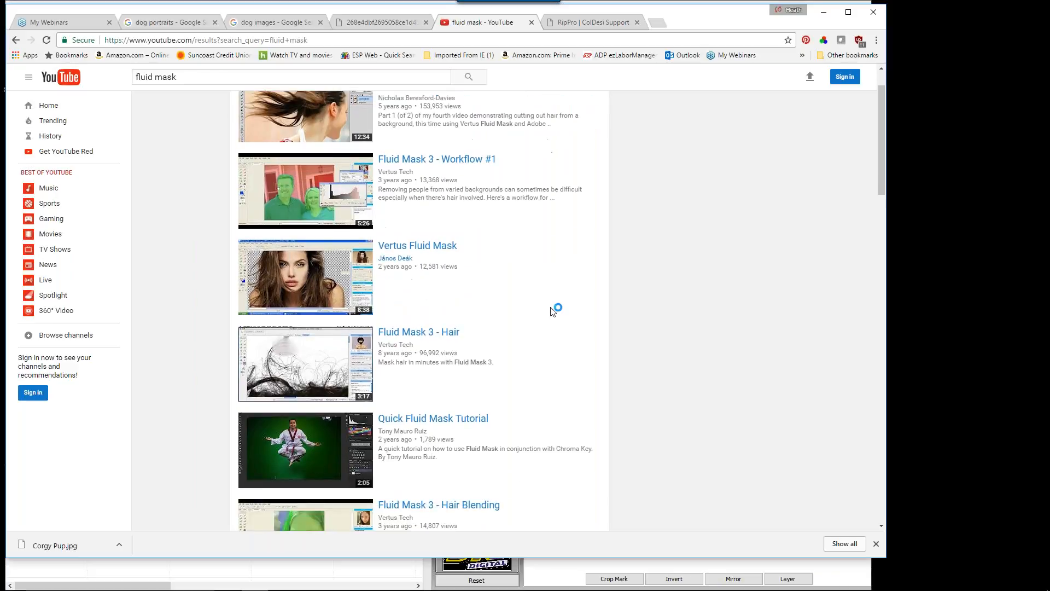
scroll(517, 336, down, 9)
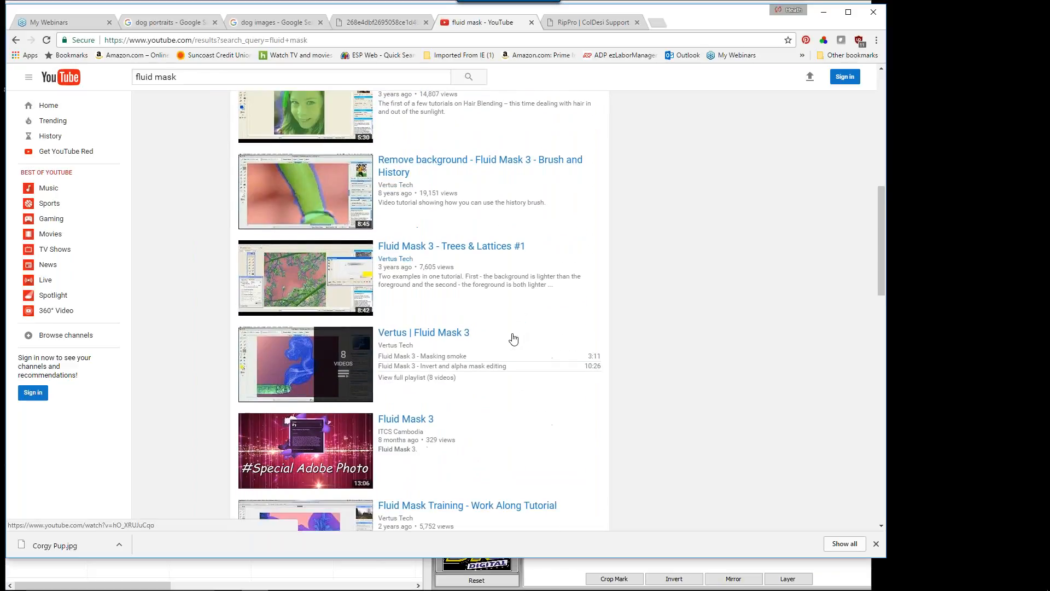
Step: Examine the remaining fluid mask video results and the RipPro C6 Plugins video section on the ColDesi RipPro support page
scroll(520, 331, down, 2)
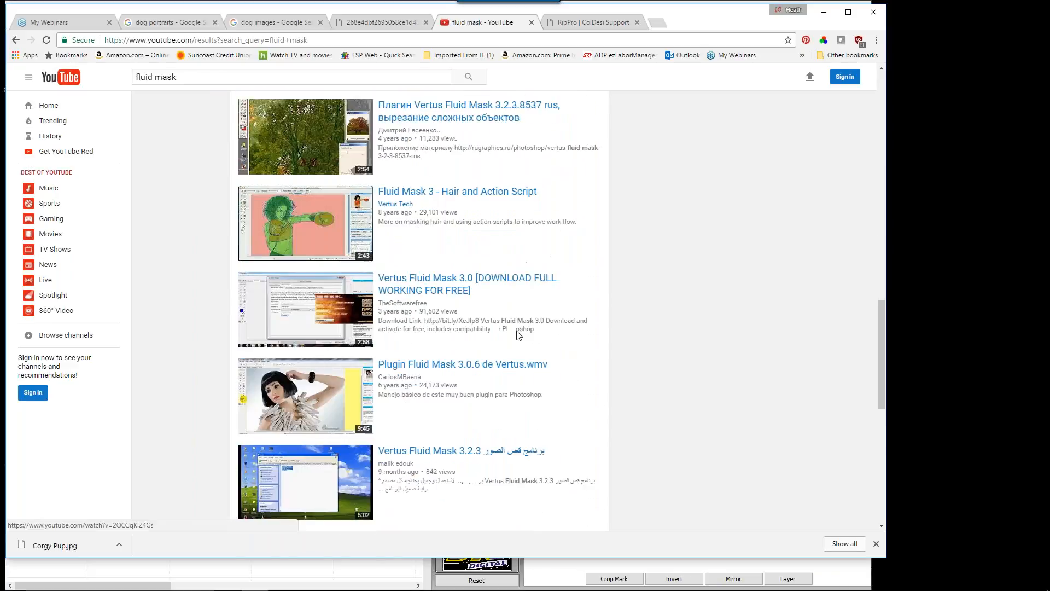
scroll(492, 340, up, 18)
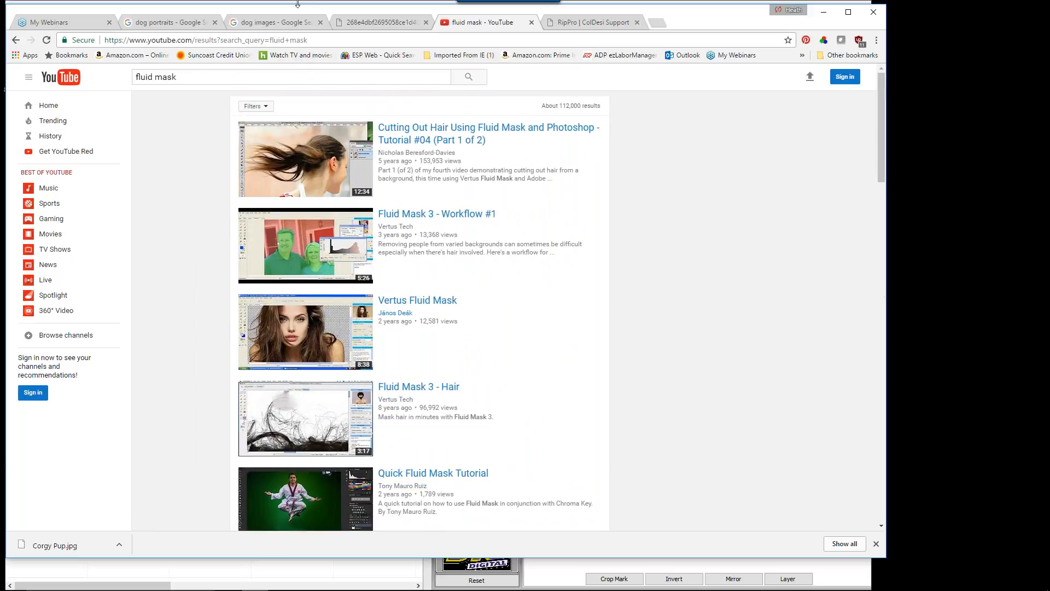
click(599, 23)
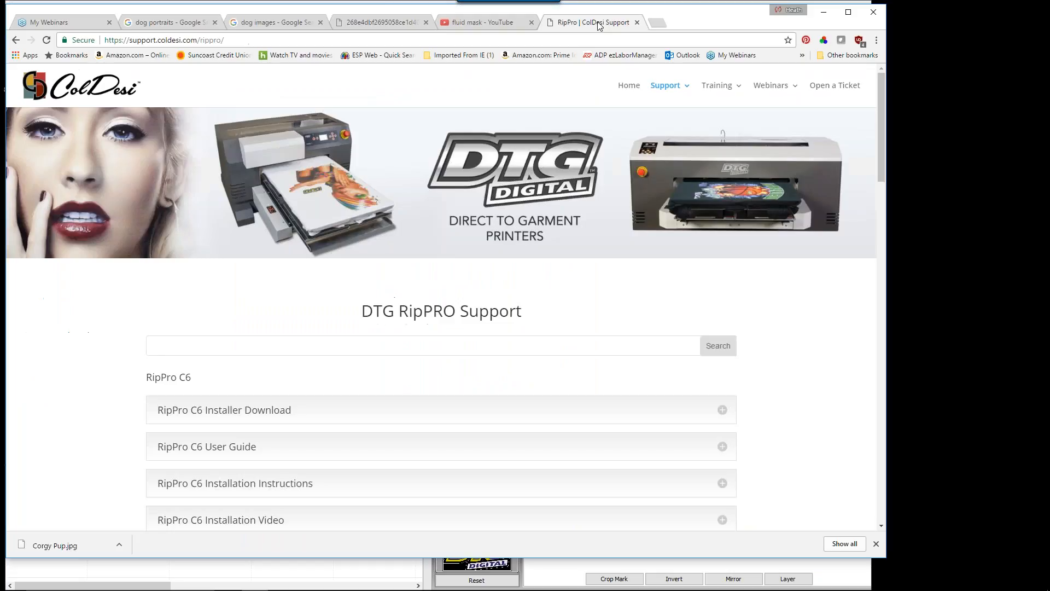
scroll(468, 395, down, 7)
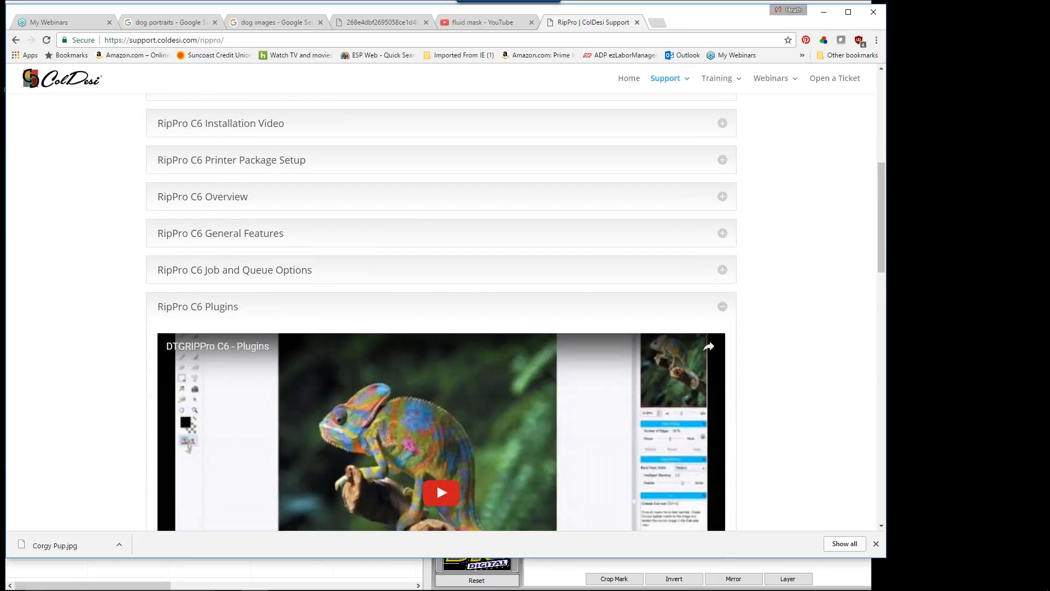
scroll(312, 413, up, 1)
scroll(352, 429, down, 4)
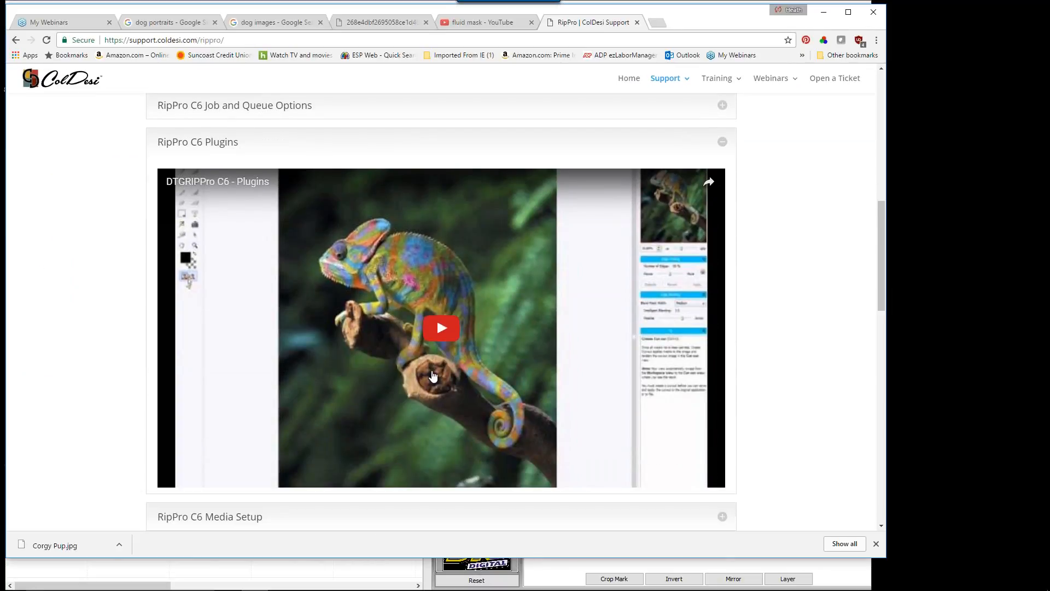
scroll(181, 462, up, 5)
scroll(399, 446, down, 3)
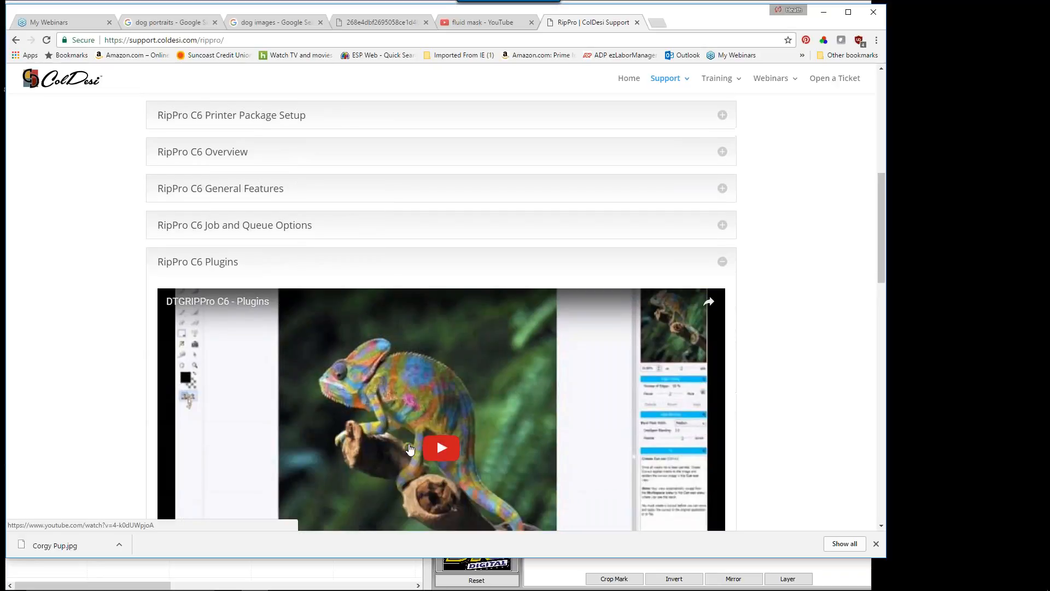
scroll(400, 444, up, 4)
scroll(399, 444, up, 5)
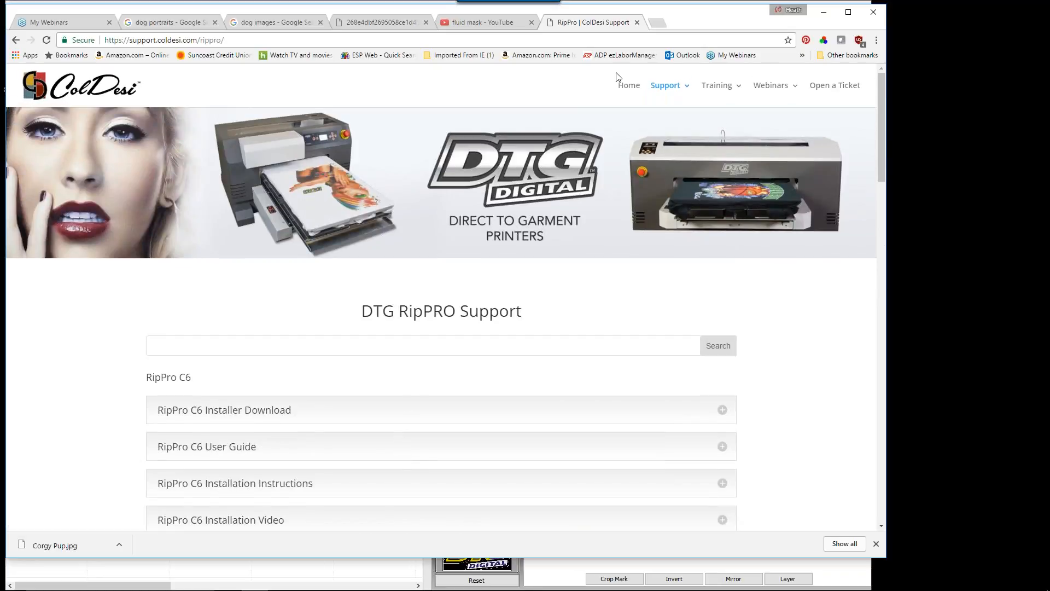
Step: Switch back to DTG RIP Pro and remove the Chics dig dtg.tif job from the M series Black Best queue
click(825, 13)
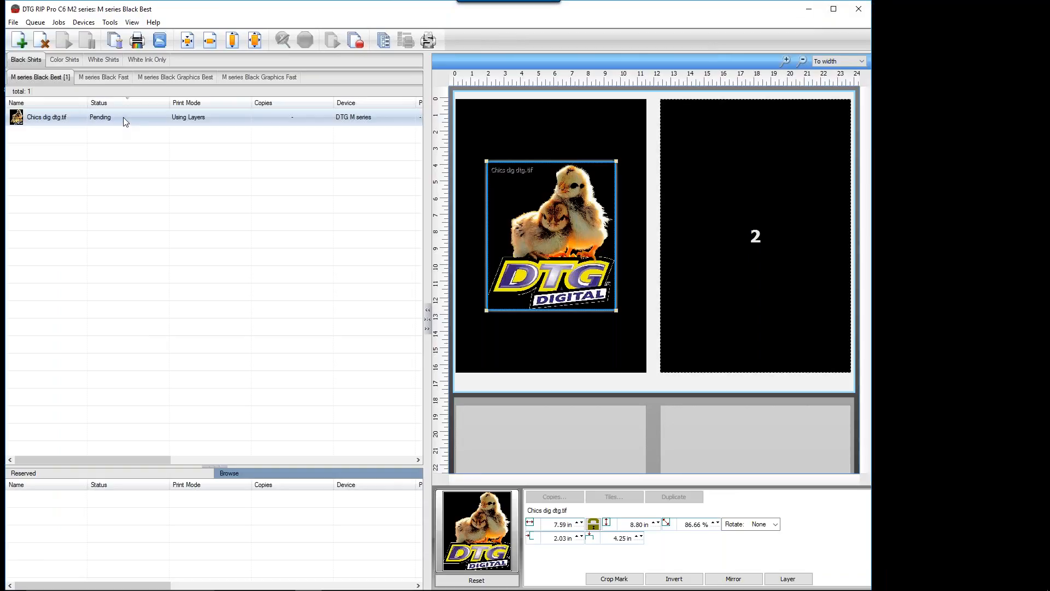
key(Delete)
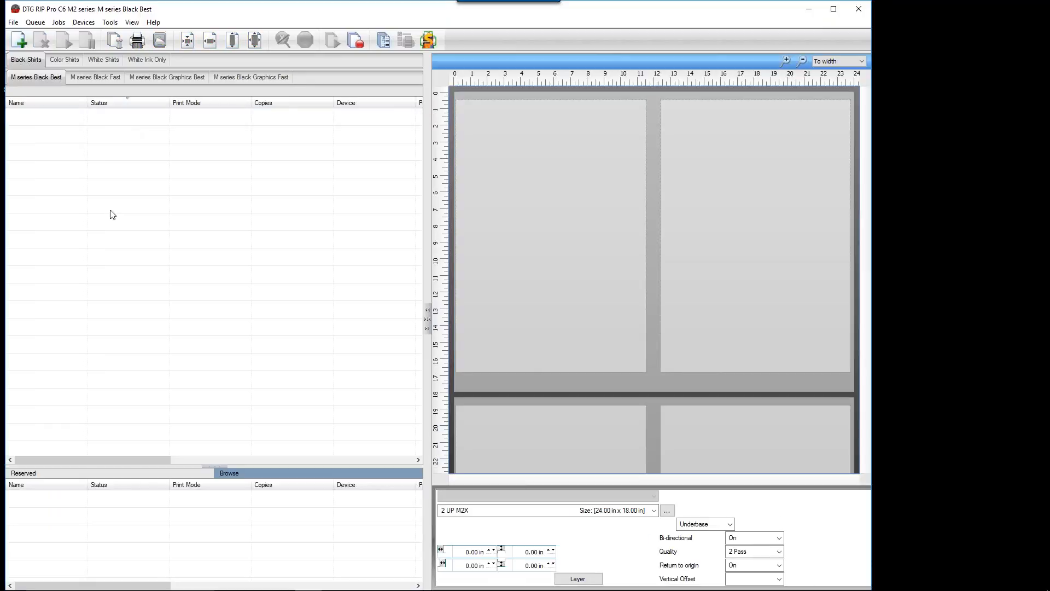
click(20, 41)
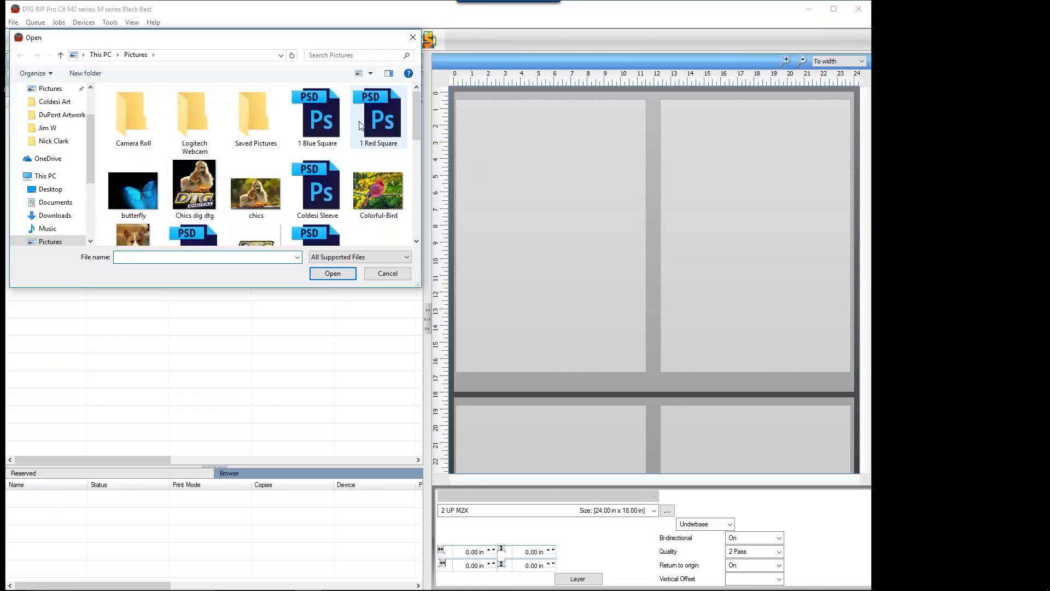
click(125, 234)
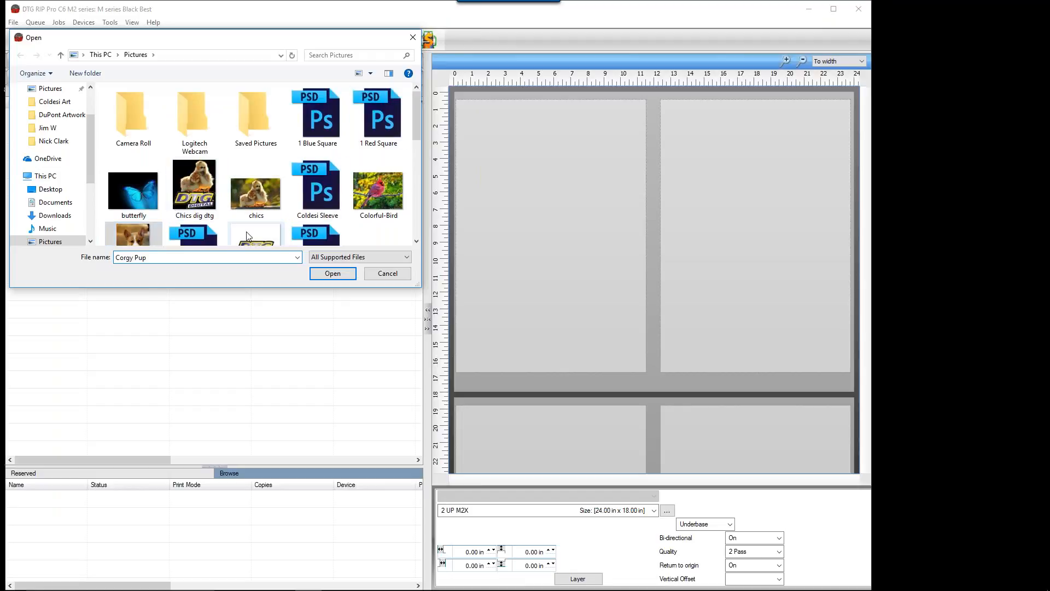
click(335, 273)
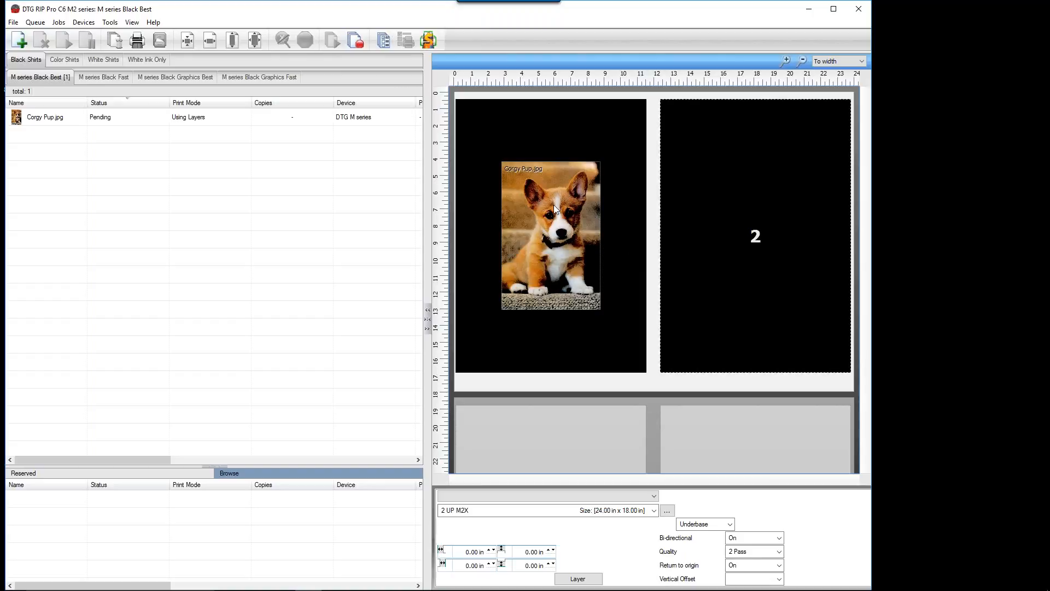
click(545, 215)
key(Delete)
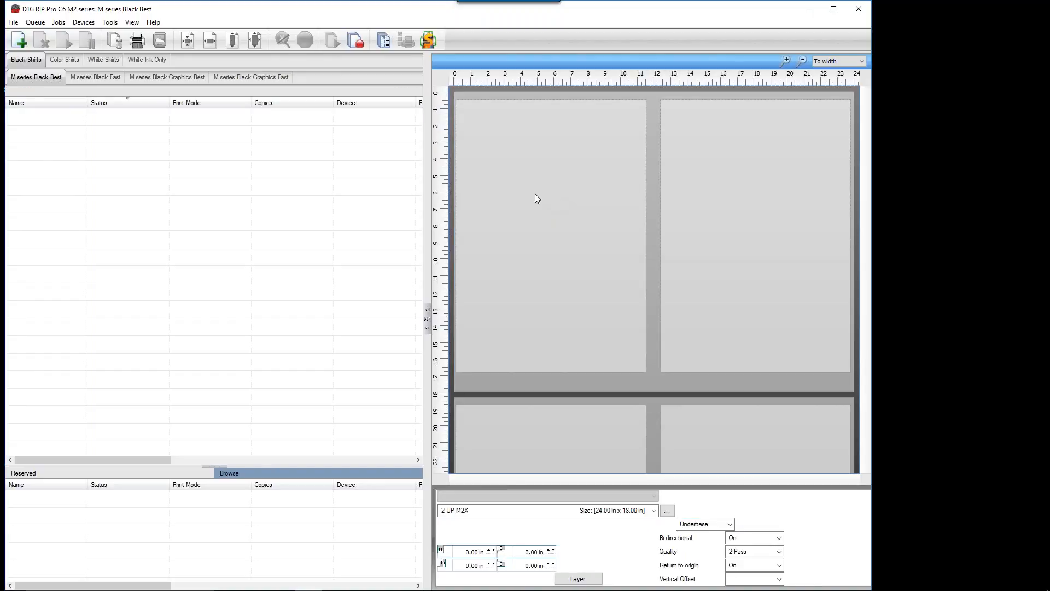
Step: Add the Corgy Pup image to the White Shirts M series White Best queue
click(109, 60)
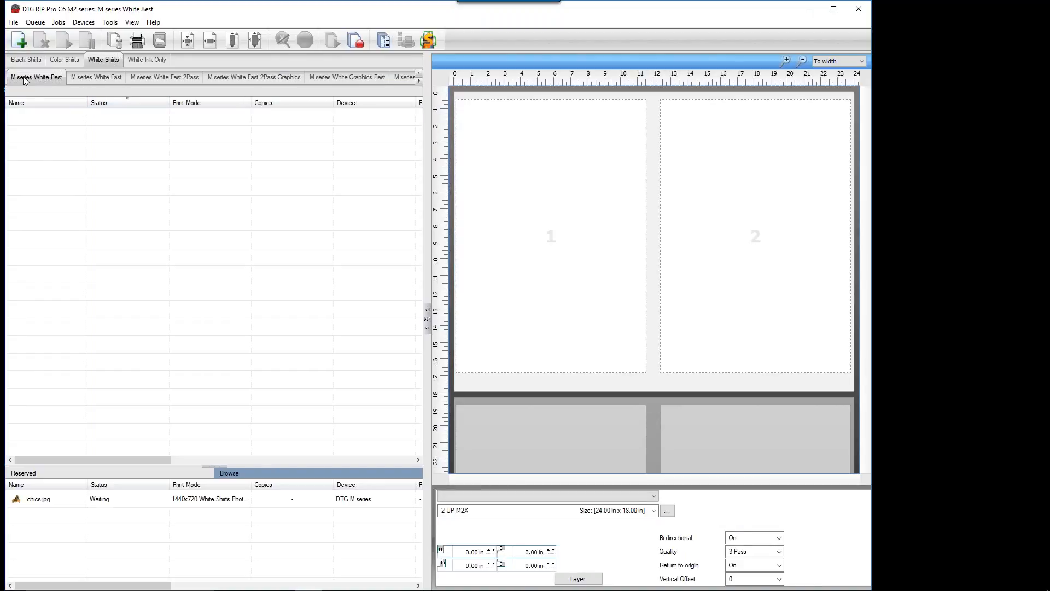
click(20, 40)
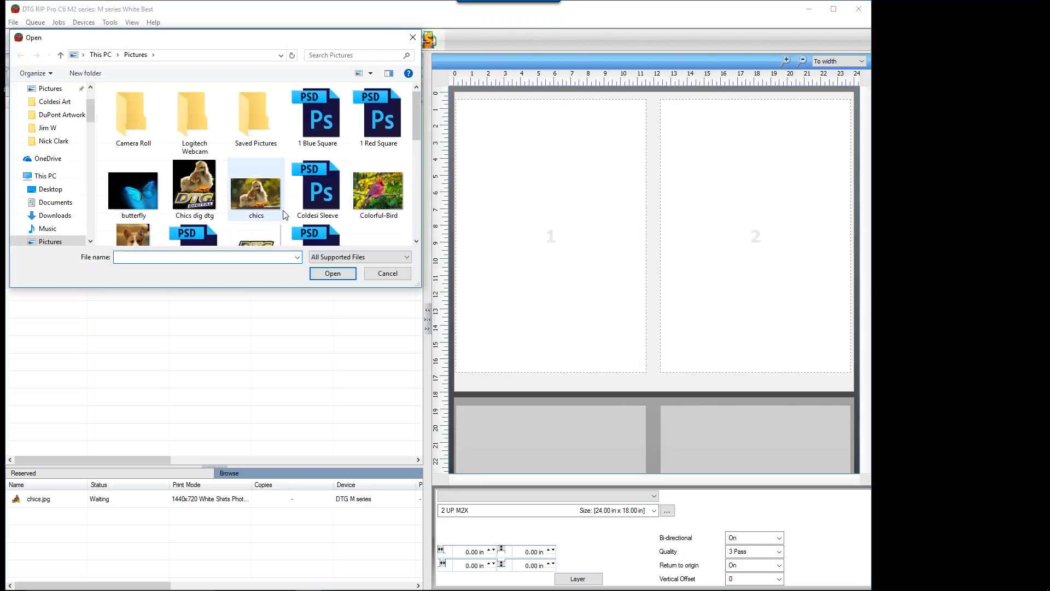
click(133, 235)
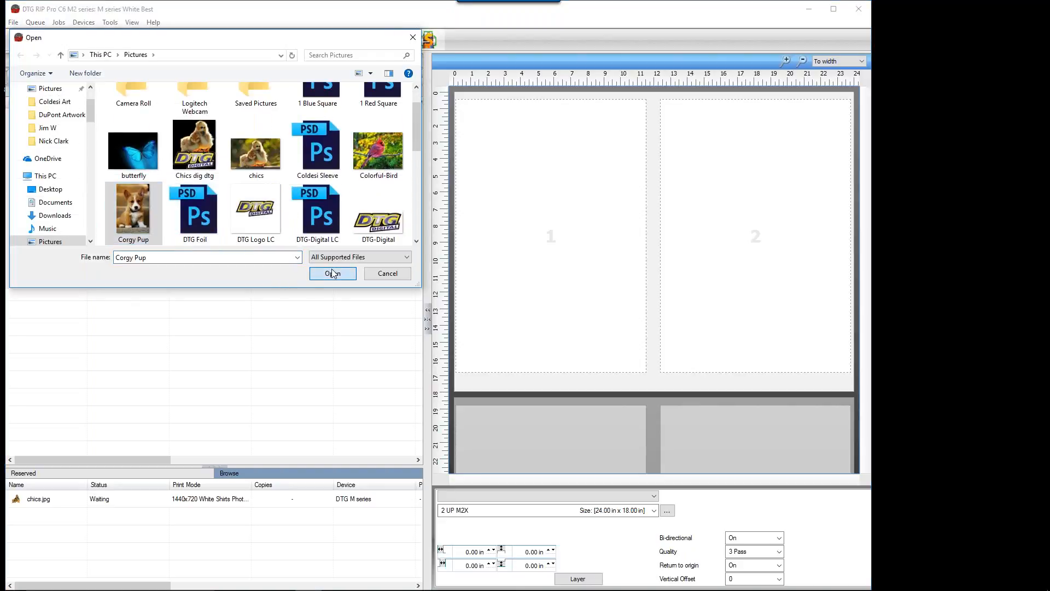
click(333, 273)
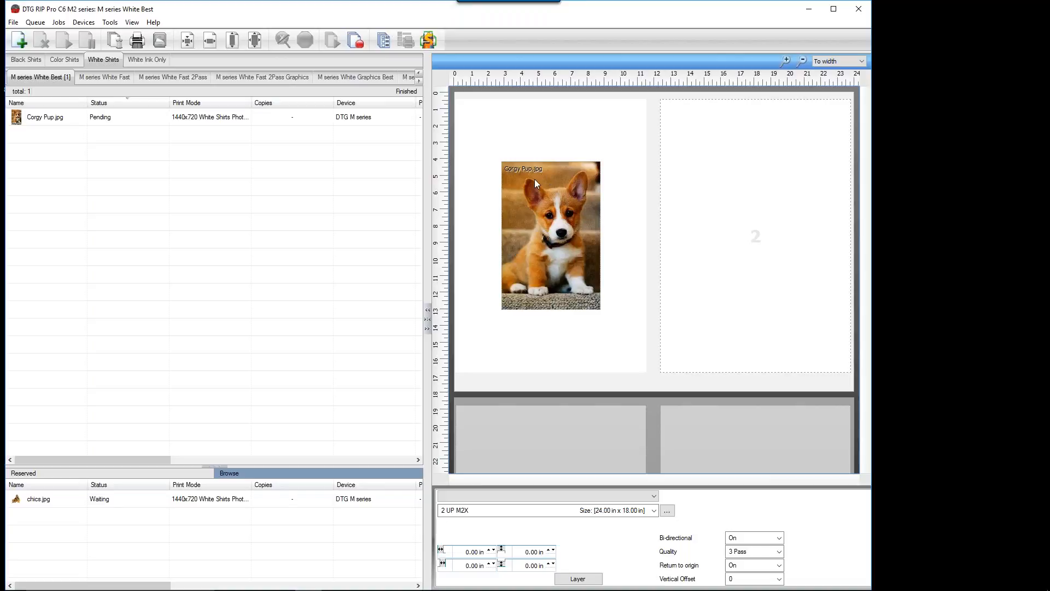
Step: Start Super Size Image on the Corgy Pup job with a new resolution of 300
click(89, 126)
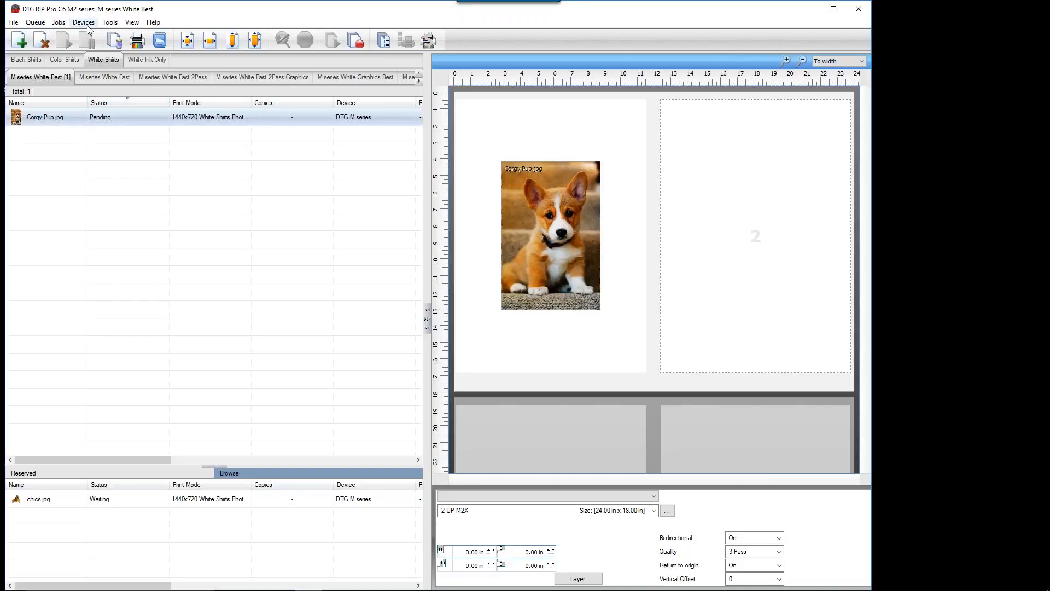
click(59, 22)
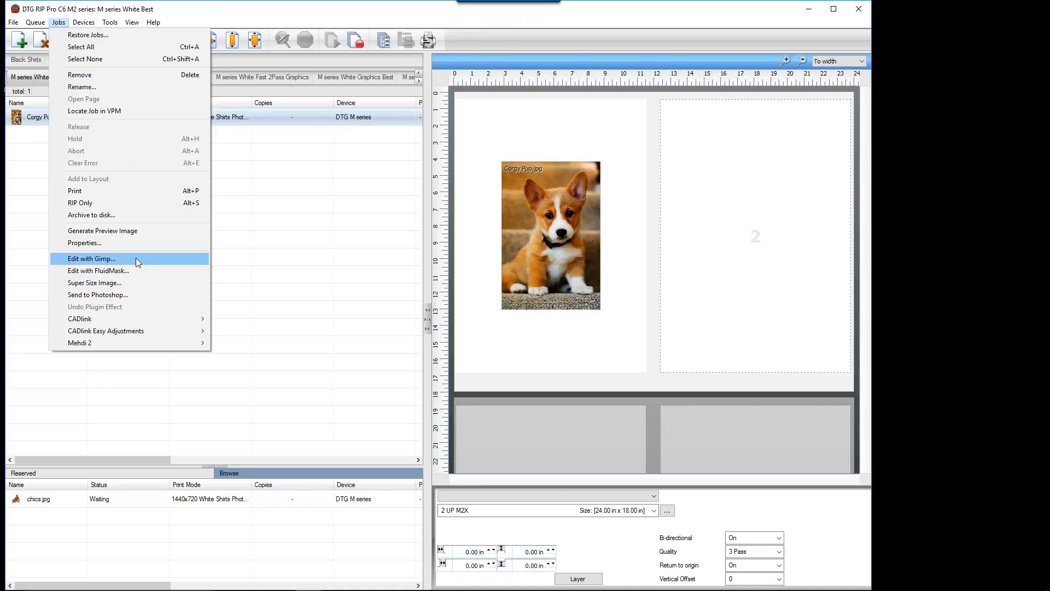
click(113, 282)
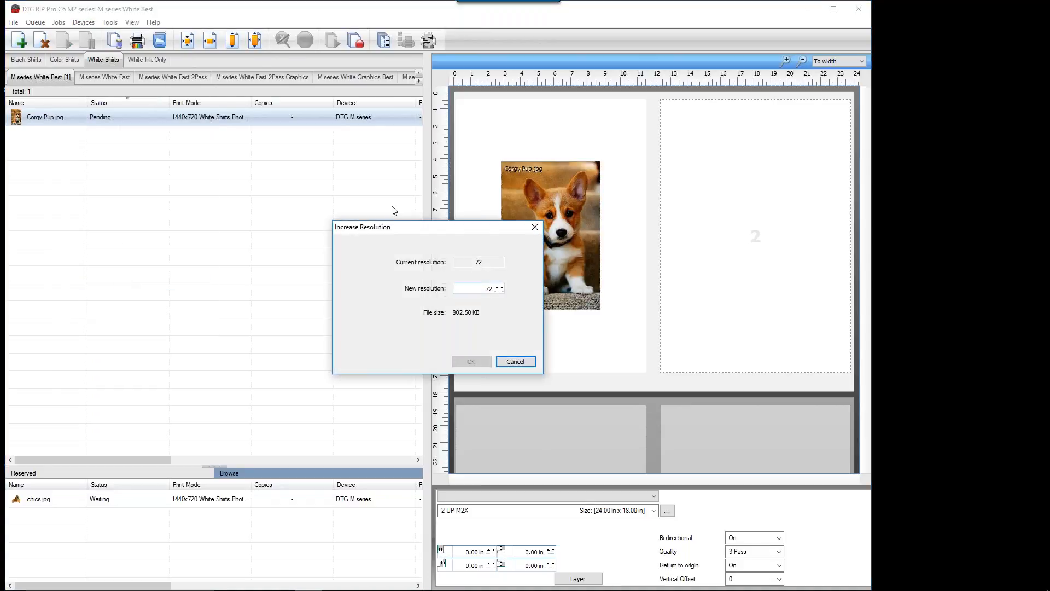
double_click(477, 287)
text(300)
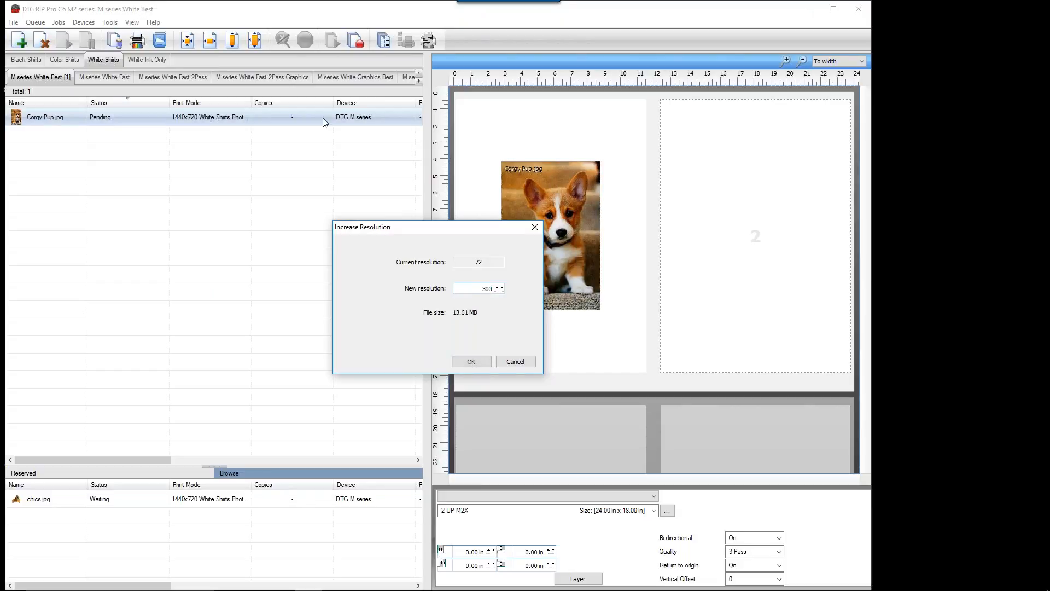
click(473, 362)
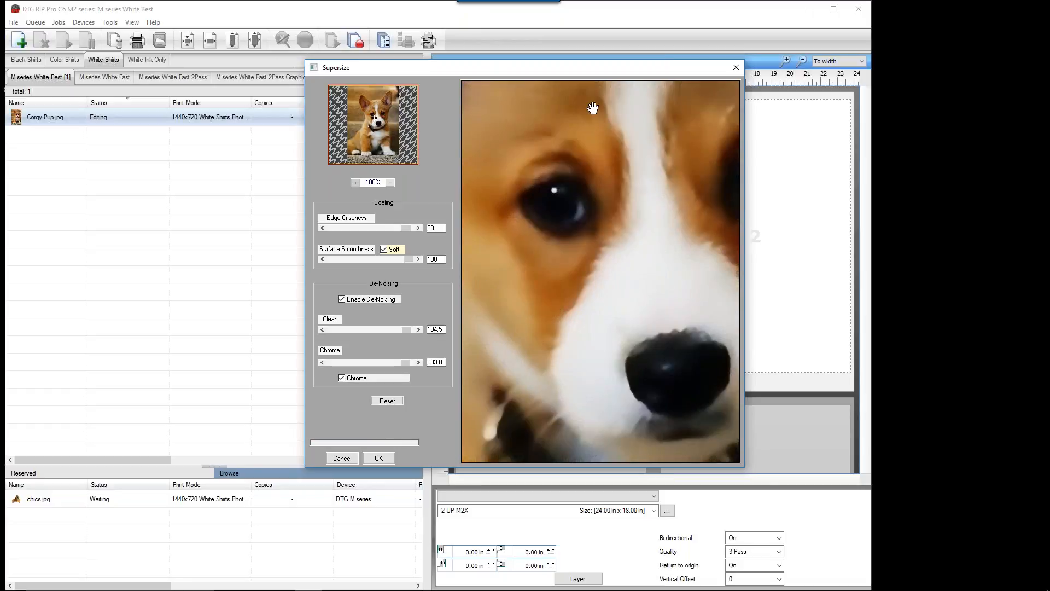
Step: Reset the Supersize settings, then set Edge Crispness to 40 and Surface Smoothness to 100
click(394, 402)
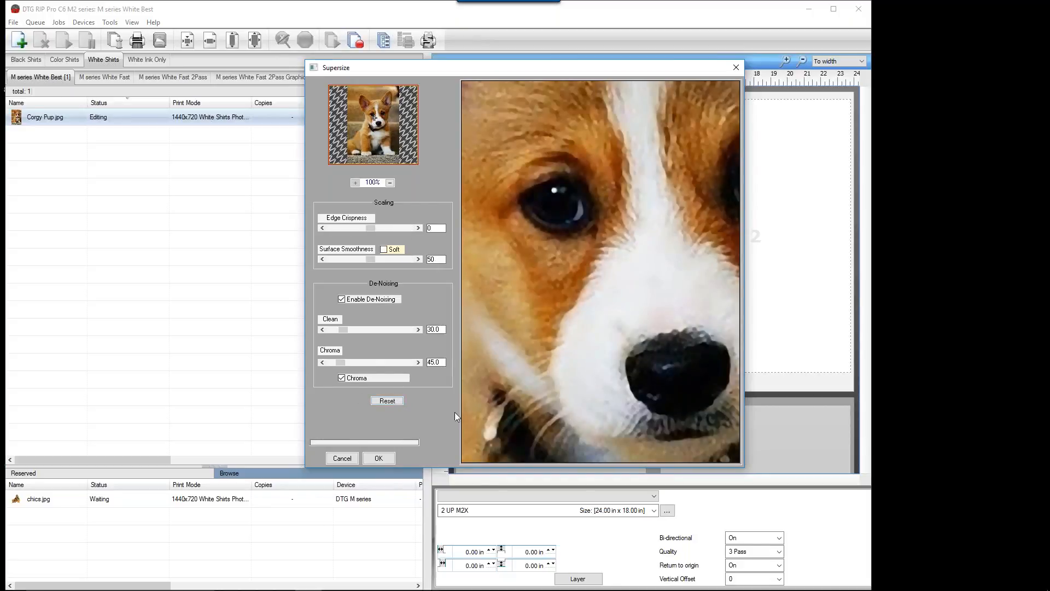
click(390, 184)
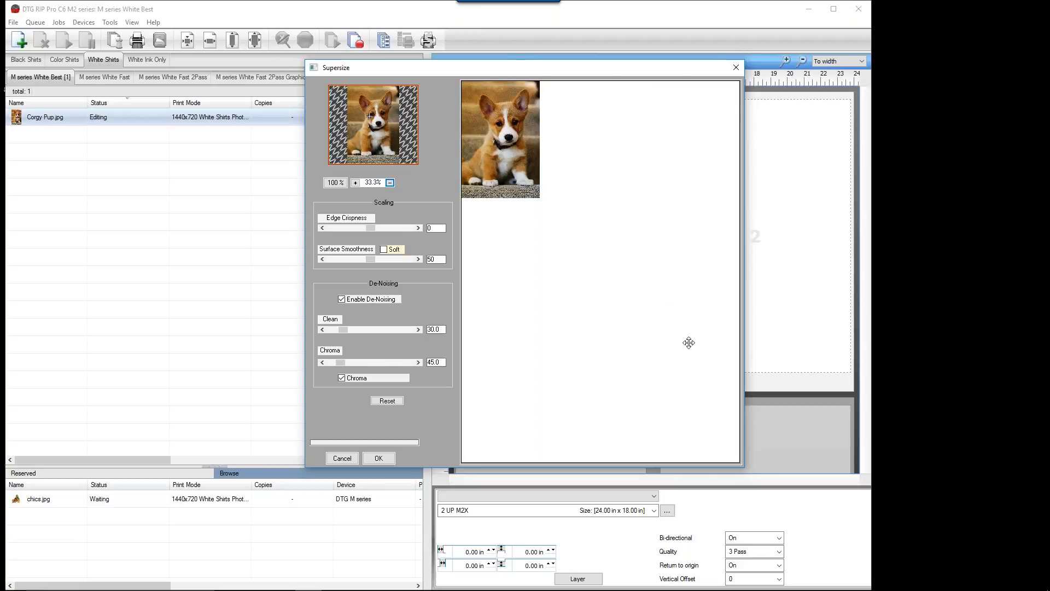
click(377, 116)
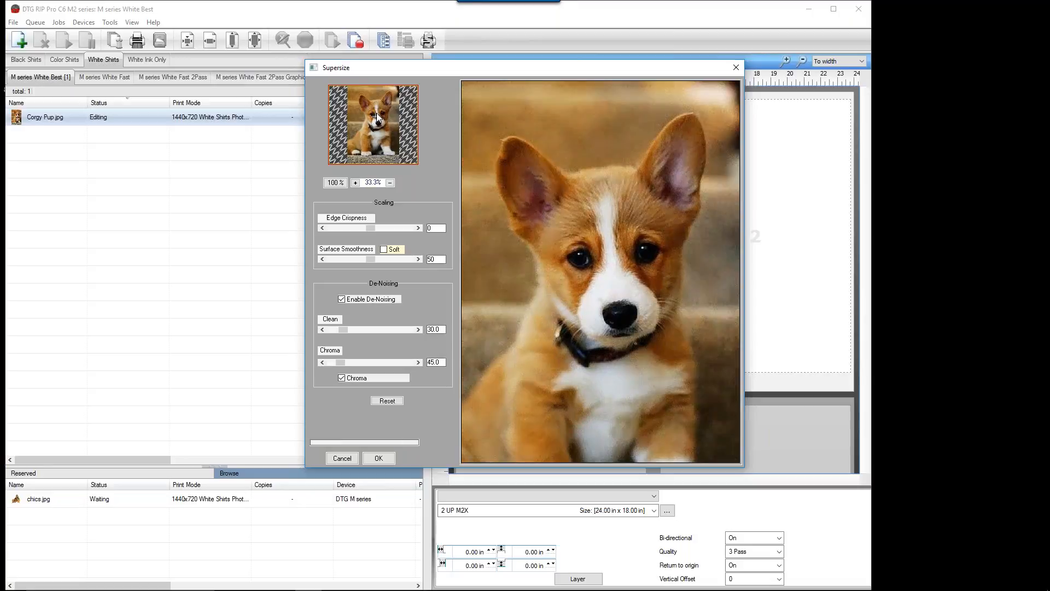
click(370, 112)
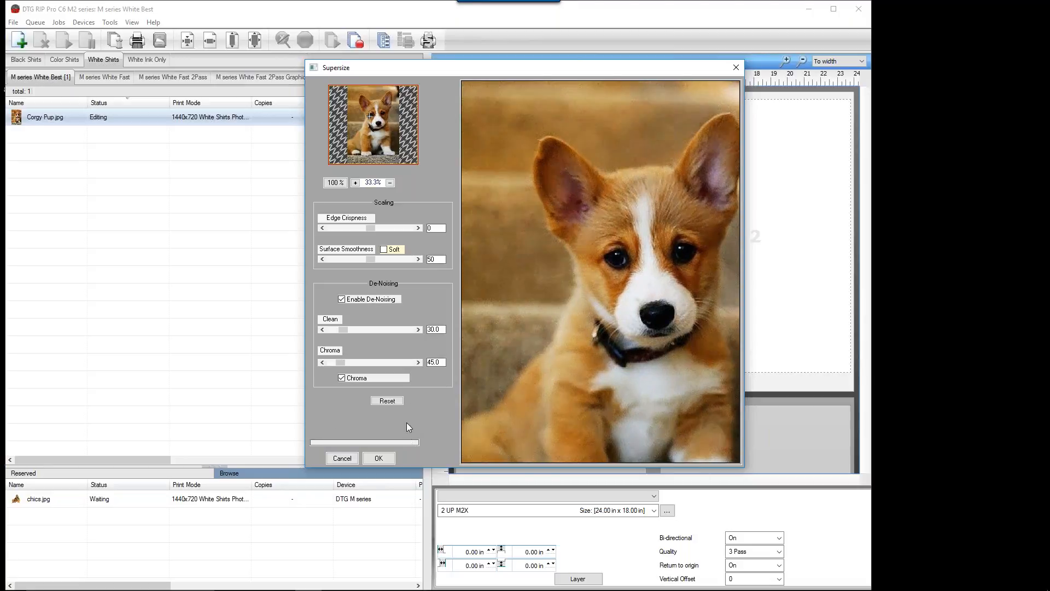
click(386, 226)
drag(369, 263, 360, 289)
click(313, 272)
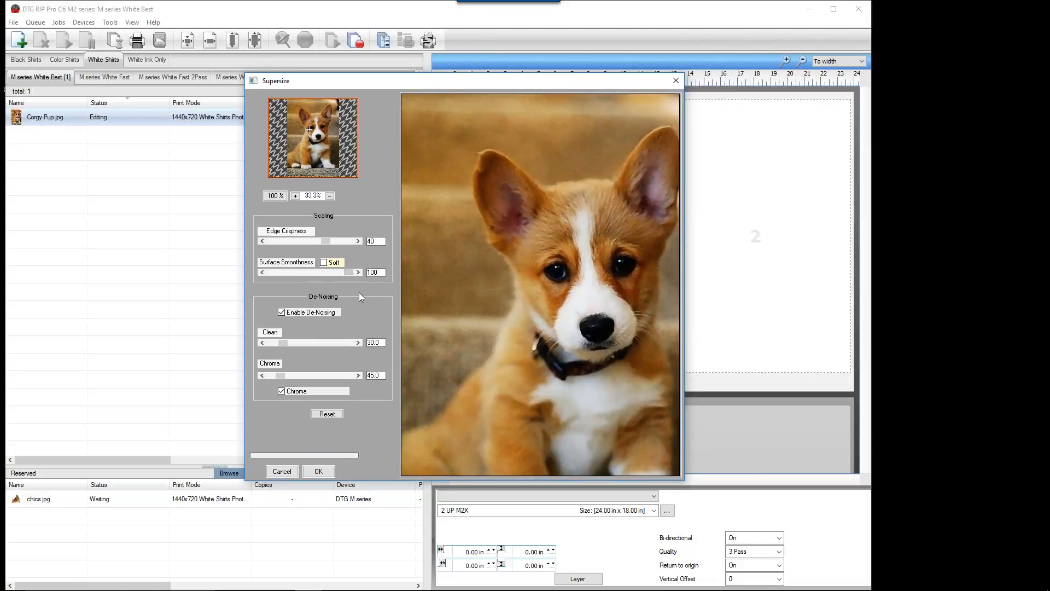
Step: Try De-Noising Clean at 135, reduce it to a low amount, raise Chroma strongly, and apply the Supersize effect
drag(284, 346, 310, 345)
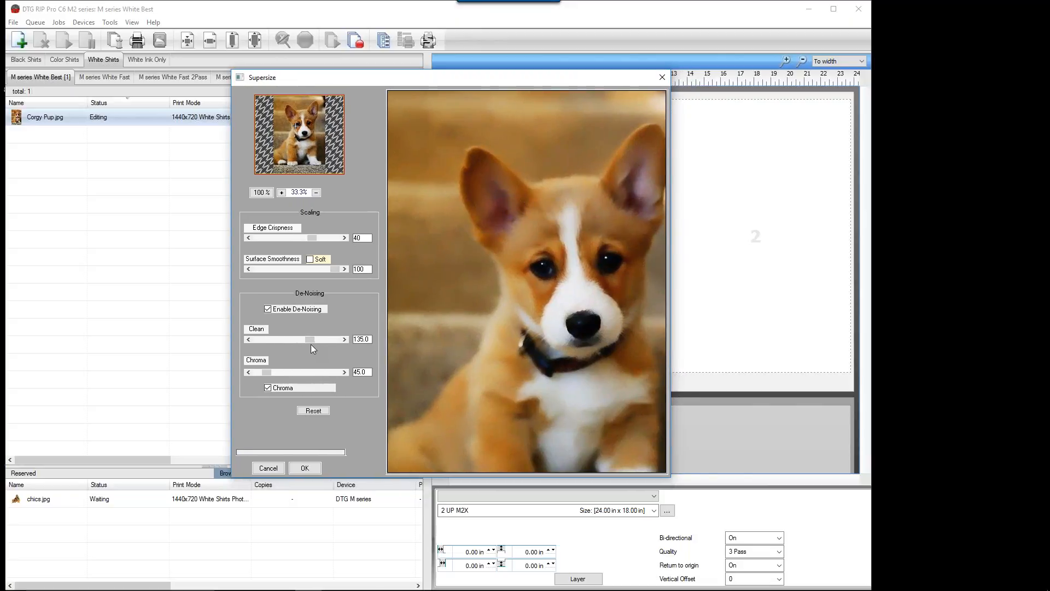
click(284, 339)
click(273, 339)
drag(304, 340, 284, 344)
drag(272, 339, 274, 340)
drag(267, 372, 335, 373)
drag(276, 341, 275, 340)
click(305, 468)
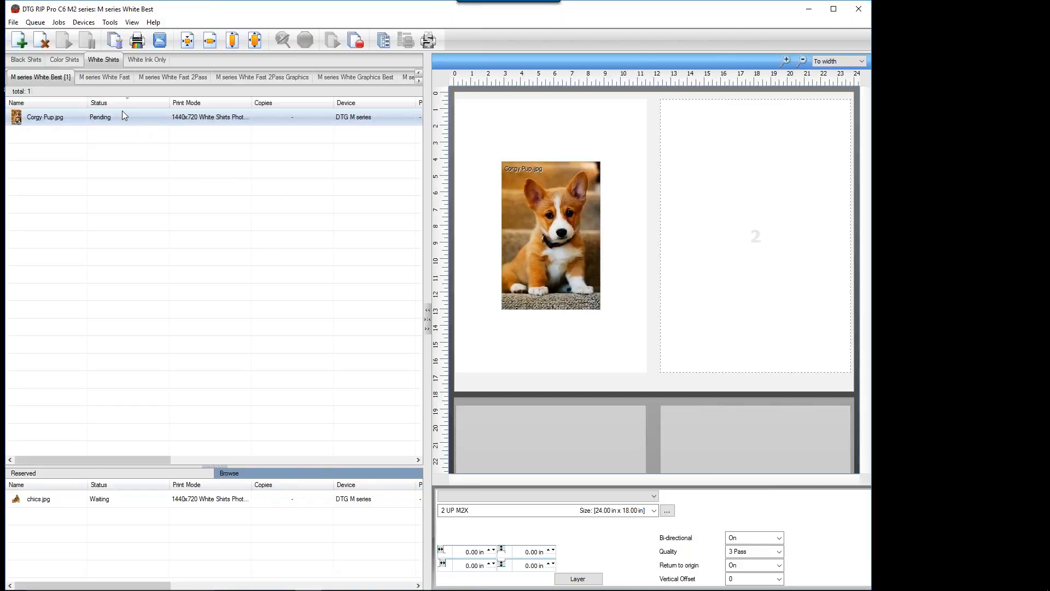
Step: Apply the Noise Shampoo effect to the Corgy Pup job with Clean at 9.5 and Normal quality, checking the preview at 100%
click(97, 116)
click(82, 23)
mouse_move(35, 22)
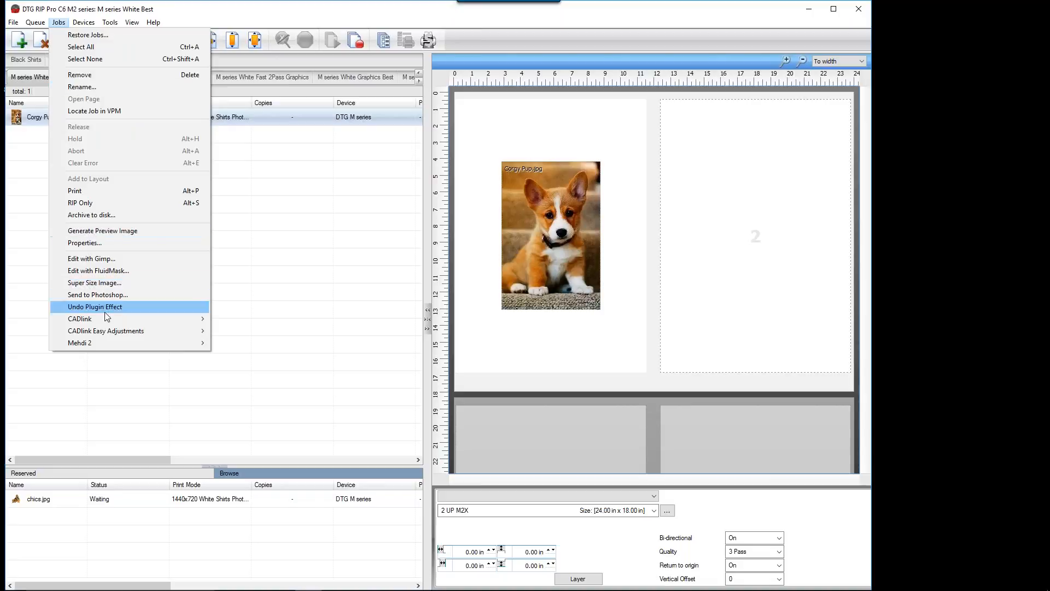
mouse_move(126, 343)
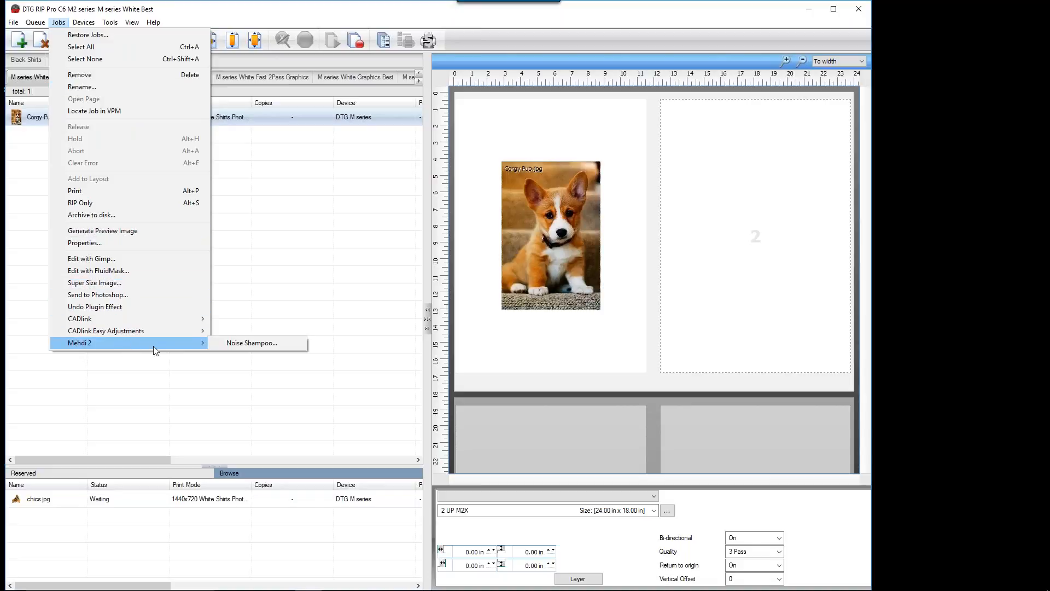
click(248, 343)
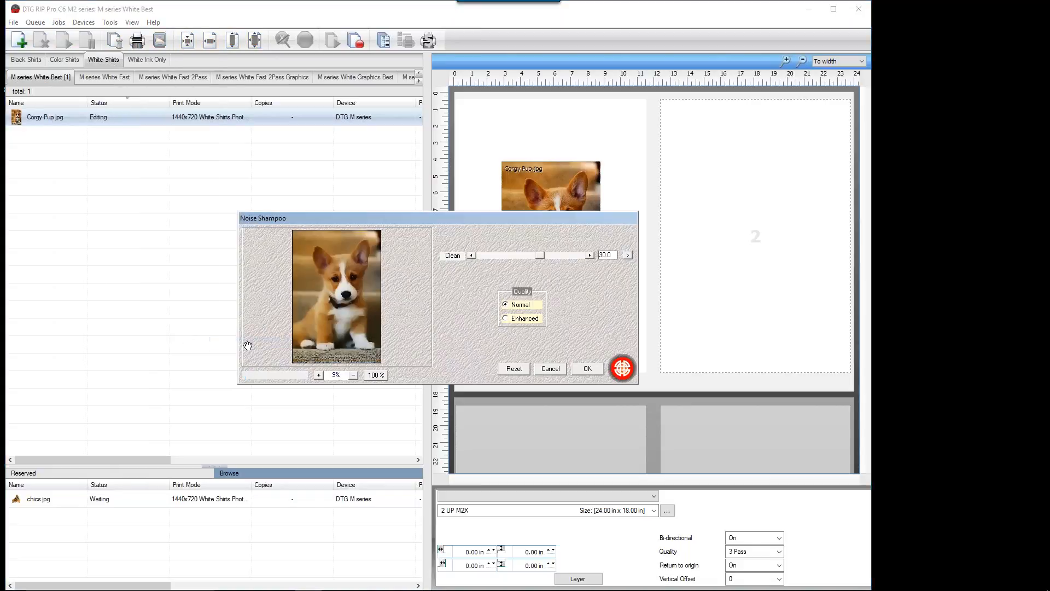
click(319, 375)
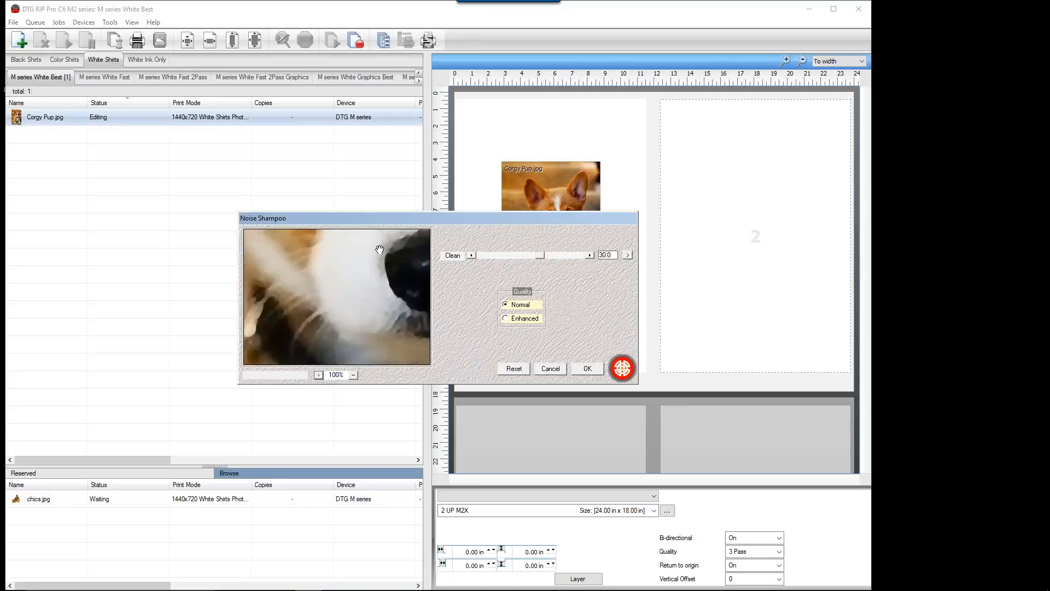
drag(365, 304, 399, 380)
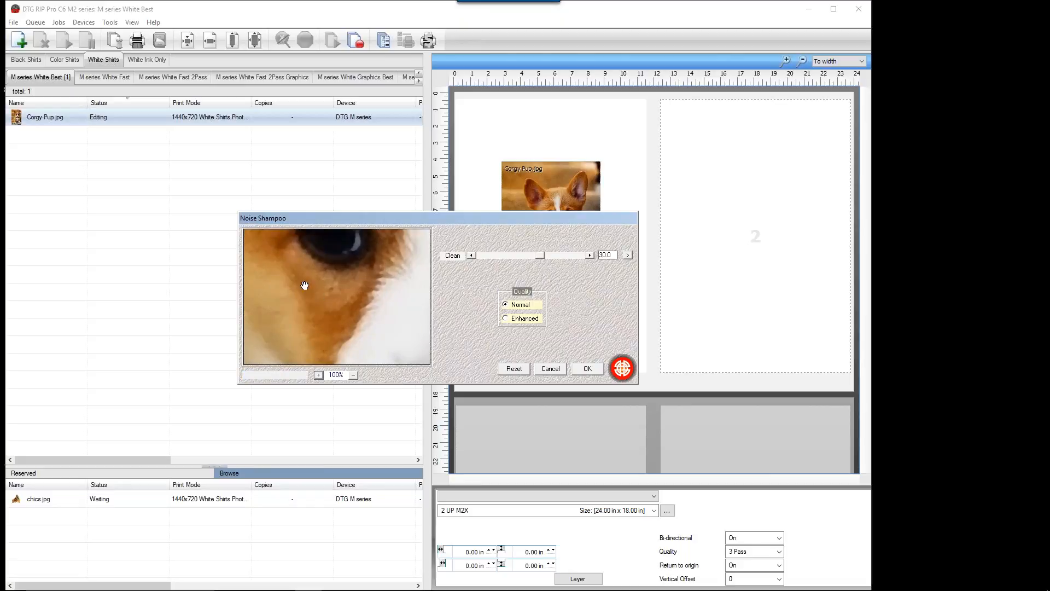
drag(341, 263, 331, 327)
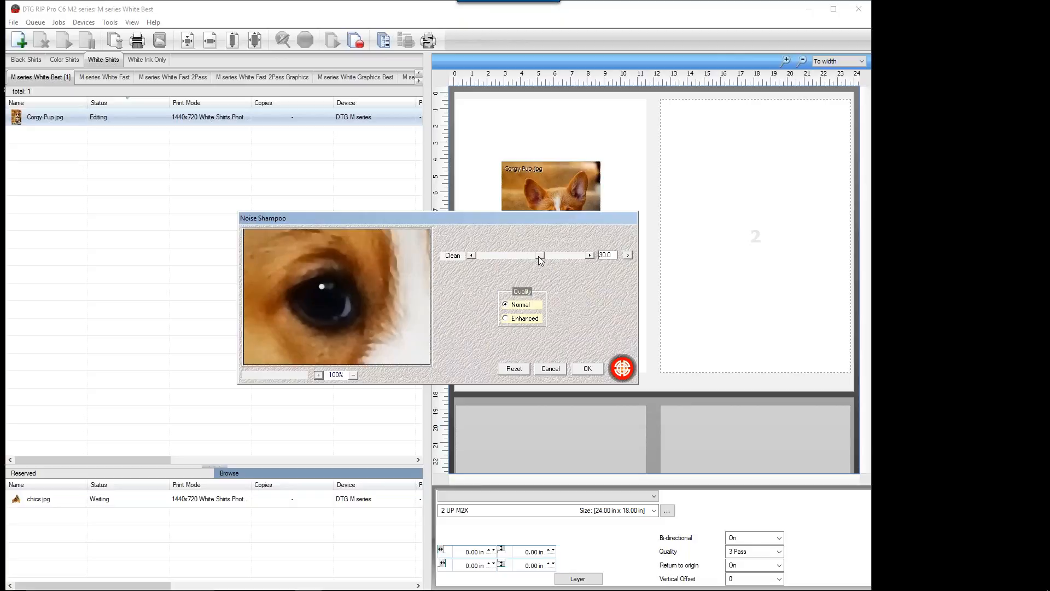
drag(539, 257, 486, 255)
drag(341, 294, 311, 328)
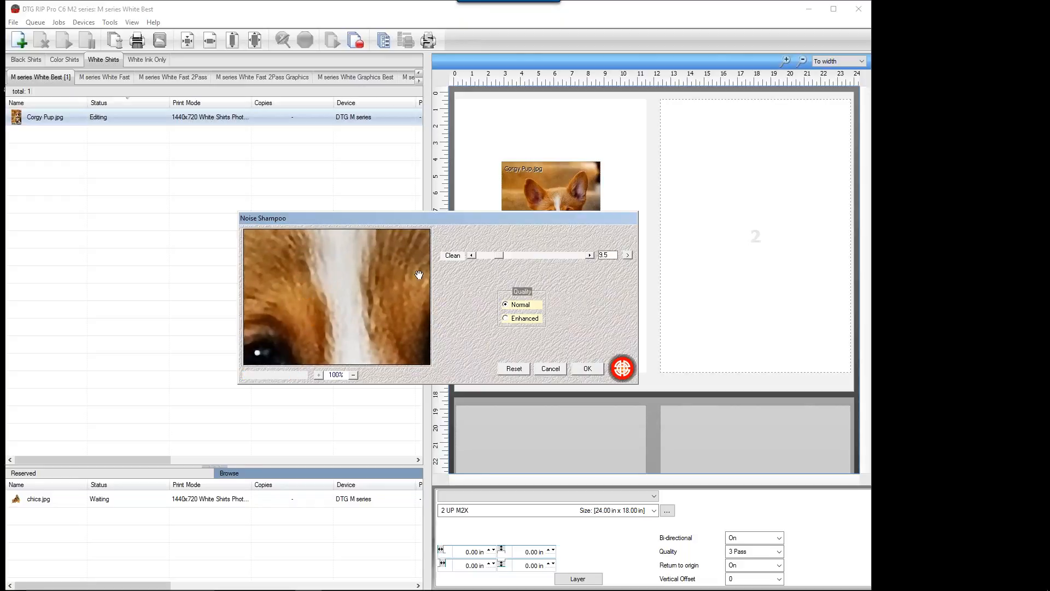
drag(412, 329, 415, 342)
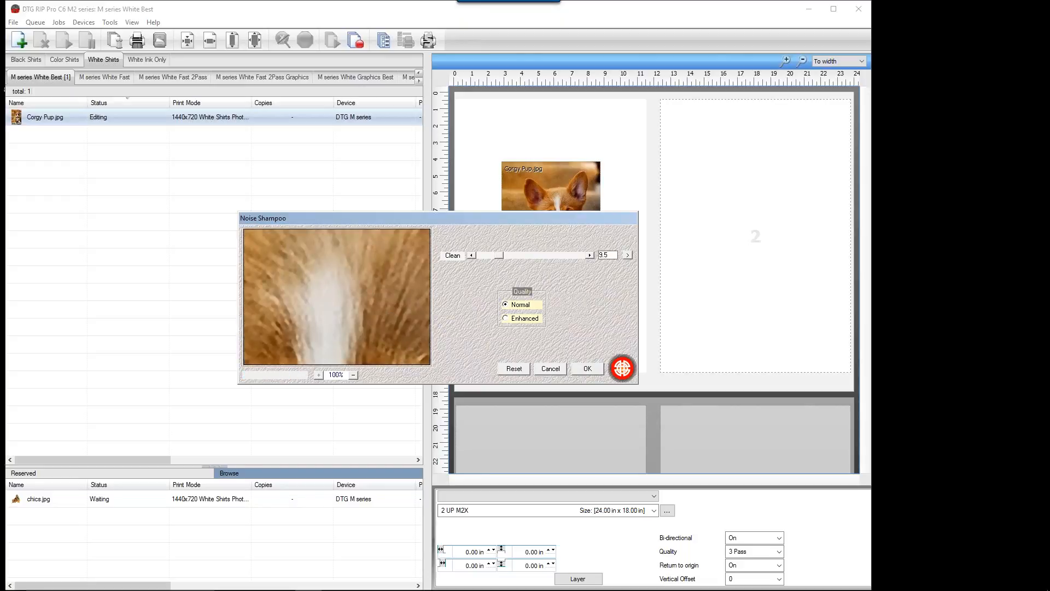
click(587, 369)
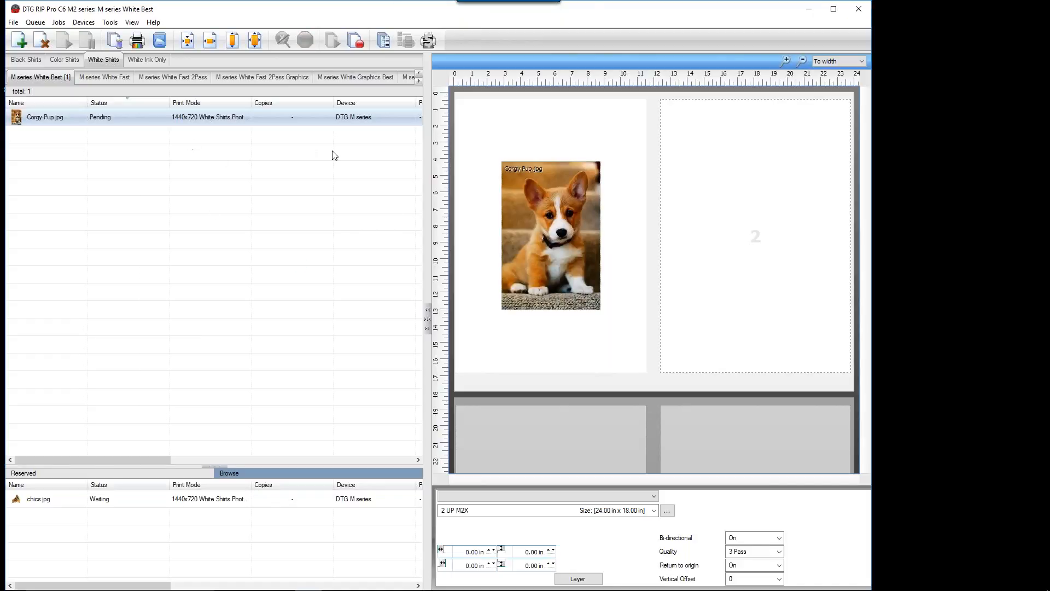
Step: Send the Corgy Pup job to Photoshop, switch to it and inspect the enhanced puppy image up close
right_click(103, 117)
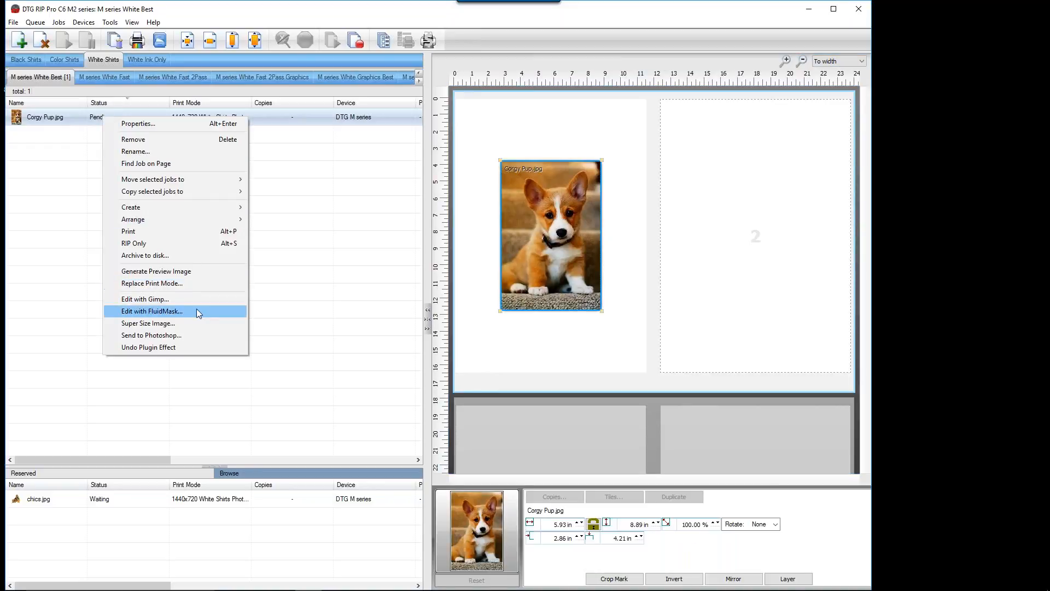
click(188, 335)
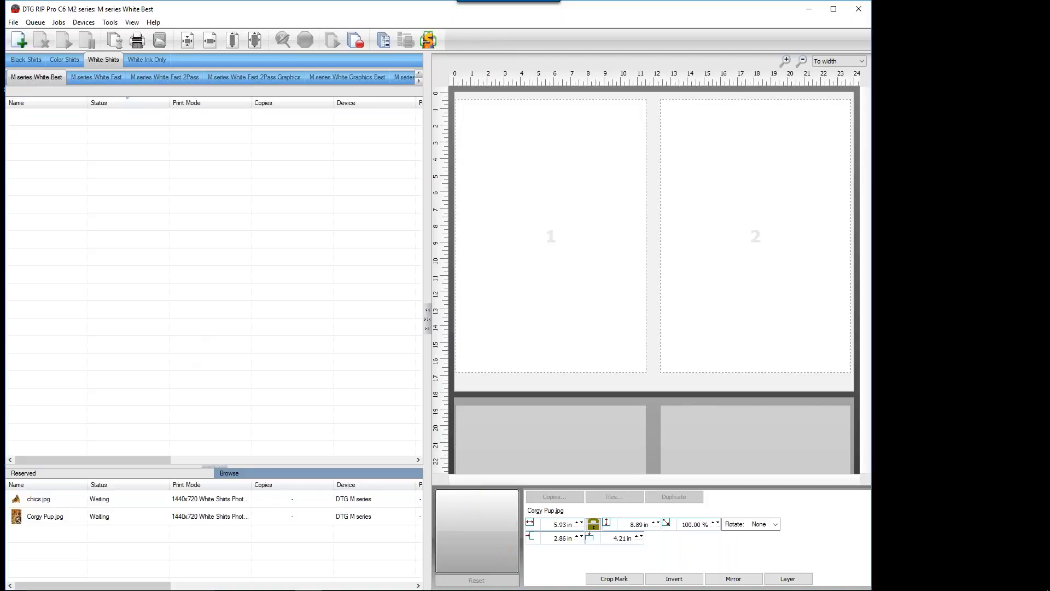
click(362, 581)
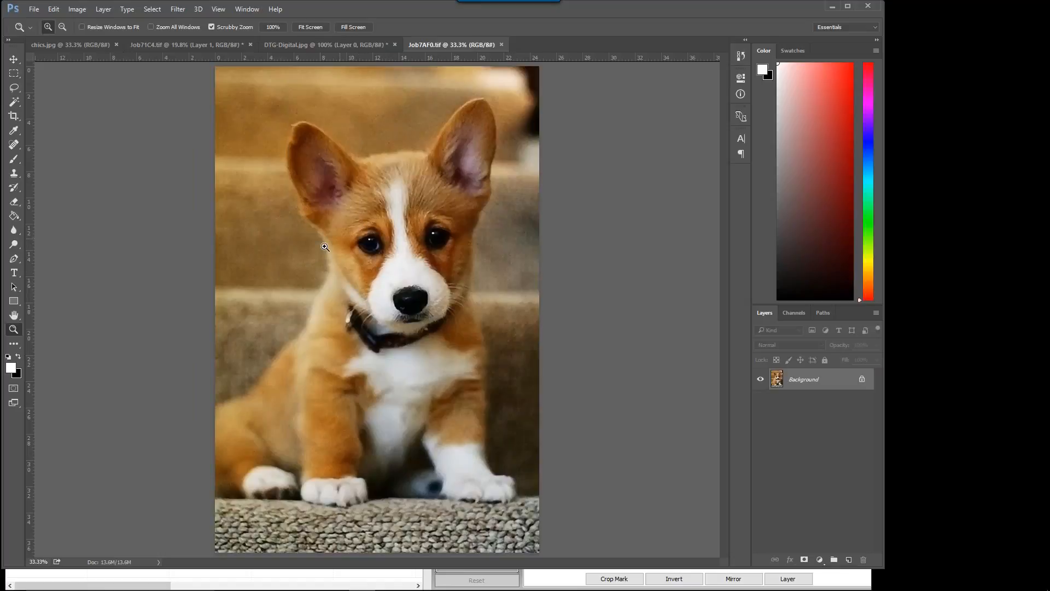
drag(291, 296, 323, 302)
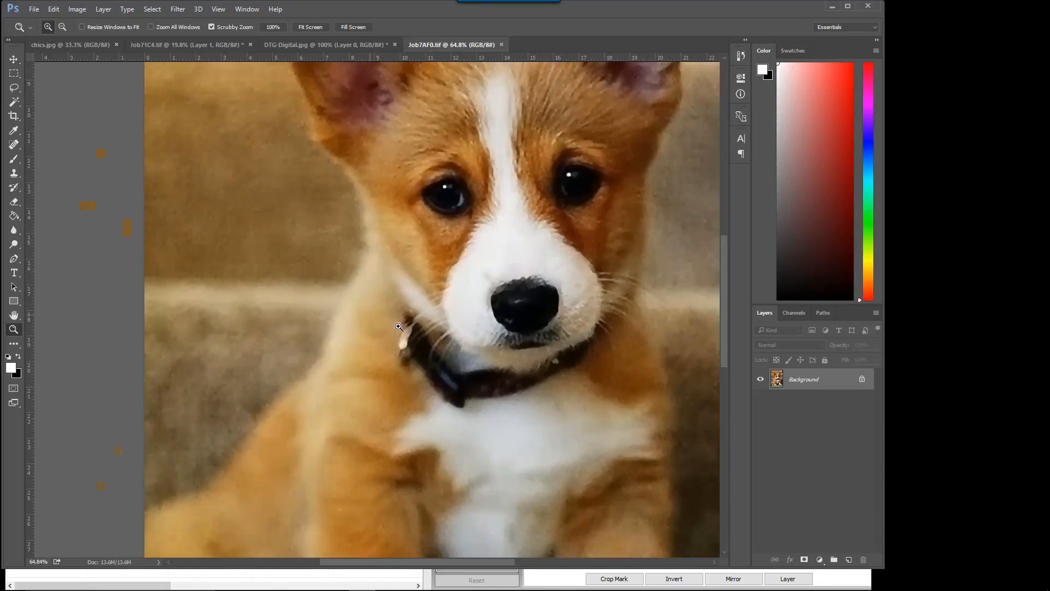
scroll(404, 292, up, 6)
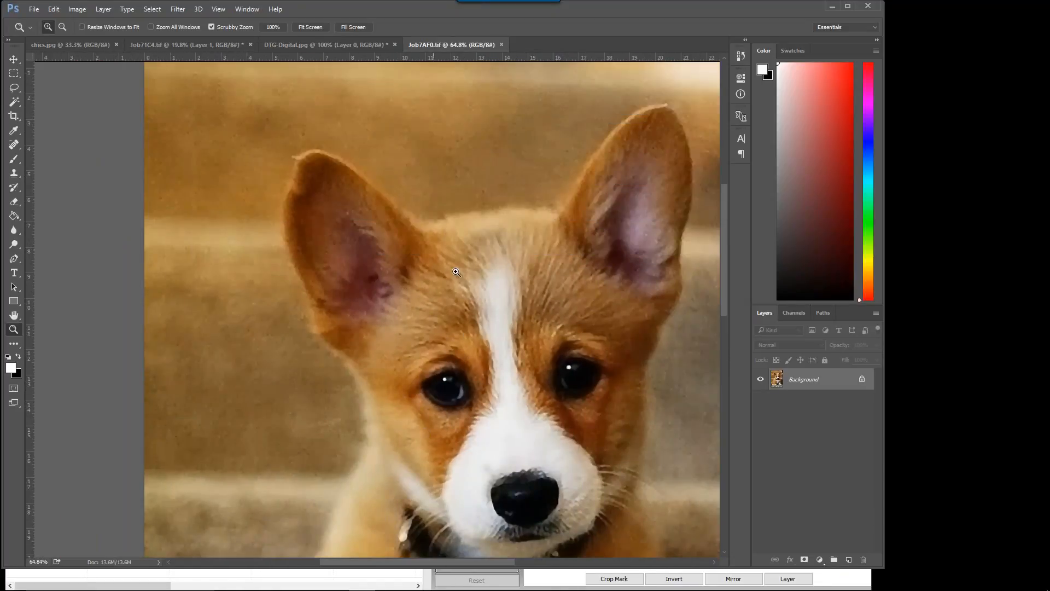
scroll(519, 377, down, 2)
scroll(520, 377, down, 6)
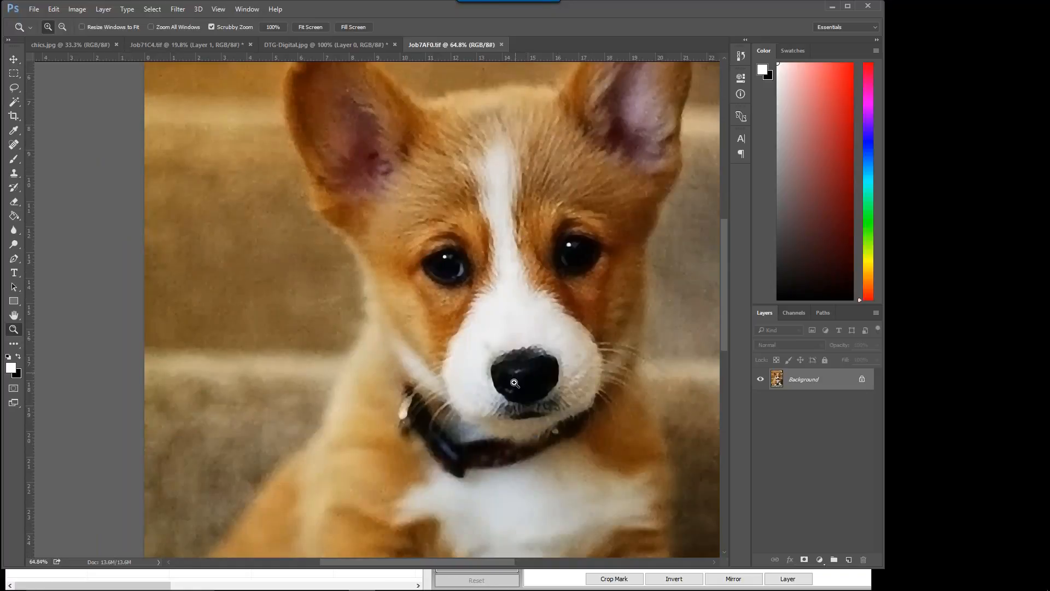
scroll(519, 378, up, 6)
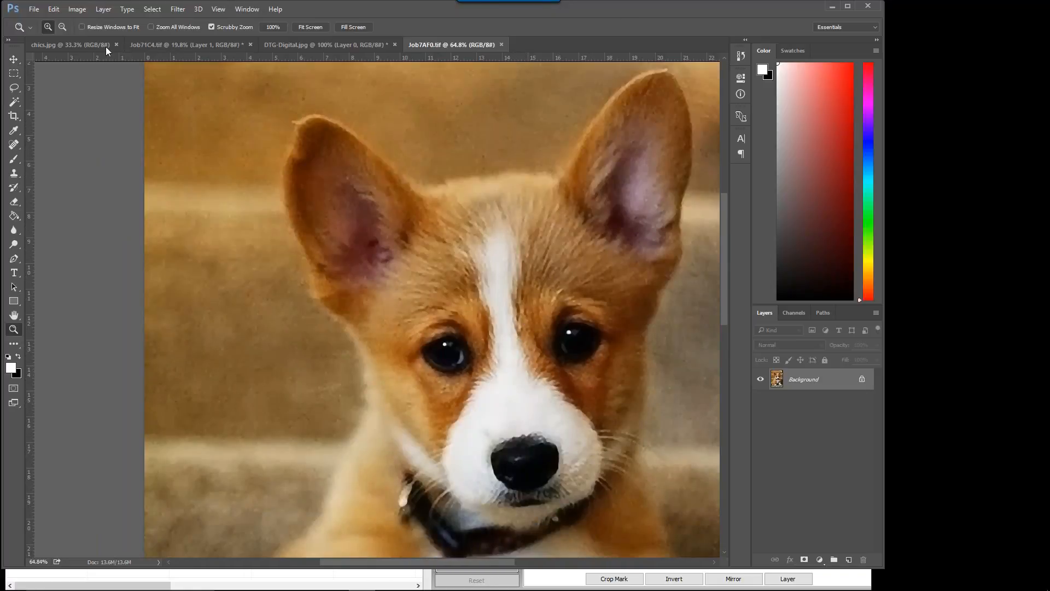
Step: Open the recent file Corgy Pup.jpg and compare its detail up close with the enhanced Job7AF0.tif
click(35, 9)
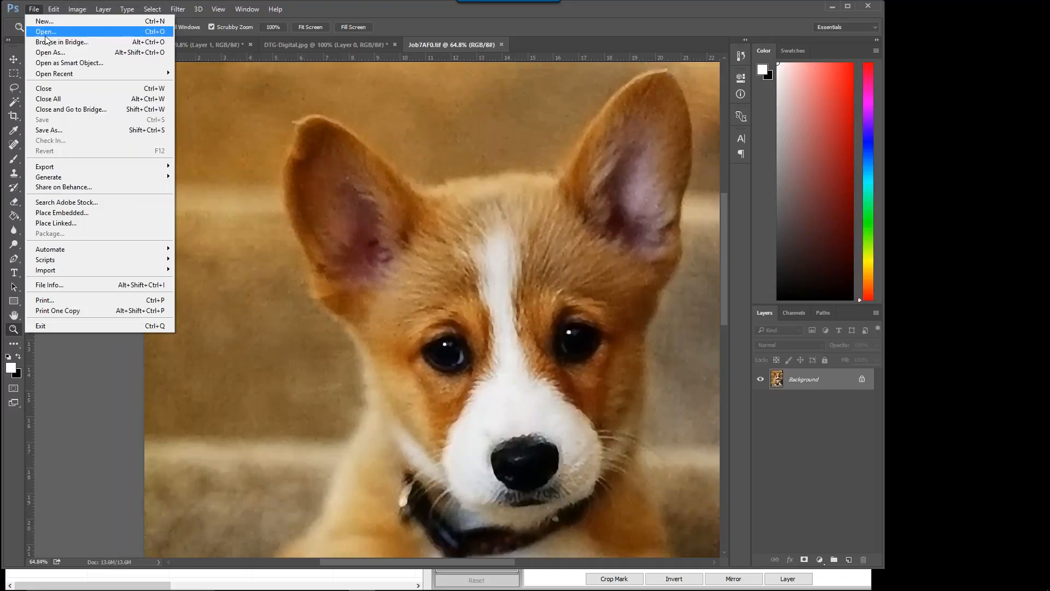
mouse_move(104, 74)
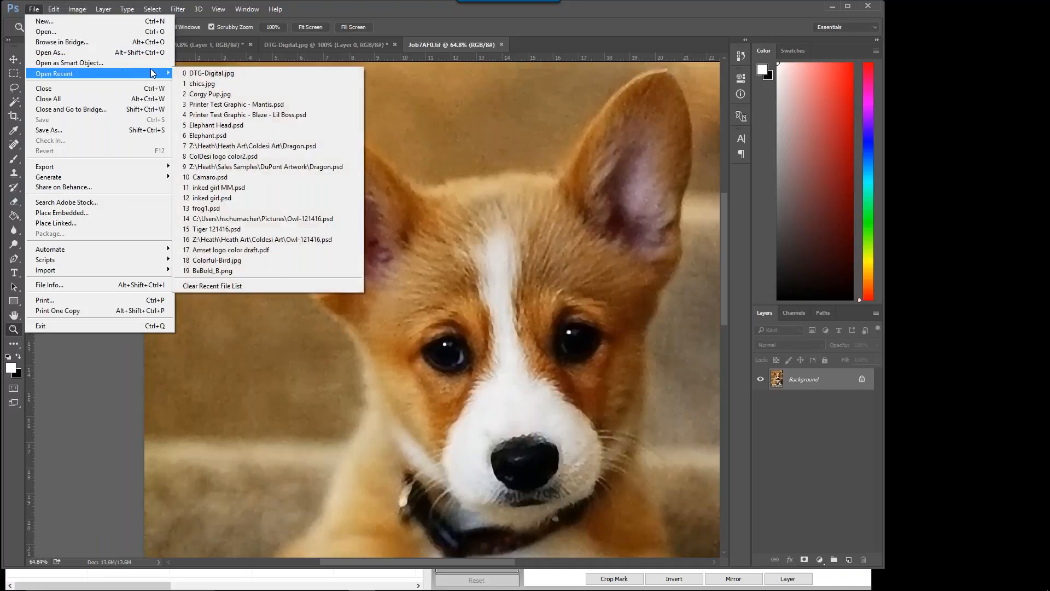
click(215, 95)
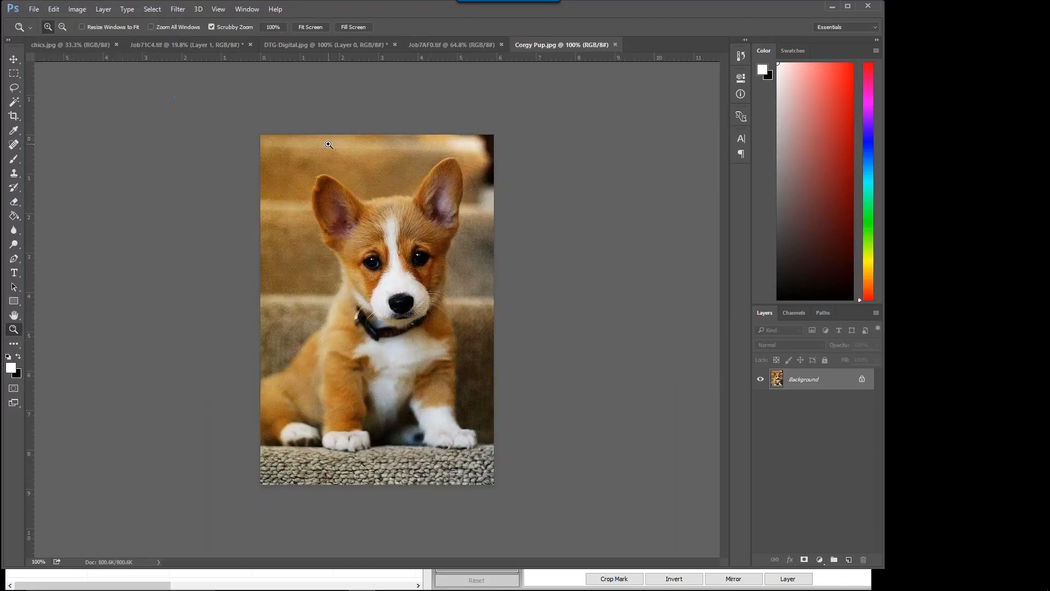
drag(382, 270, 382, 271)
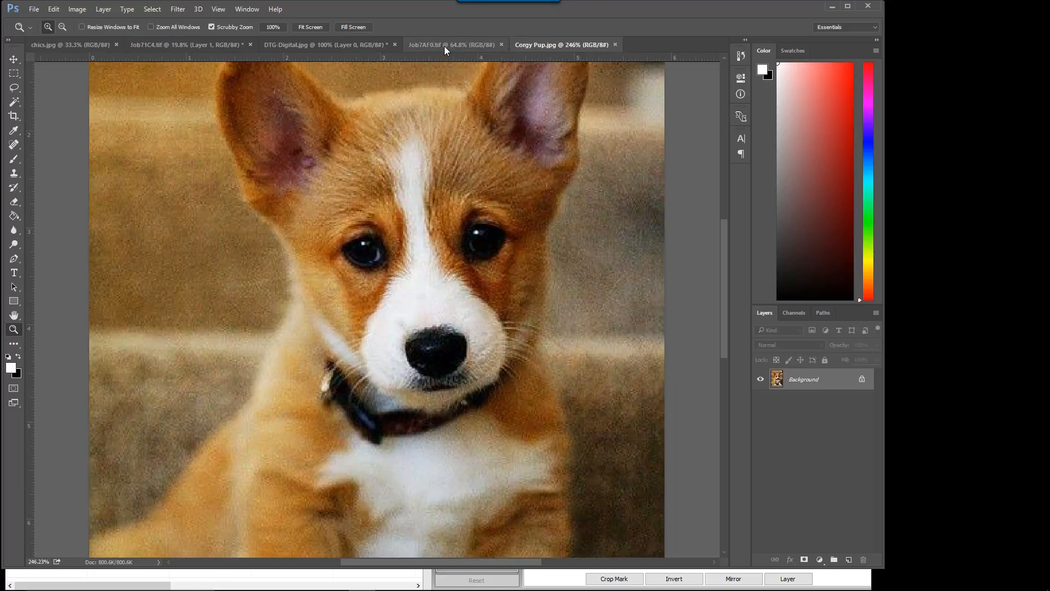
click(445, 46)
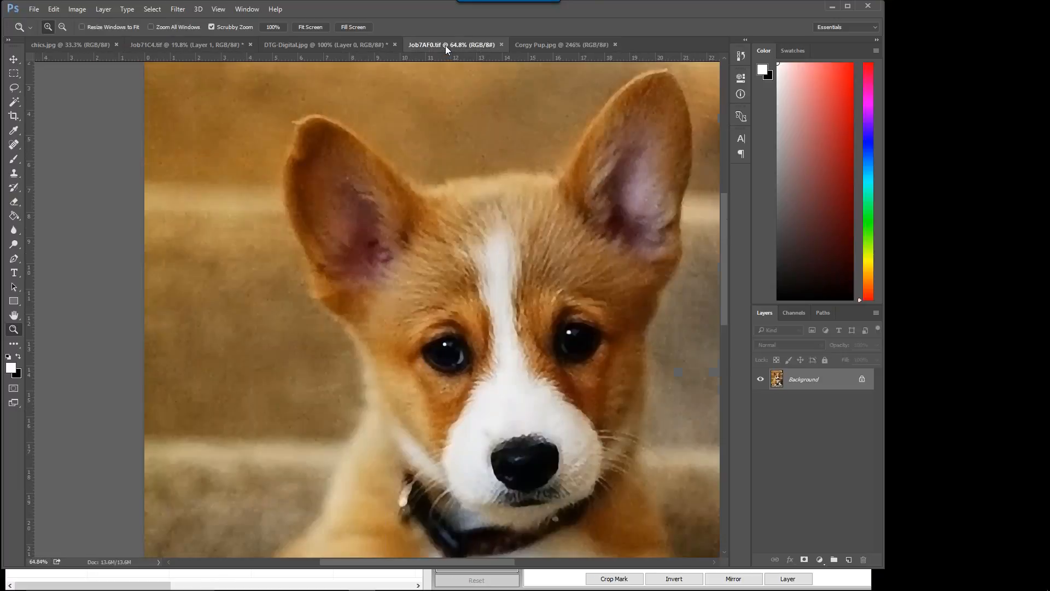
click(547, 45)
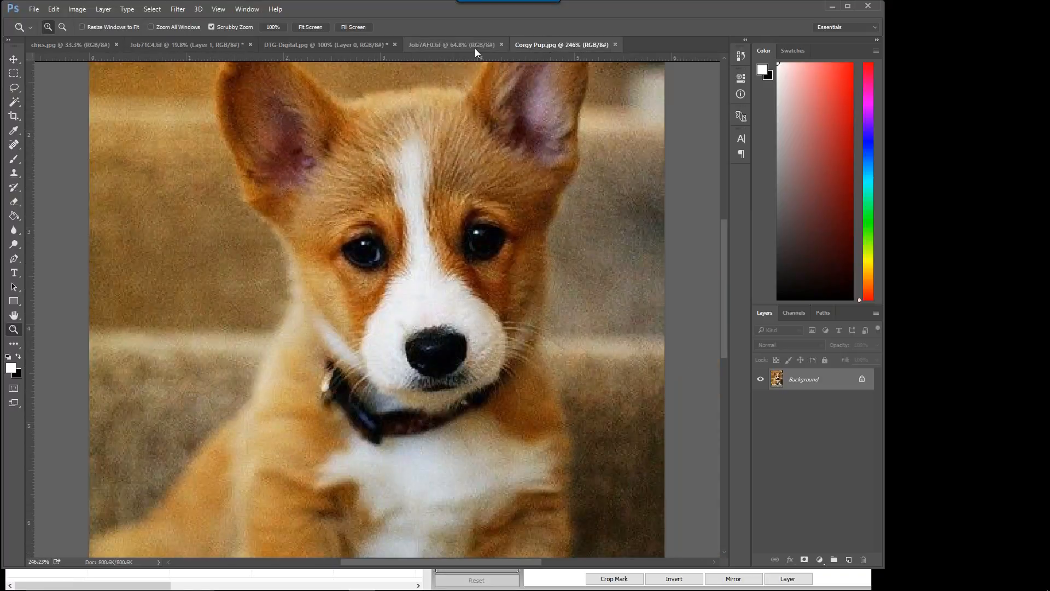
click(451, 43)
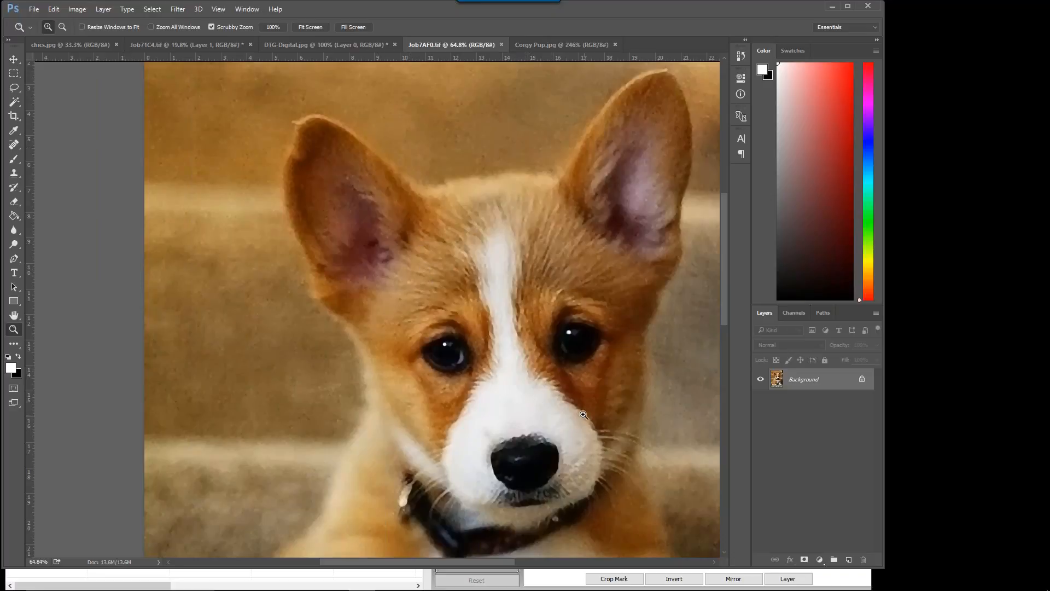
drag(584, 417, 386, 469)
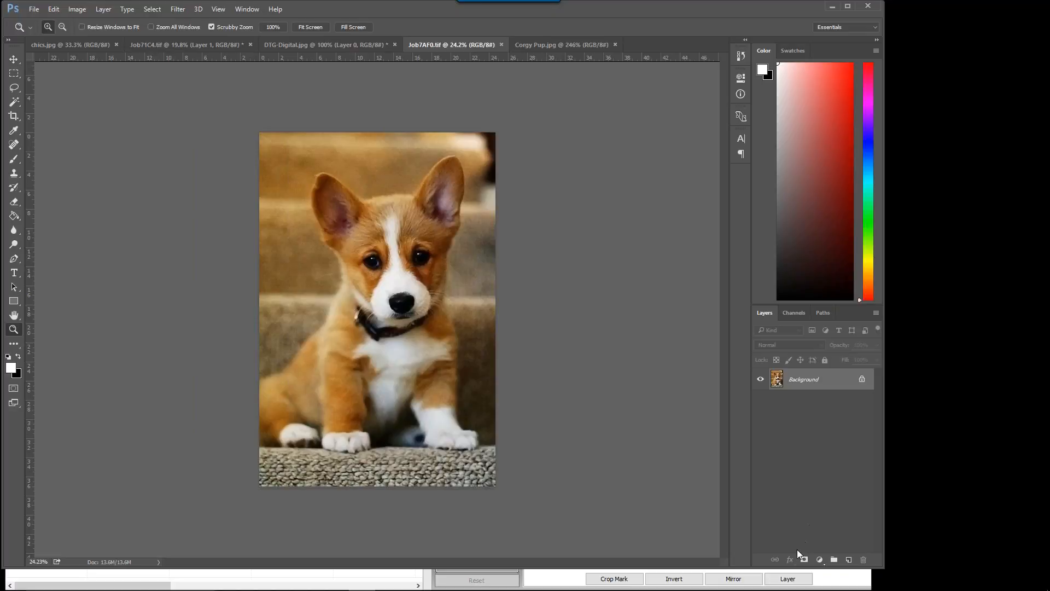
Step: Add a black (000000) Solid Color fill layer to the enhanced puppy image
click(820, 560)
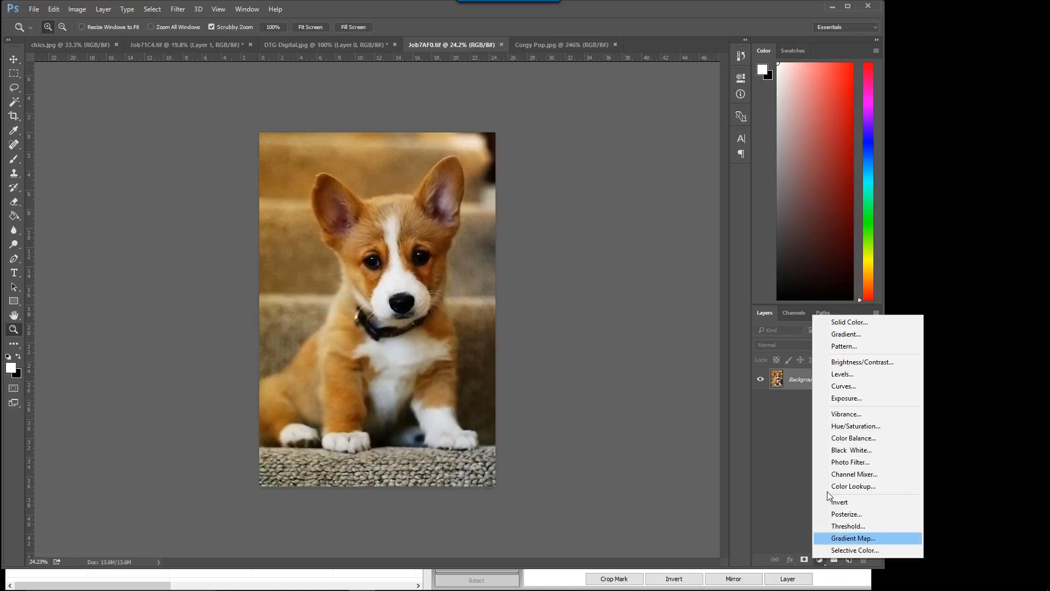
click(842, 327)
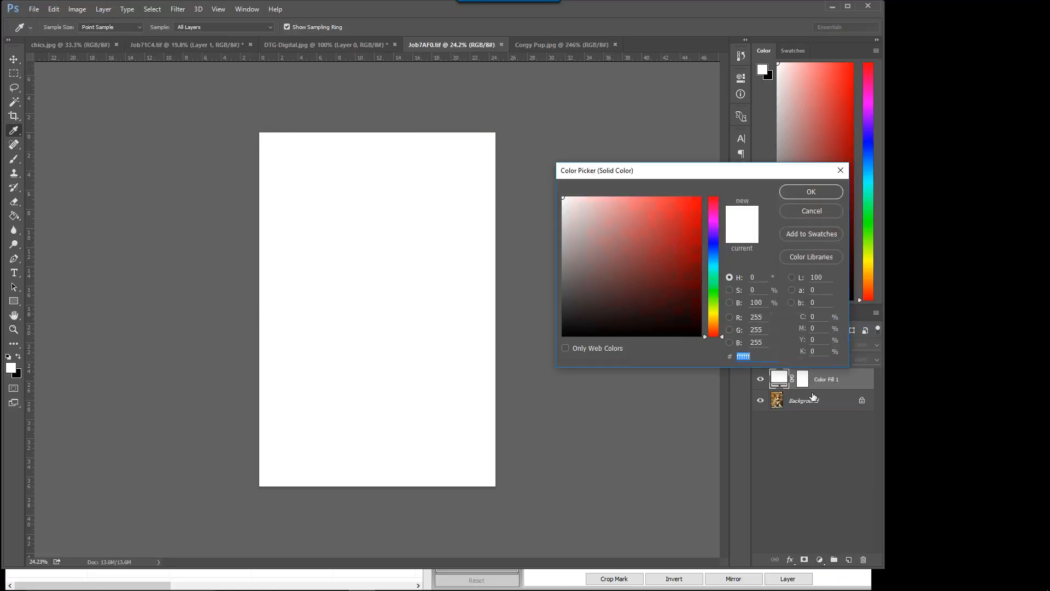
drag(600, 297, 511, 384)
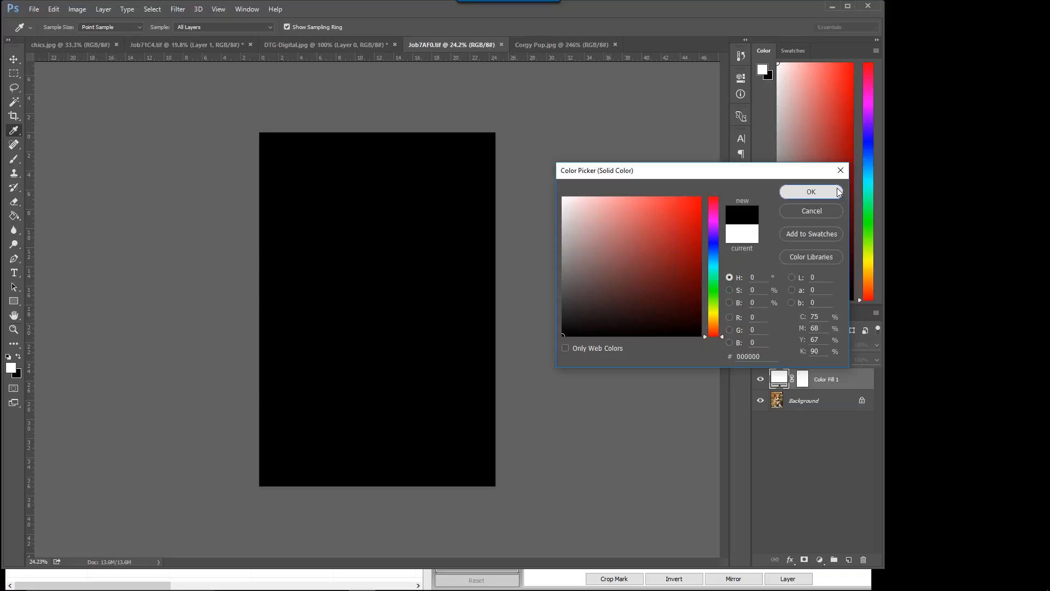
click(840, 193)
Step: Convert the locked Background into a regular layer named Layer 0 and place the black fill layer beneath it
drag(838, 380, 827, 432)
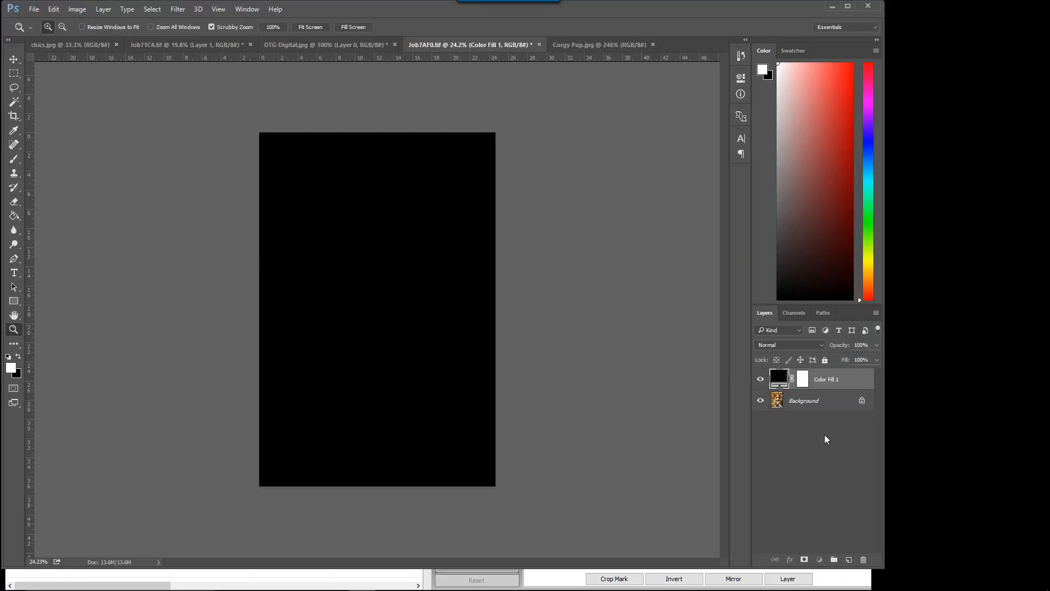
drag(830, 380, 822, 451)
drag(819, 377, 823, 396)
double_click(818, 402)
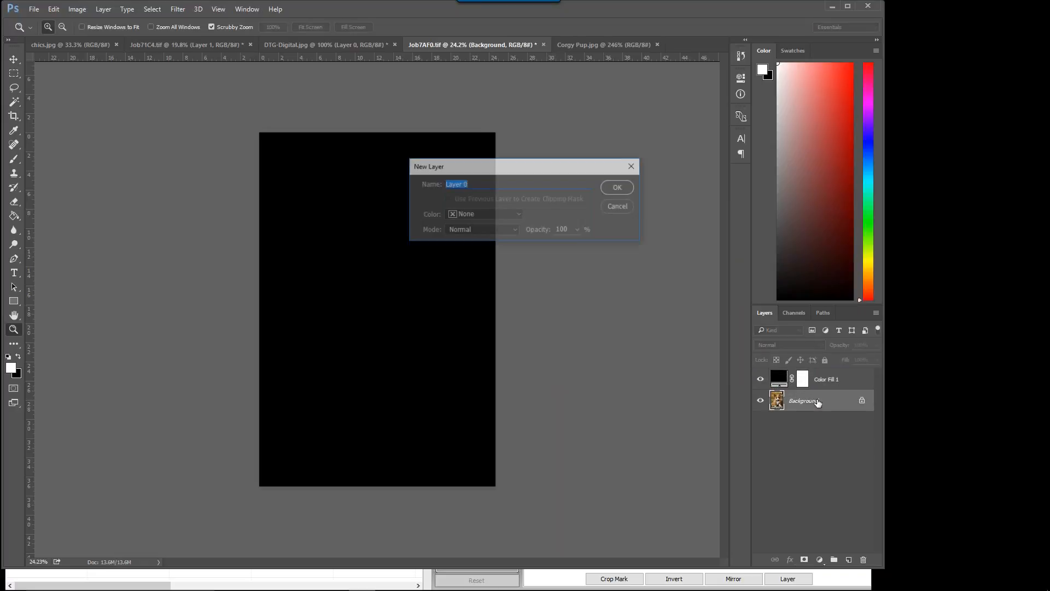
click(619, 187)
drag(819, 376, 807, 437)
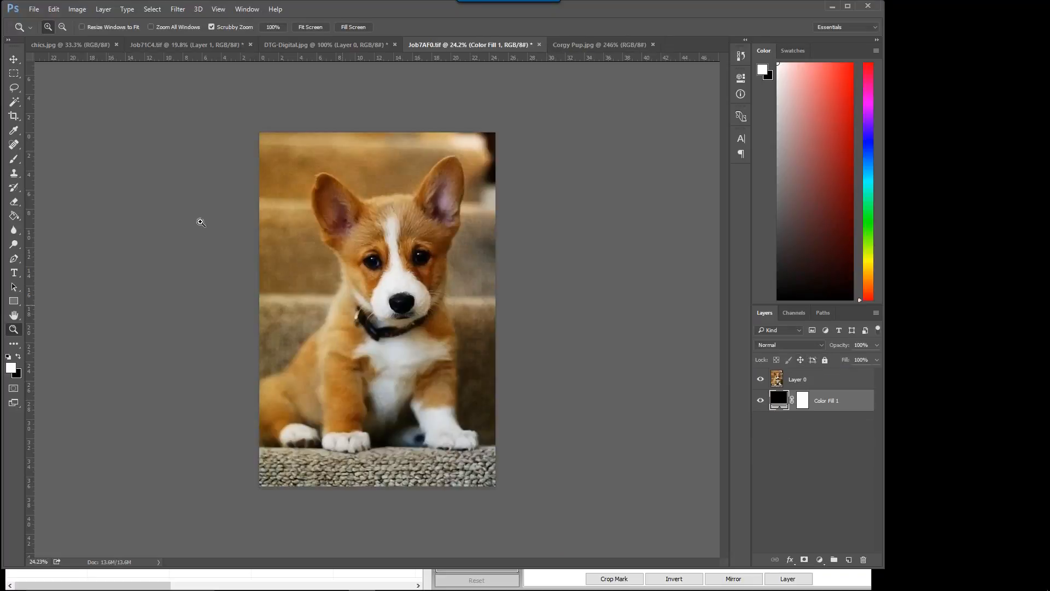
Step: Erase the stair background around the puppy on Layer 0 with a soft 250 px Eraser brush
click(14, 203)
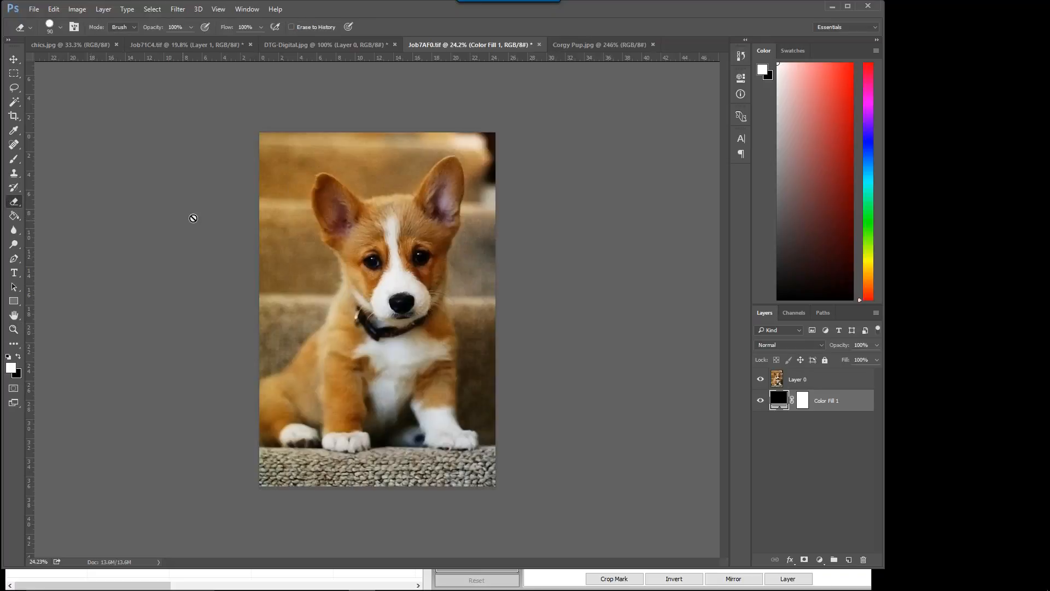
click(807, 381)
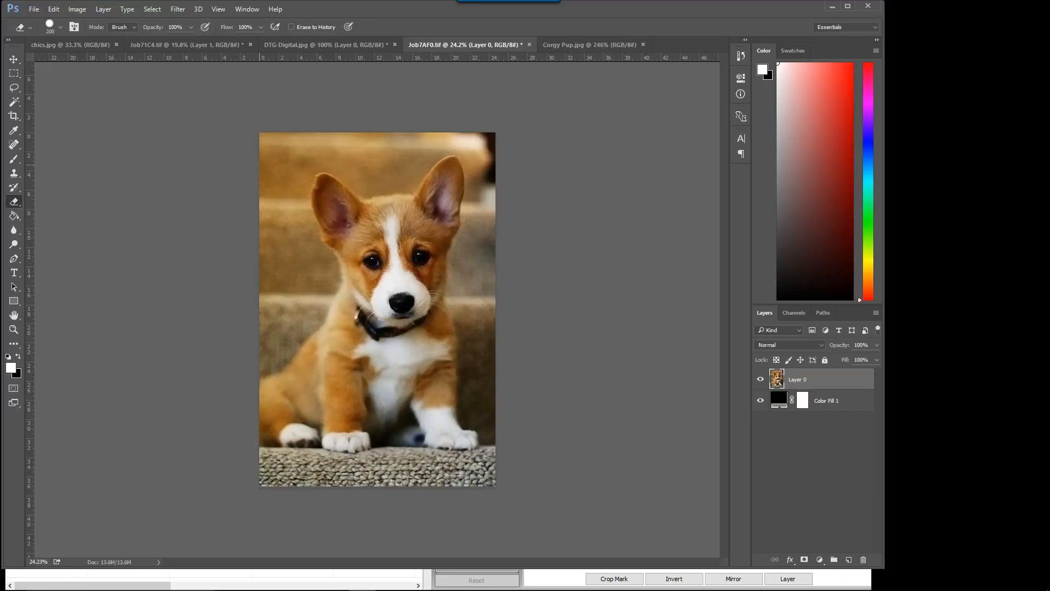
right_click(285, 158)
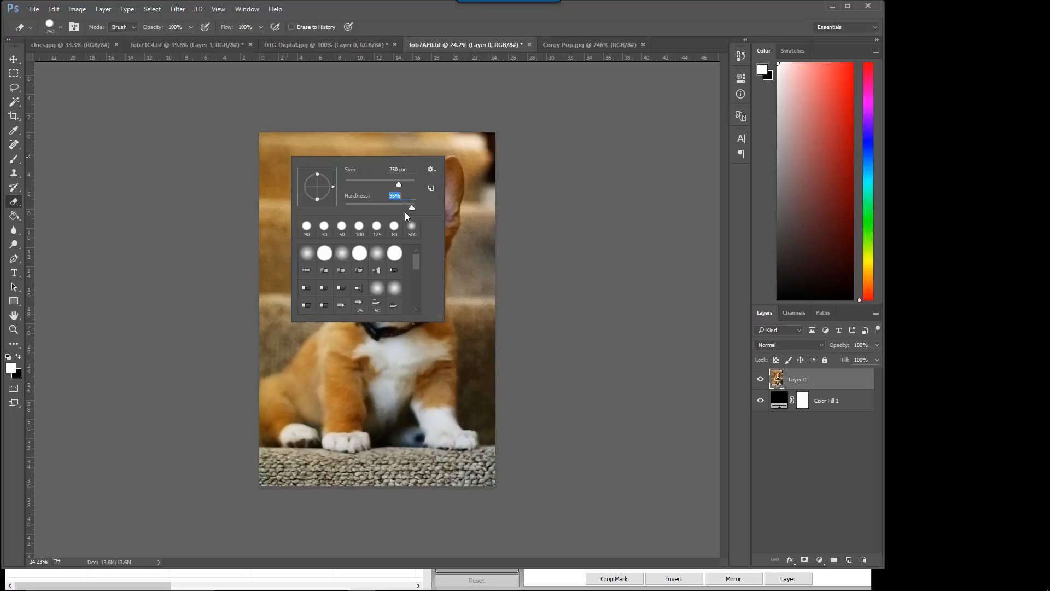
drag(404, 212, 304, 215)
mouse_move(268, 142)
mouse_down()
mouse_move(262, 163)
mouse_move(267, 142)
mouse_move(265, 165)
mouse_move(289, 159)
mouse_move(286, 169)
mouse_move(299, 173)
mouse_move(298, 162)
mouse_move(334, 157)
mouse_move(359, 174)
mouse_move(330, 149)
mouse_move(270, 138)
mouse_move(518, 123)
mouse_move(381, 131)
mouse_move(364, 146)
mouse_move(367, 182)
mouse_move(335, 159)
mouse_move(384, 164)
mouse_move(376, 180)
mouse_move(405, 176)
mouse_move(444, 135)
mouse_move(389, 154)
mouse_move(372, 146)
mouse_move(484, 145)
mouse_move(478, 229)
mouse_move(483, 180)
mouse_move(483, 138)
mouse_up()
mouse_move(498, 226)
mouse_down()
mouse_move(488, 348)
mouse_move(468, 298)
mouse_move(476, 238)
mouse_move(469, 283)
mouse_move(461, 275)
mouse_move(473, 272)
mouse_move(465, 250)
mouse_move(476, 230)
mouse_move(508, 249)
mouse_move(520, 334)
mouse_up()
mouse_move(244, 166)
mouse_down()
mouse_move(247, 336)
mouse_move(269, 165)
mouse_move(265, 235)
mouse_move(281, 178)
mouse_move(290, 220)
mouse_move(297, 186)
mouse_move(291, 206)
mouse_move(307, 244)
mouse_move(283, 233)
mouse_move(279, 257)
mouse_move(288, 276)
mouse_move(293, 257)
mouse_move(310, 261)
mouse_move(313, 250)
mouse_move(326, 287)
mouse_move(273, 358)
mouse_move(241, 366)
mouse_move(299, 279)
mouse_move(278, 302)
mouse_move(274, 249)
mouse_up()
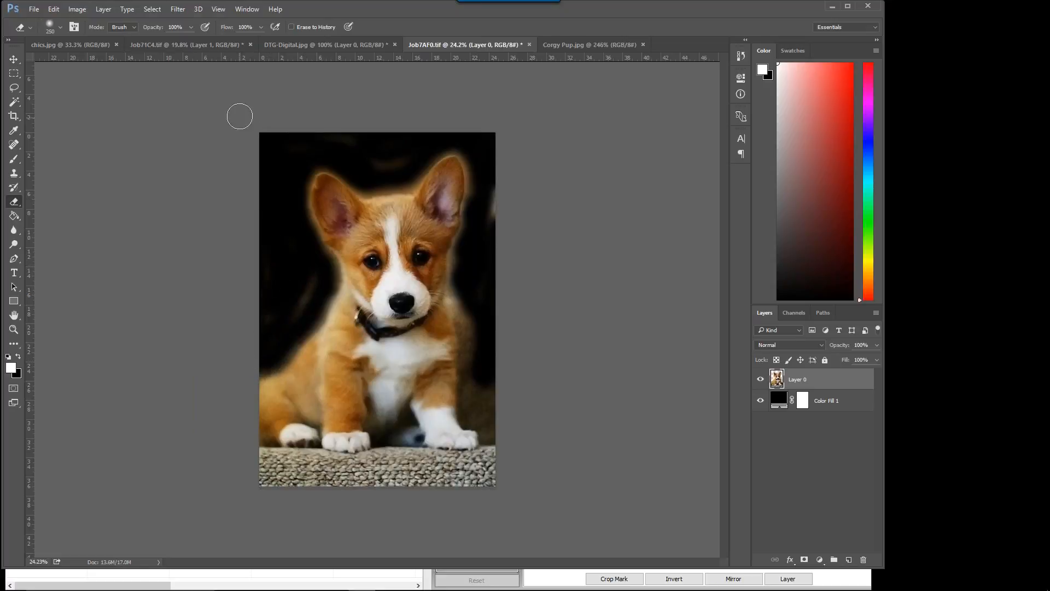
mouse_move(299, 148)
mouse_down()
mouse_move(285, 175)
mouse_move(297, 163)
mouse_up()
mouse_move(481, 347)
mouse_down()
mouse_move(462, 306)
mouse_move(467, 248)
mouse_up()
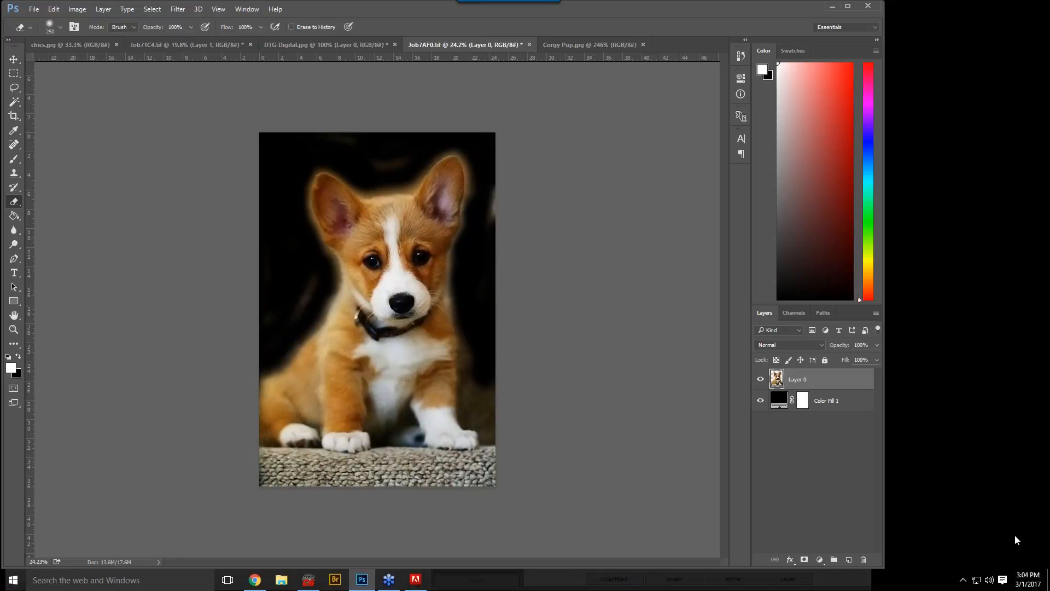
Step: Extend the canvas beyond the puppy photo on all four sides with the Crop tool so the black fill surrounds it
key(c)
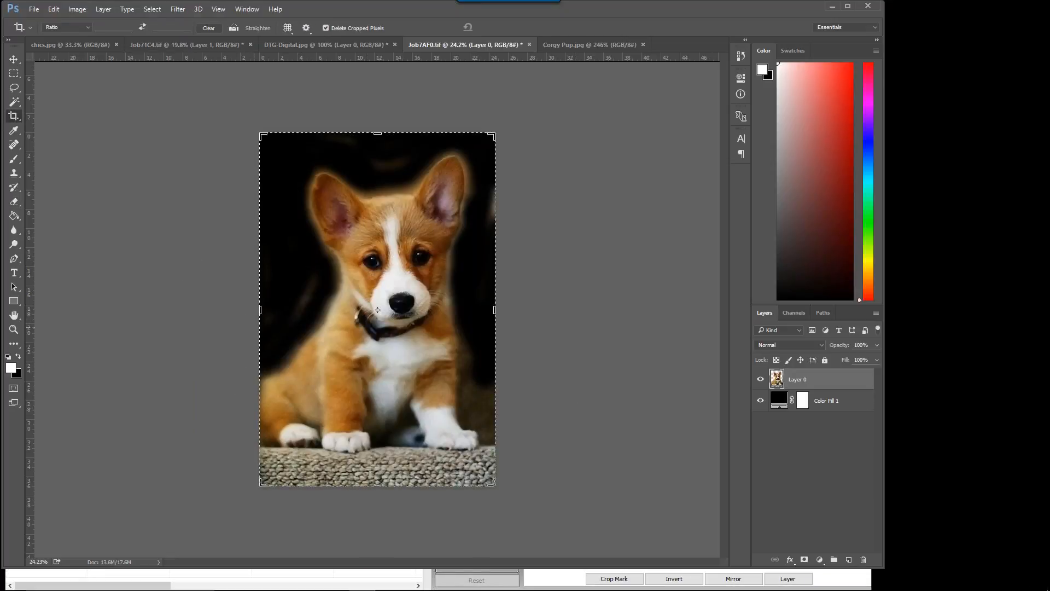
drag(257, 311, 226, 310)
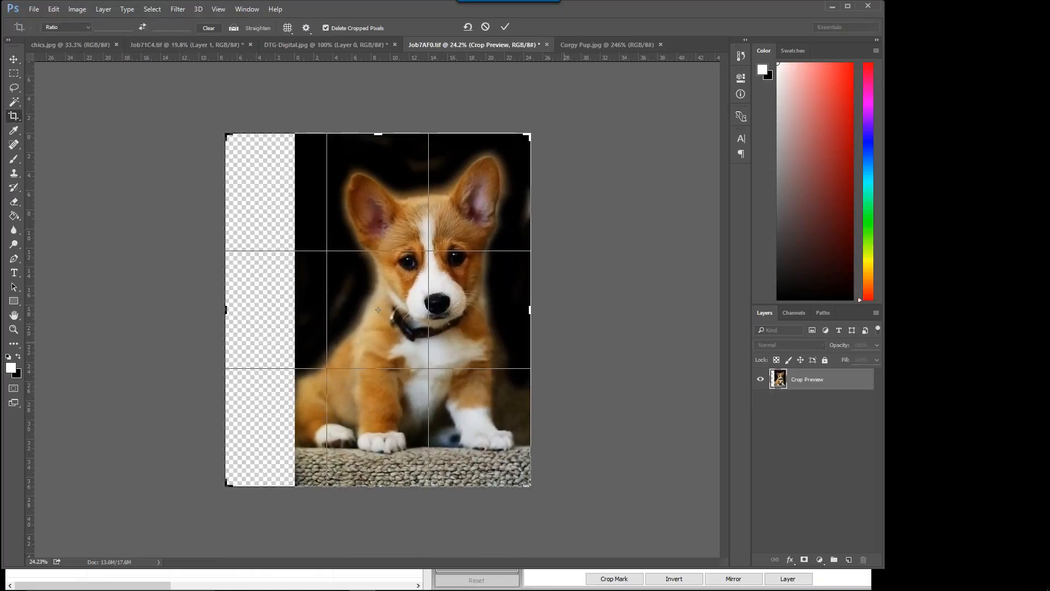
drag(528, 311, 562, 310)
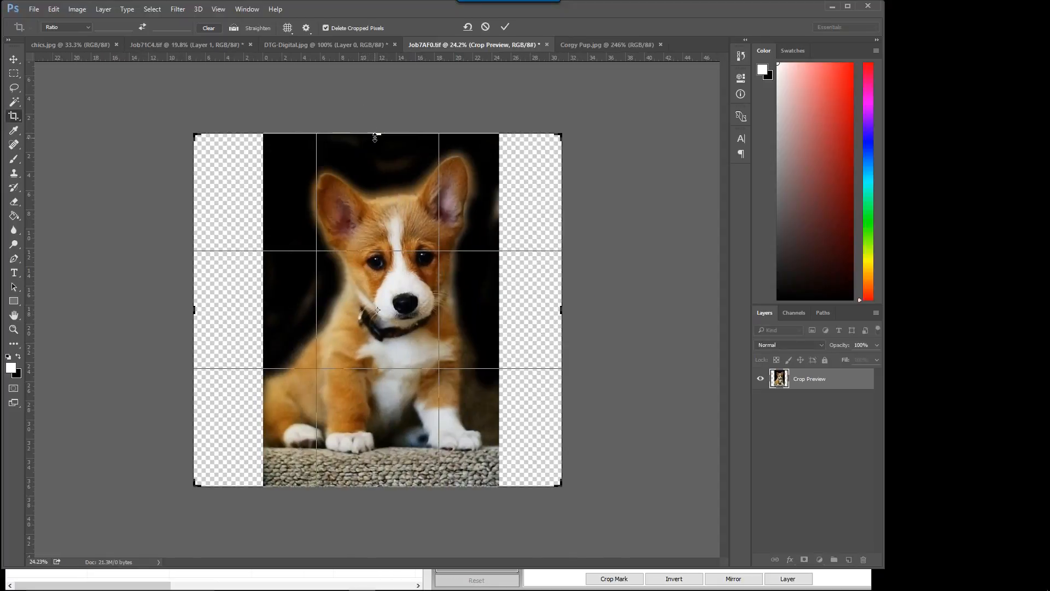
drag(375, 137, 377, 107)
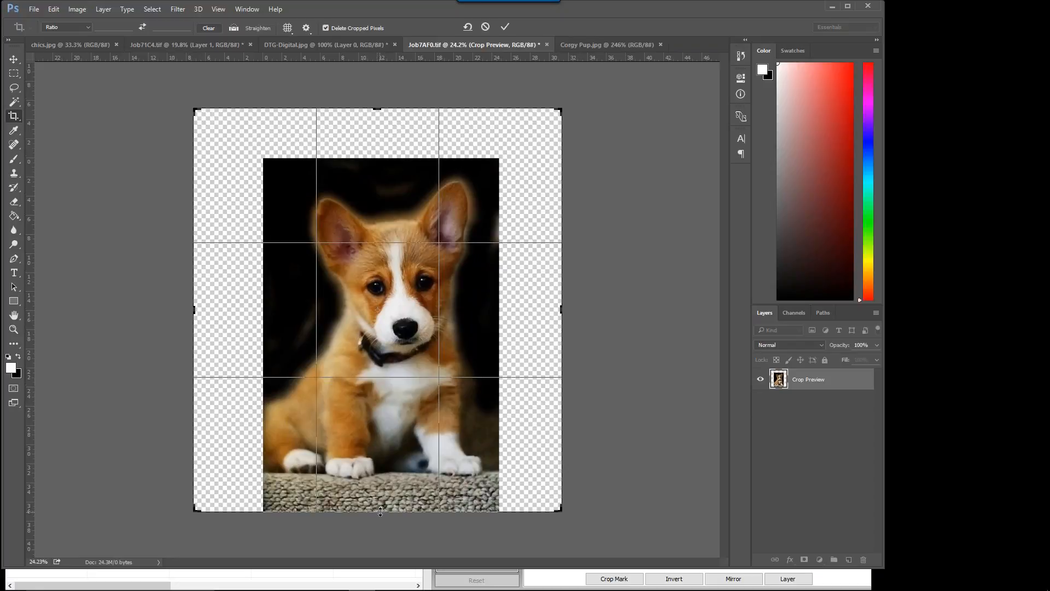
drag(383, 511, 384, 534)
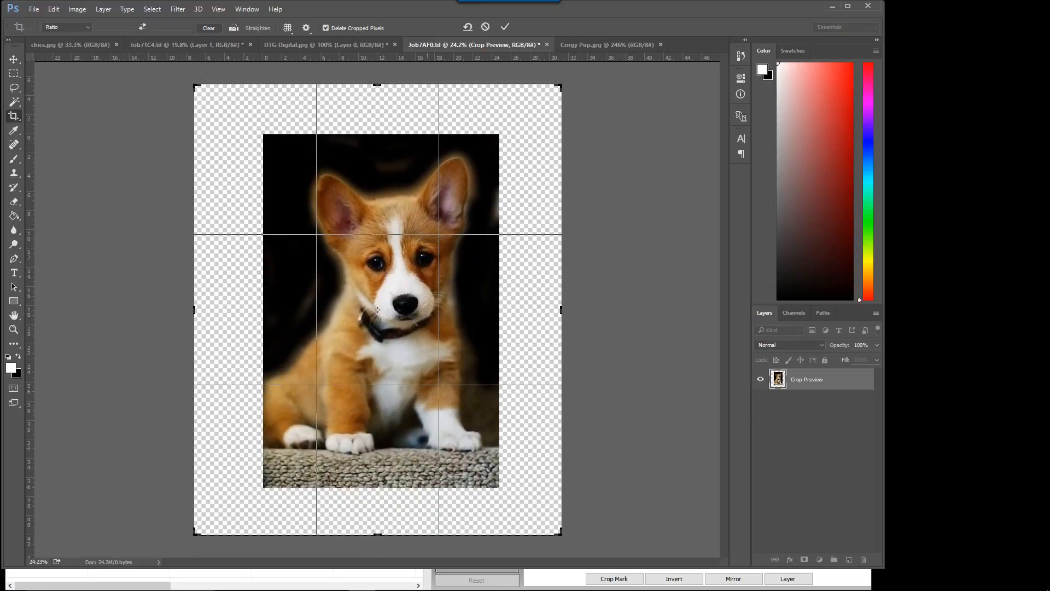
key(Return)
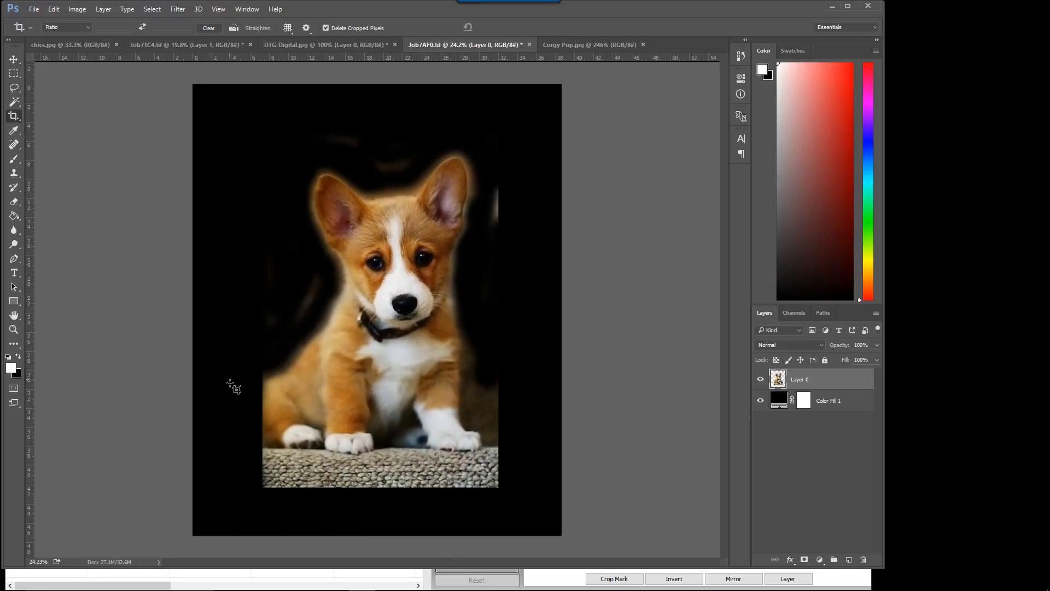
Step: Soften the hard side and lower edges of the puppy and carpeted stair on Layer 0 with the soft 250 px Eraser
key(e)
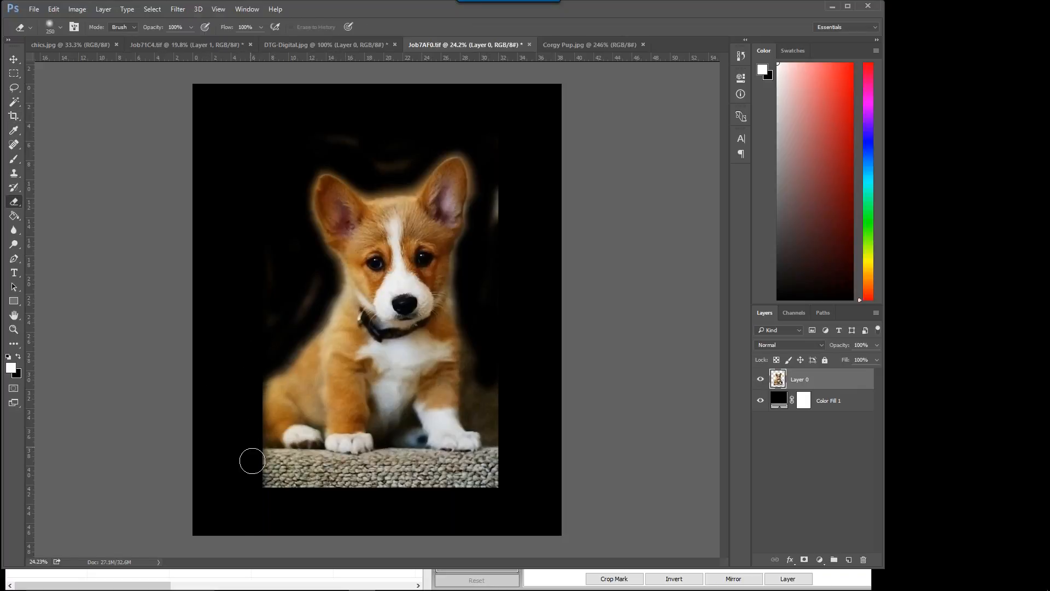
mouse_move(252, 461)
mouse_down()
mouse_move(266, 497)
mouse_move(247, 428)
mouse_up()
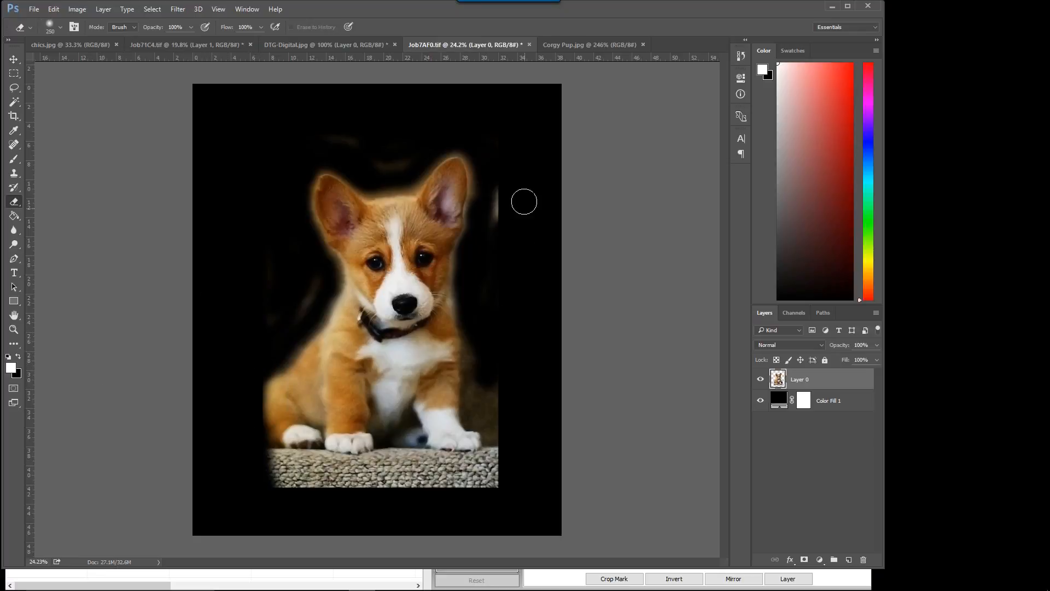
mouse_move(506, 179)
mouse_down()
mouse_move(492, 324)
mouse_move(500, 483)
mouse_move(486, 492)
mouse_move(347, 490)
mouse_move(283, 503)
mouse_up()
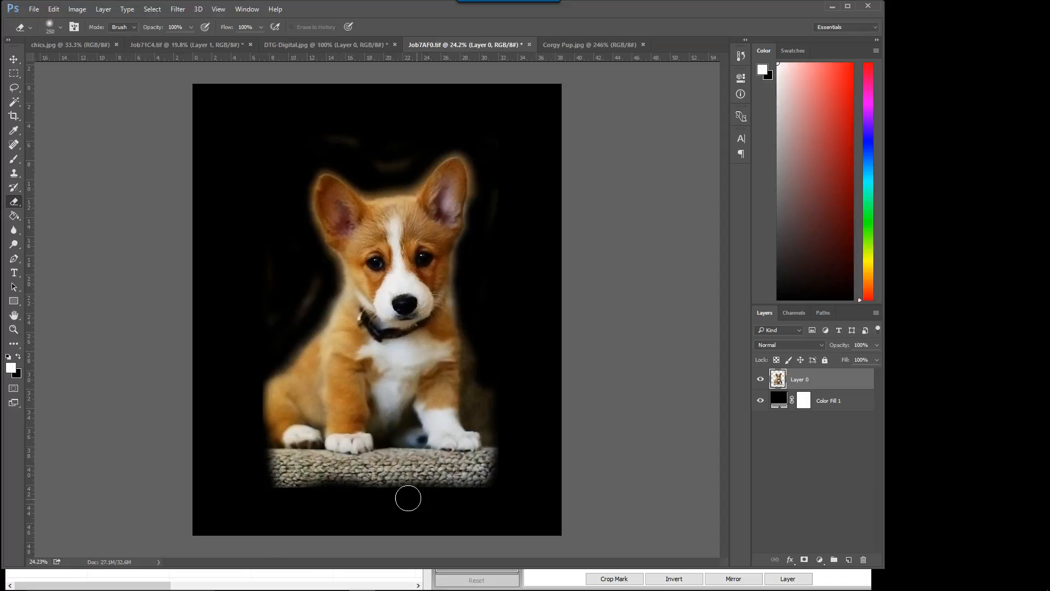
click(412, 492)
key(z)
drag(382, 315, 458, 350)
key(ctrl+0)
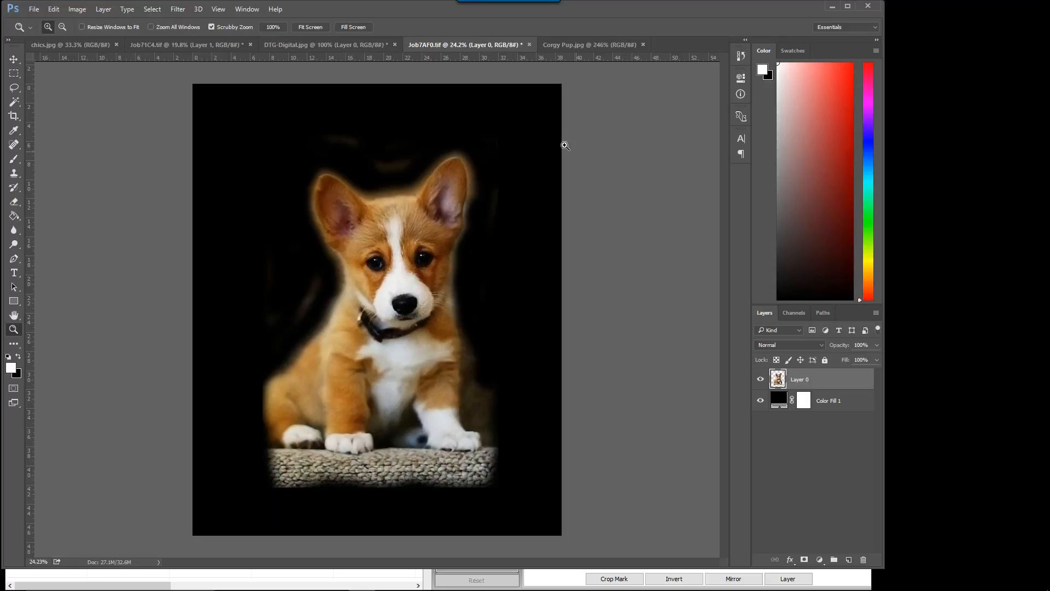
Step: Close the document Job7AF0.tif without saving its changes
mouse_move(547, 590)
click(530, 44)
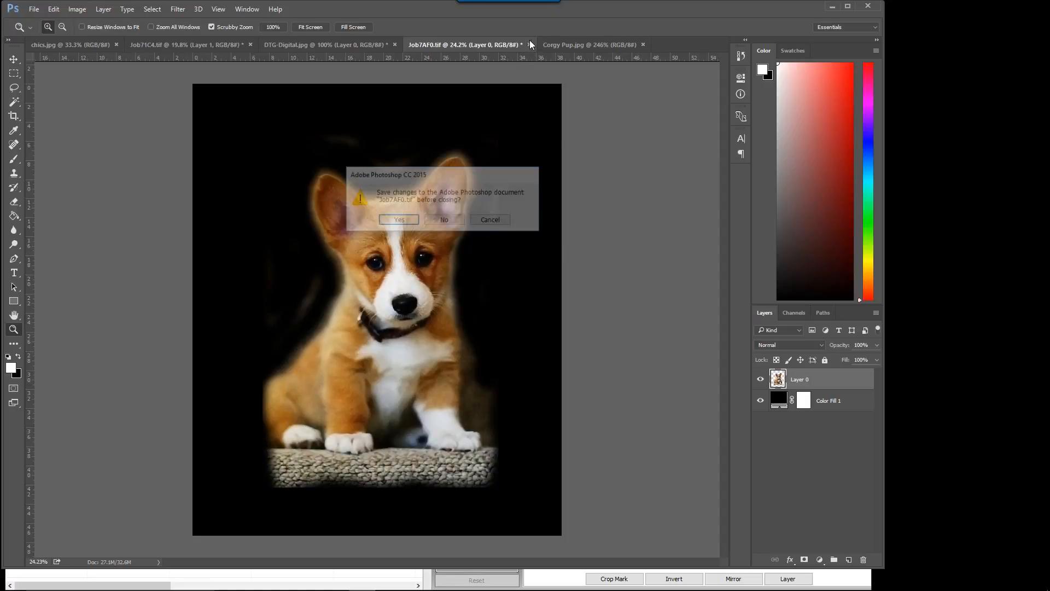
click(445, 221)
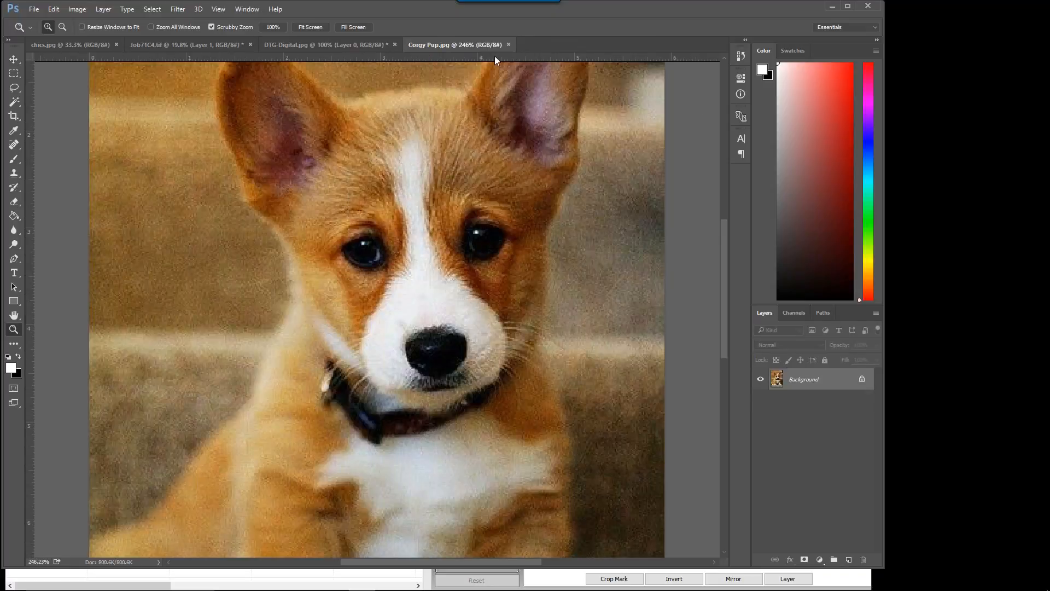